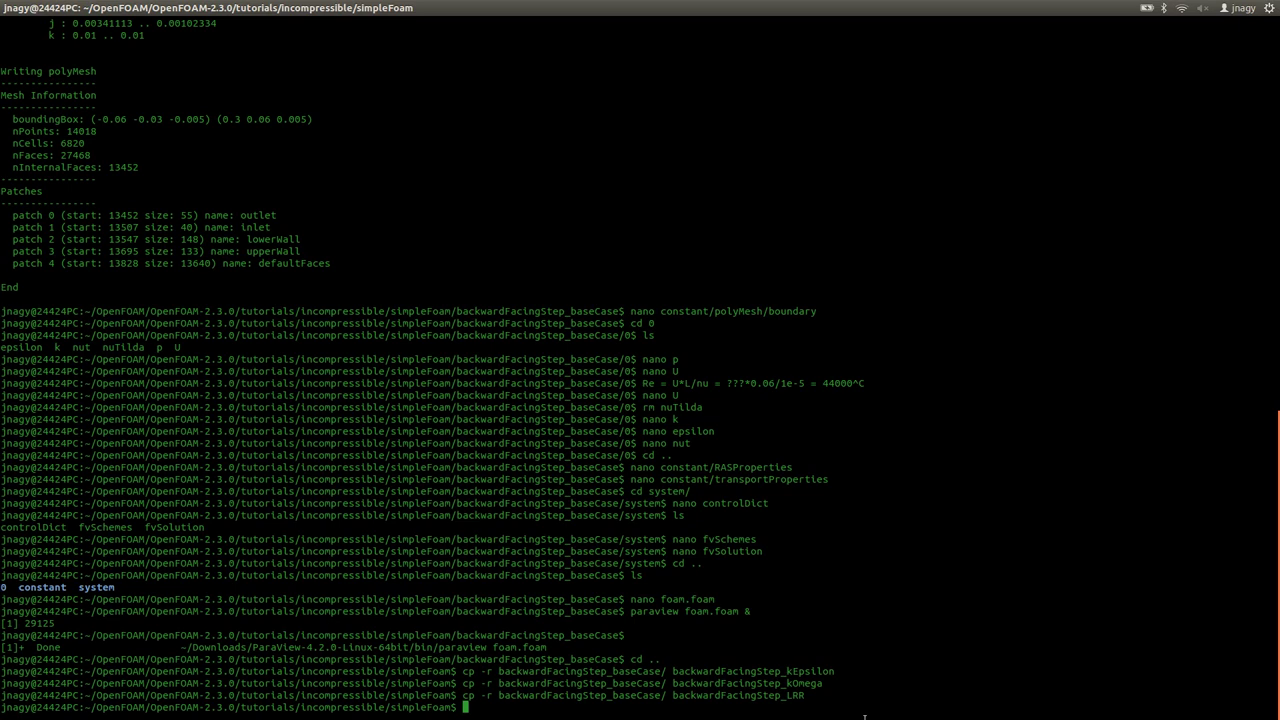
Step: Change into the backwardFacingStep_kEpsilon case directory and list its contents
text(cd b)
key(Tab)
text(kE)
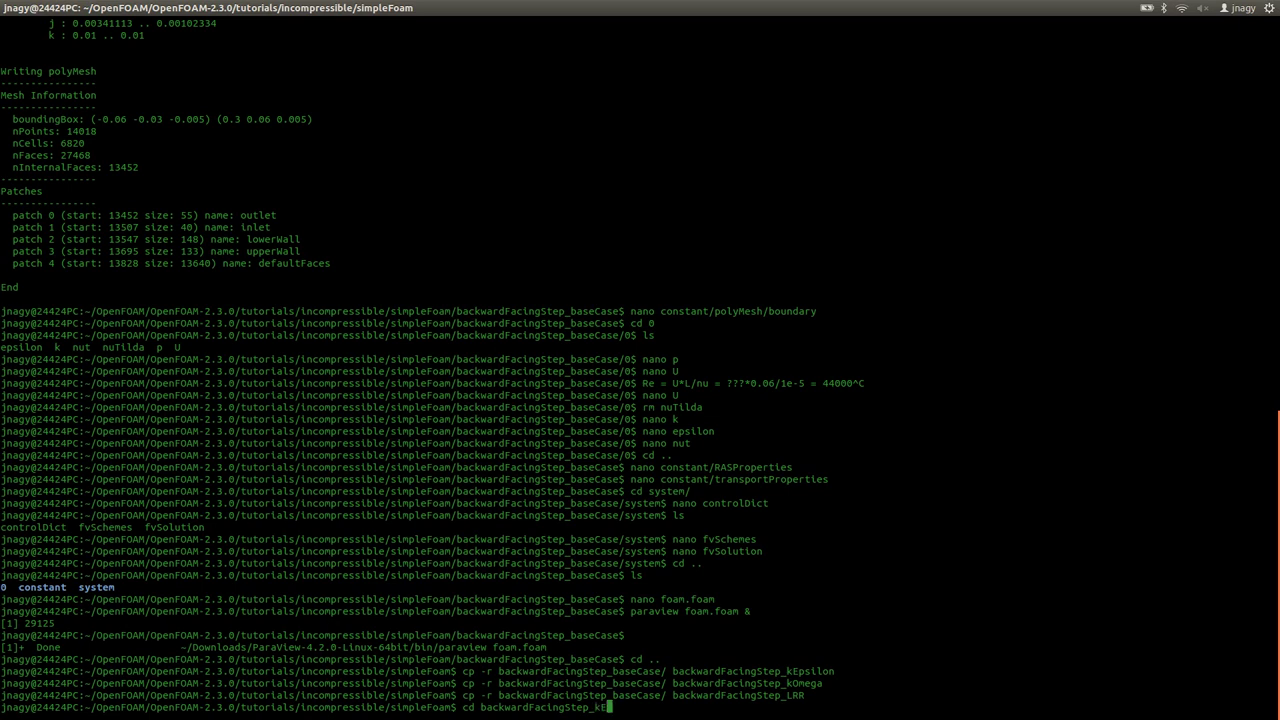
key(Tab)
key(Return)
text(ls)
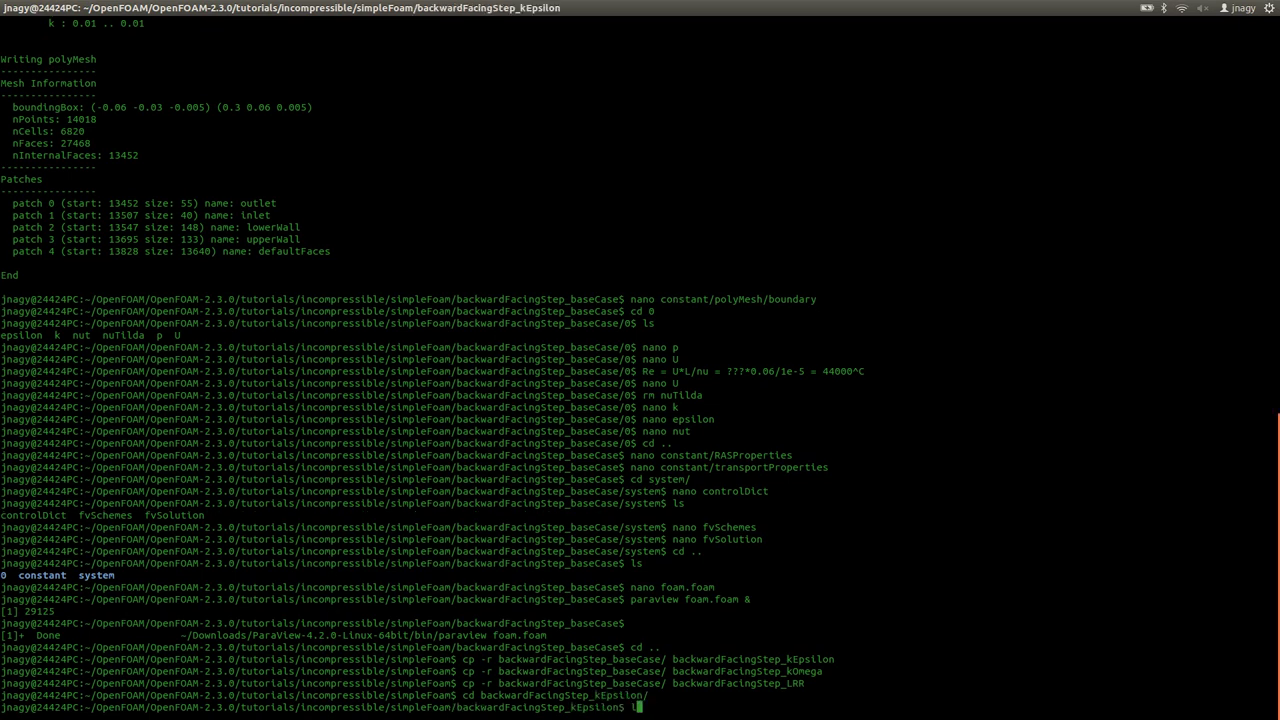
key(Return)
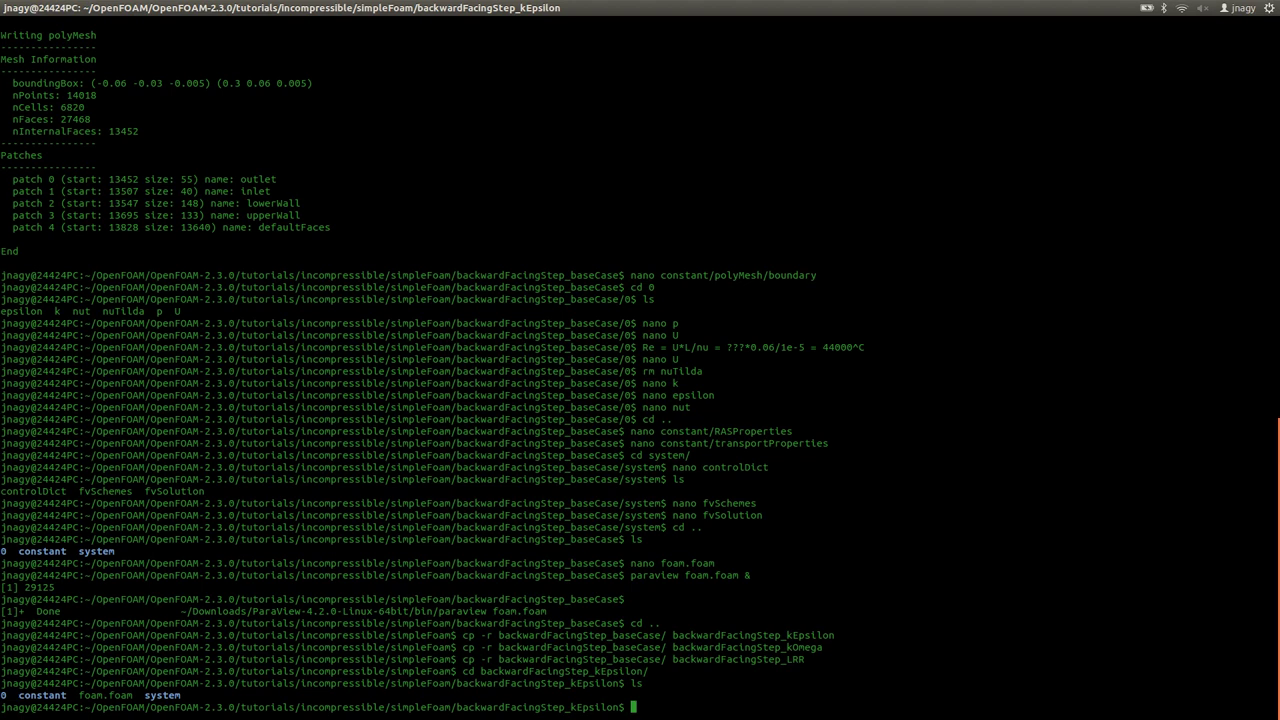
Step: Run the simpleFoam solver on the kEpsilon case
text(simpleFoam)
key(Return)
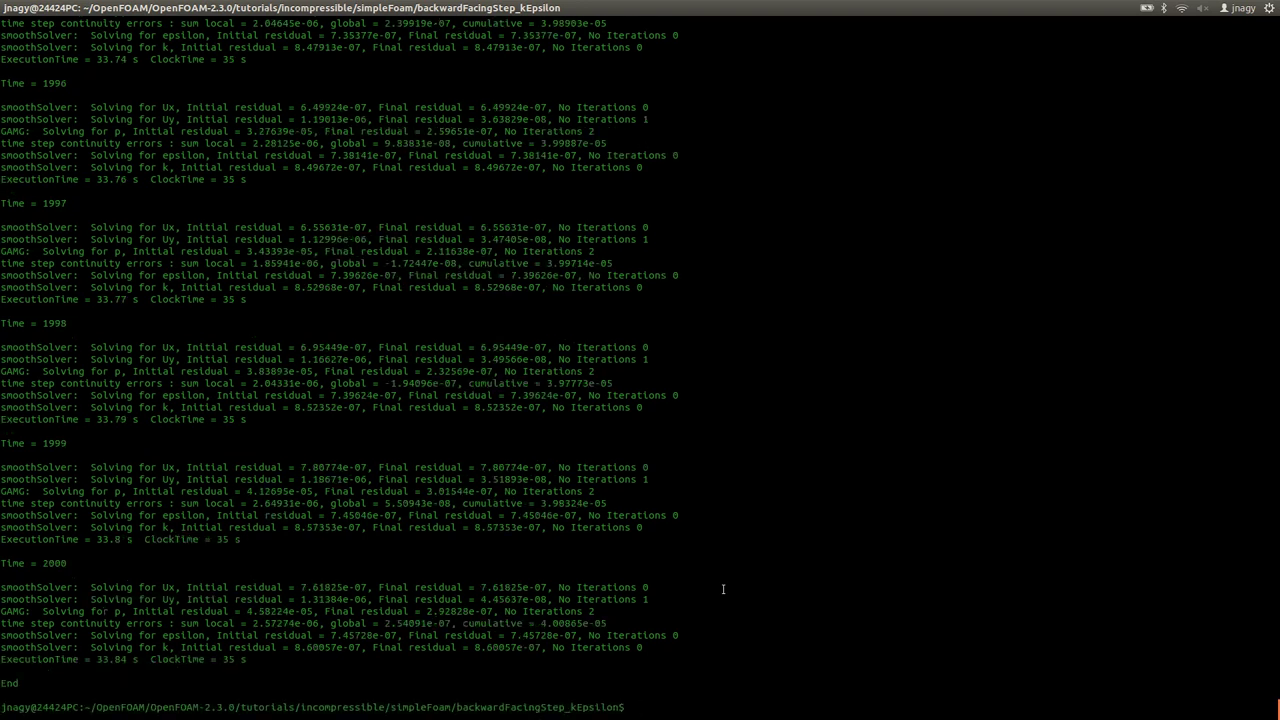
Step: Switch to gedit and examine the momentum equation's solve line in UEqn.H
key(alt+Tab)
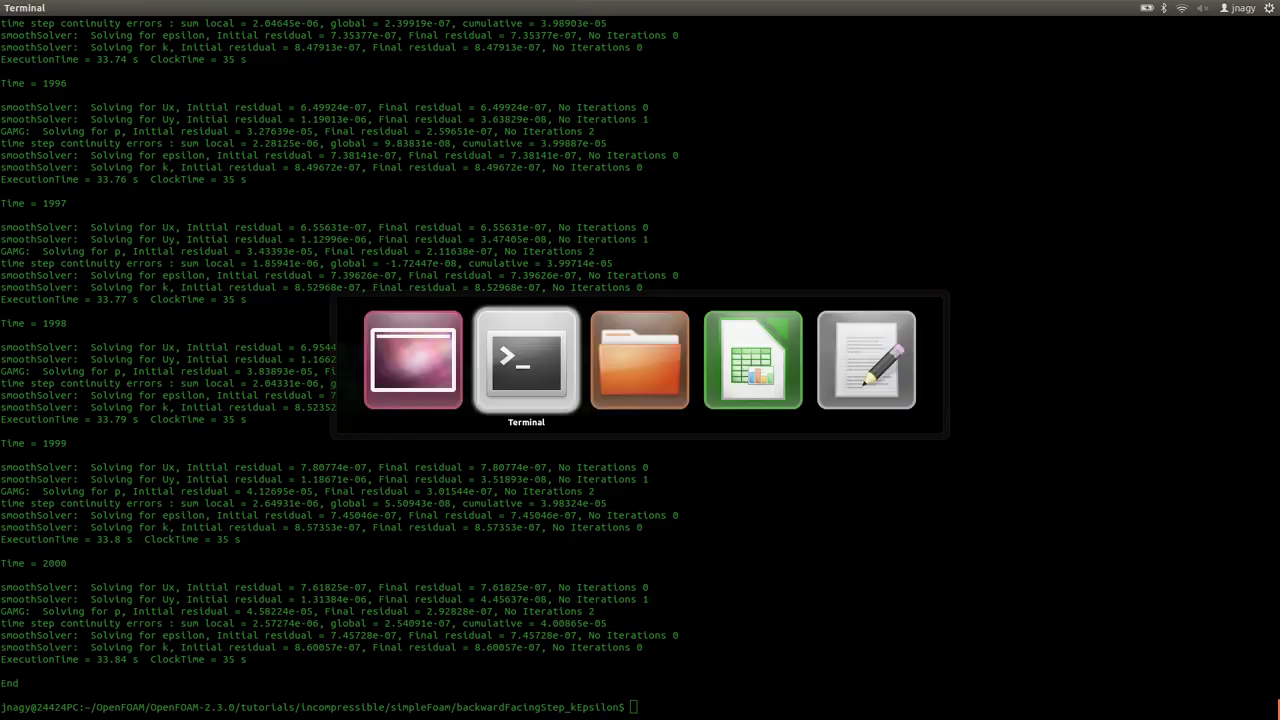
key(alt+Tab)
key(alt+Tab)
key(alt+Tab)
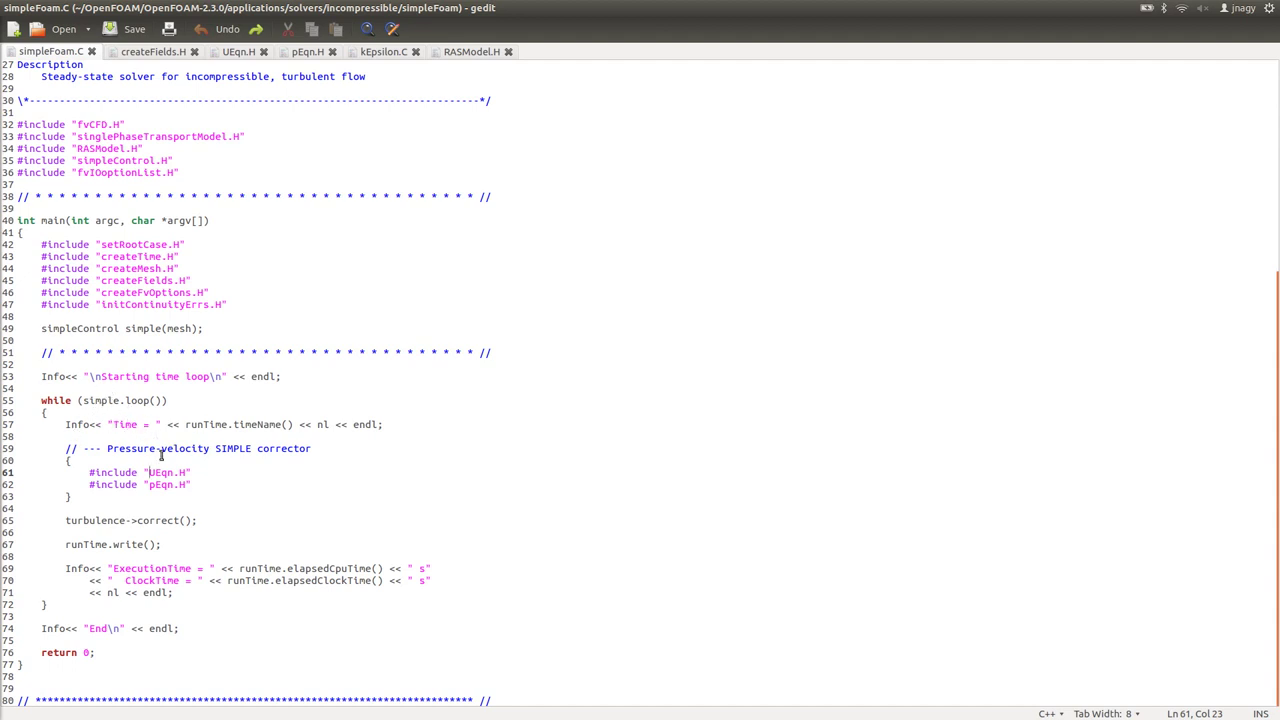
click(240, 51)
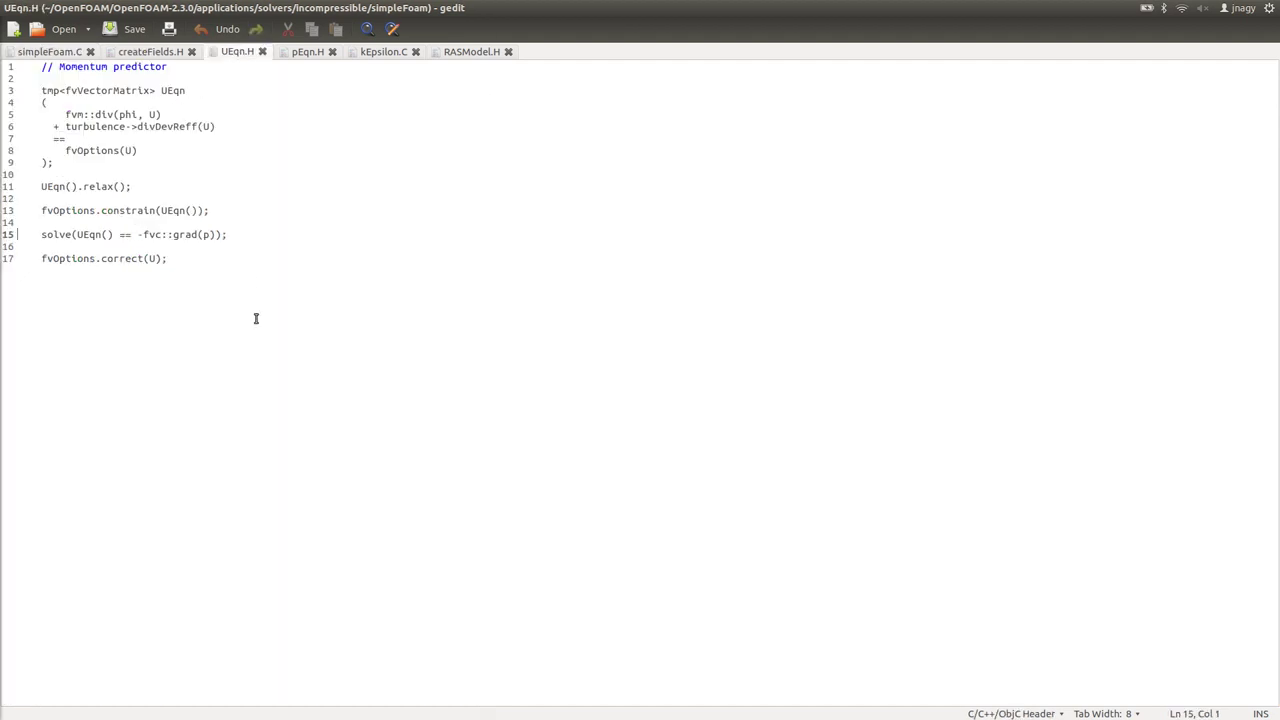
drag(32, 234, 351, 237)
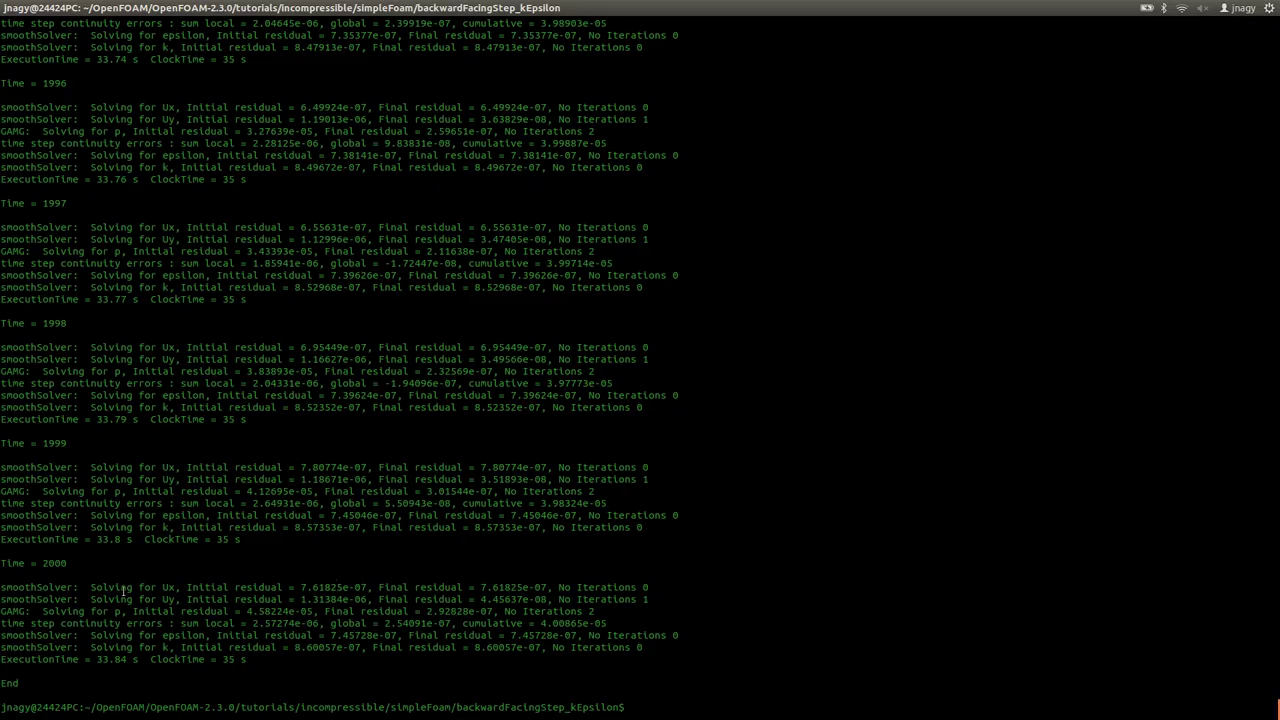
Step: Return to the terminal and examine the Ux and Uy solver residuals for the final iteration
drag(90, 587, 259, 589)
drag(115, 599, 212, 600)
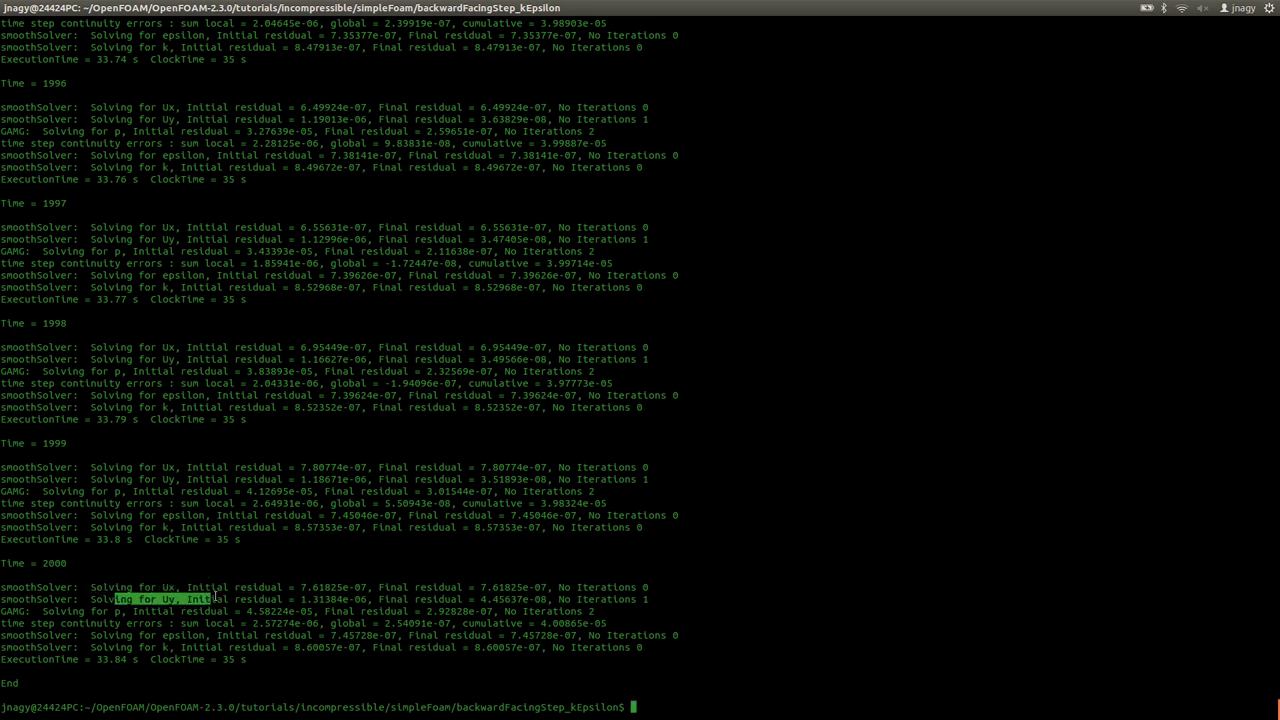
click(257, 588)
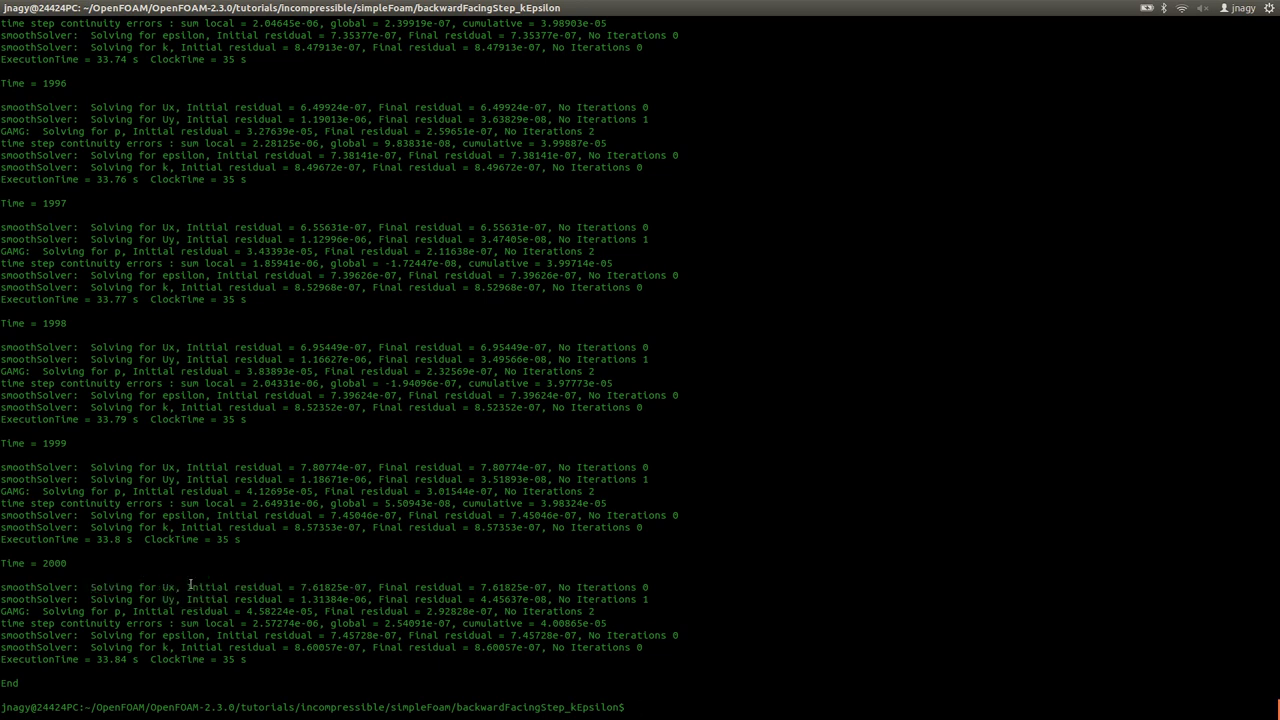
drag(342, 588, 404, 588)
Step: Open the case's system/fvSolution file in nano
text(nano)
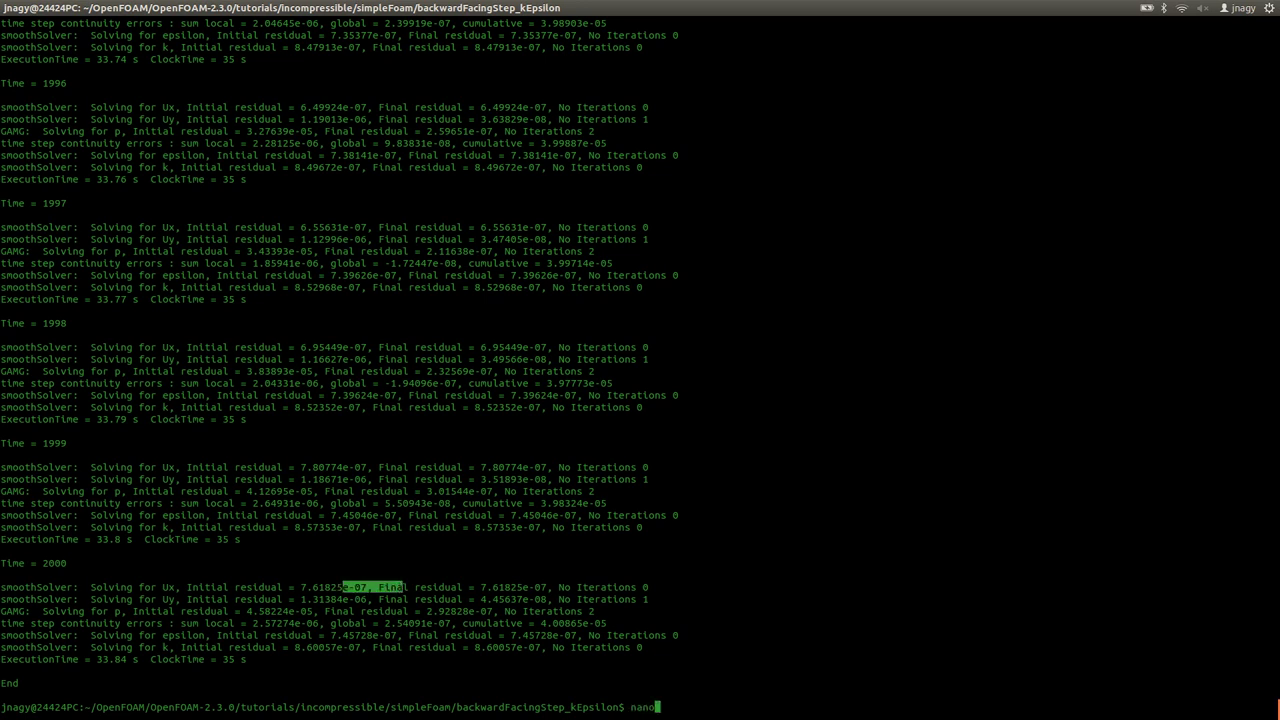
text( system/fvSchemes)
key(BackSpace)
key(BackSpace)
key(BackSpace)
key(BackSpace)
key(BackSpace)
key(BackSpace)
text(olution)
key(Return)
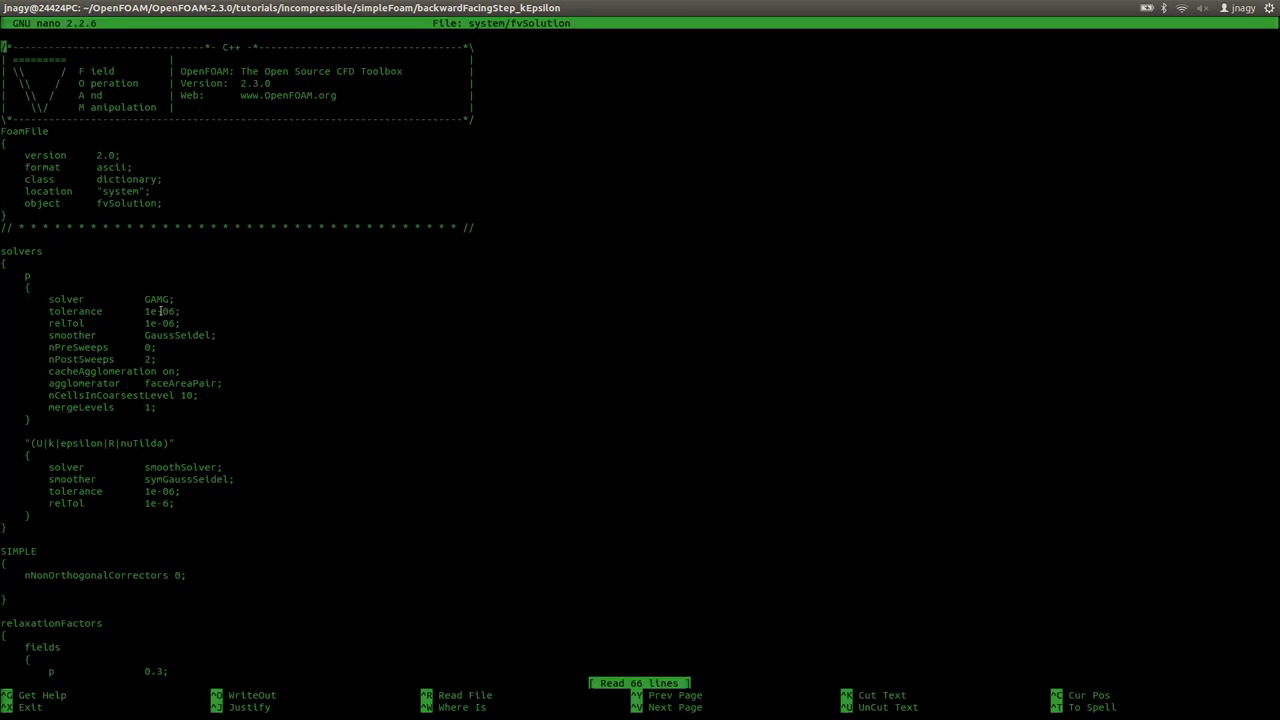
Step: Check the tolerance and relTol entries of the p and U/k/epsilon solvers in fvSolution, and close the file
drag(160, 311, 1200, 311)
drag(150, 323, 1200, 323)
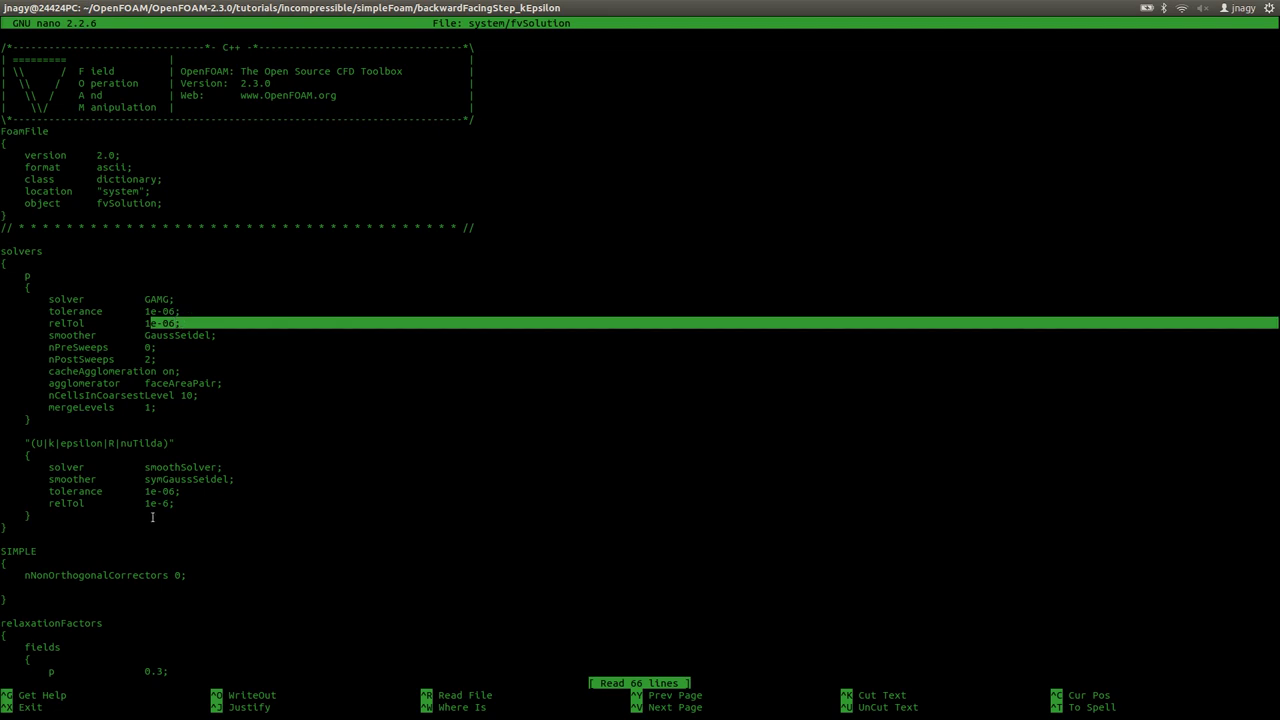
drag(162, 491, 640, 503)
key(ctrl+x)
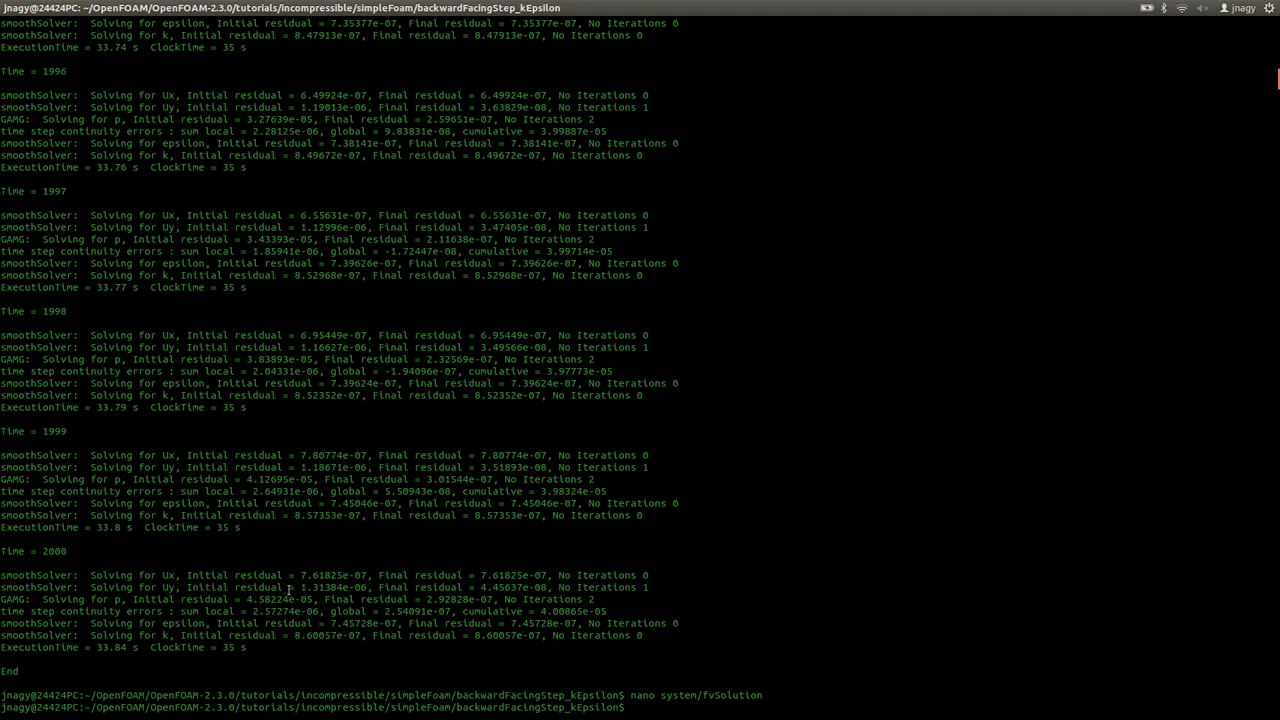
Step: Examine the initial residuals of Uy, p, epsilon and k in the solver output for Time = 2000
drag(284, 587, 389, 588)
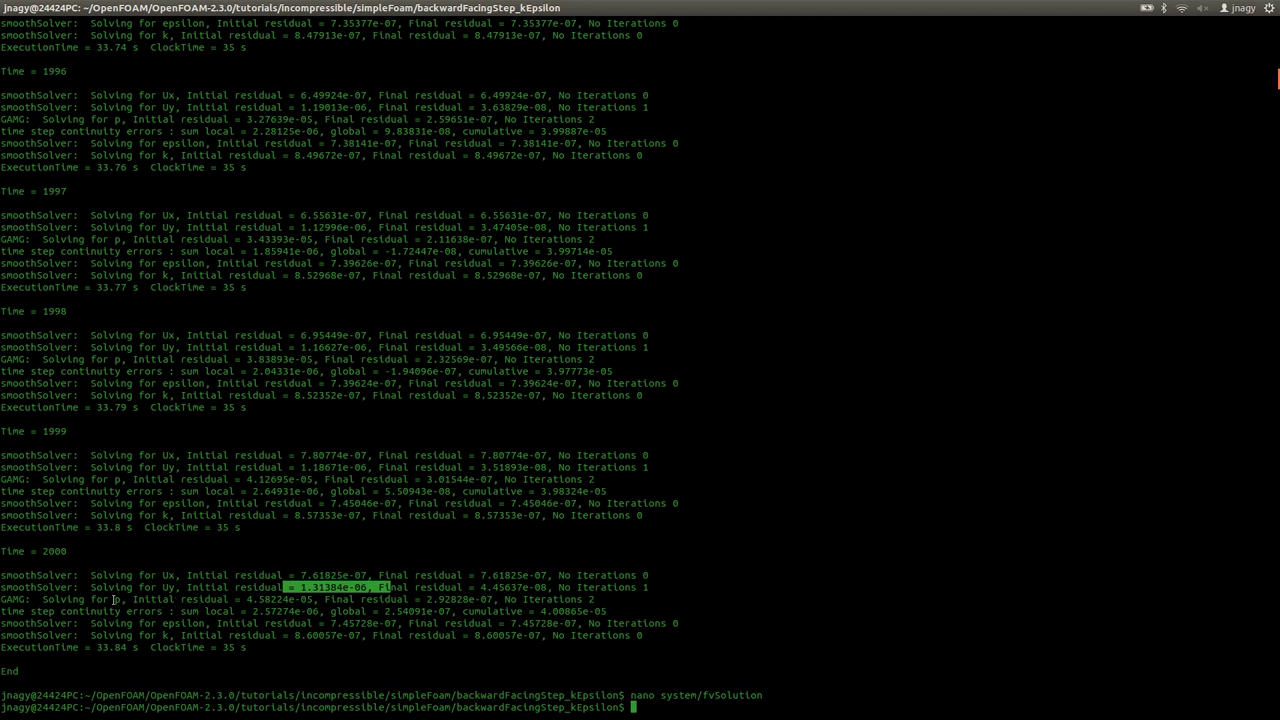
drag(104, 600, 138, 600)
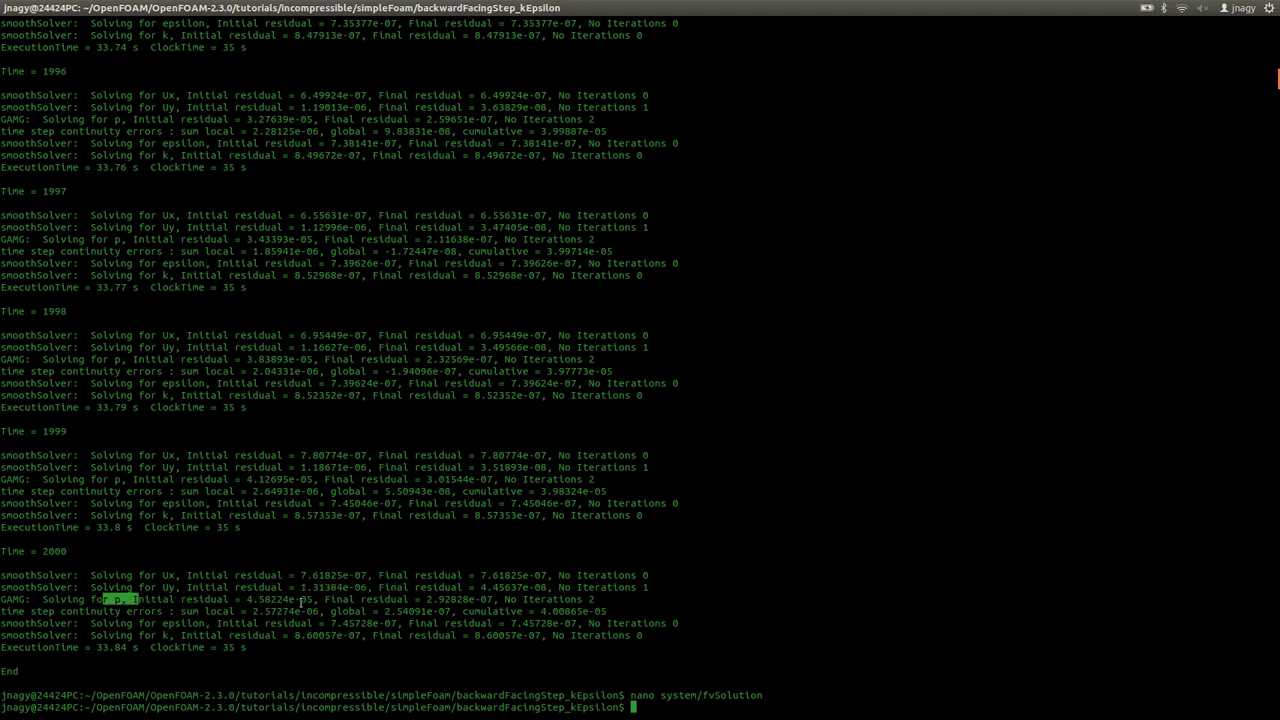
drag(278, 600, 337, 600)
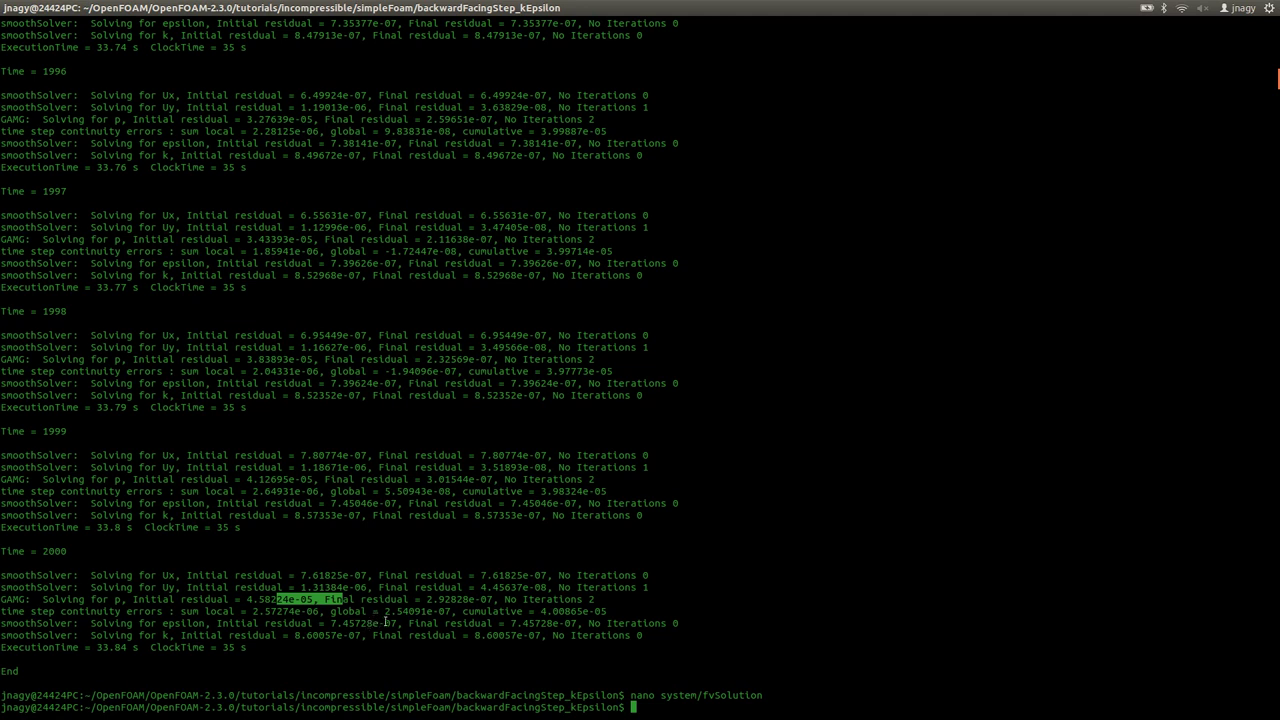
drag(359, 623, 430, 623)
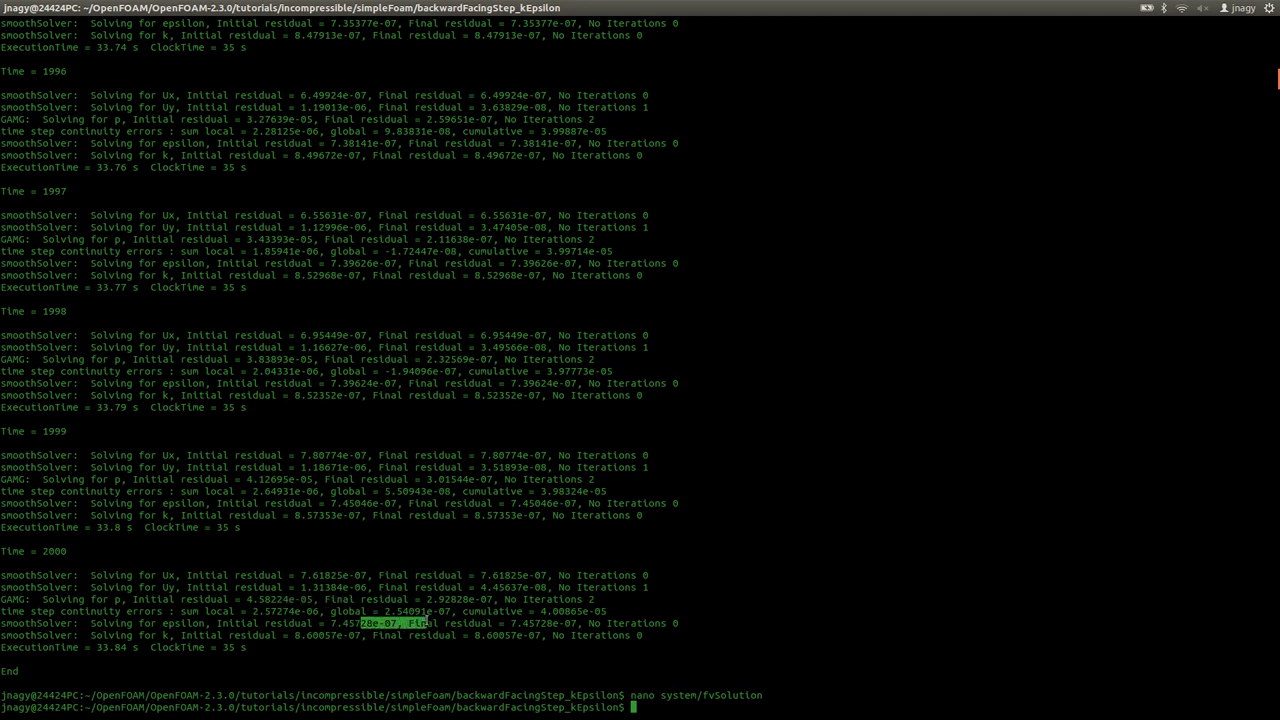
click(325, 636)
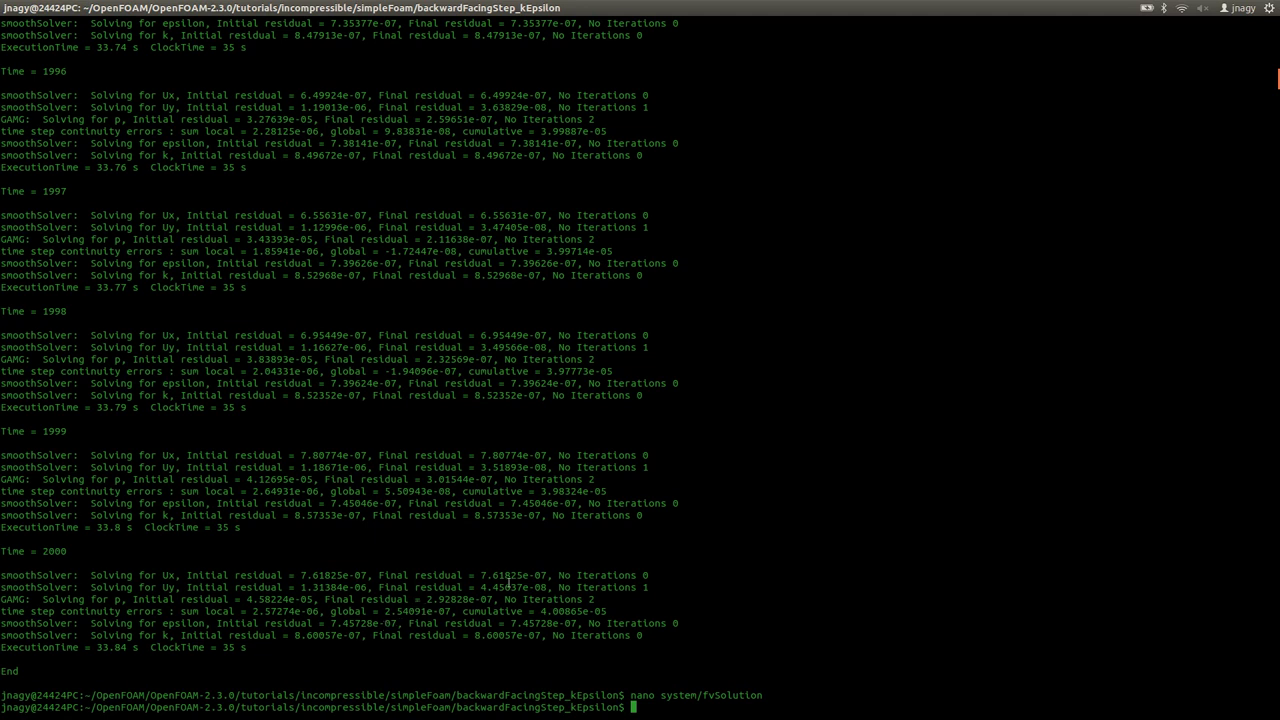
drag(166, 598, 244, 599)
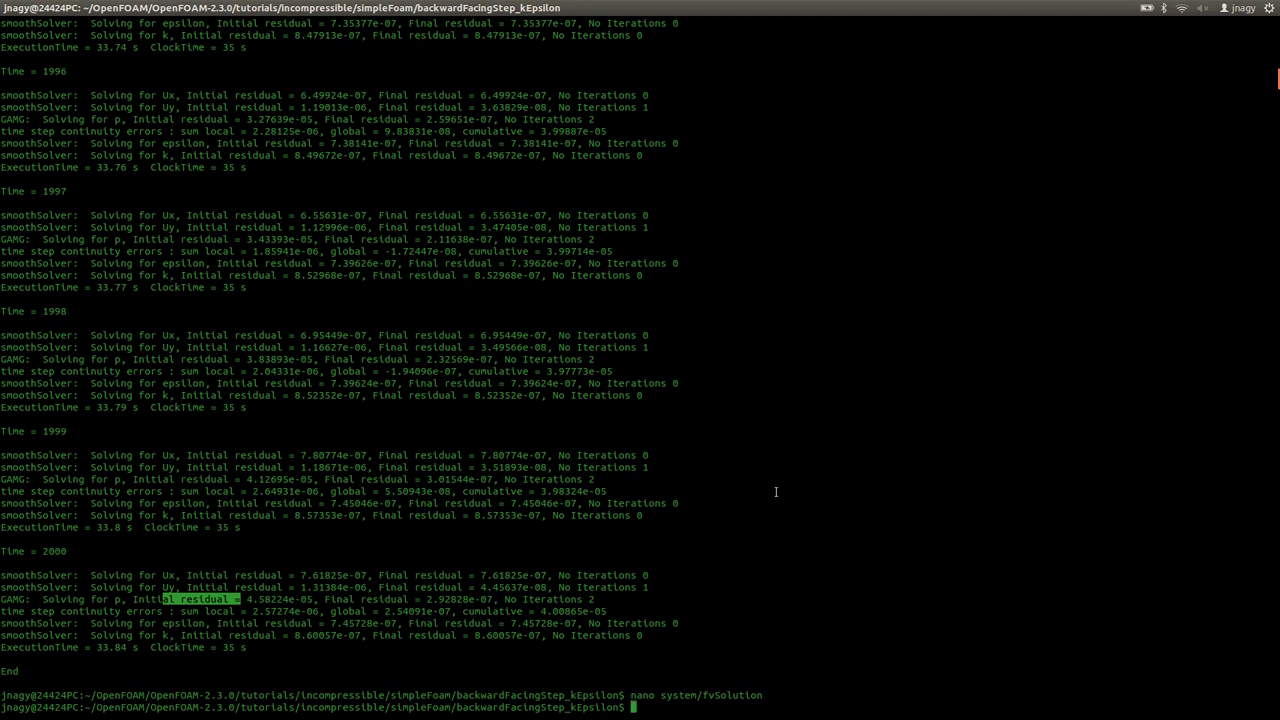
Step: Open a new terminal window and change to OpenFOAM/OpenFOAM-2.3.0/tutorials/incompressible/simpleFoam/backwardFacingStep_kEpsilon
key(ctrl+alt+t)
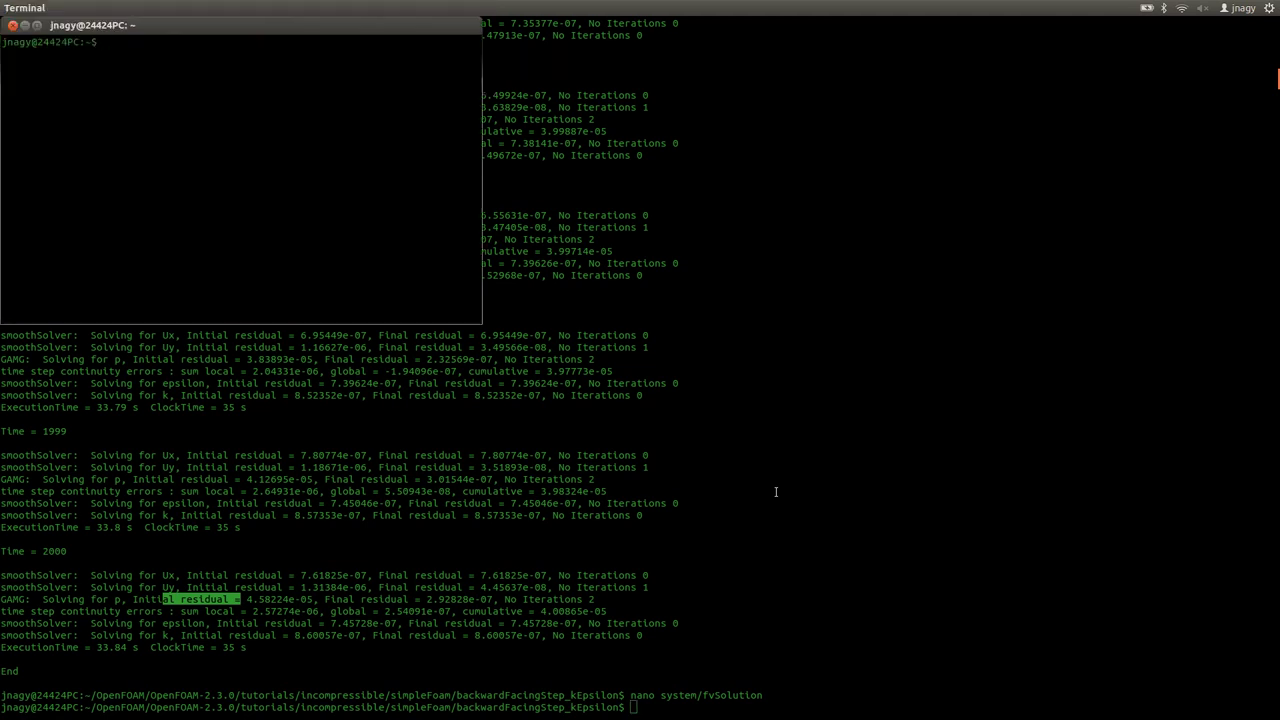
text(cd OpenFOAM/OpenFOAM-2.3.0/tutorials/incompressible/)
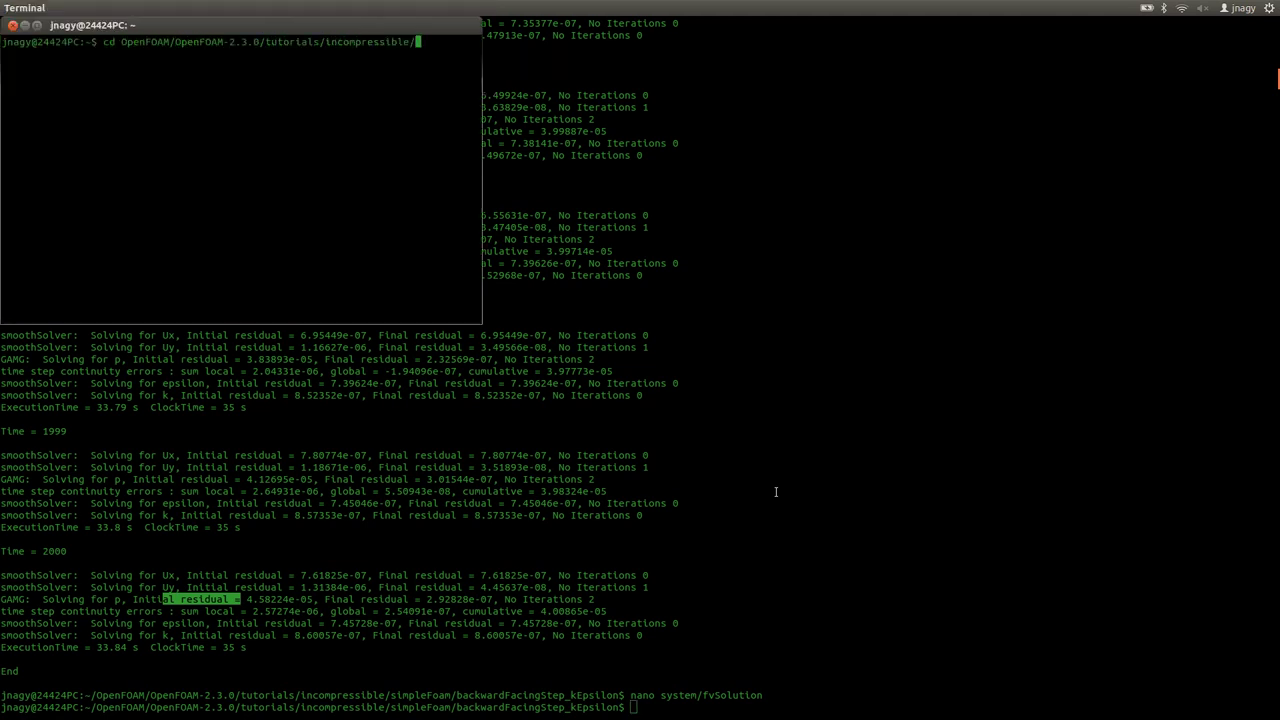
text(si)
key(Tab)
text(b)
key(Tab)
text(k)
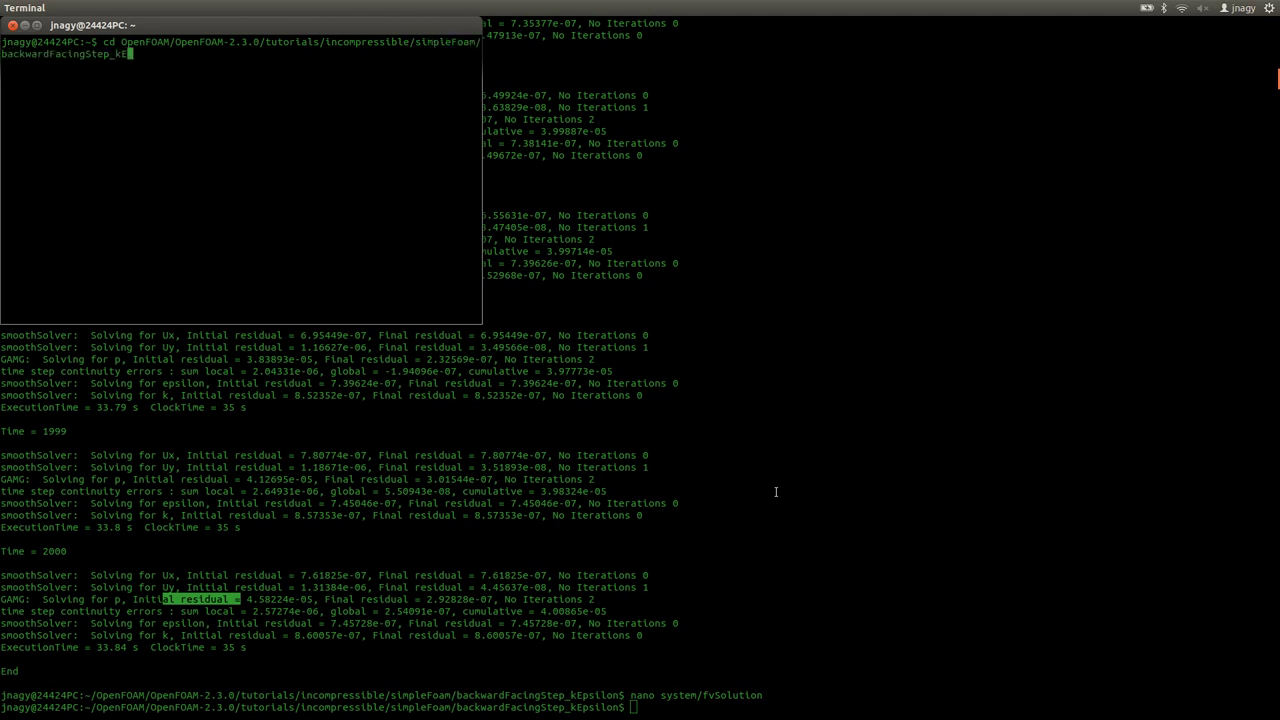
key(Tab)
key(Return)
Step: Launch ParaView in the background with foam.foam
text(paraview )
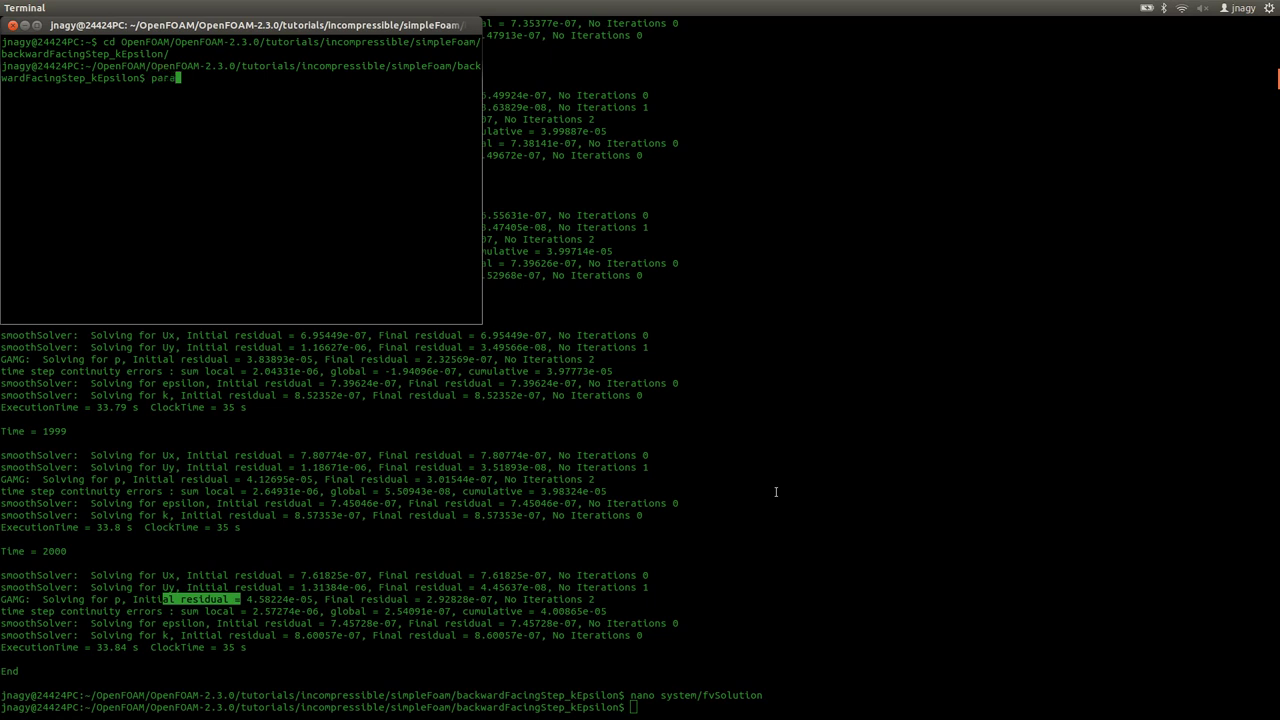
text(foam.foam &)
key(Return)
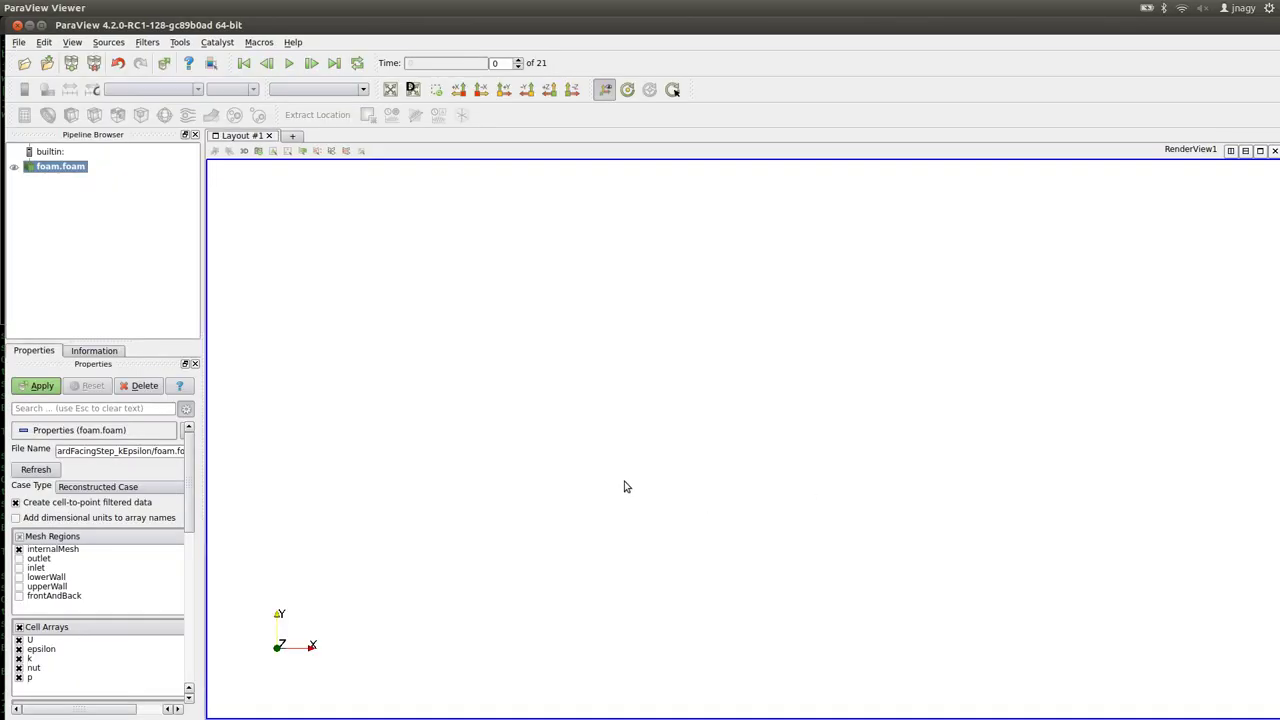
Step: Load the foam.foam case with its default settings and colour the mesh by the cell-based U field
click(40, 386)
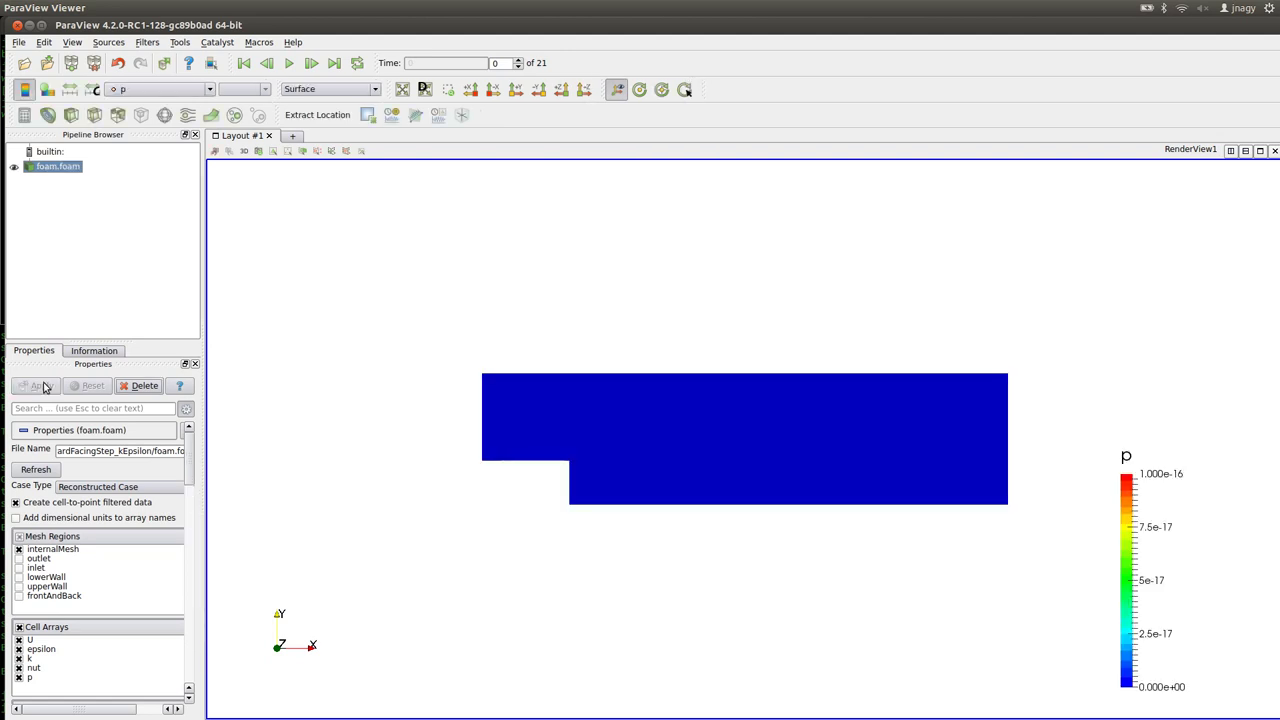
click(167, 95)
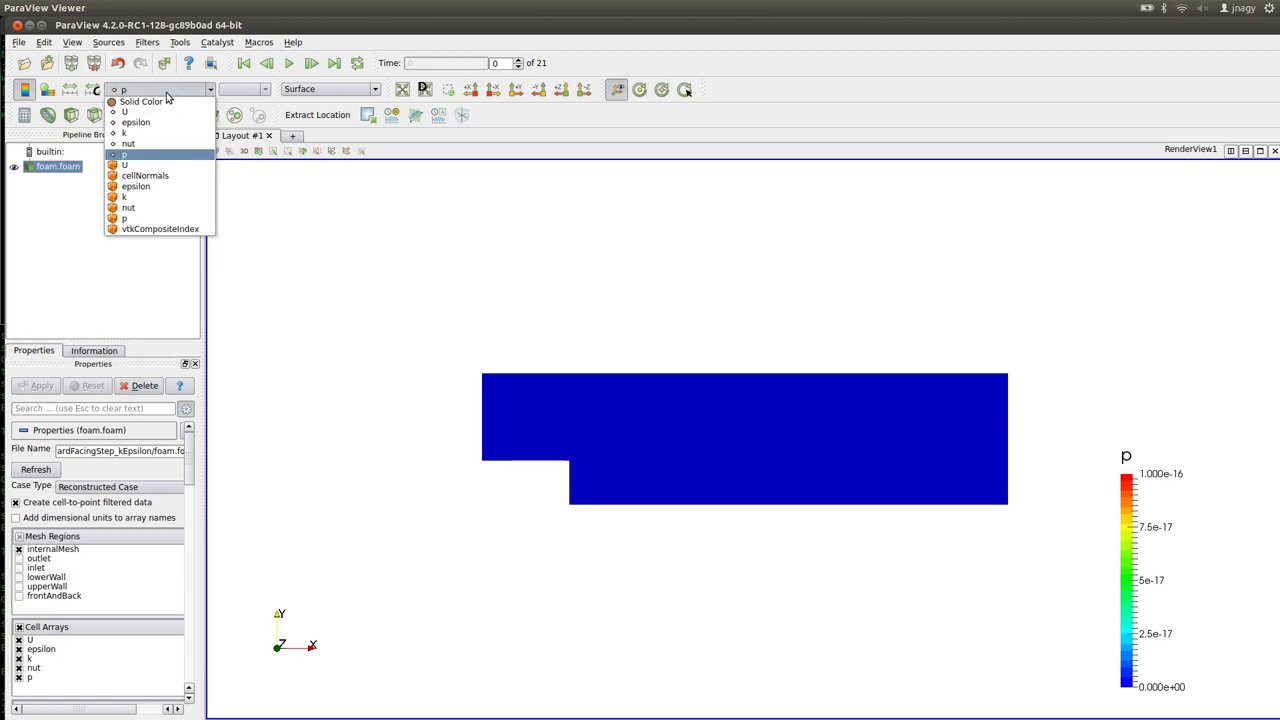
click(161, 168)
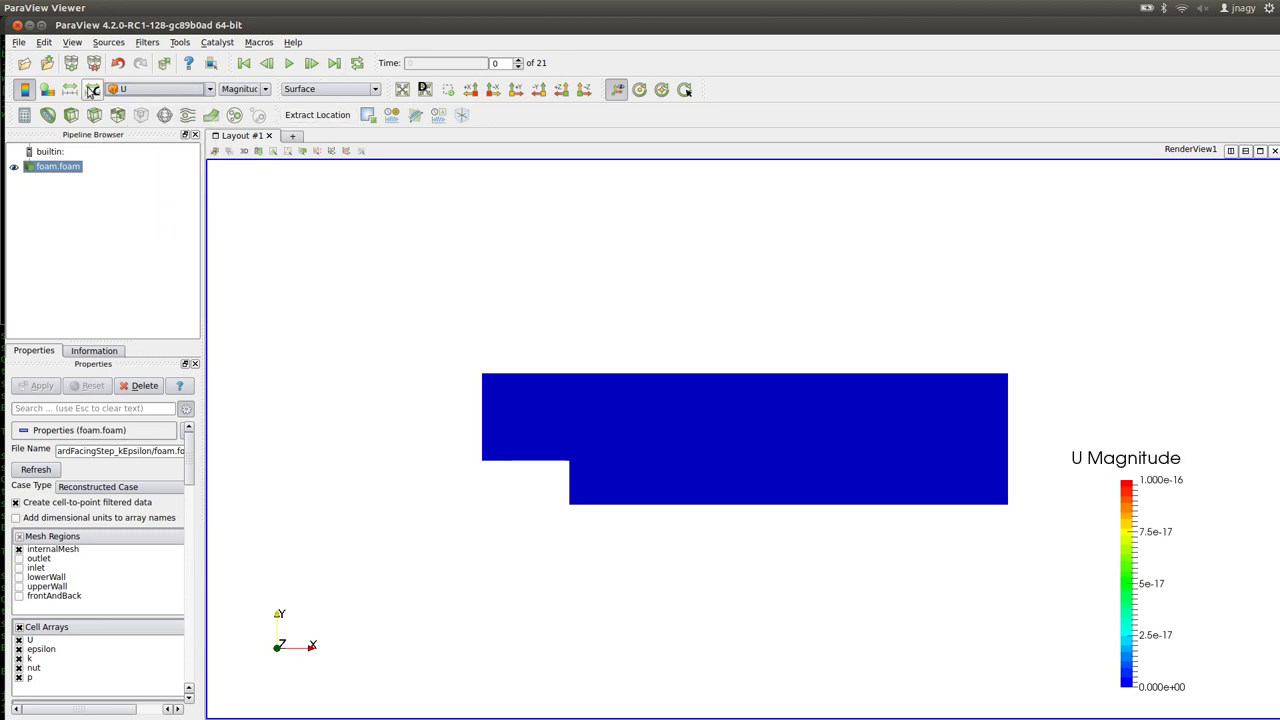
Step: Advance to time step 1, dismissing any output messages, and rescale the U colour range to the data
click(311, 63)
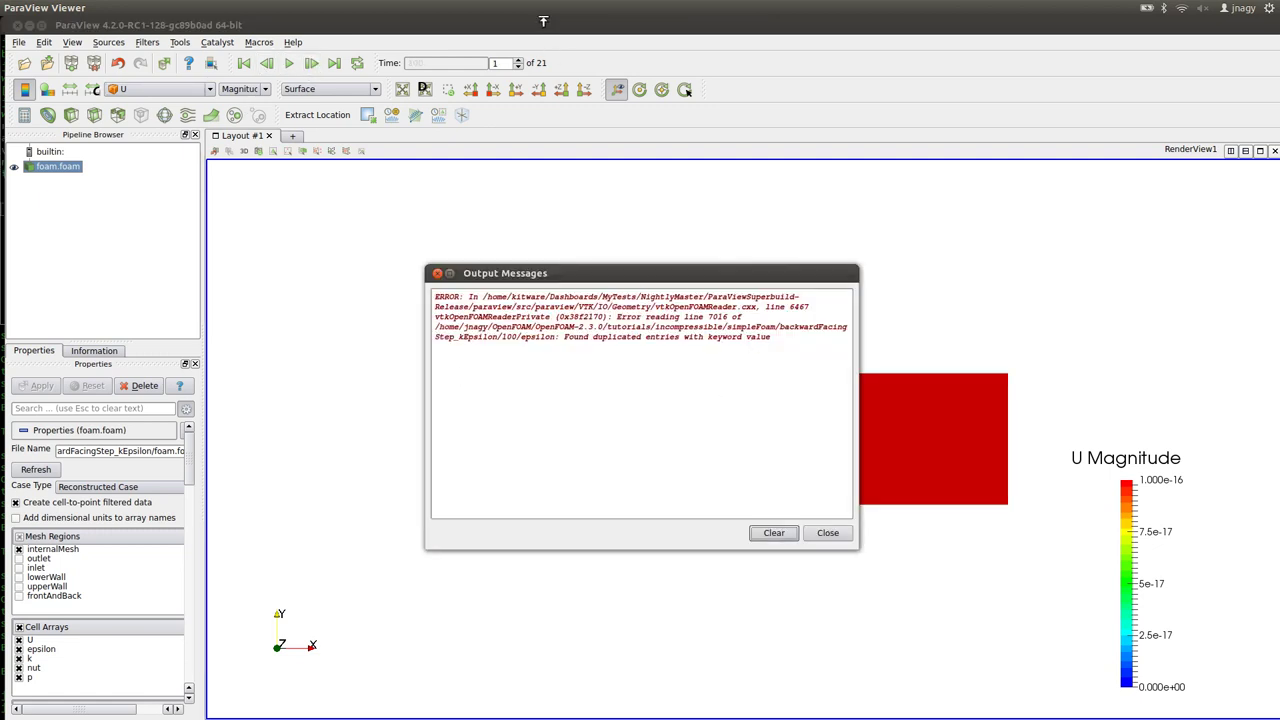
click(541, 24)
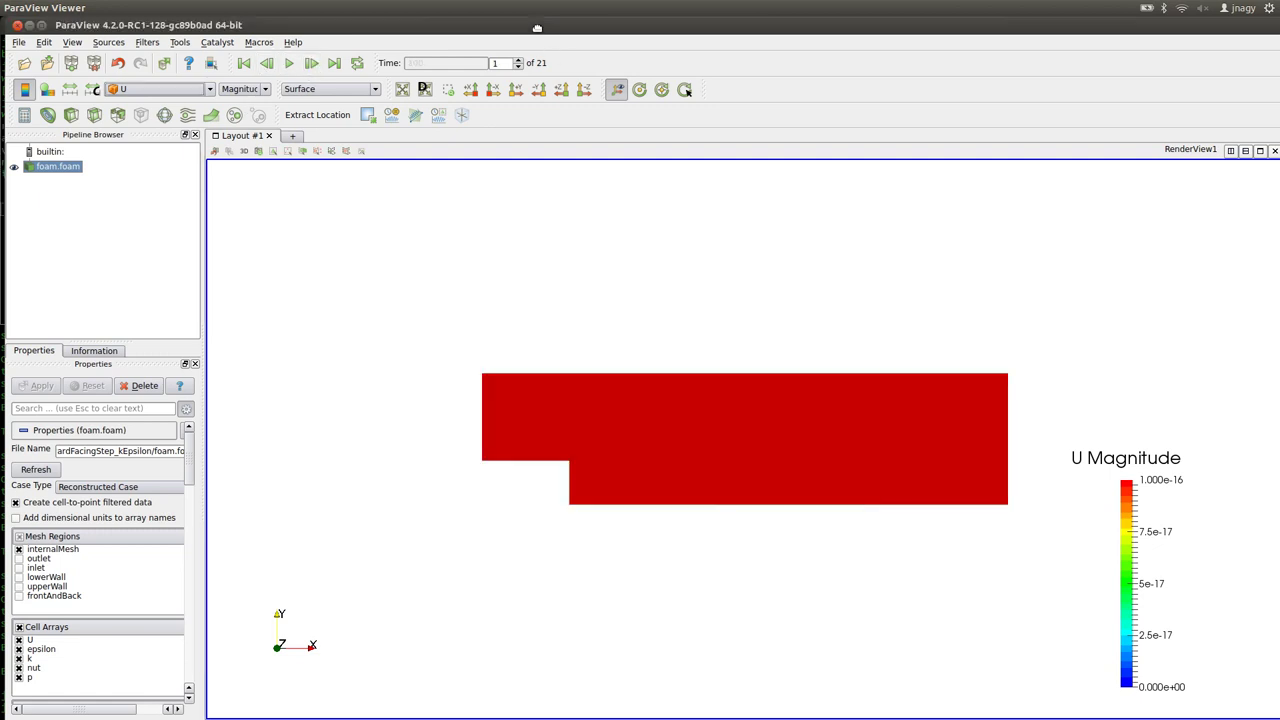
click(71, 89)
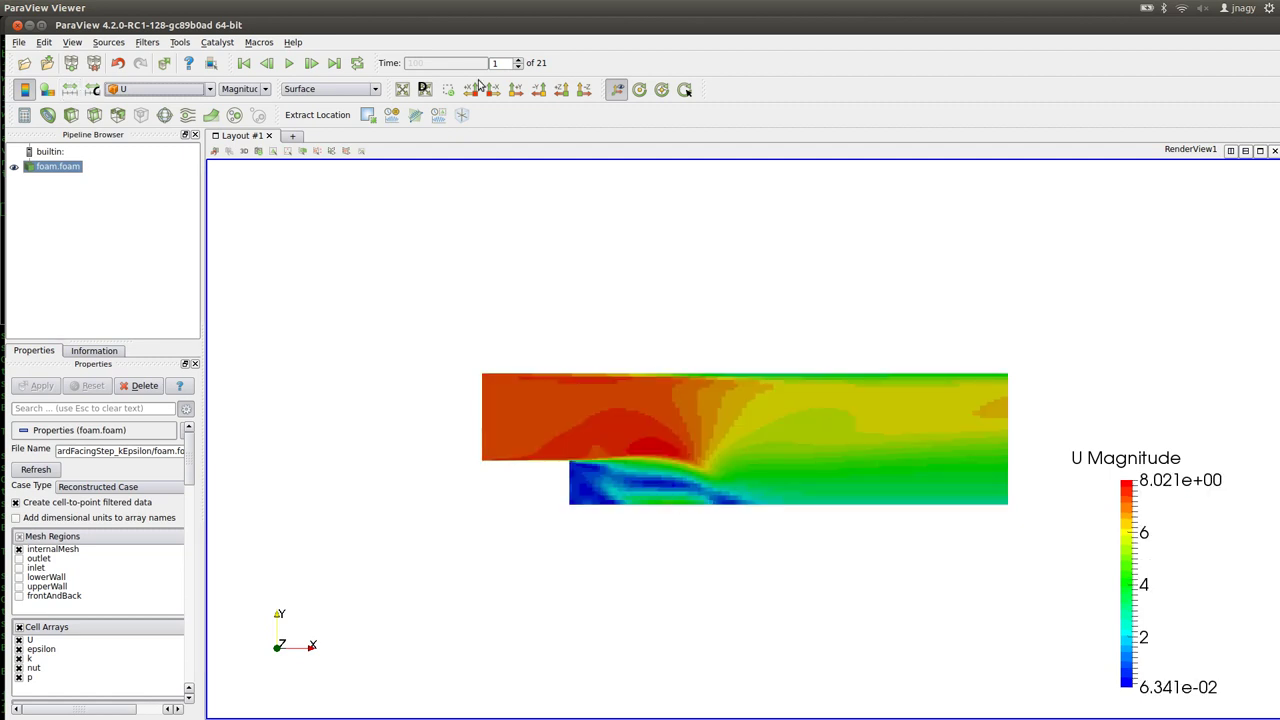
Step: Advance the velocity field one time step at a time up to step 20
click(313, 64)
click(313, 64)
click(313, 64)
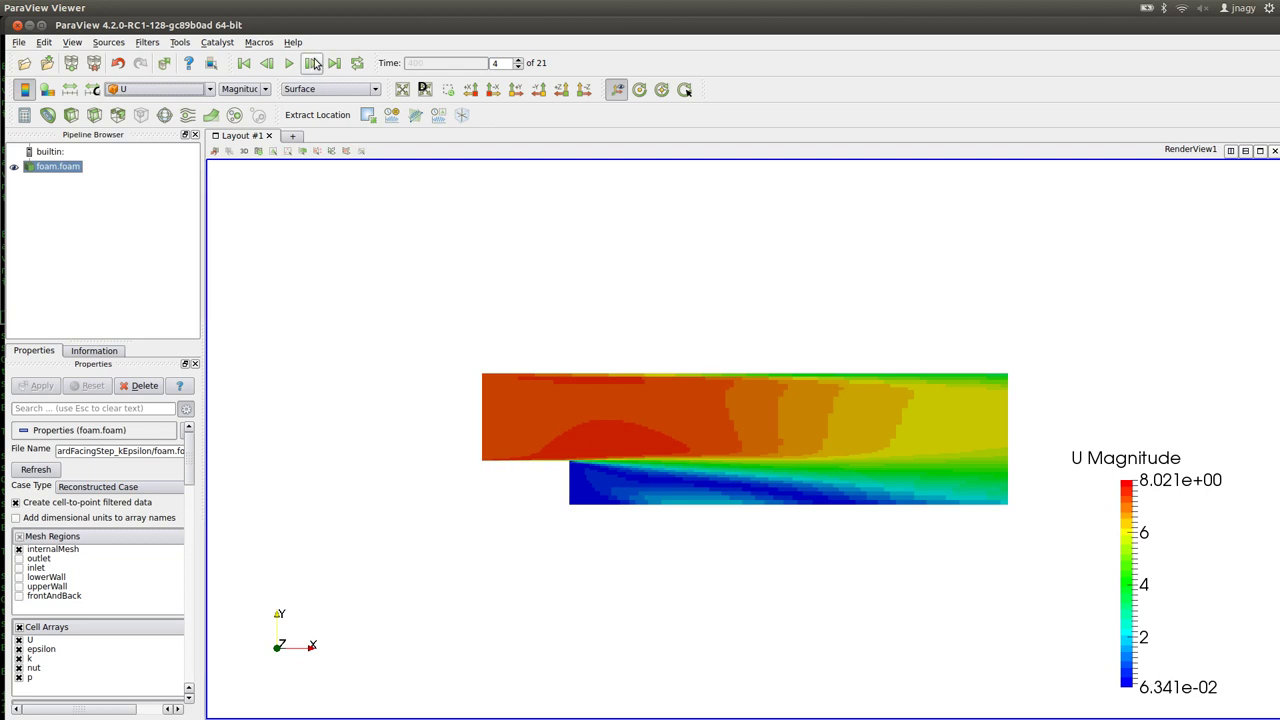
click(312, 63)
click(313, 63)
click(313, 63)
click(313, 63)
click(313, 64)
click(313, 64)
click(313, 64)
click(313, 64)
click(313, 64)
click(313, 64)
Step: Switch to the solver terminal to review the final iteration's residuals, and return to ParaView
key(alt+Tab)
key(alt+Tab)
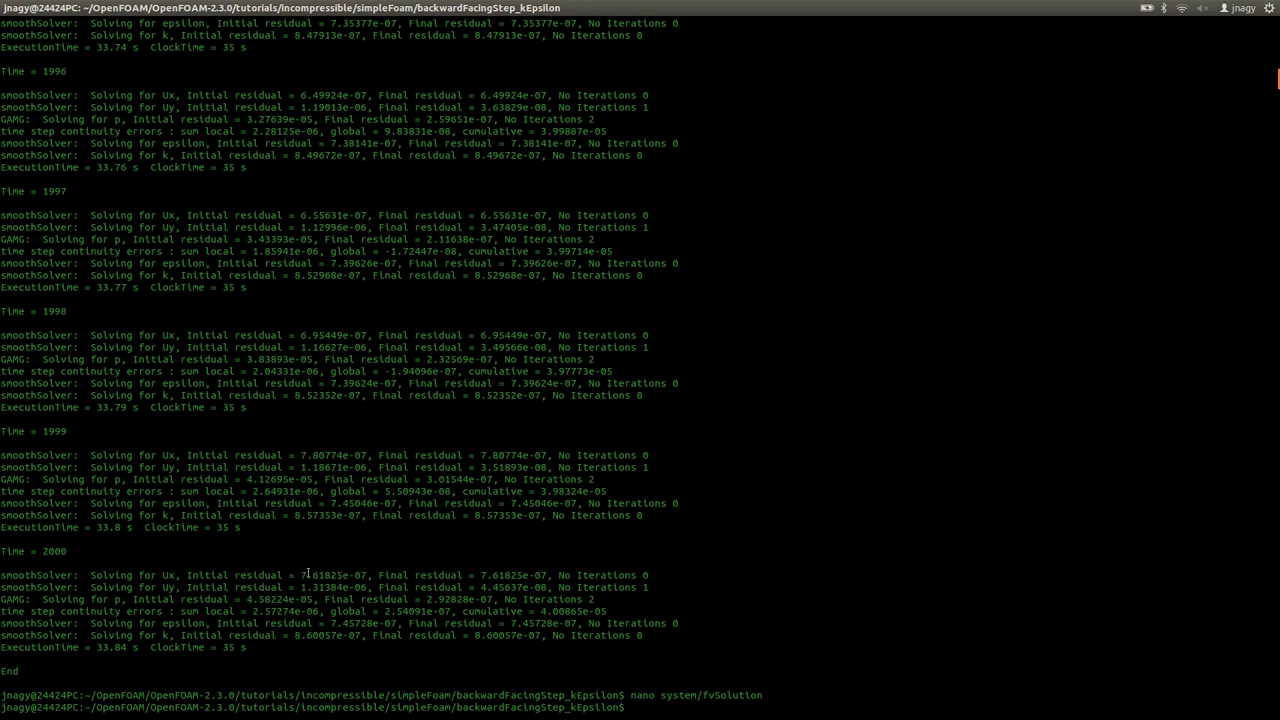
key(alt+Tab)
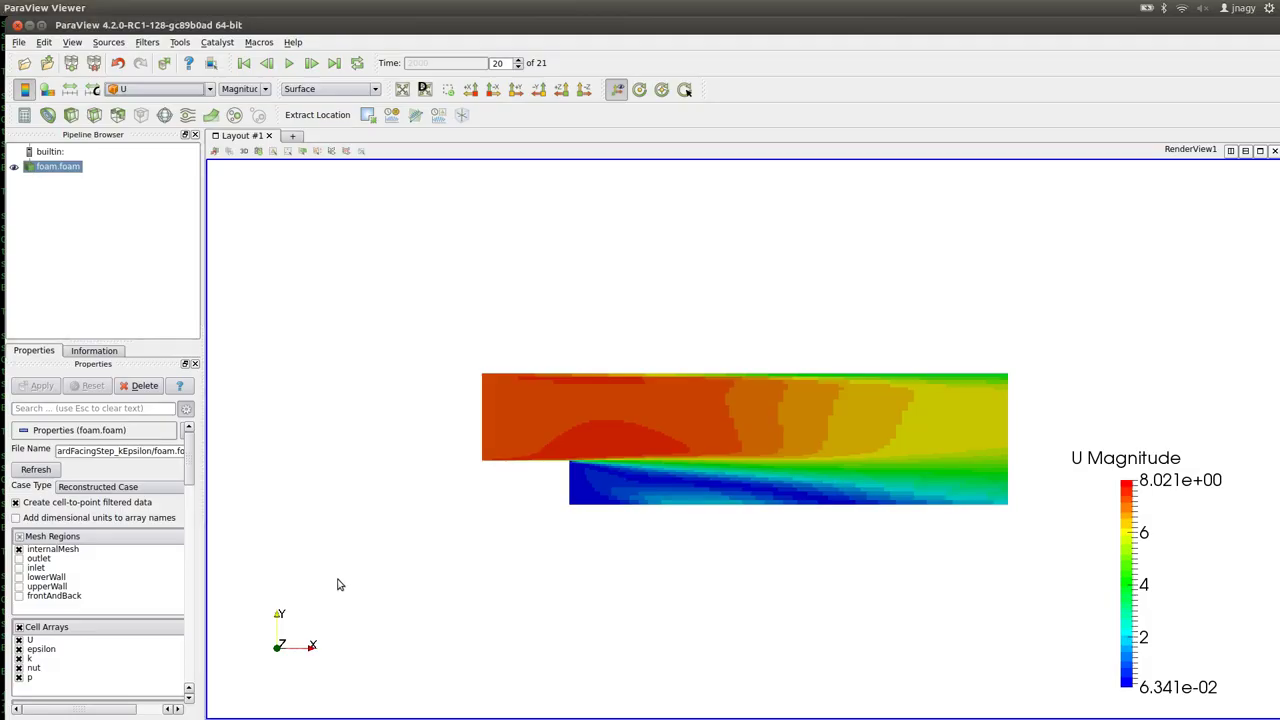
Step: Colour the mesh by the cell-based p field, advance through the time steps to 20, and check the final p residual in the solver terminal
click(165, 90)
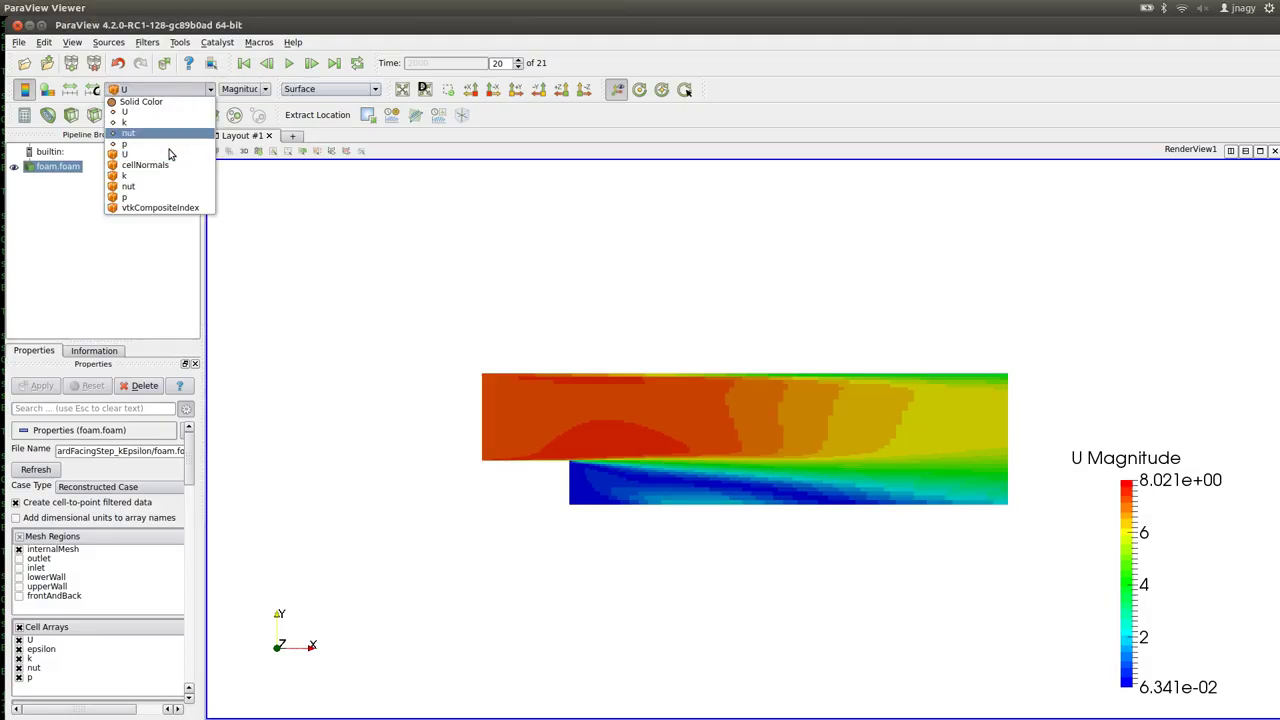
click(156, 198)
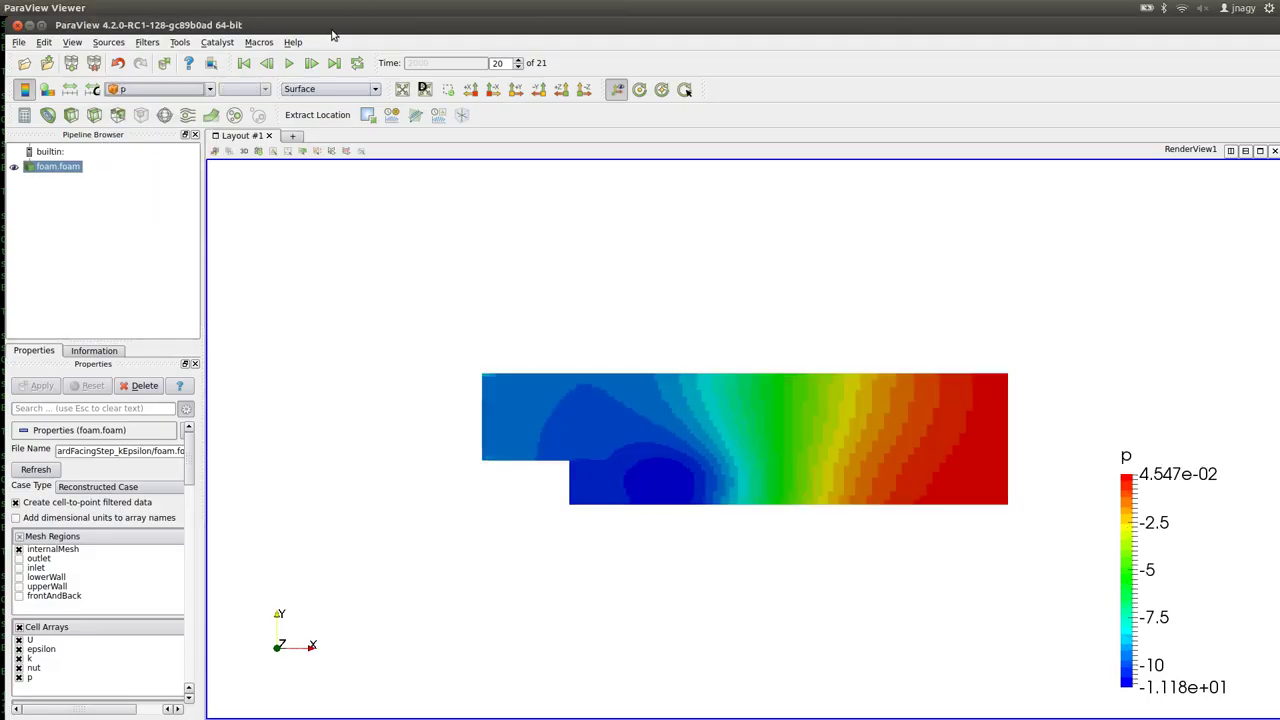
click(309, 64)
click(312, 63)
click(312, 64)
click(311, 65)
click(311, 65)
click(311, 65)
click(311, 65)
click(311, 65)
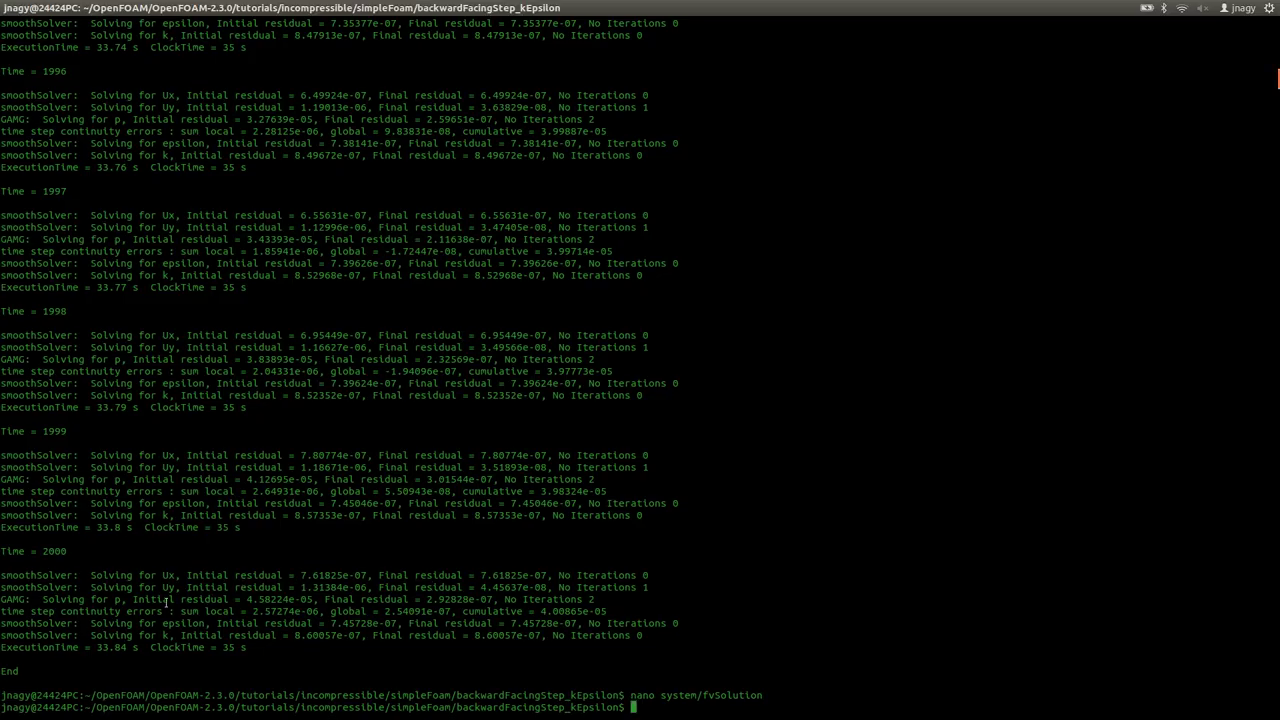
drag(176, 599, 356, 599)
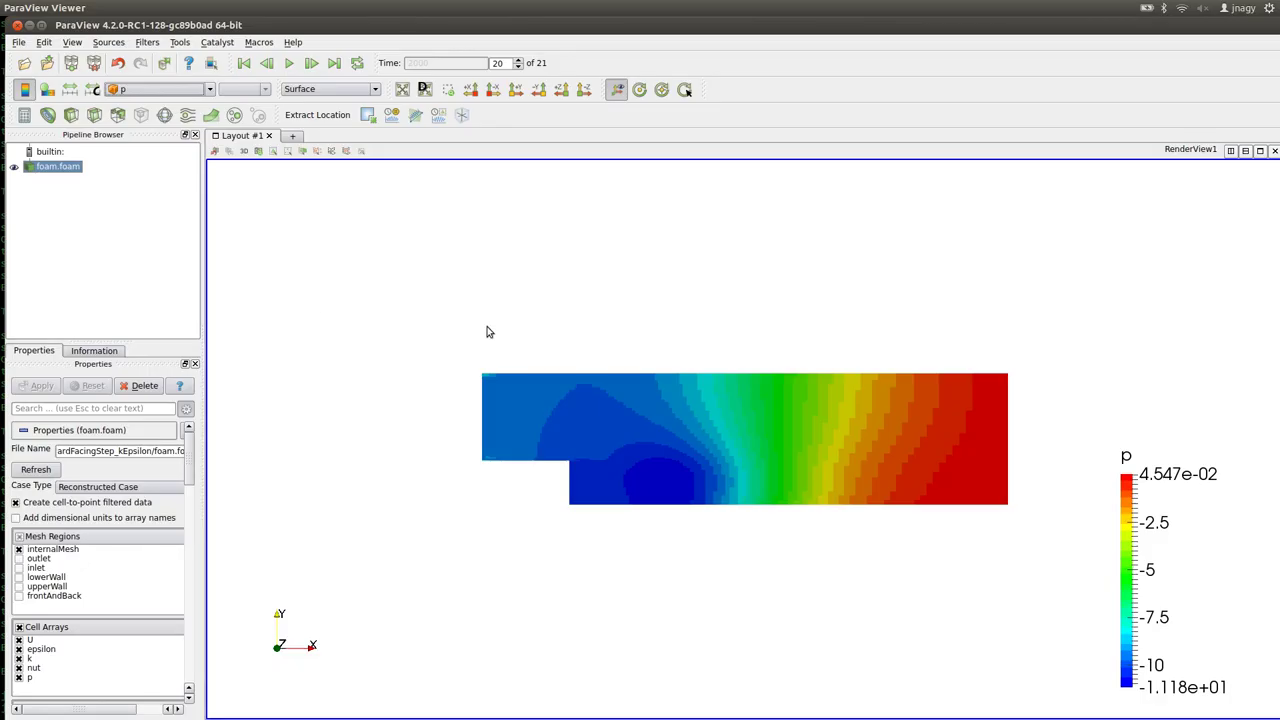
Step: Return to ParaView, colour the mesh by the cell-based k field and go back to the first time step
click(150, 89)
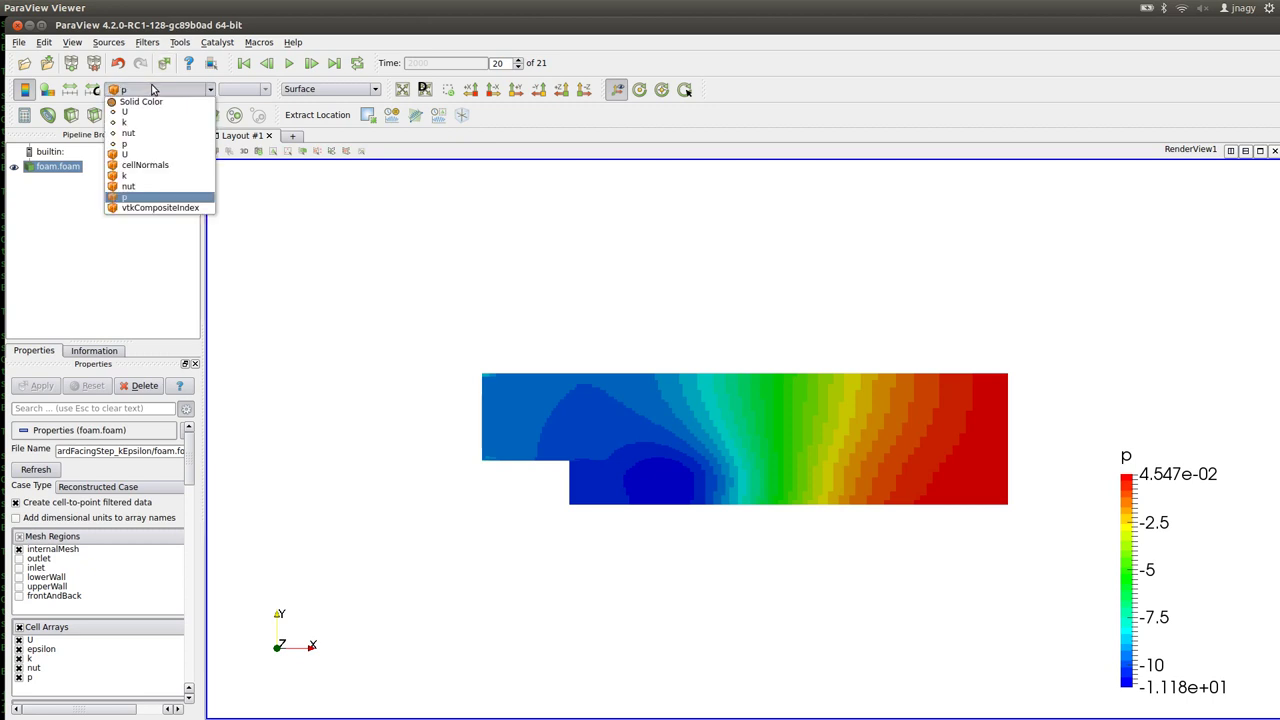
click(153, 179)
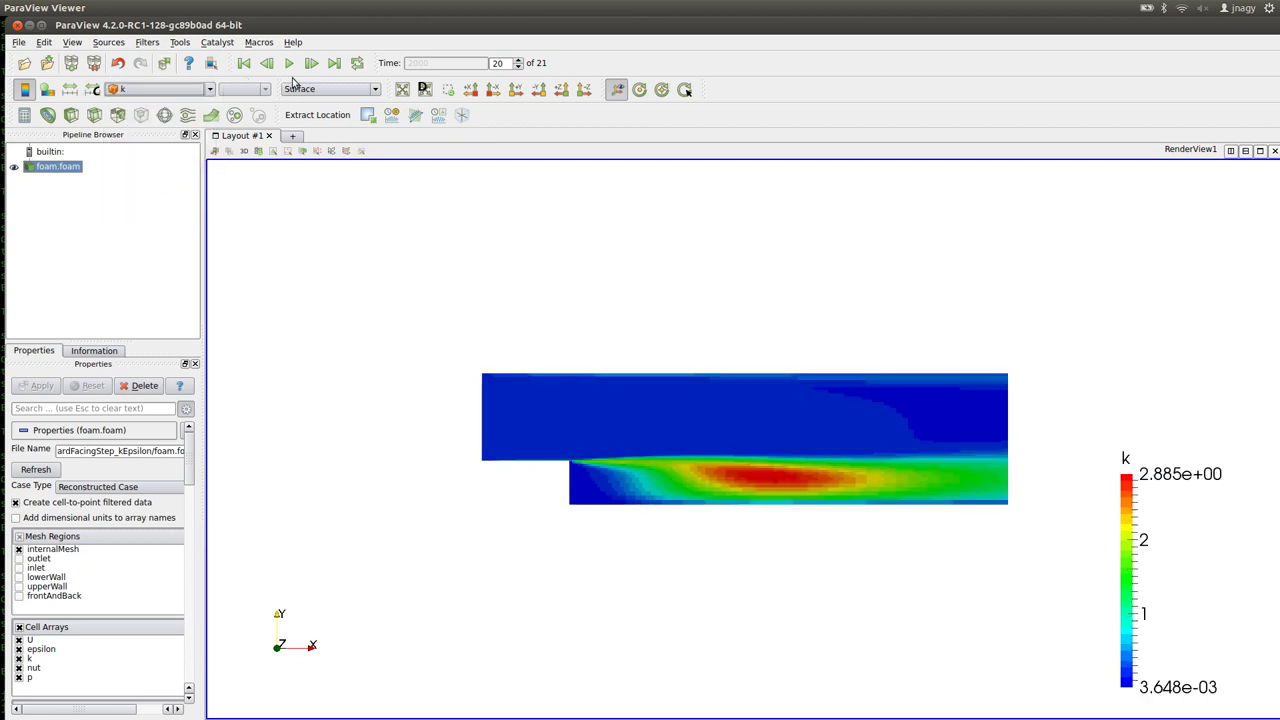
click(244, 63)
Step: Advance the k field one time step at a time up to step 20
click(312, 63)
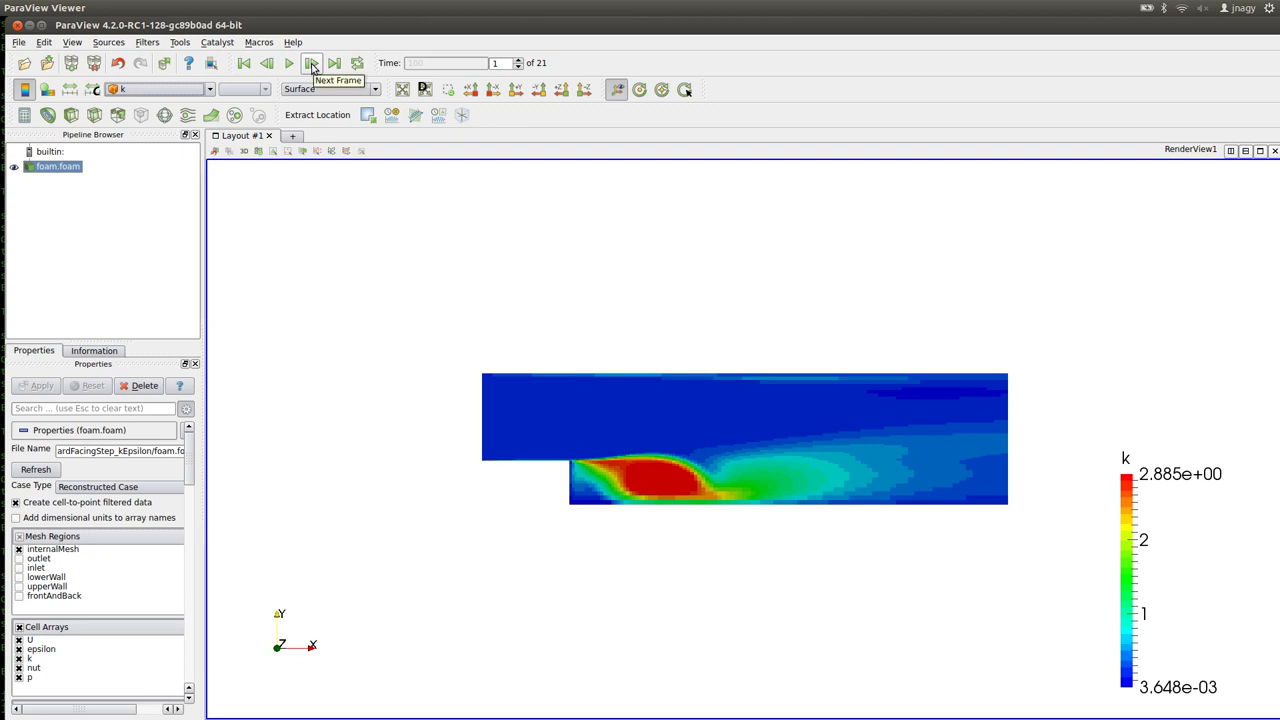
click(312, 63)
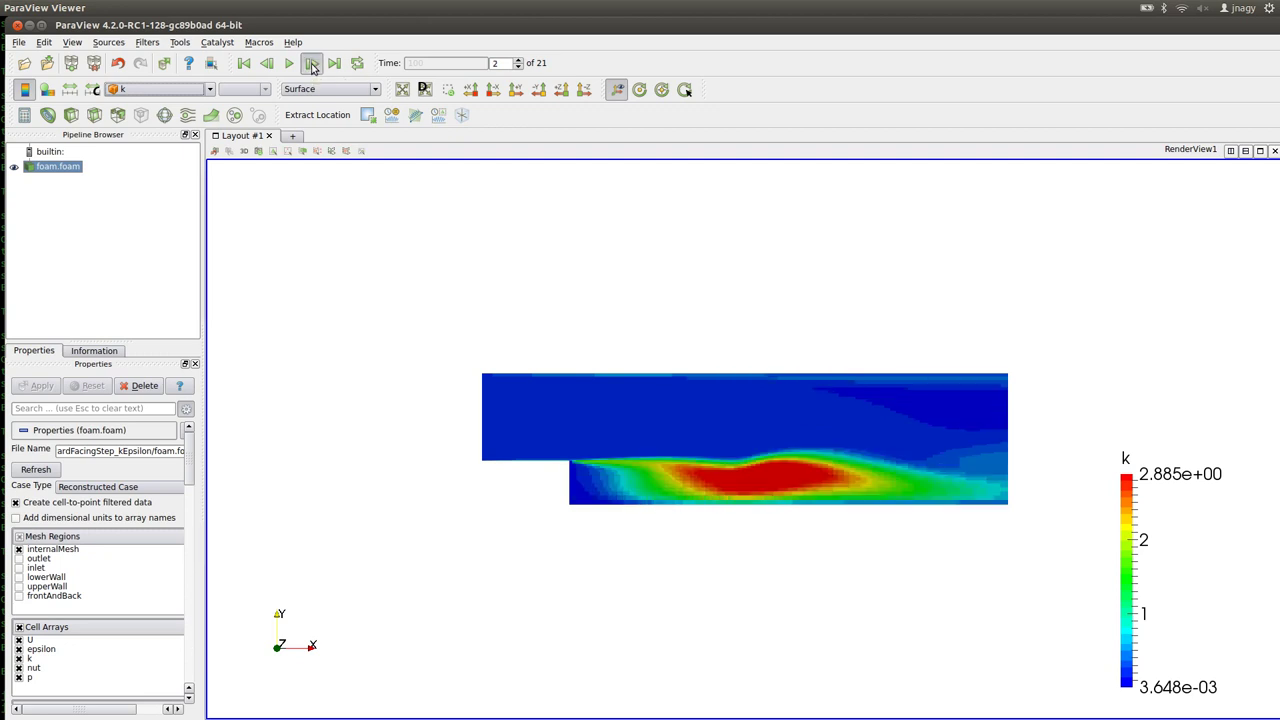
click(312, 63)
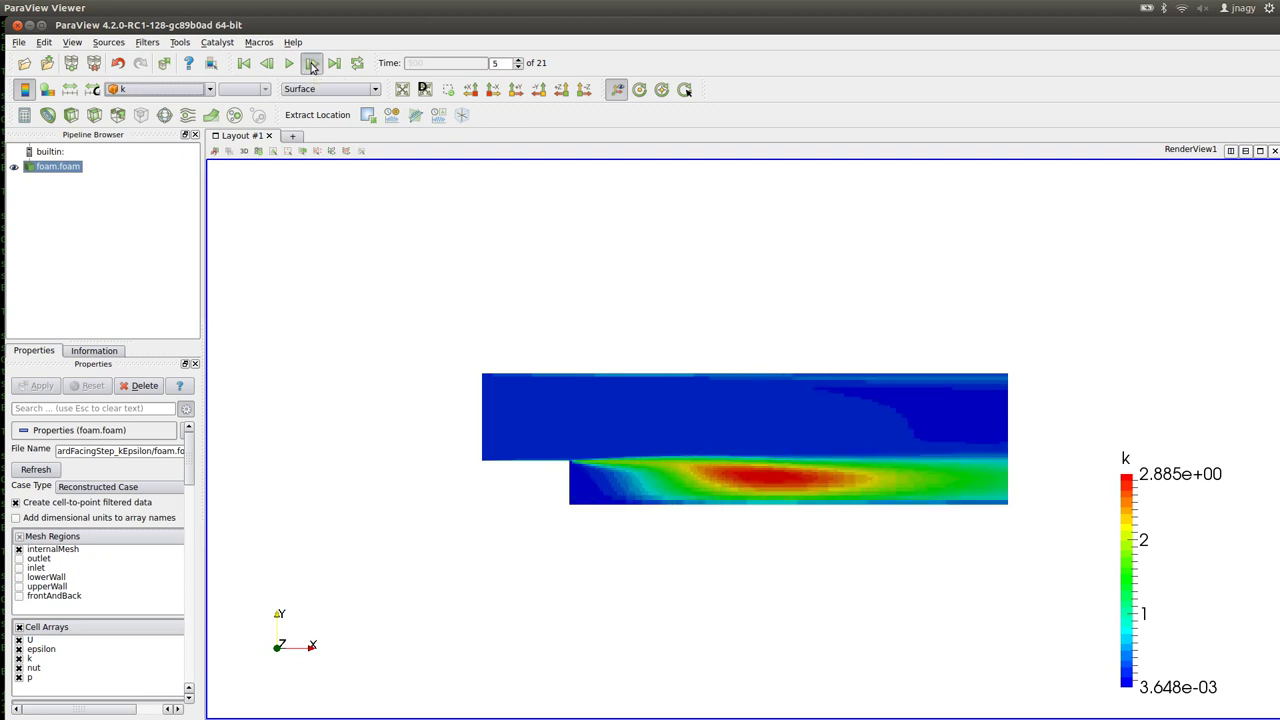
click(312, 63)
click(312, 63)
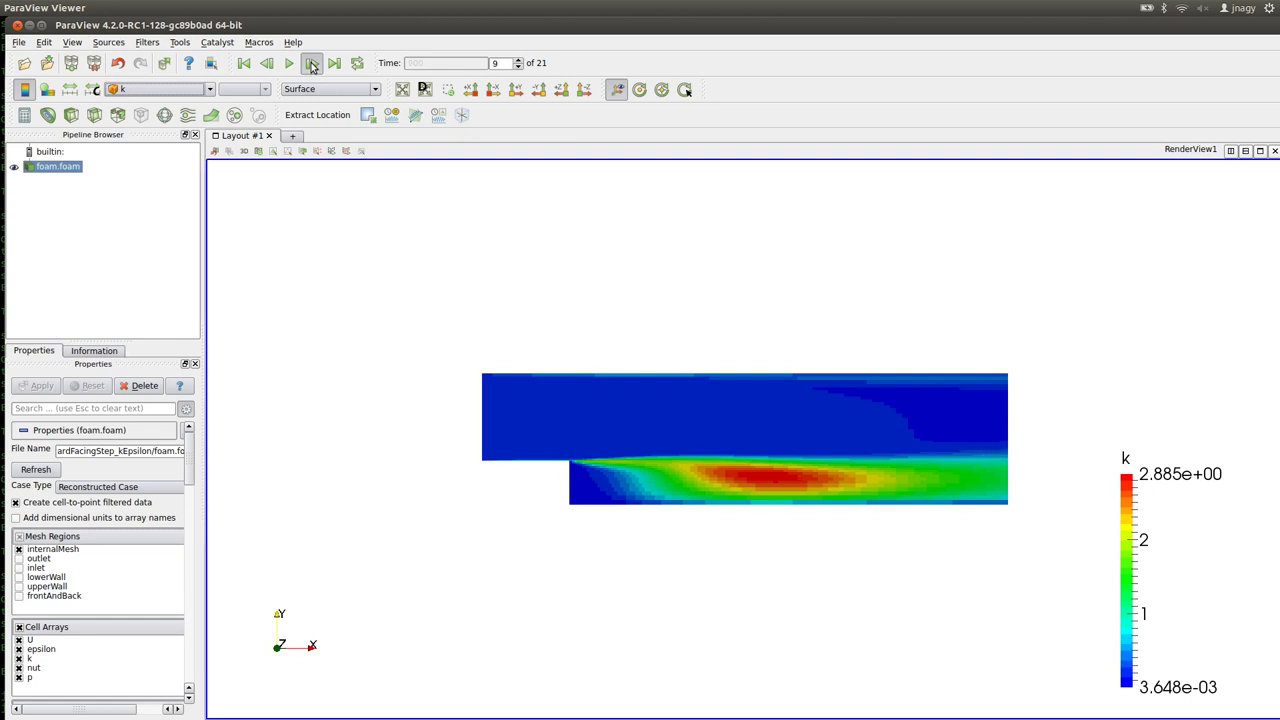
click(312, 63)
click(312, 63)
click(312, 63)
click(312, 63)
click(312, 63)
click(312, 63)
click(312, 63)
click(312, 63)
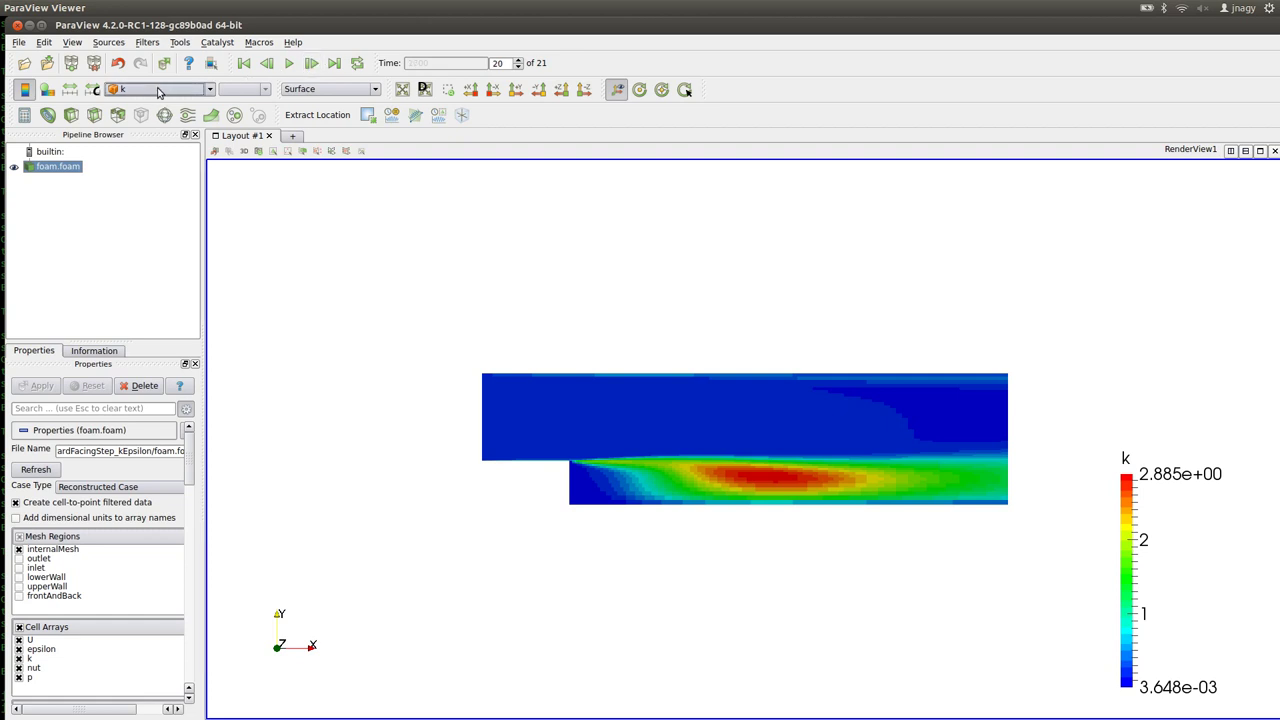
Step: Colour the mesh by the cell-based nut field and go back to the first time step
click(163, 89)
click(145, 188)
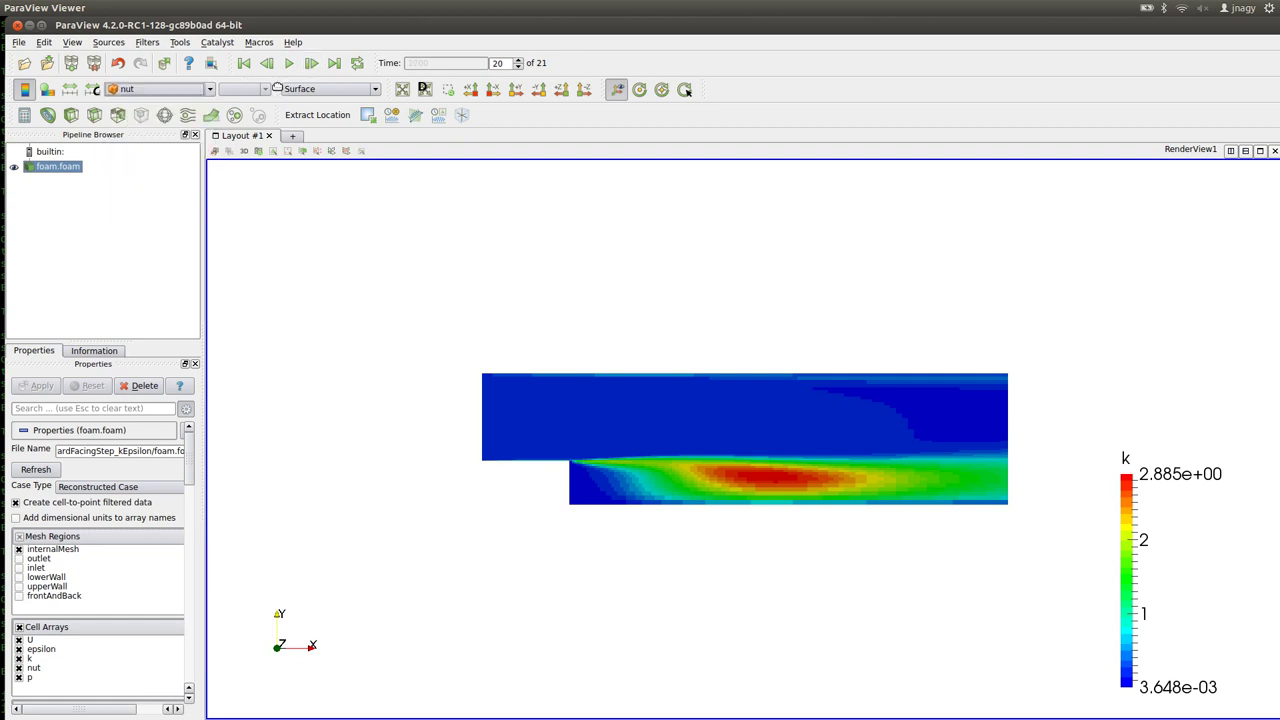
click(244, 64)
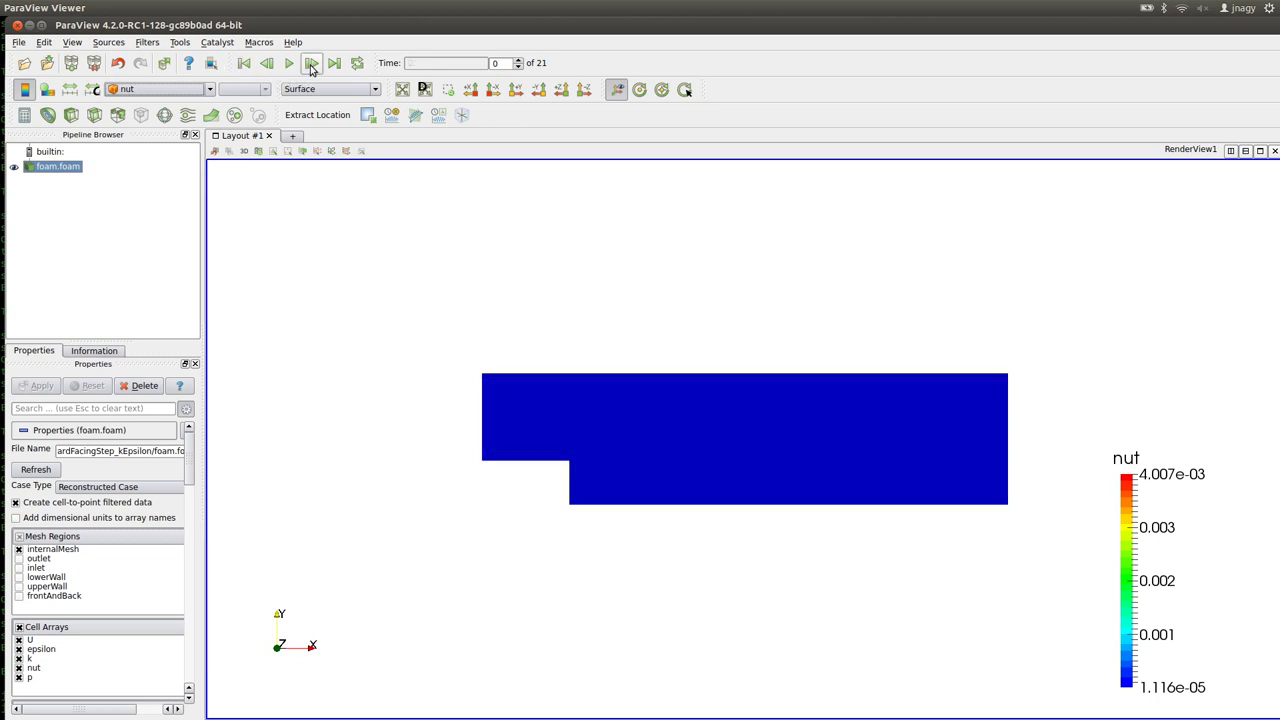
Step: Advance the nut field one time step at a time up to step 20
click(312, 64)
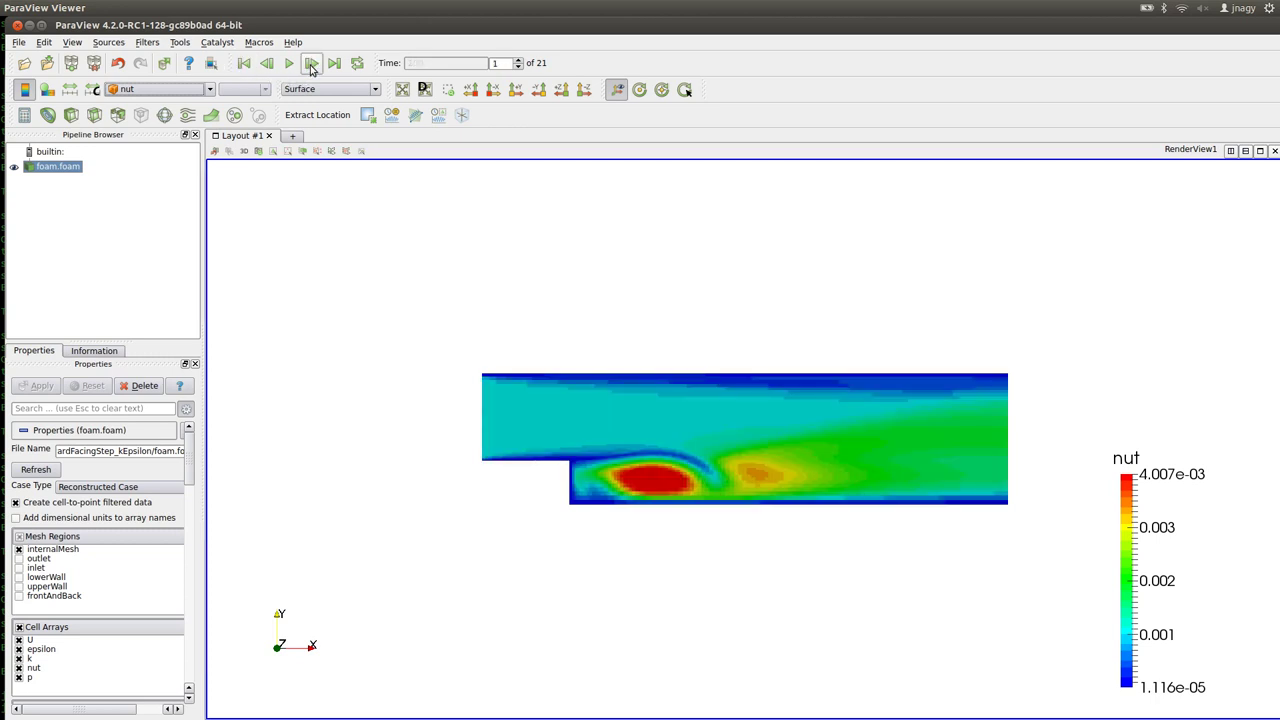
click(312, 65)
click(312, 64)
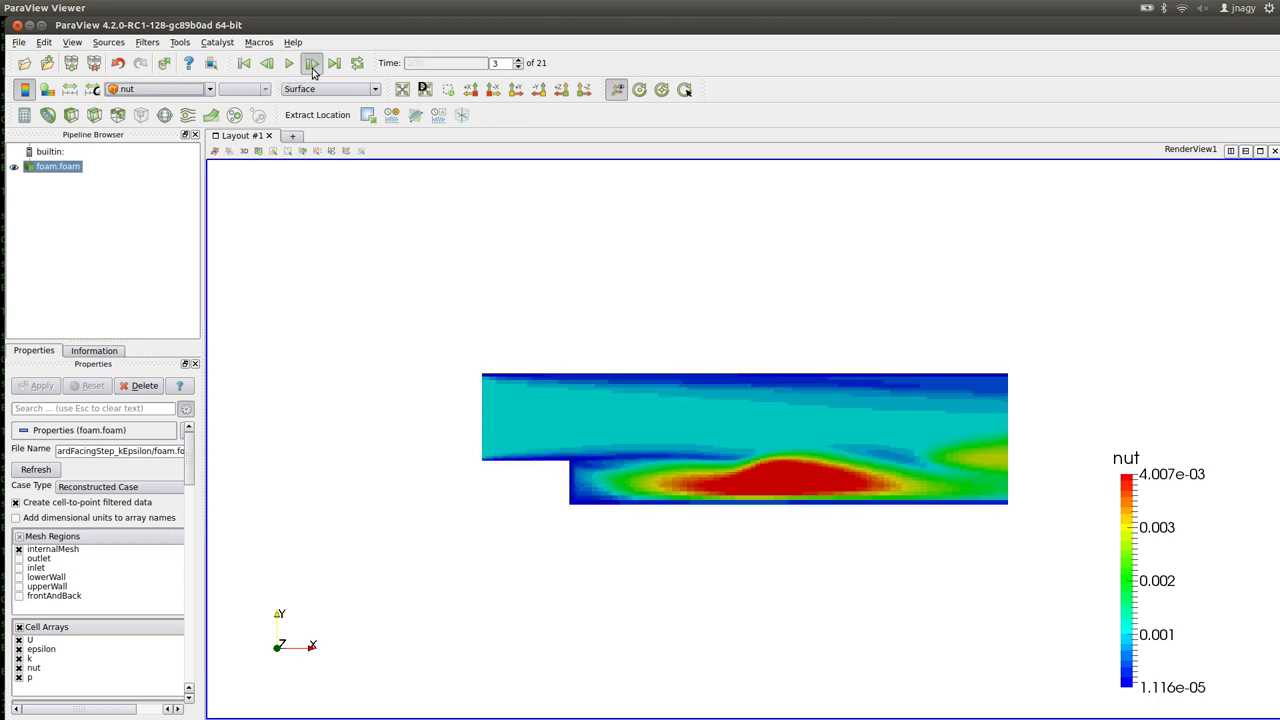
click(312, 64)
click(312, 64)
click(312, 64)
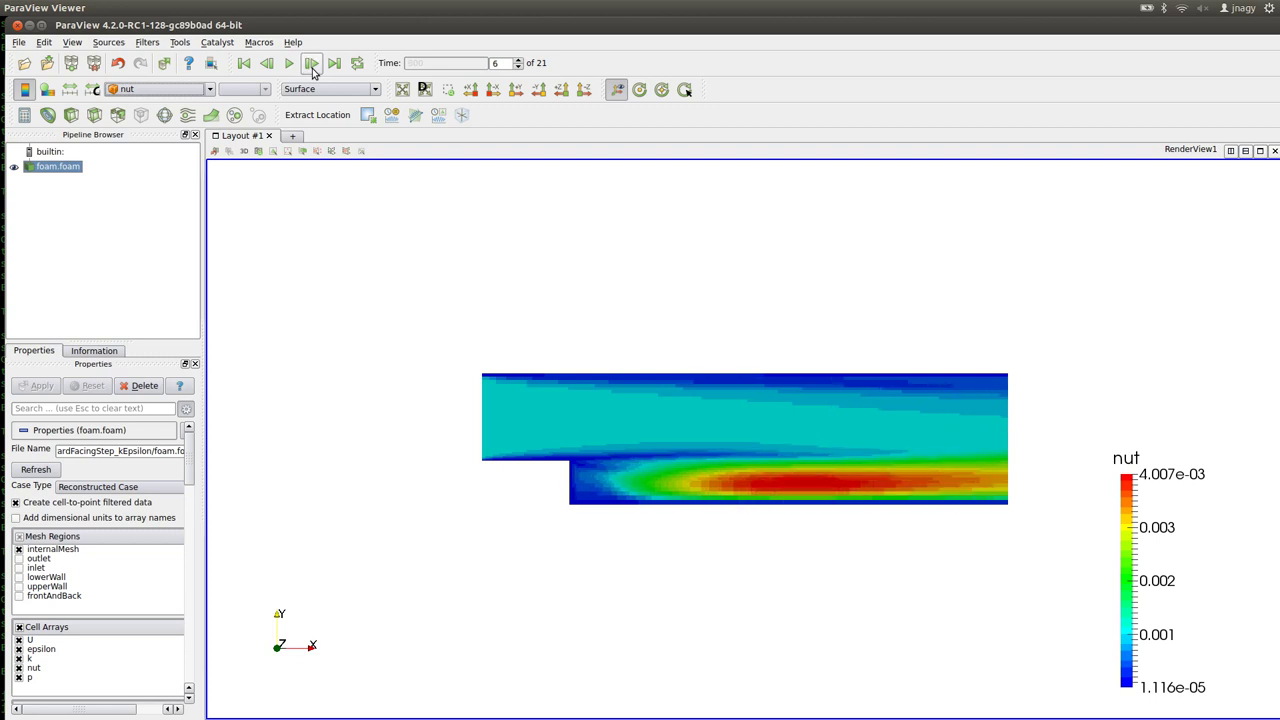
click(312, 64)
click(312, 64)
click(312, 64)
click(312, 64)
click(312, 64)
click(312, 64)
click(312, 64)
click(312, 64)
click(312, 64)
Step: Check which fields are available for colouring and examine the epsilon reading error for time 2000 in the output messages
click(135, 90)
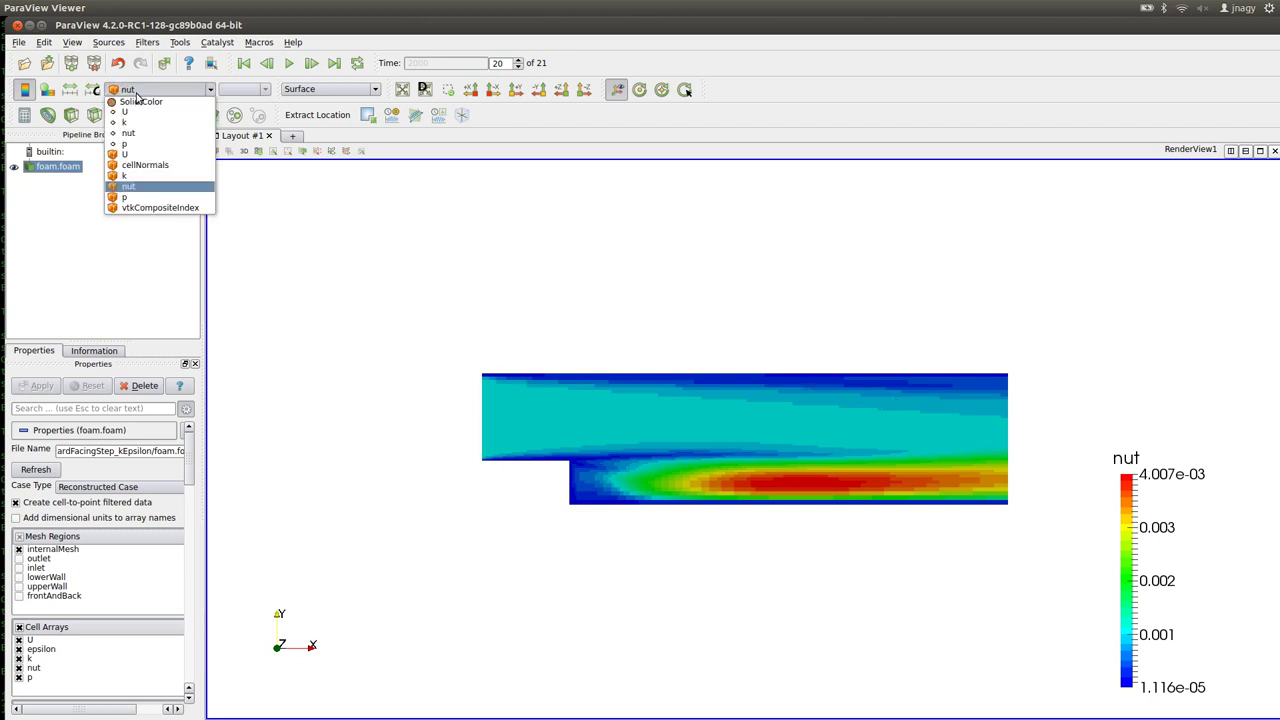
click(136, 93)
key(alt+Tab)
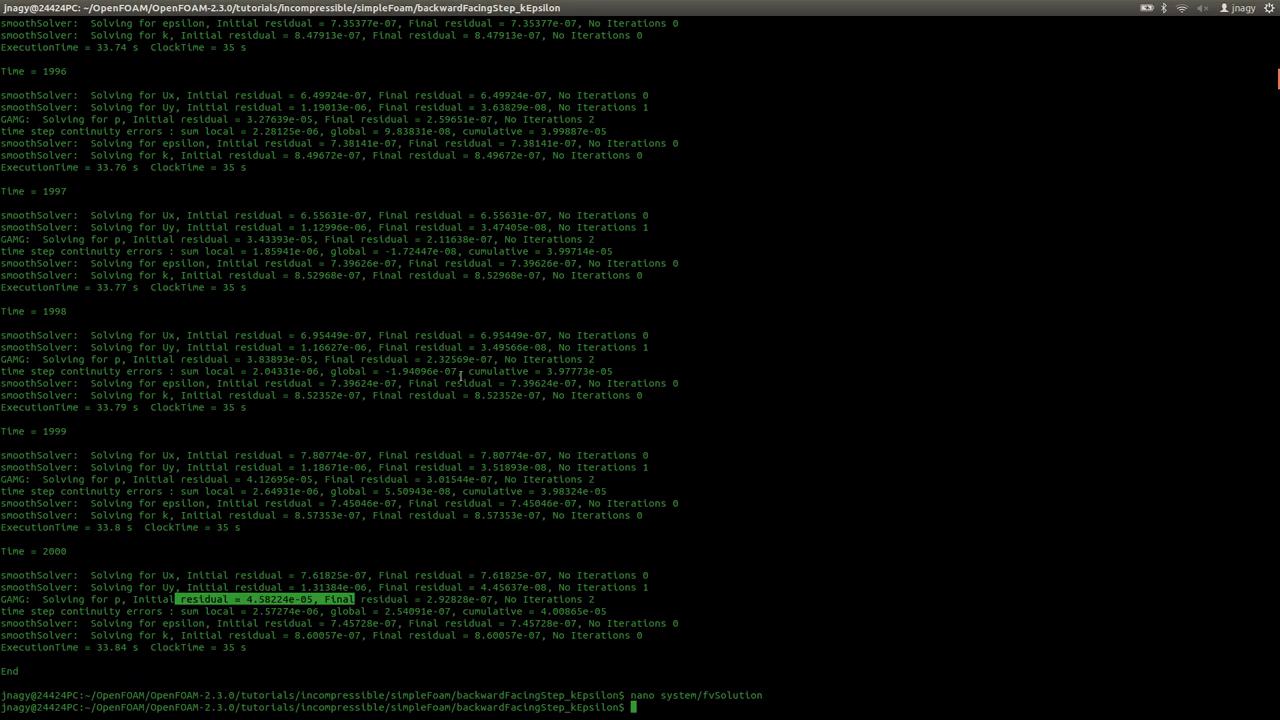
key(alt+Tab)
key(alt+Tab)
key(alt+shift+Tab)
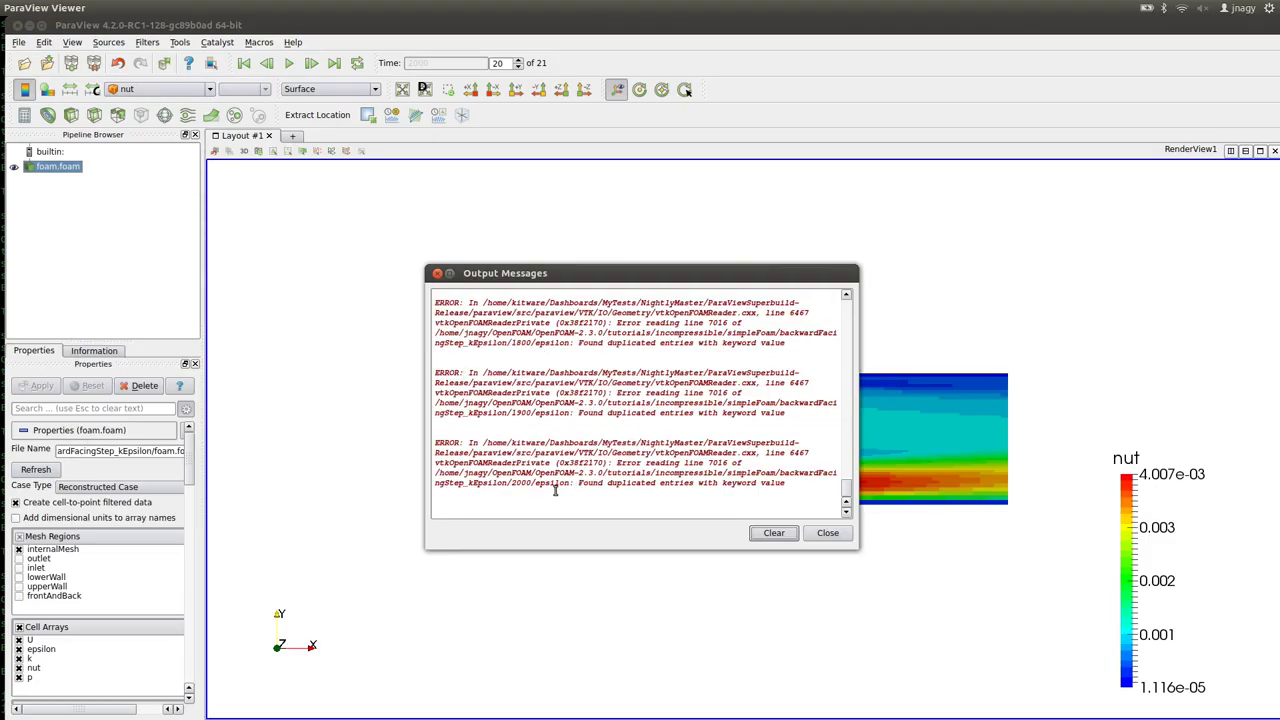
drag(577, 483, 733, 484)
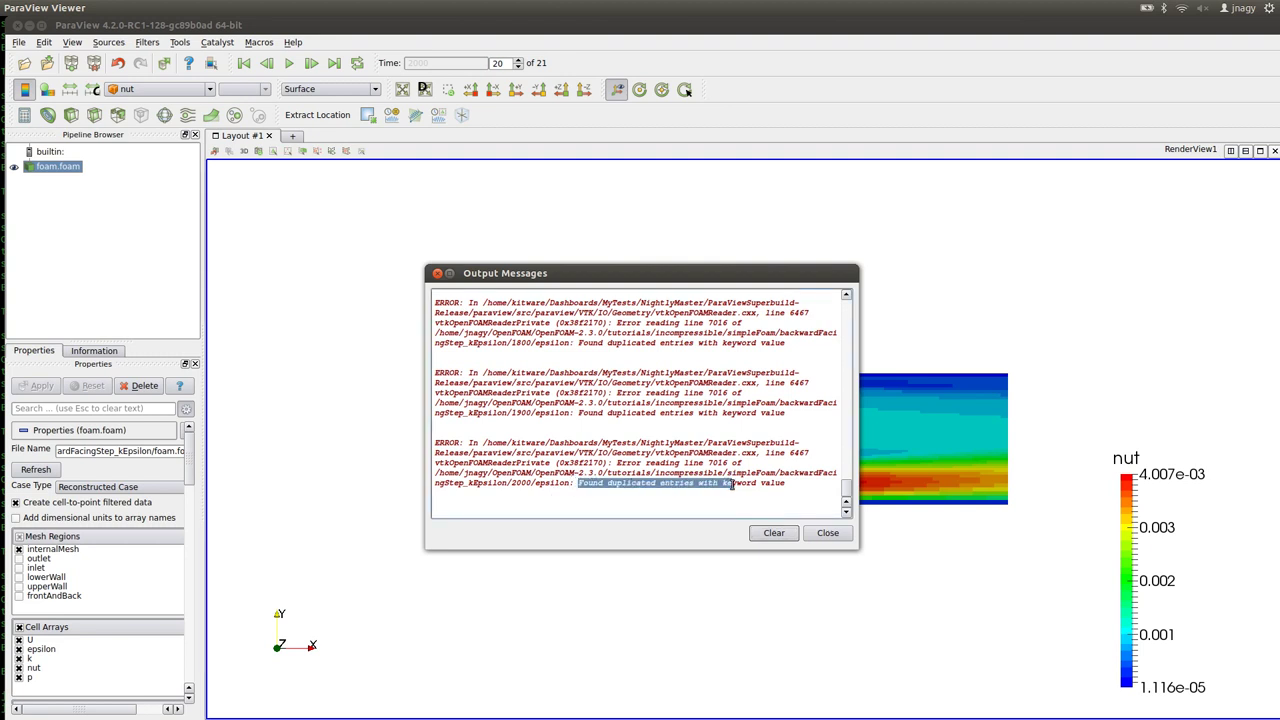
click(736, 484)
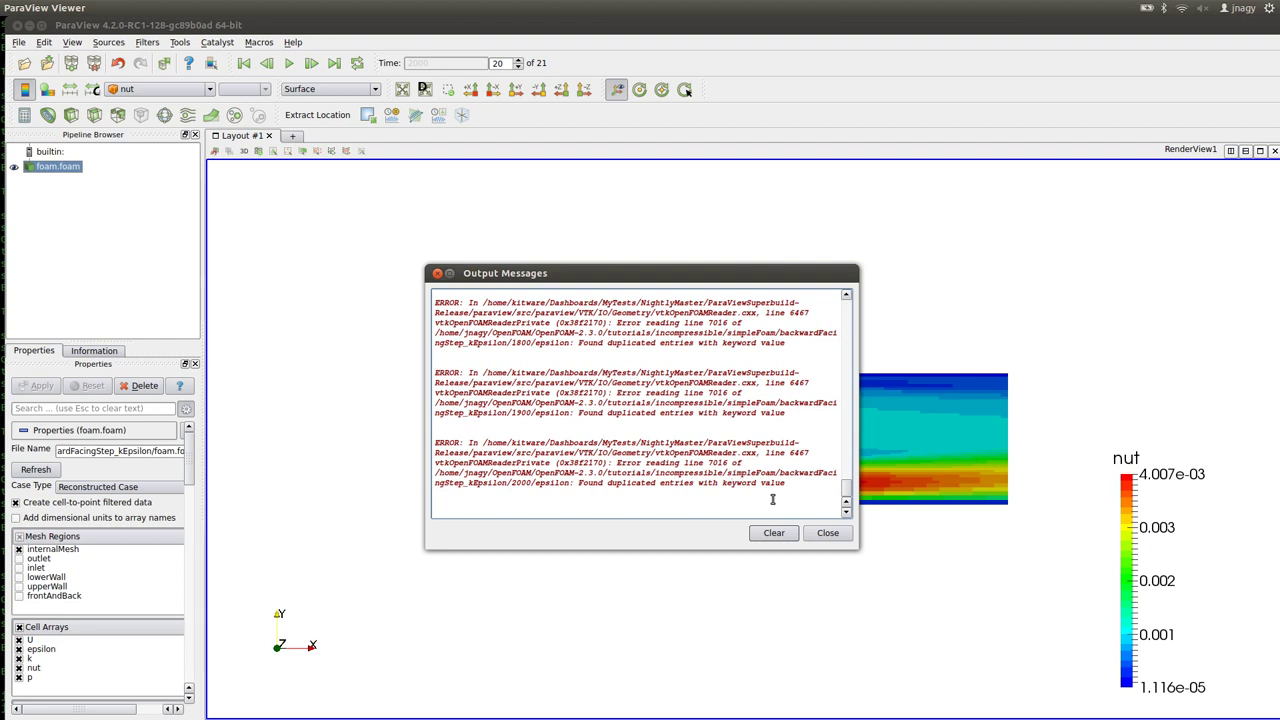
click(136, 269)
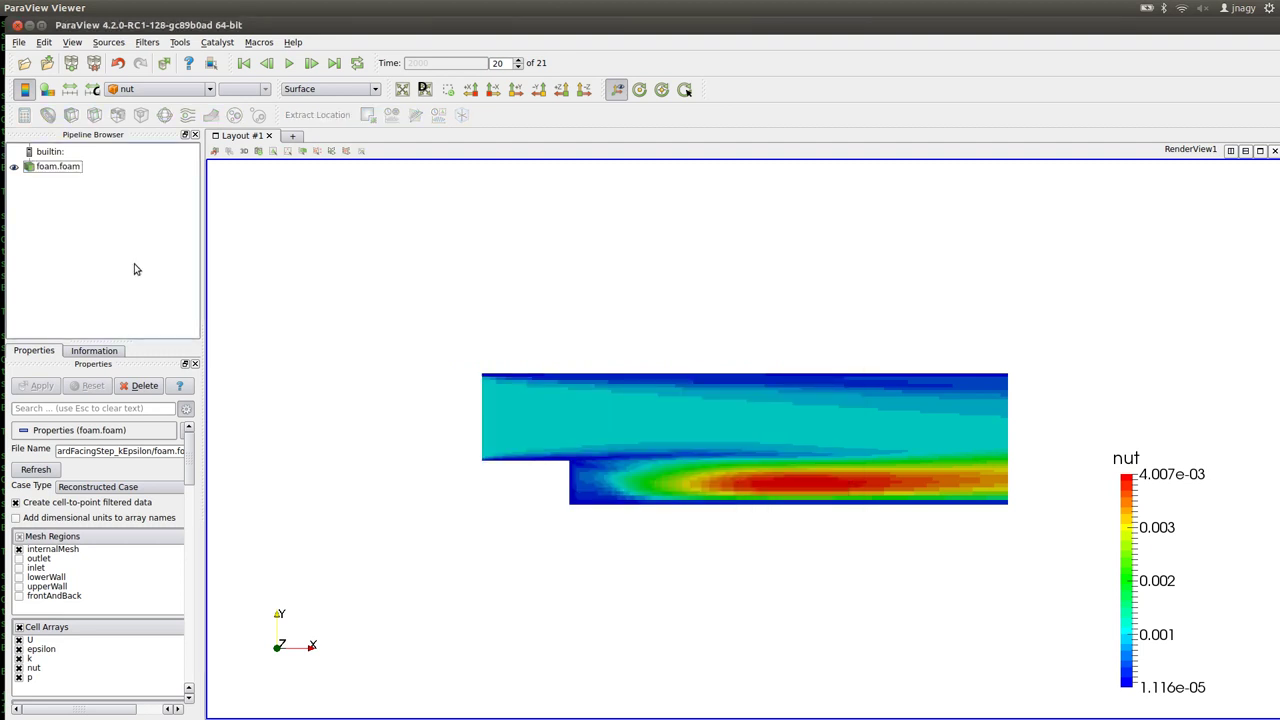
Step: Switch to the terminal, convert the case results with foamToVTK, and list the case directory to locate the VTK folder
key(alt+Tab)
key(alt+Tab)
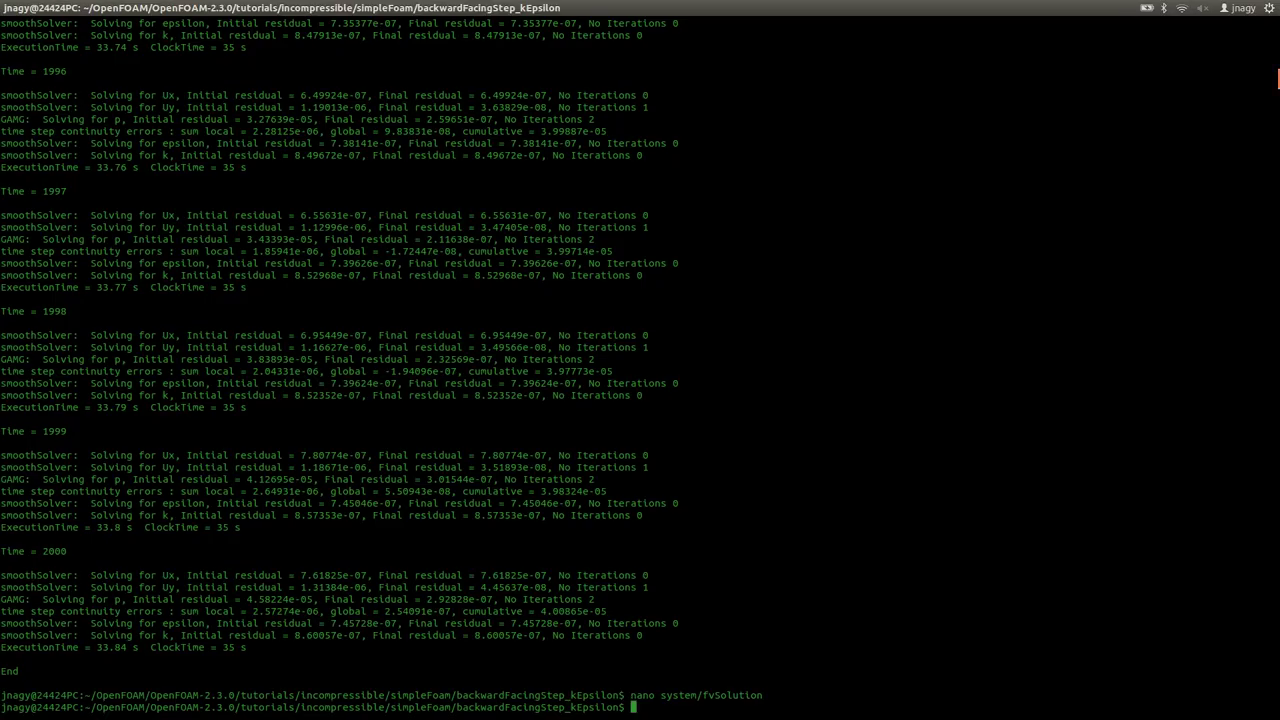
text(ls)
key(Return)
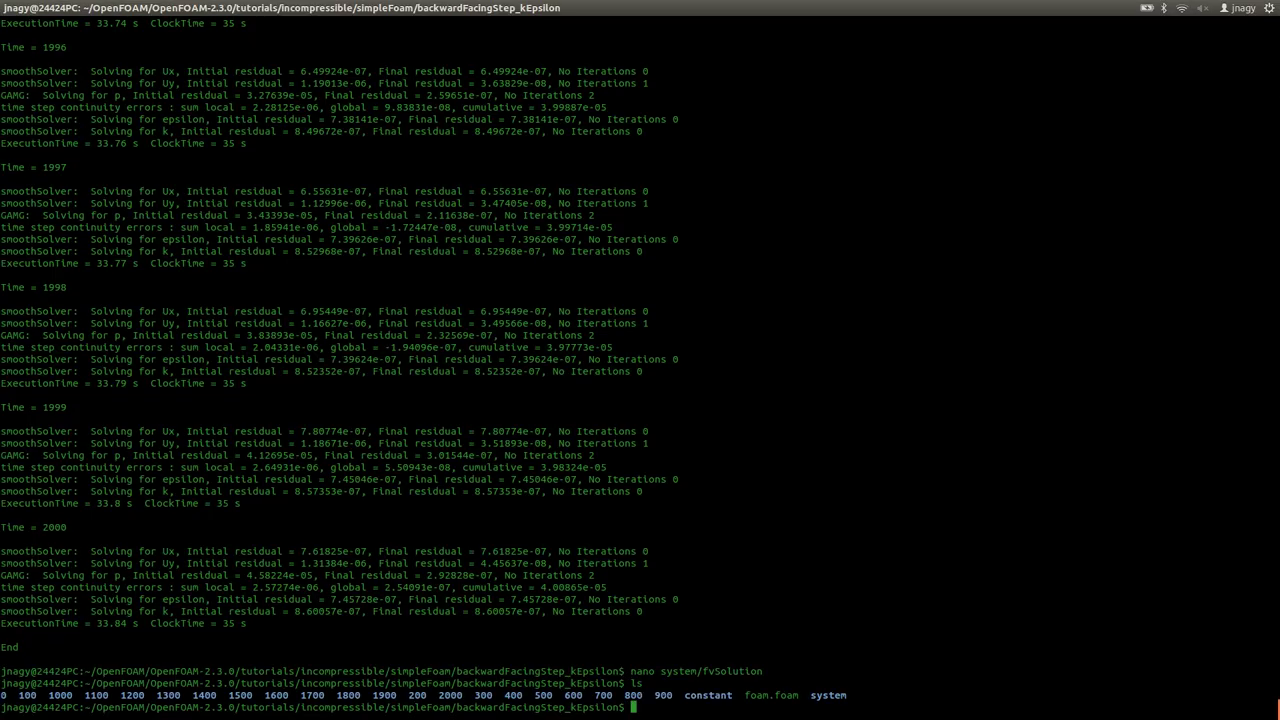
text(foamToVTK)
key(Return)
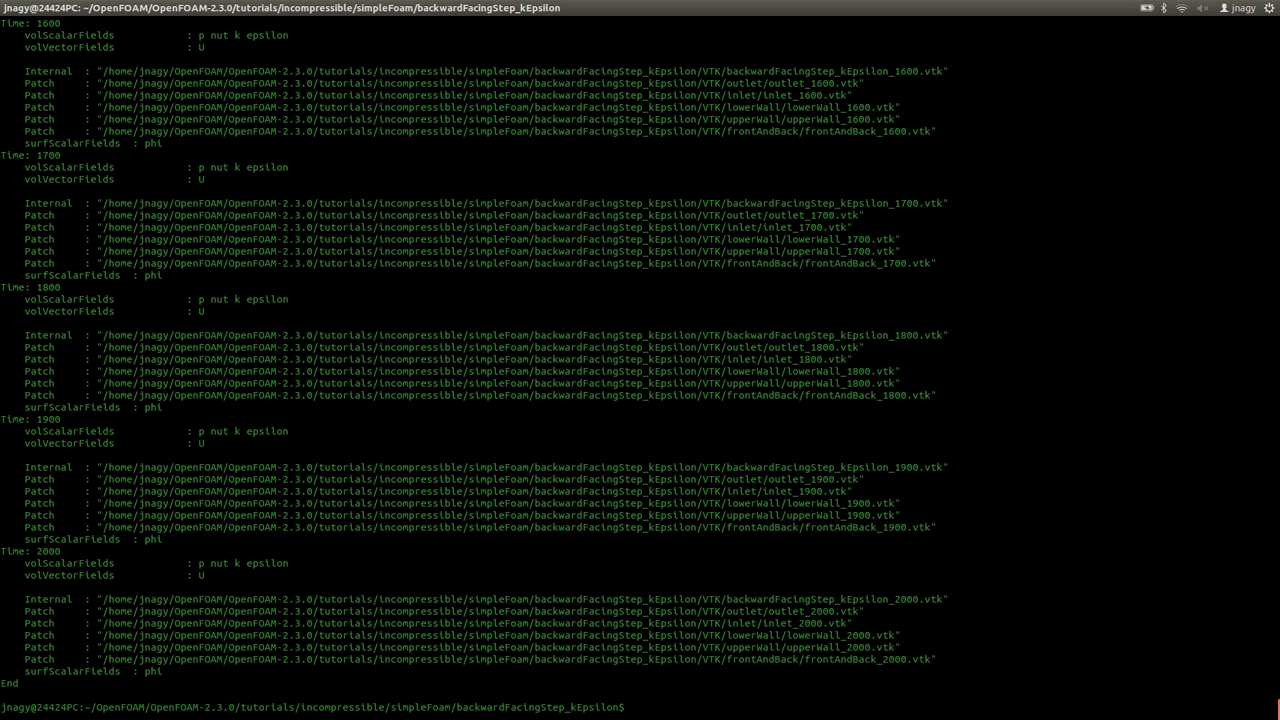
text(ls)
key(Return)
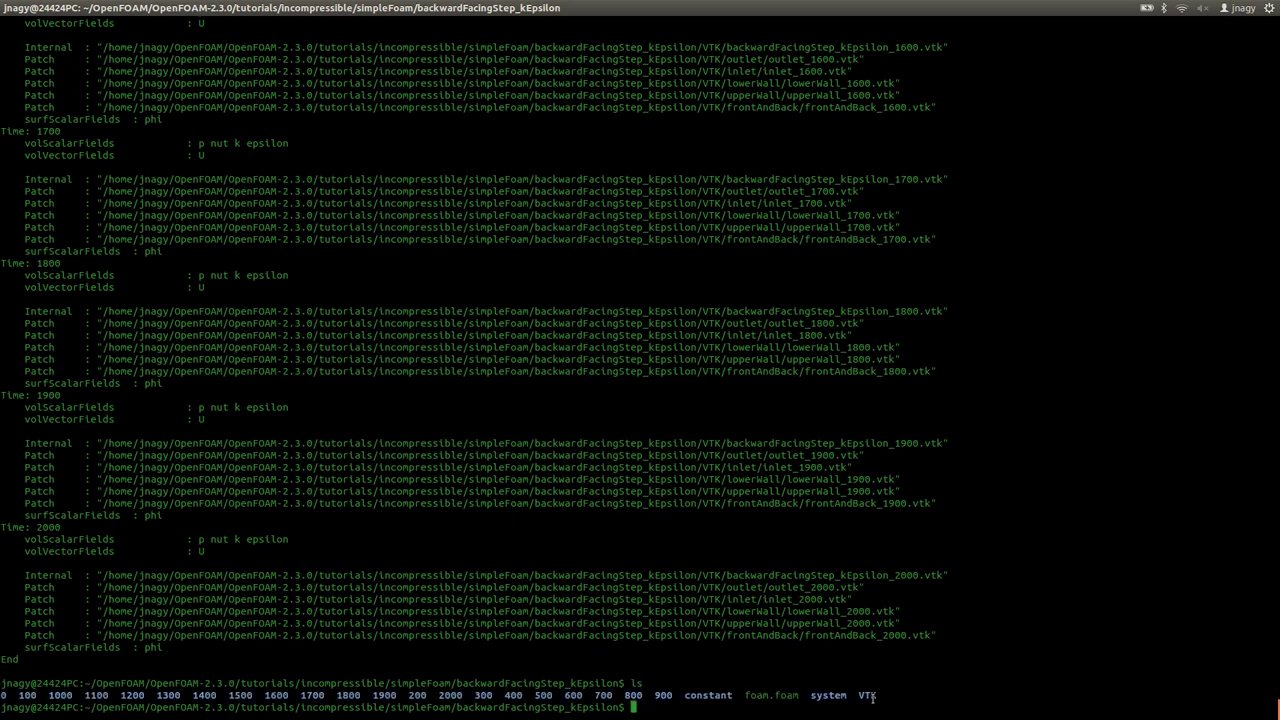
double_click(872, 698)
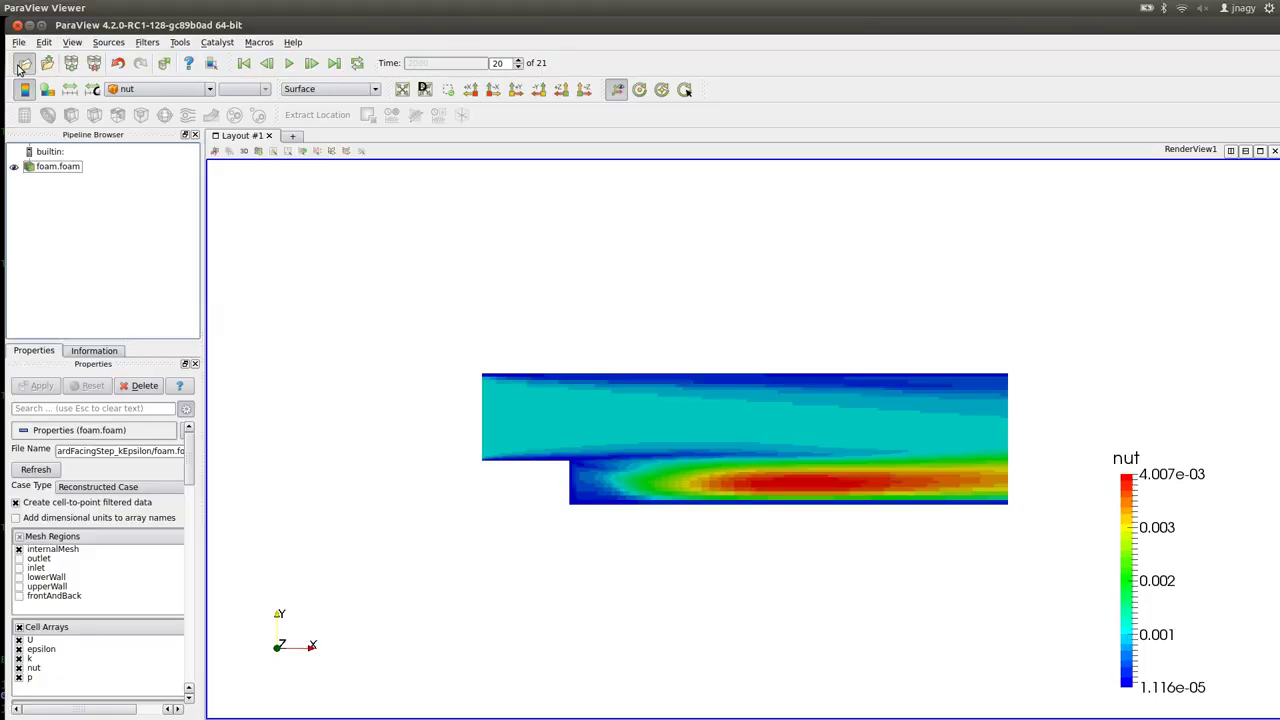
Step: Switch to ParaView and load the backwardFacingStep_kEpsilon VTK file series from the case's VTK folder
click(23, 64)
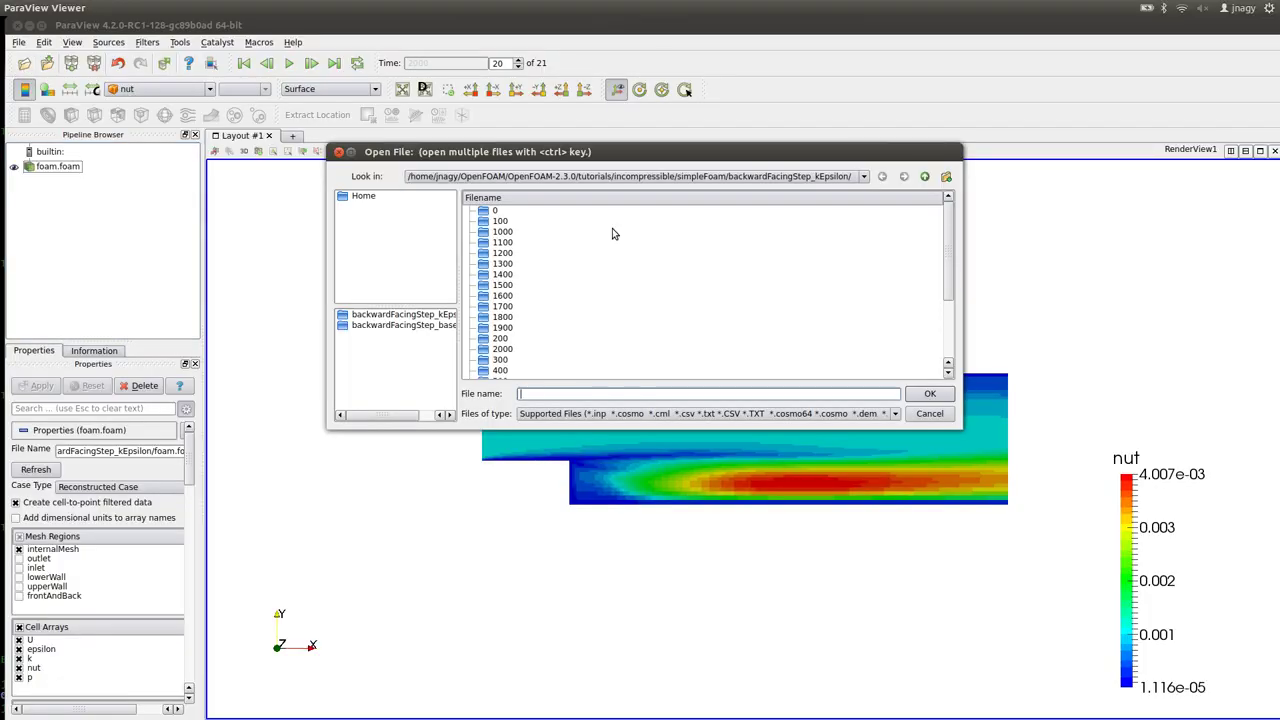
scroll(749, 286, down, 3)
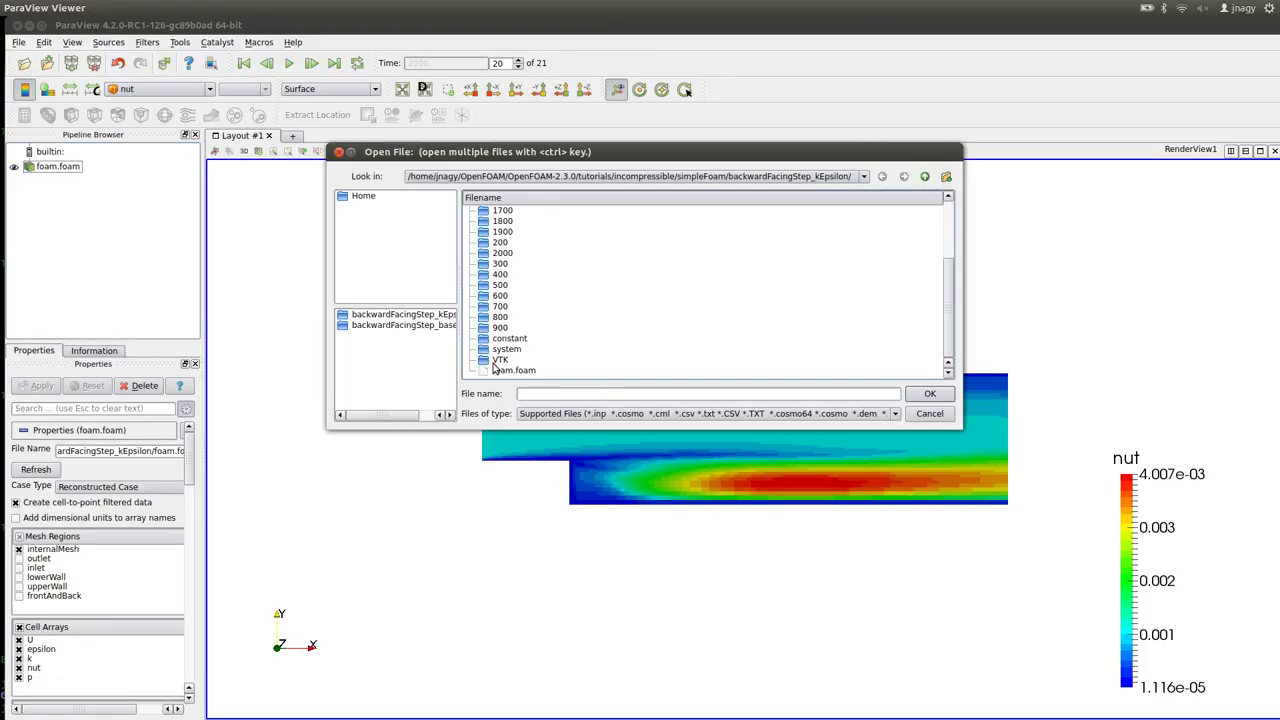
double_click(499, 360)
double_click(519, 264)
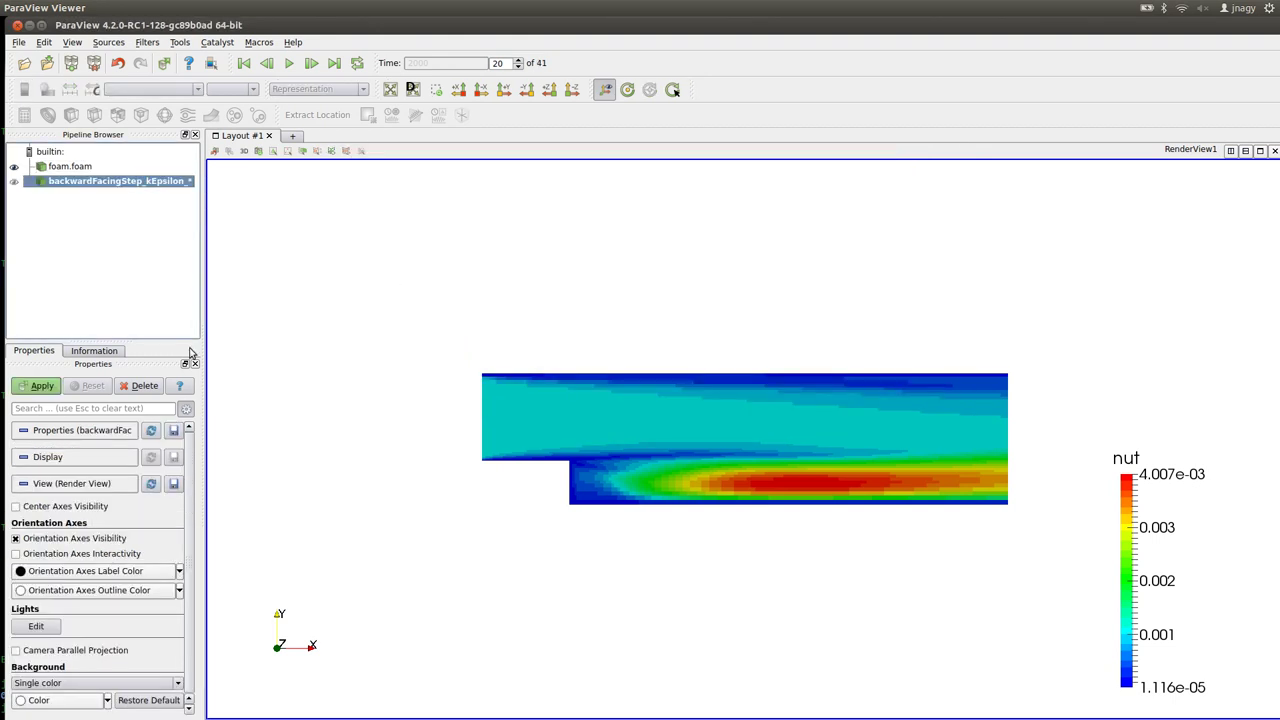
click(41, 386)
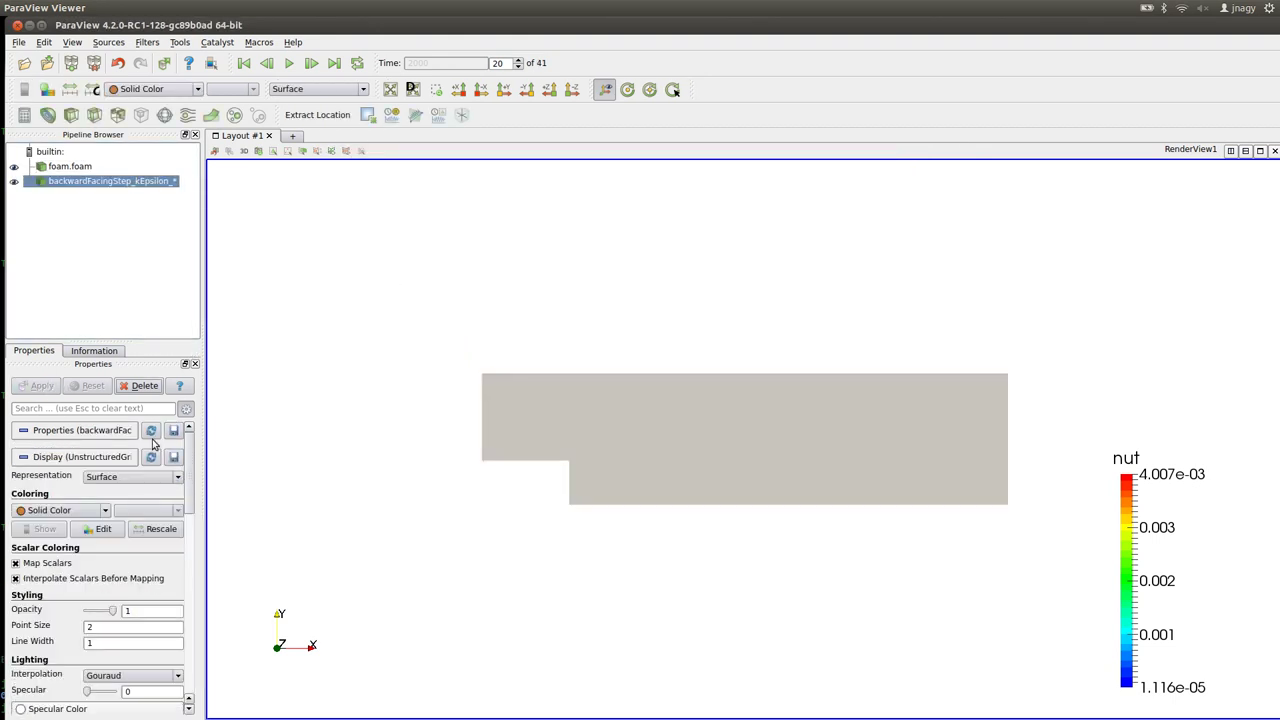
Step: Set the Y translation of the backwardFacingStep_kEpsilon dataset to -0.1
scroll(187, 460, down, 10)
double_click(130, 498)
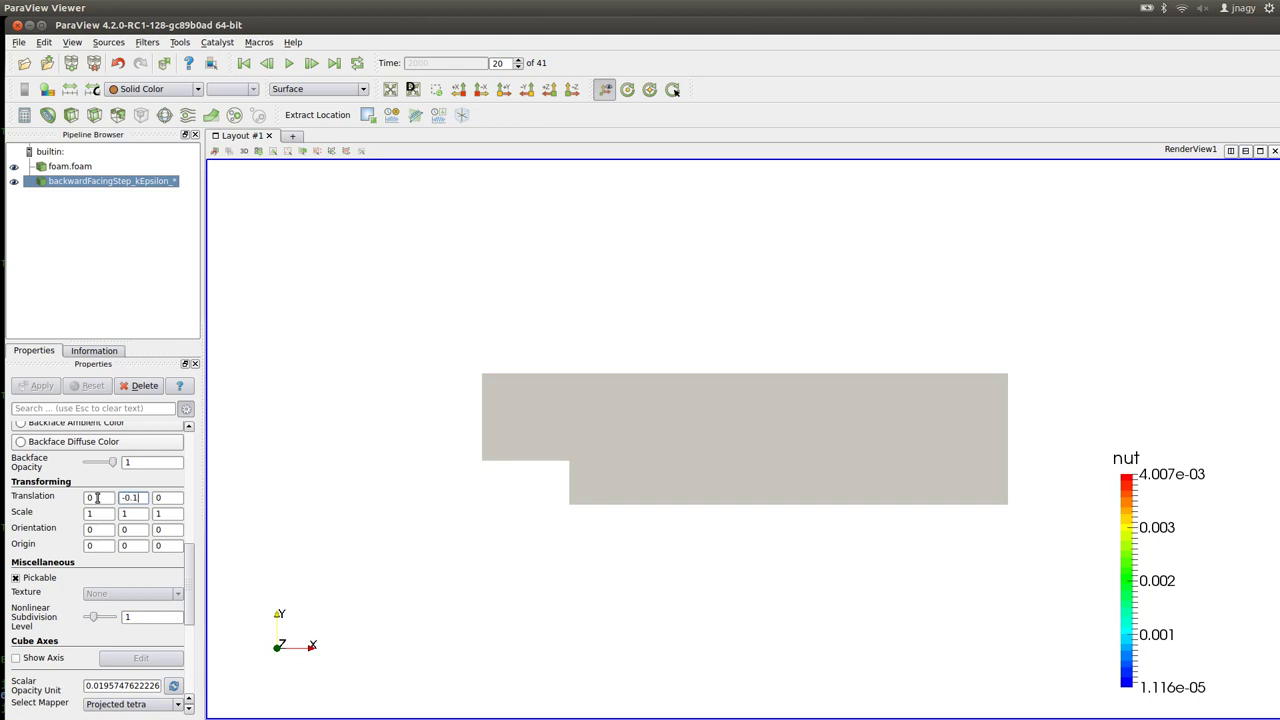
text(-0.1)
key(Tab)
Step: Colour the VTK dataset by the cell-based nut field to compare it with foam.foam, and switch its colouring to the cell-based epsilon field
click(143, 89)
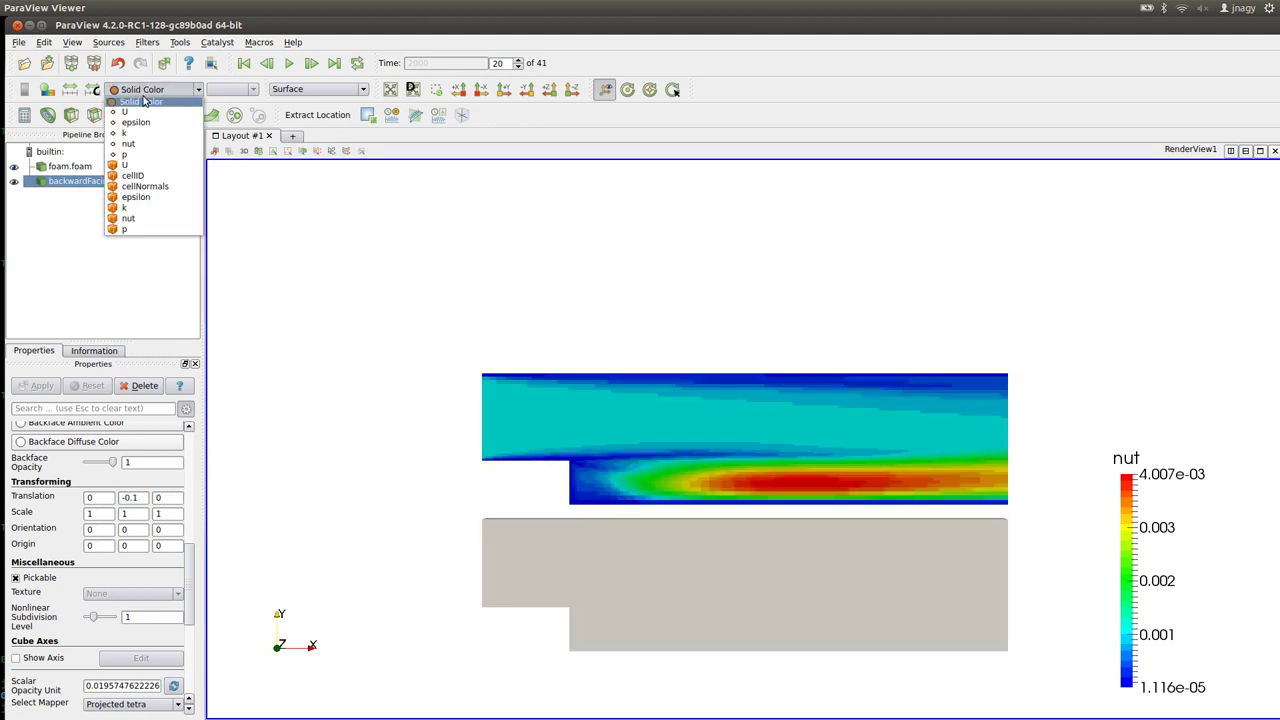
click(139, 220)
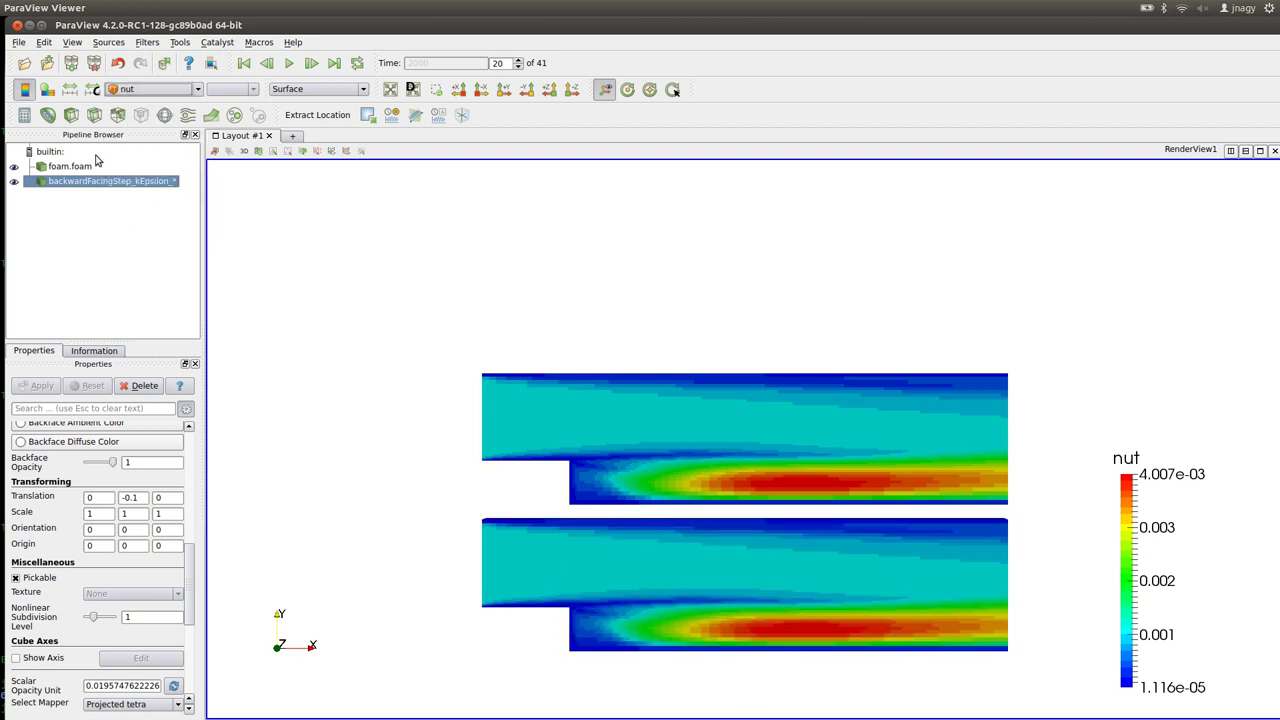
click(150, 89)
click(155, 198)
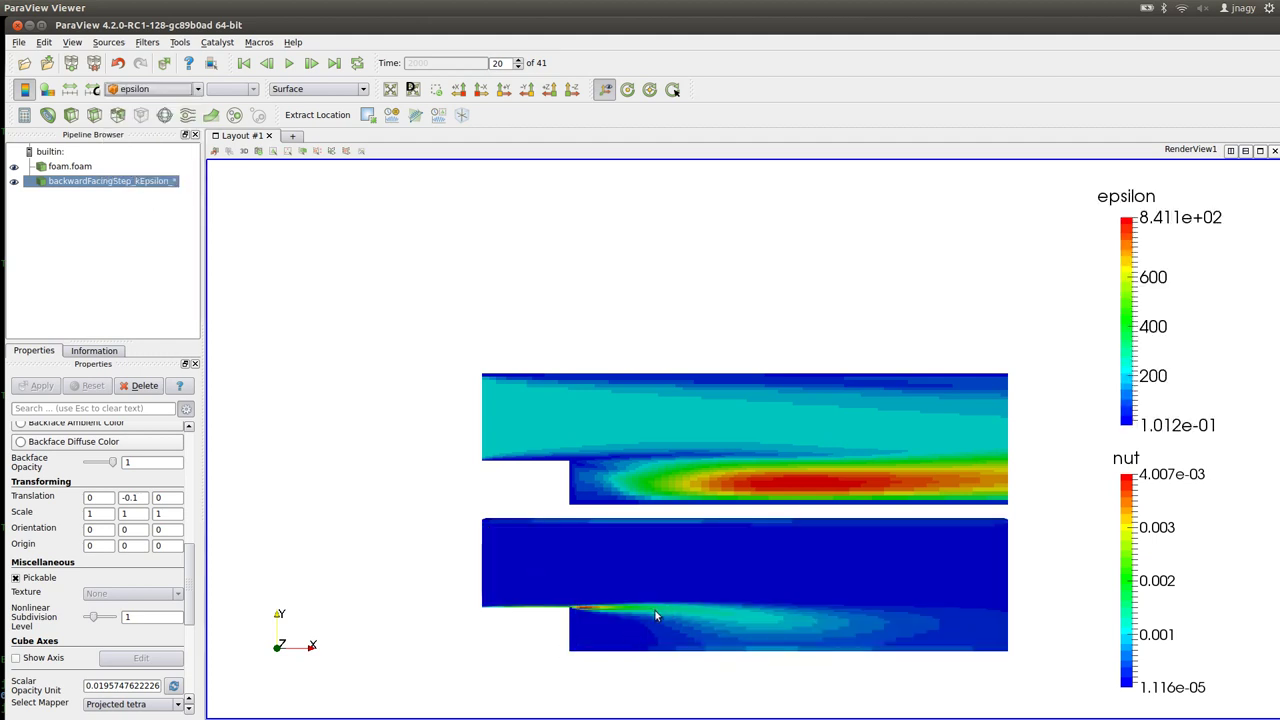
Step: Delete the backwardFacingStep_kEpsilon VTK dataset so that only foam.foam remains in the pipeline
drag(808, 503, 715, 430)
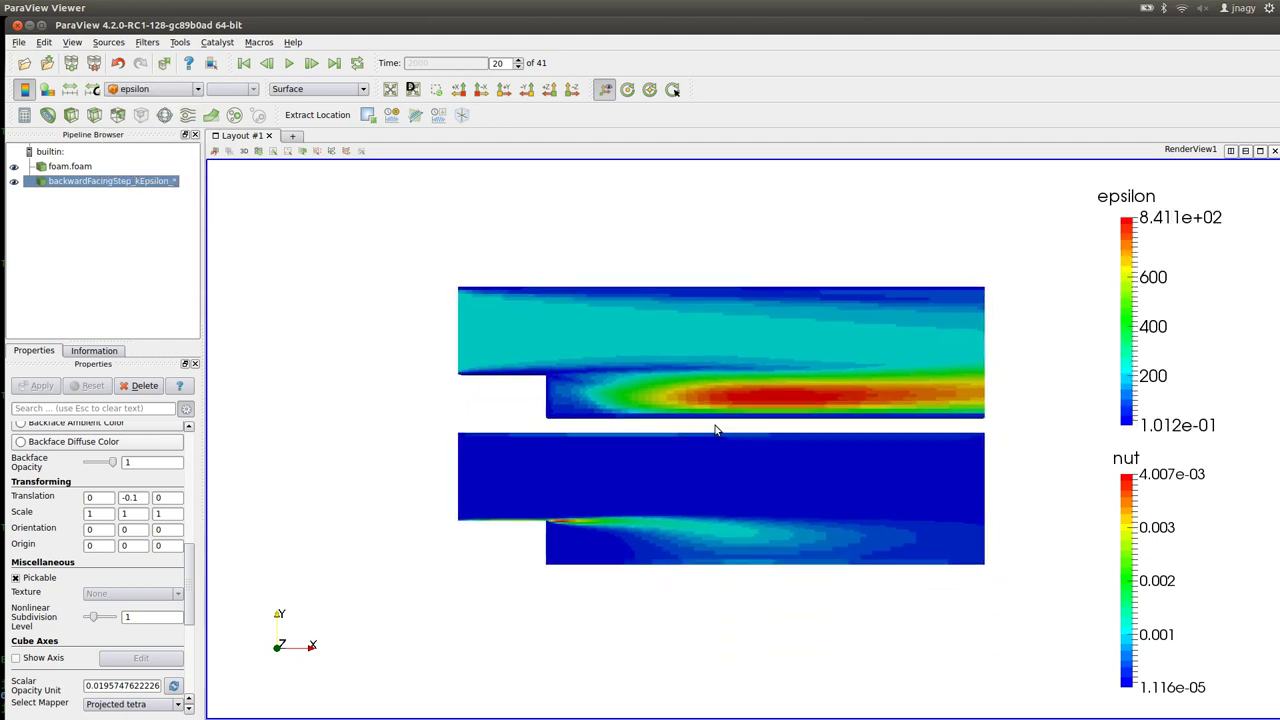
key(alt+Tab)
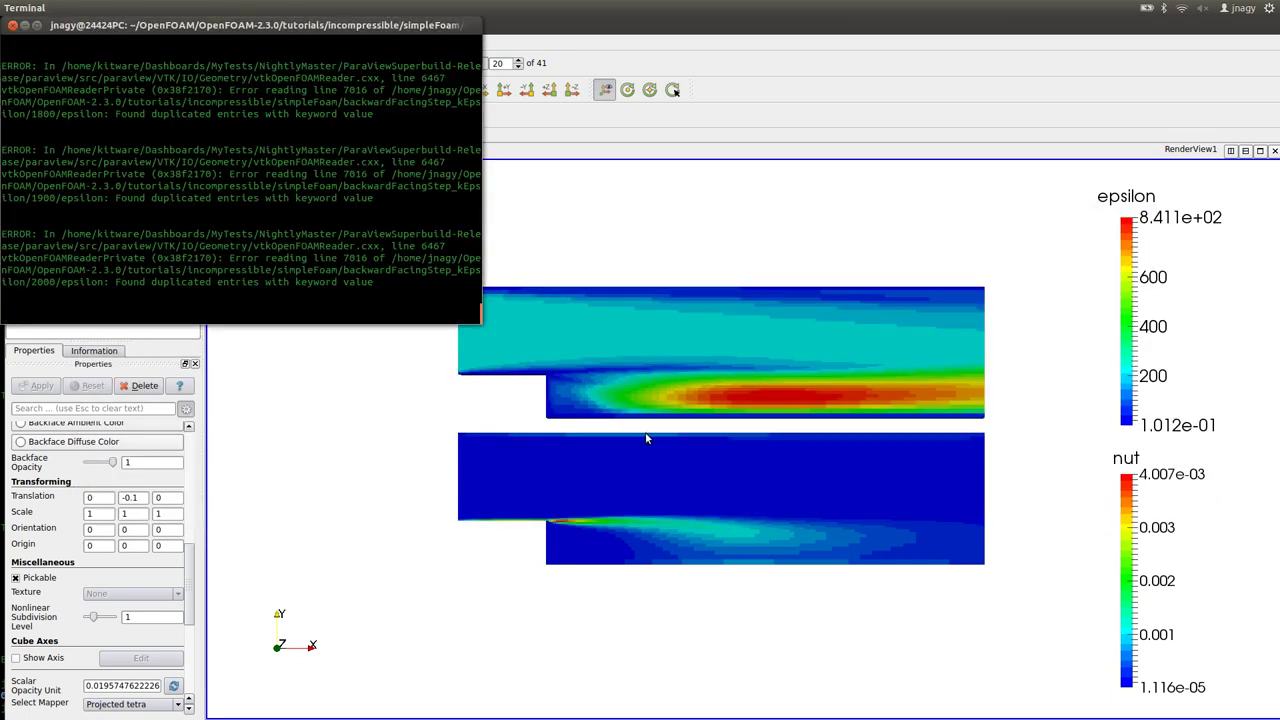
click(322, 486)
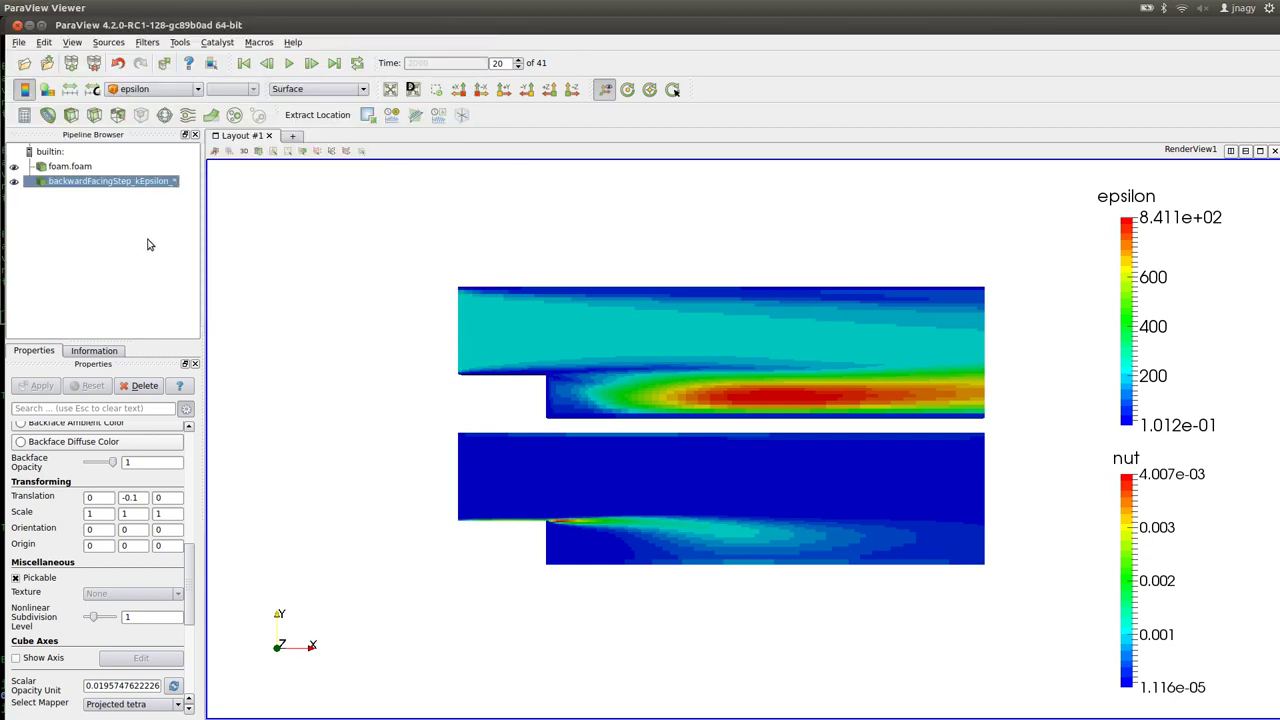
click(143, 386)
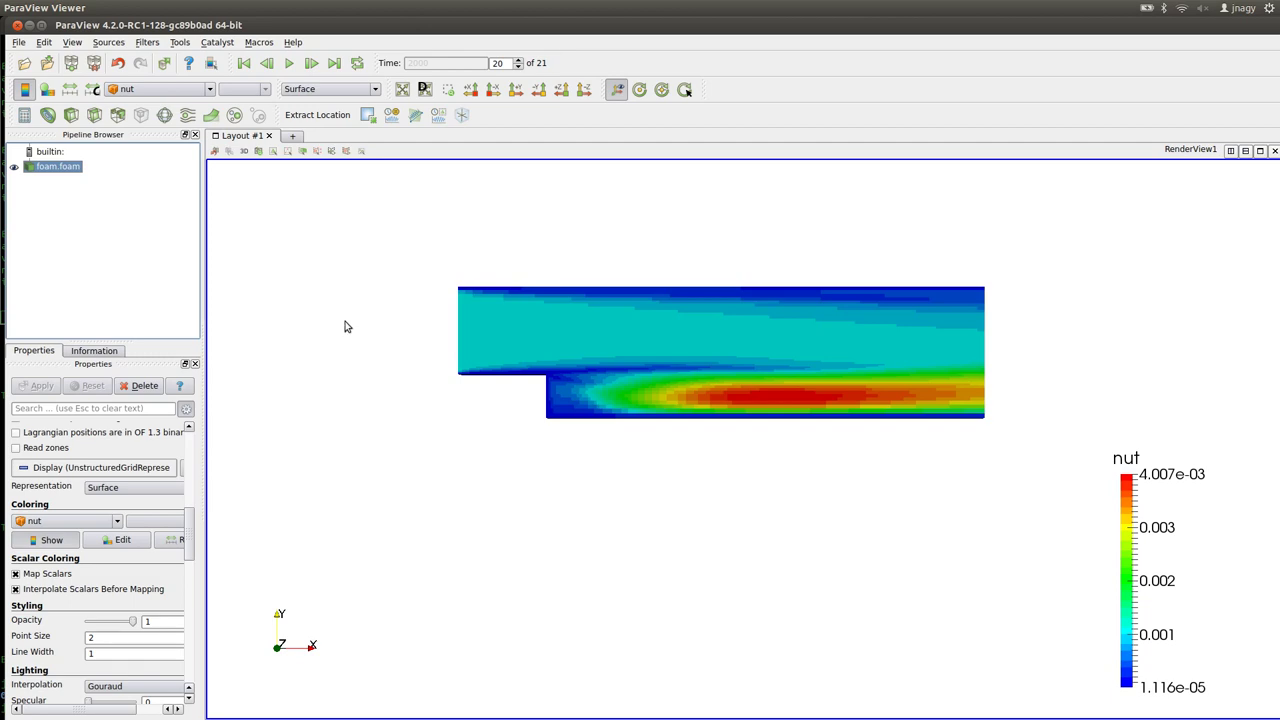
drag(549, 263, 548, 355)
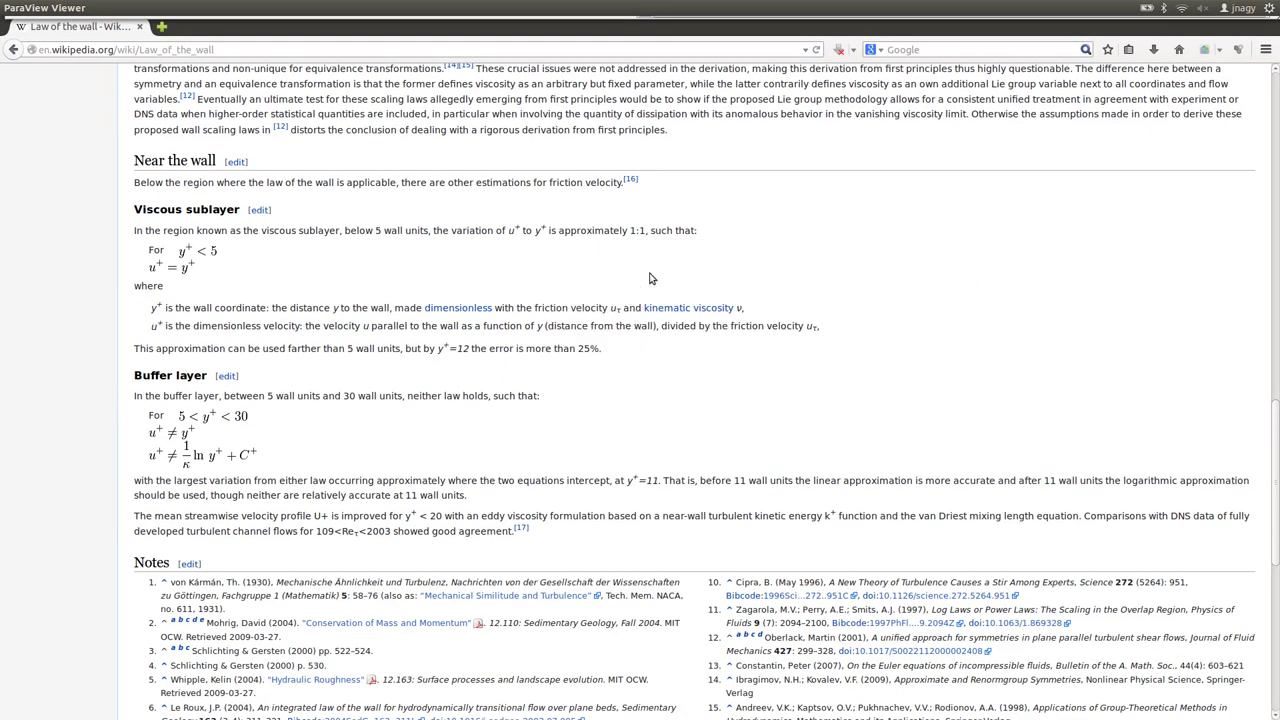
Step: Switch to the browser and read the Law of the wall article's logarithmic formulation, viscous sublayer and buffer layer sections
scroll(754, 310, up, 5)
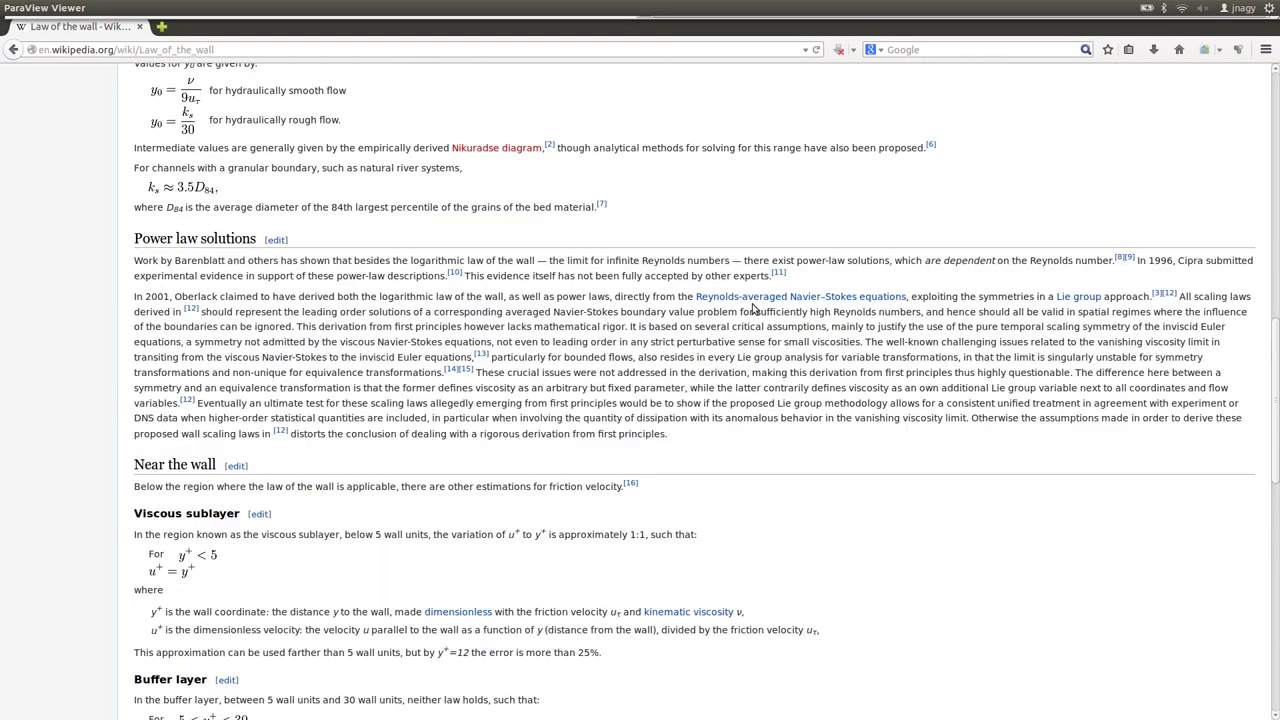
scroll(754, 310, up, 15)
scroll(604, 400, down, 6)
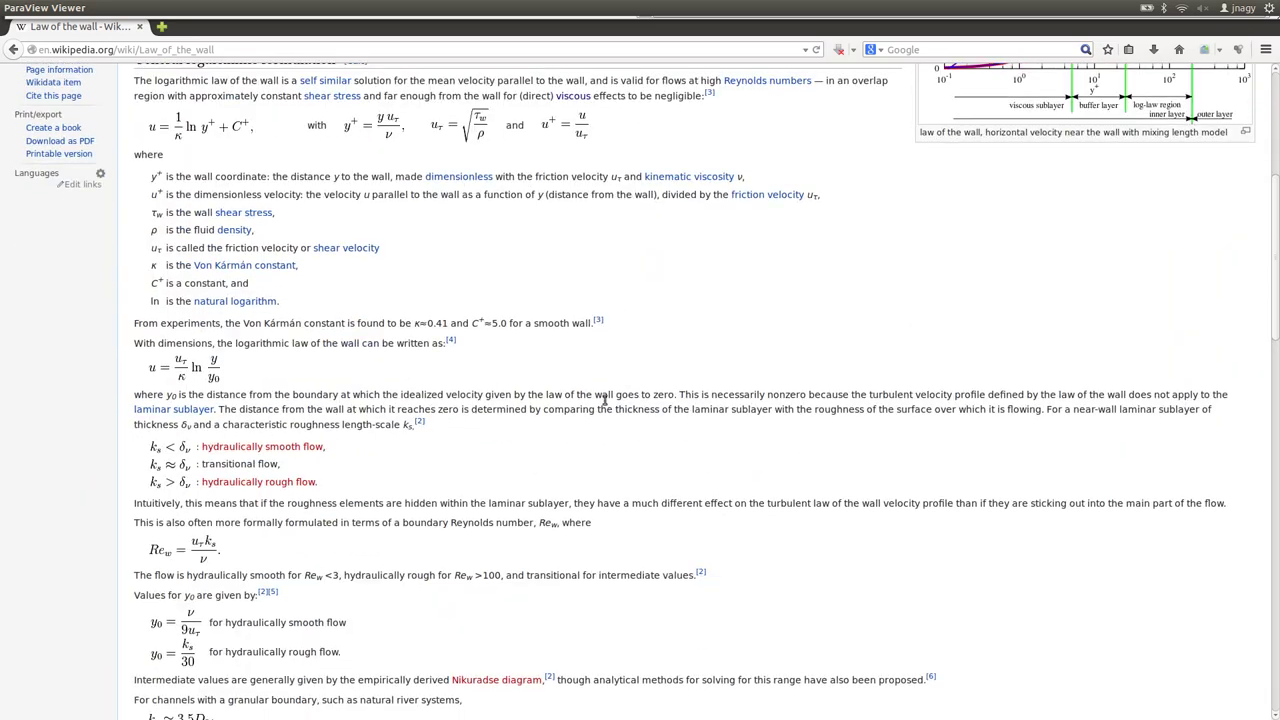
scroll(604, 400, down, 12)
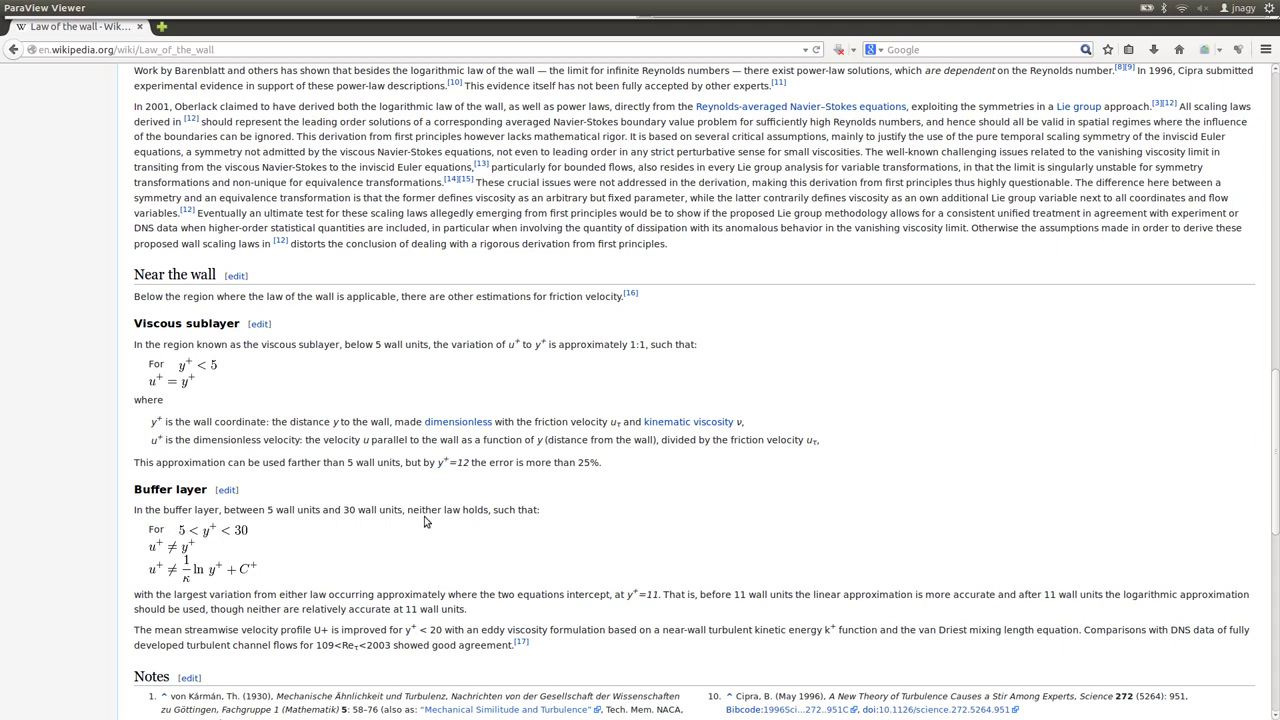
Step: Switch to the terminal and run yPlusRAS on the backwardFacingStep_kEpsilon case
key(alt+Tab)
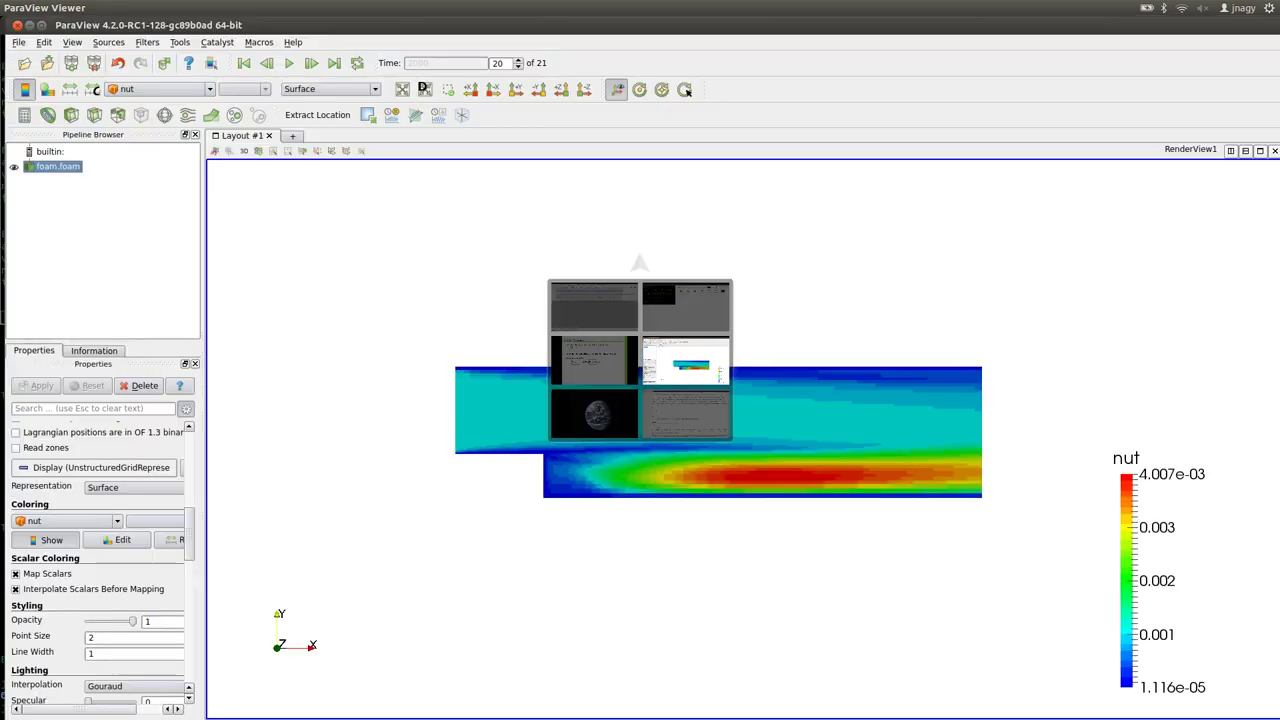
key(alt+Tab)
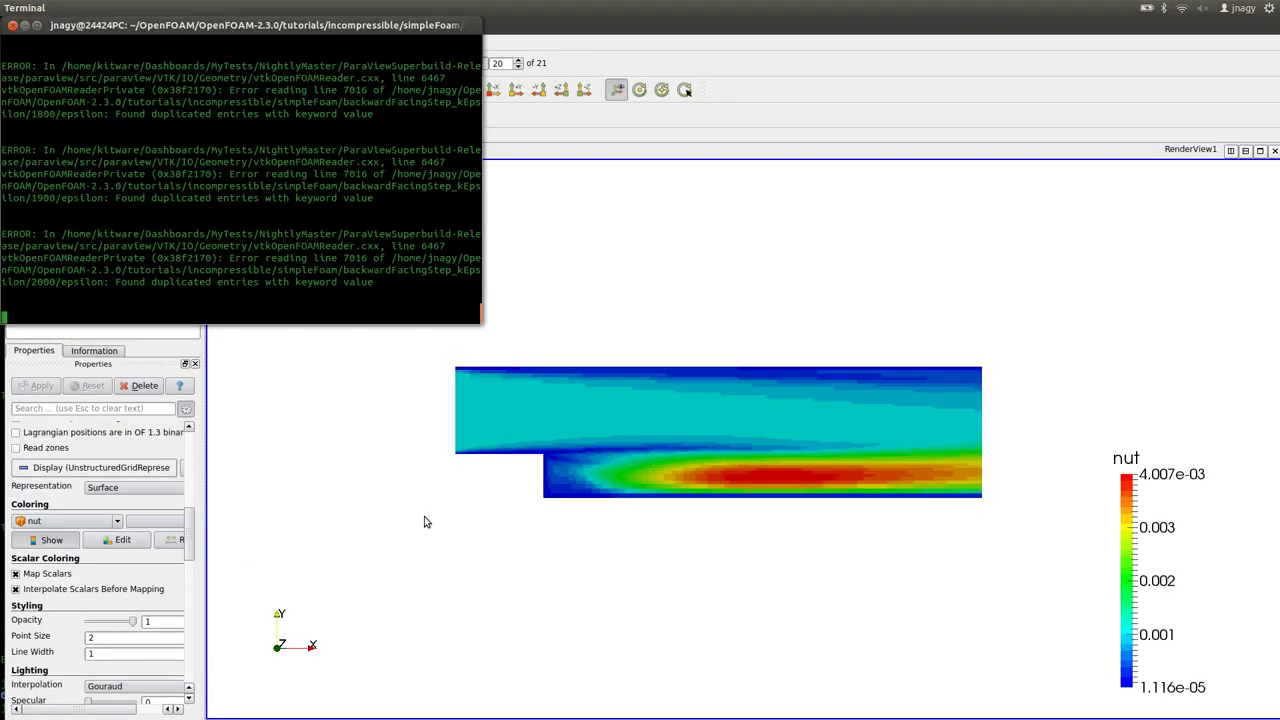
key(alt+Tab)
key(alt+shift+Tab)
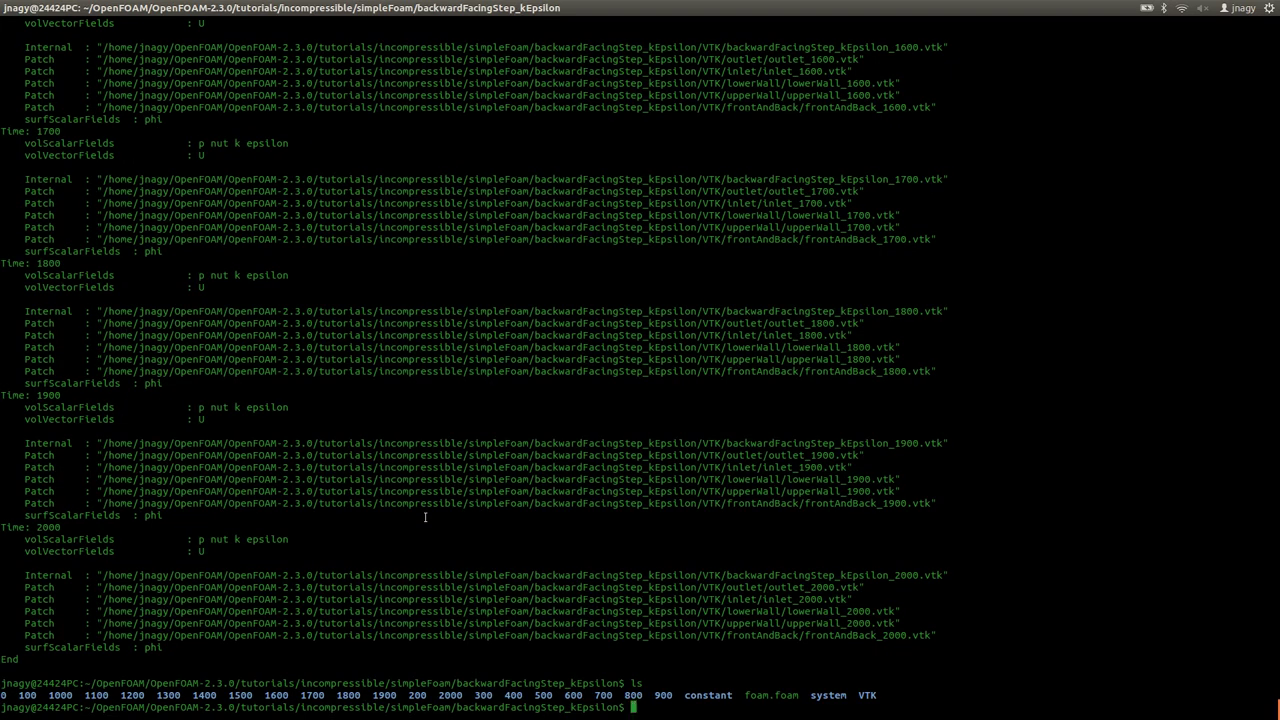
text(yPlusRAS)
key(Return)
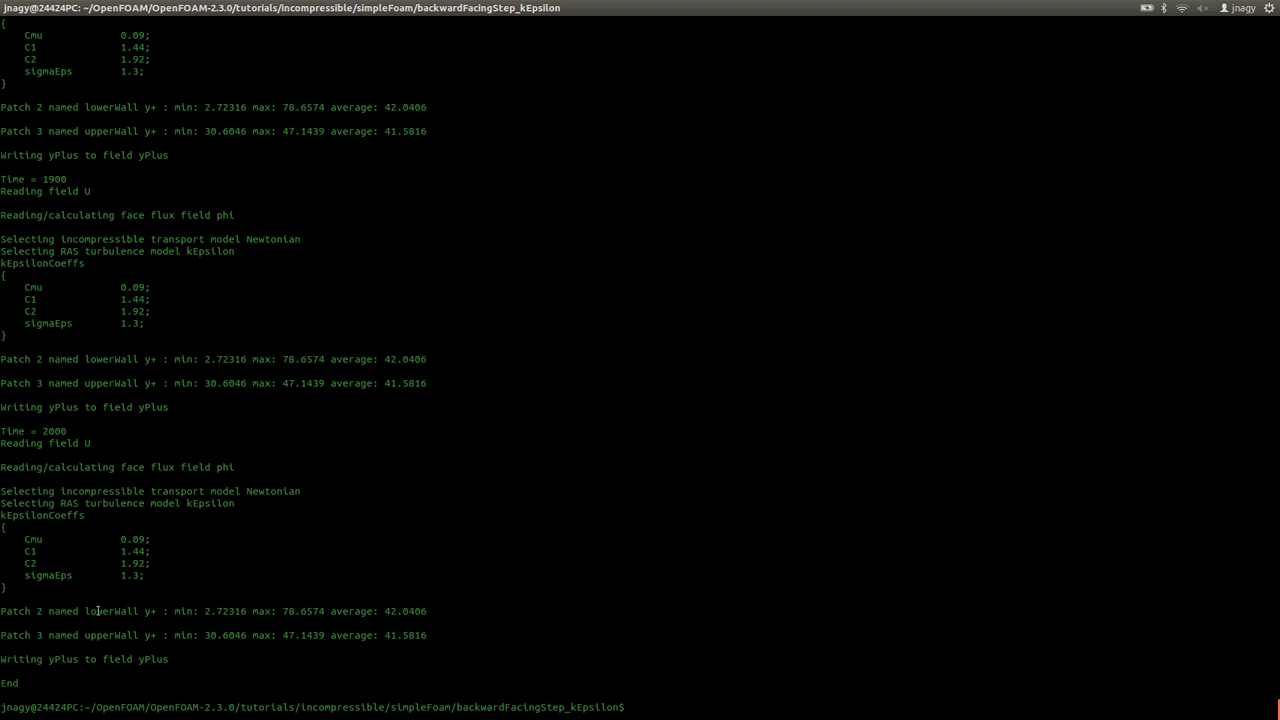
Step: Examine the minimum, maximum and average y+ of lowerWall and upperWall, comparing them with the Law of the wall article's ranges
double_click(92, 611)
double_click(111, 634)
drag(386, 611, 427, 636)
click(427, 636)
drag(285, 611, 304, 614)
triple_click(203, 616)
click(231, 607)
key(alt+Tab)
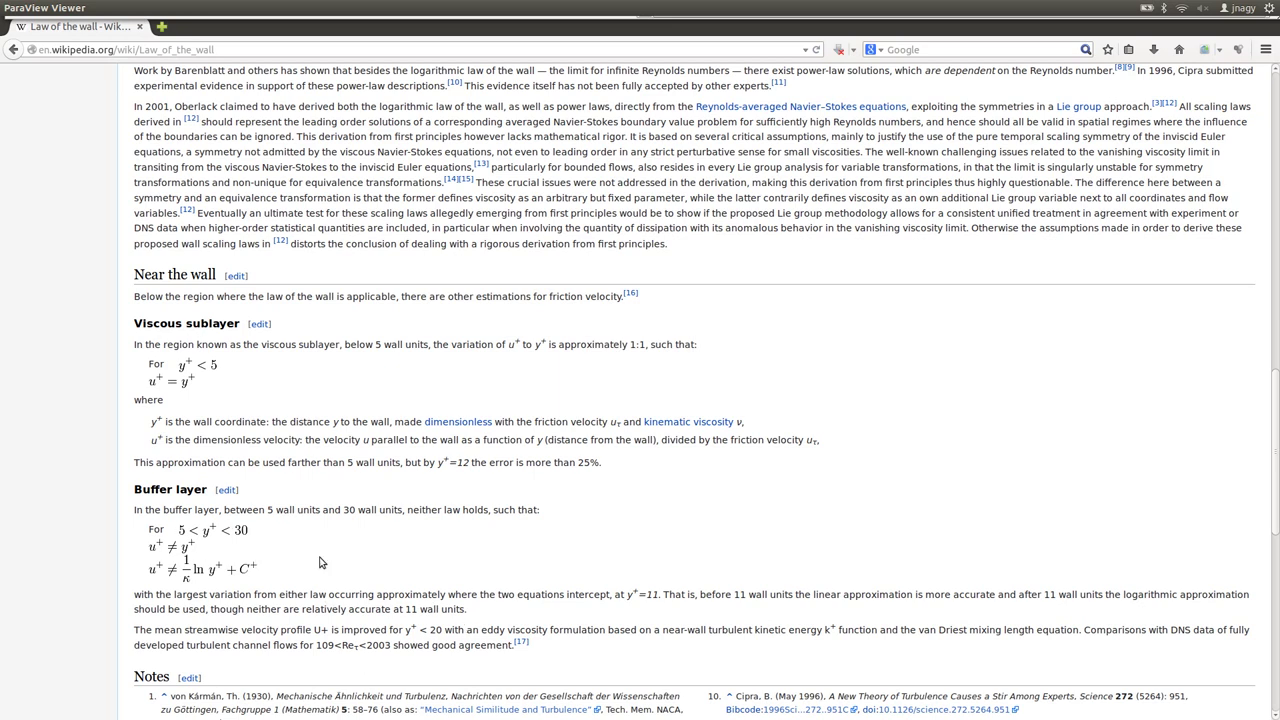
key(alt+Tab)
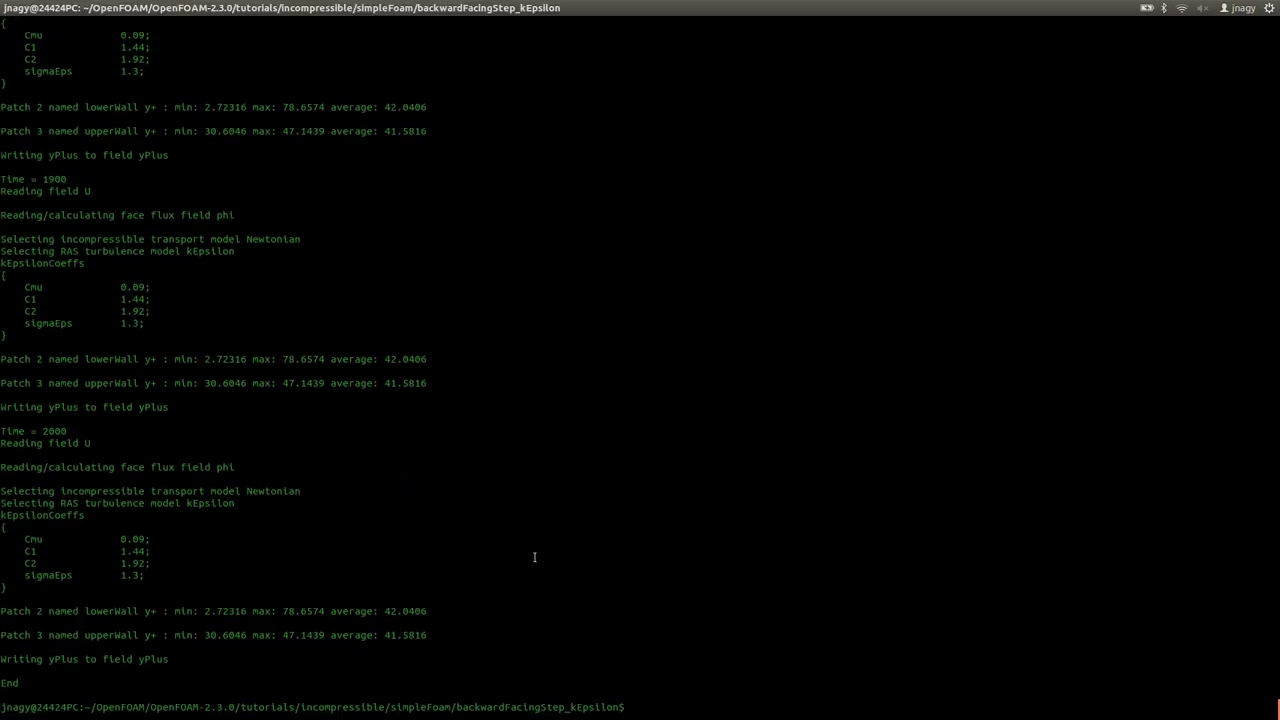
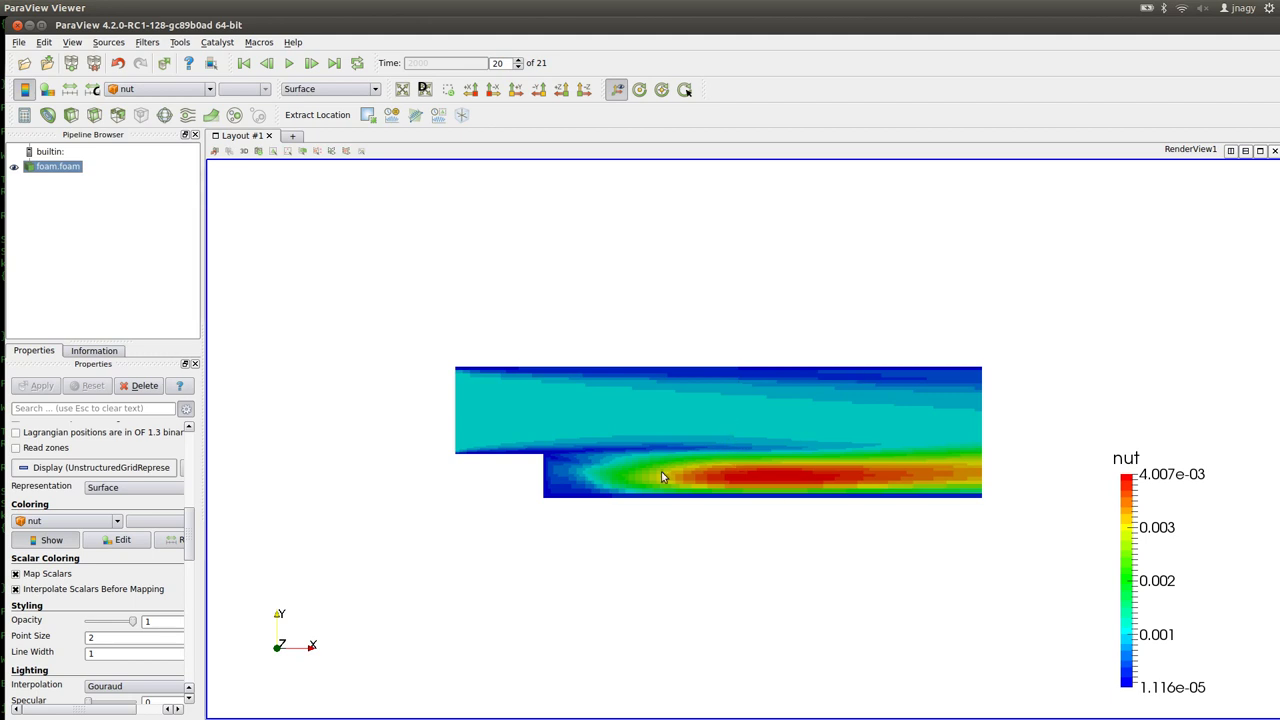
Step: Switch to the terminal, change into the backwardFacingStep_kOmega case directory and list its contents
key(alt+Tab)
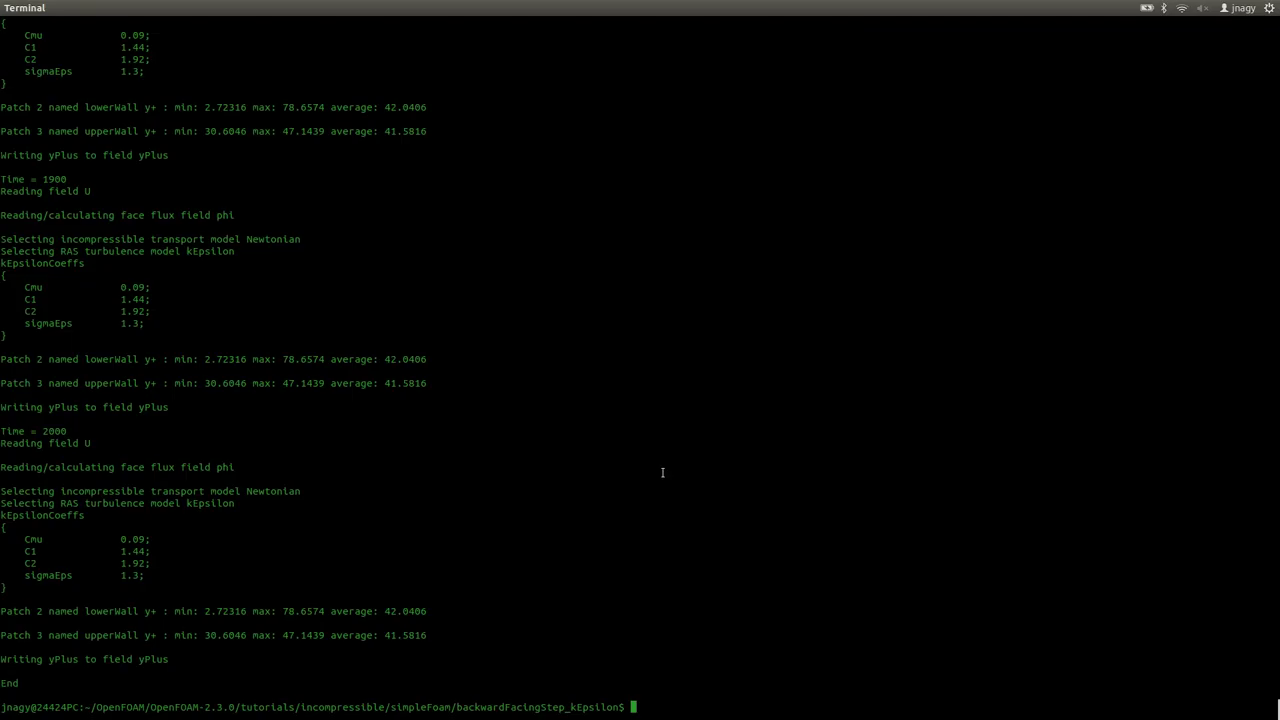
text(cd ..)
key(Return)
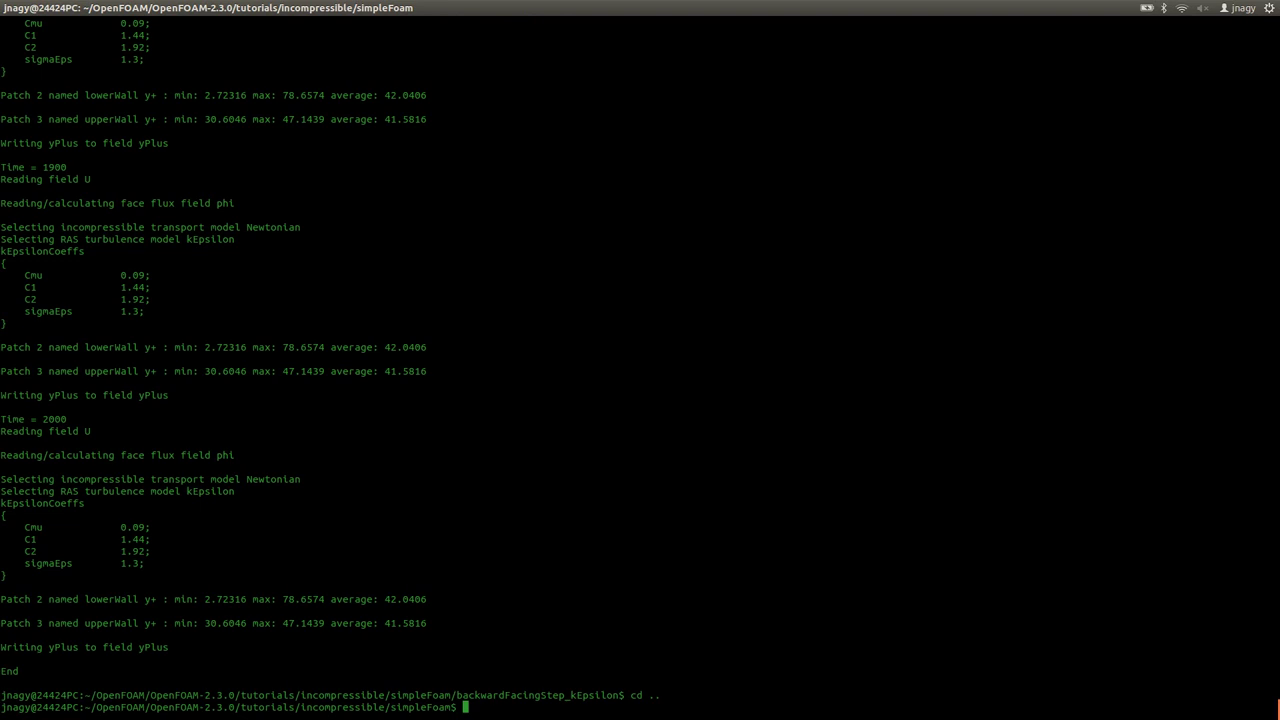
text(cd ba)
key(Tab)
text(kO)
key(Tab)
key(Return)
text(ls)
key(Return)
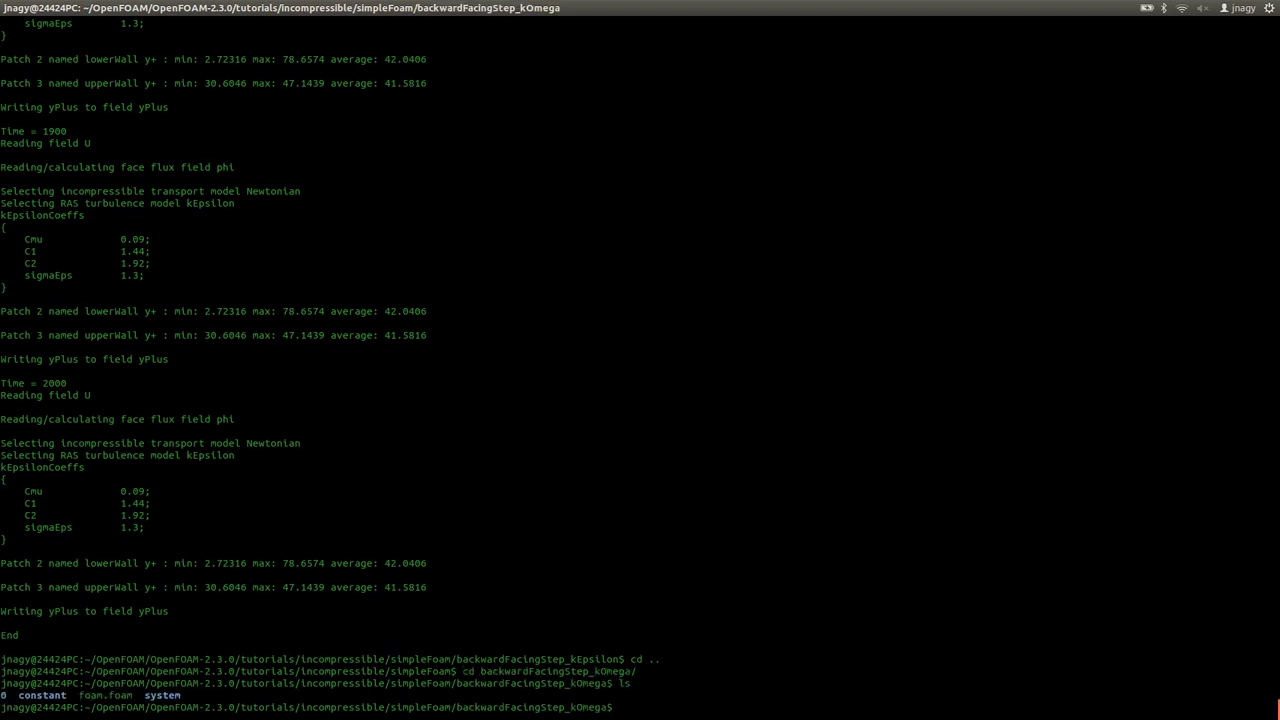
Step: Open constant/RASProperties in nano, set RASModel to kOmega, and save and close the file
text(nano co)
key(Tab)
text(RA)
key(Tab)
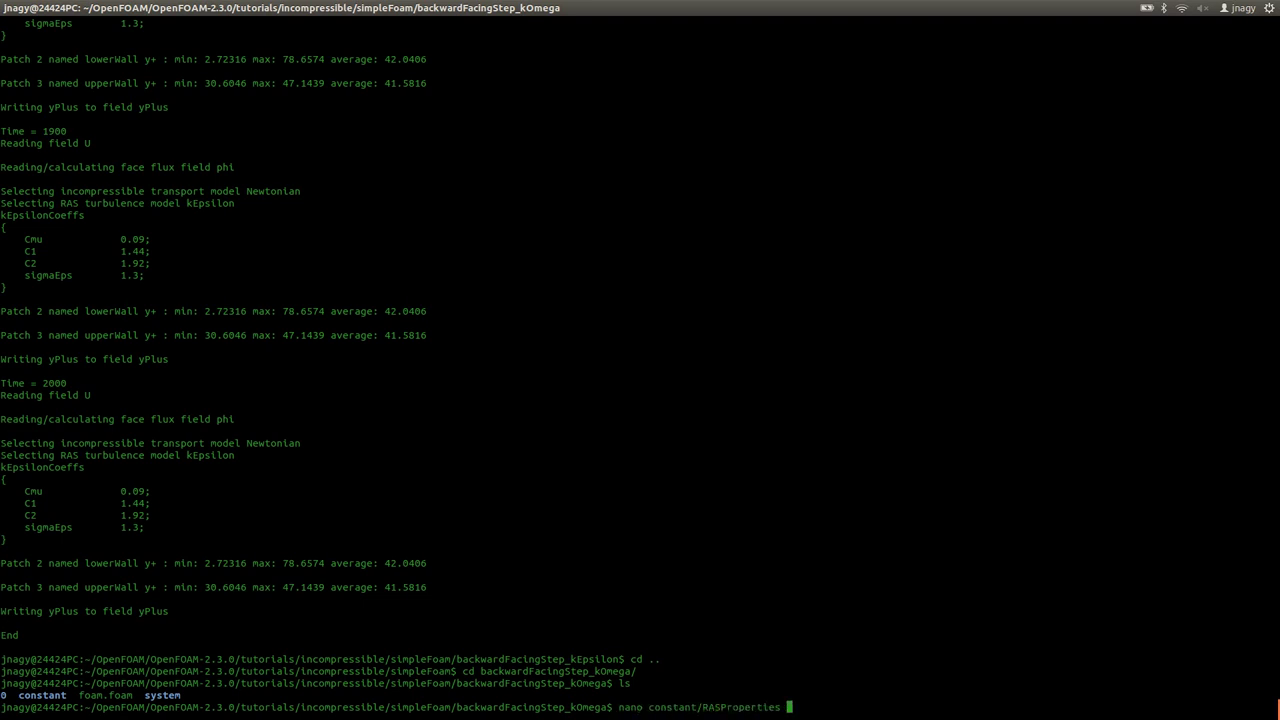
key(Return)
key(Down)
key(Down)
key(Down)
key(Down)
key(Down)
key(Down)
key(Down)
key(Down)
key(Down)
key(Down)
key(Down)
key(Down)
key(Down)
key(Down)
key(Down)
key(Down)
key(Down)
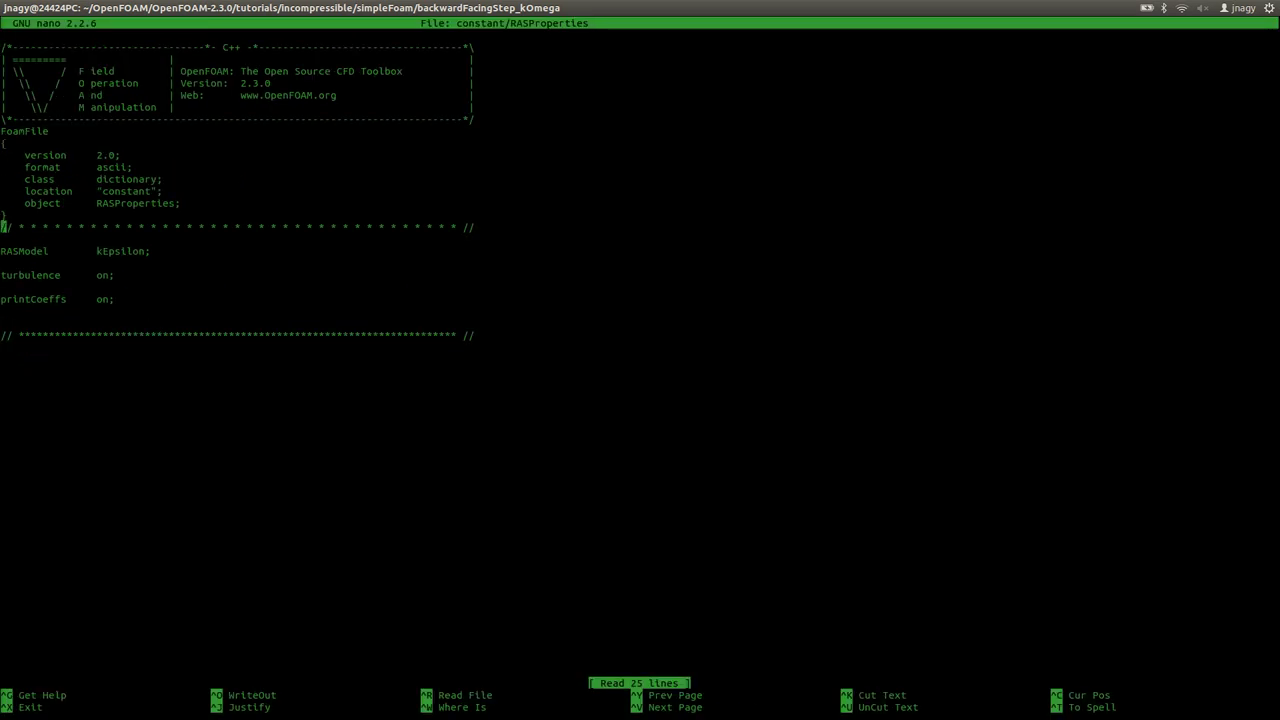
key(Up)
key(End)
key(BackSpace)
key(BackSpace)
key(BackSpace)
key(BackSpace)
key(BackSpace)
key(BackSpace)
key(BackSpace)
text(Ome)
key(BackSpace)
text(ega)
key(ctrl+o)
key(Return)
key(ctrl+x)
Step: Go into the case's 0 directory, list its files, and copy epsilon to a file named omega
text(cd 0)
key(Return)
text(ls)
key(Return)
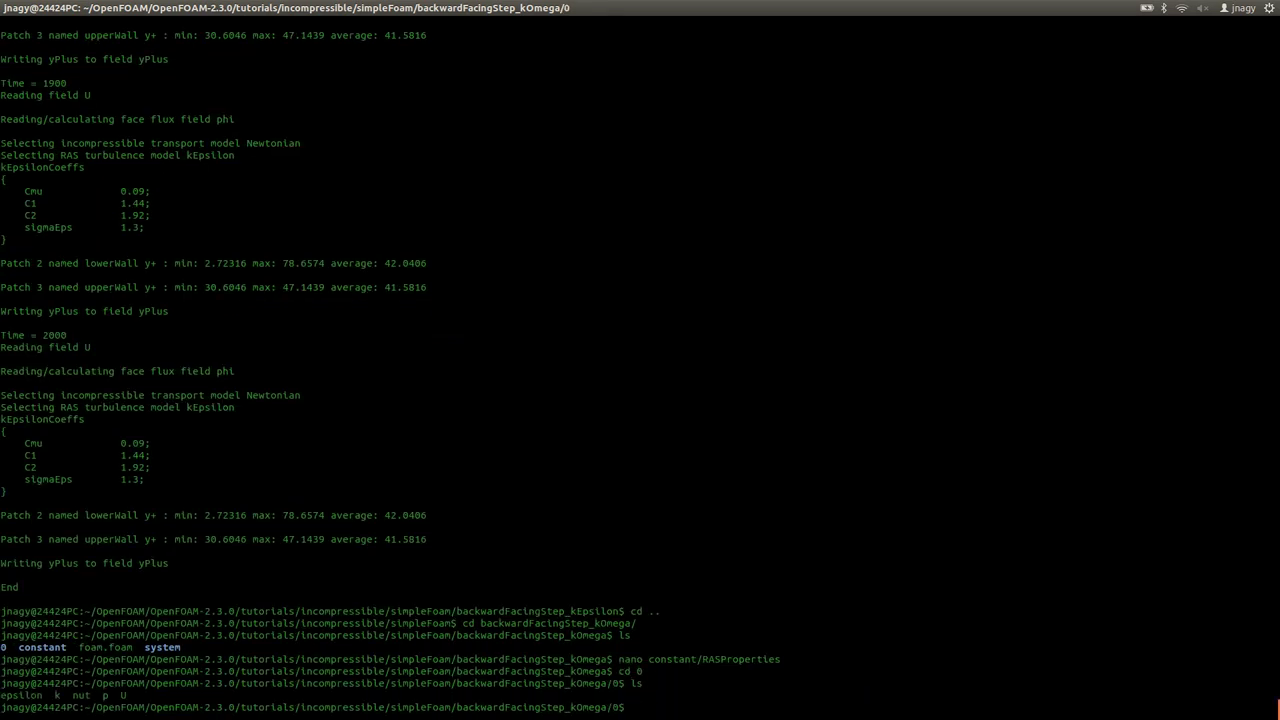
text(cp epsilon omega)
key(Return)
Step: Open the omega file in nano and change the object entry in its FoamFile header to omega
text(nano omega)
key(Return)
key(Down)
key(Down)
key(Down)
key(Down)
key(Down)
key(Down)
key(Down)
key(Down)
key(Down)
key(Down)
key(Down)
key(Down)
key(Down)
key(Down)
key(Down)
key(Up)
key(Up)
key(Up)
key(End)
key(Left)
key(BackSpace)
key(BackSpace)
key(BackSpace)
key(BackSpace)
key(BackSpace)
key(BackSpace)
key(BackSpace)
text(omega)
Step: Set the omega field's dimensions to [0 0 -1 0 0 0 0]
key(Down)
key(Down)
key(Down)
key(Down)
key(Left)
key(BackSpace)
text(0)
key(Right)
key(Right)
key(Right)
key(BackSpace)
text(1)
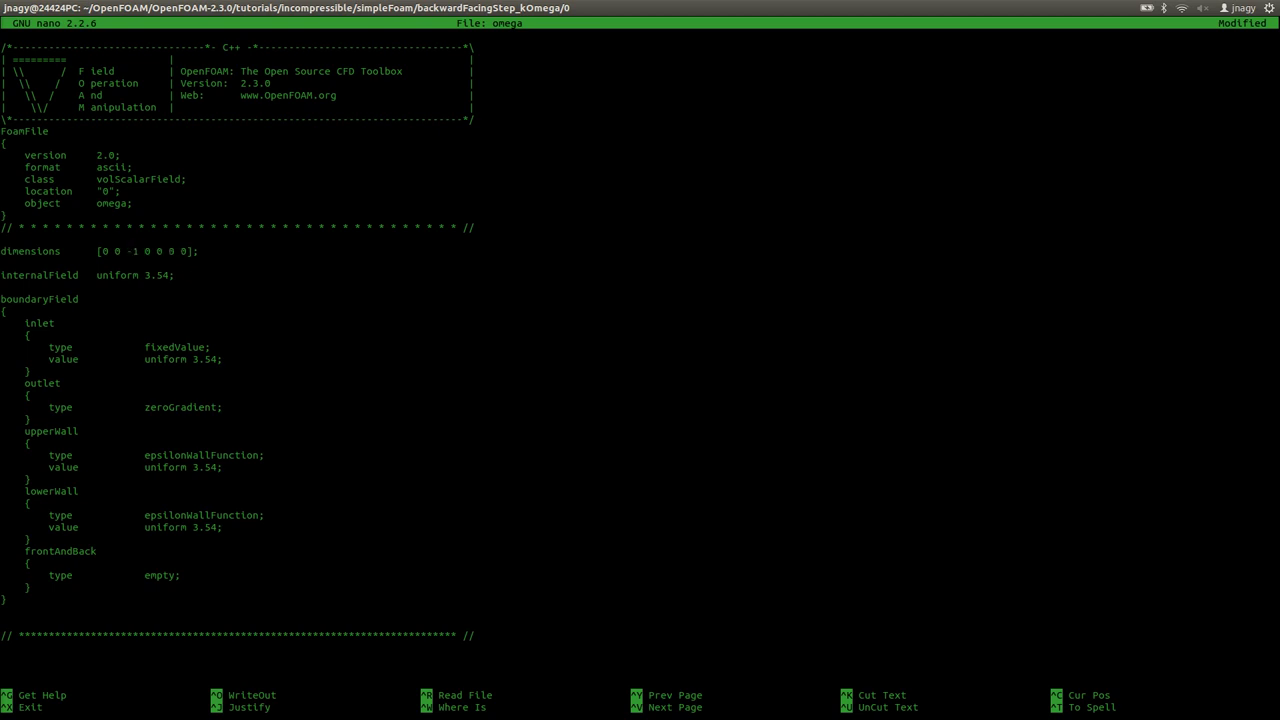
Step: Switch to LibreOffice Calc, check the omega formula on the boundary condition slide, and calculate epsilon divided by k in A16 with =A12/A8
key(Down)
key(Down)
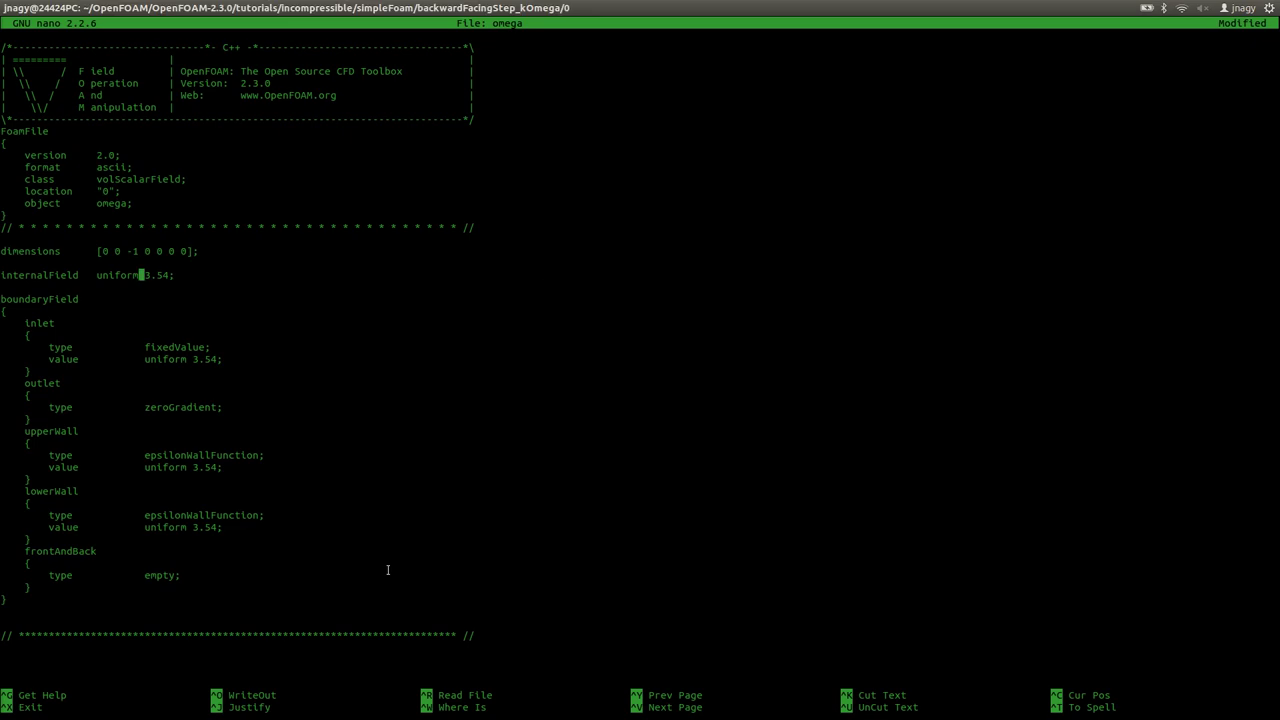
key(alt+Tab)
key(alt+Tab)
key(alt+Tab)
key(alt+Tab)
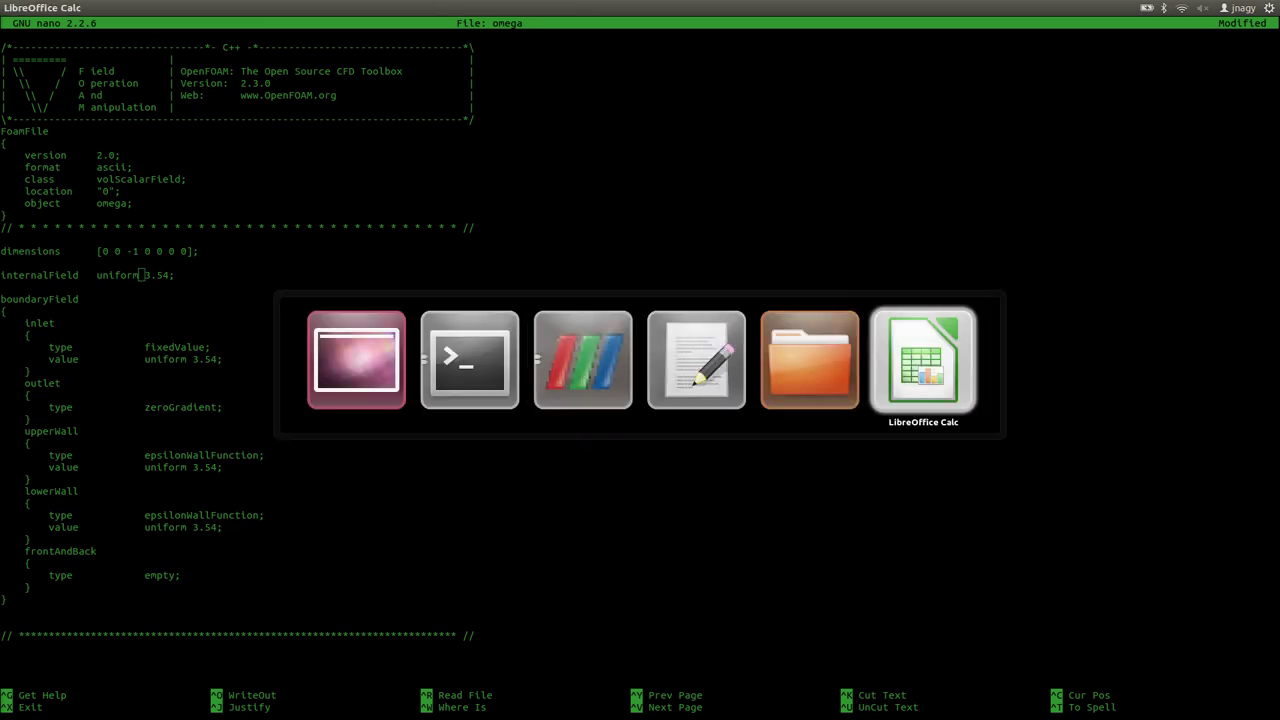
key(alt+Tab)
key(Down)
key(Down)
key(Down)
key(Down)
text(=)
key(alt+Tab)
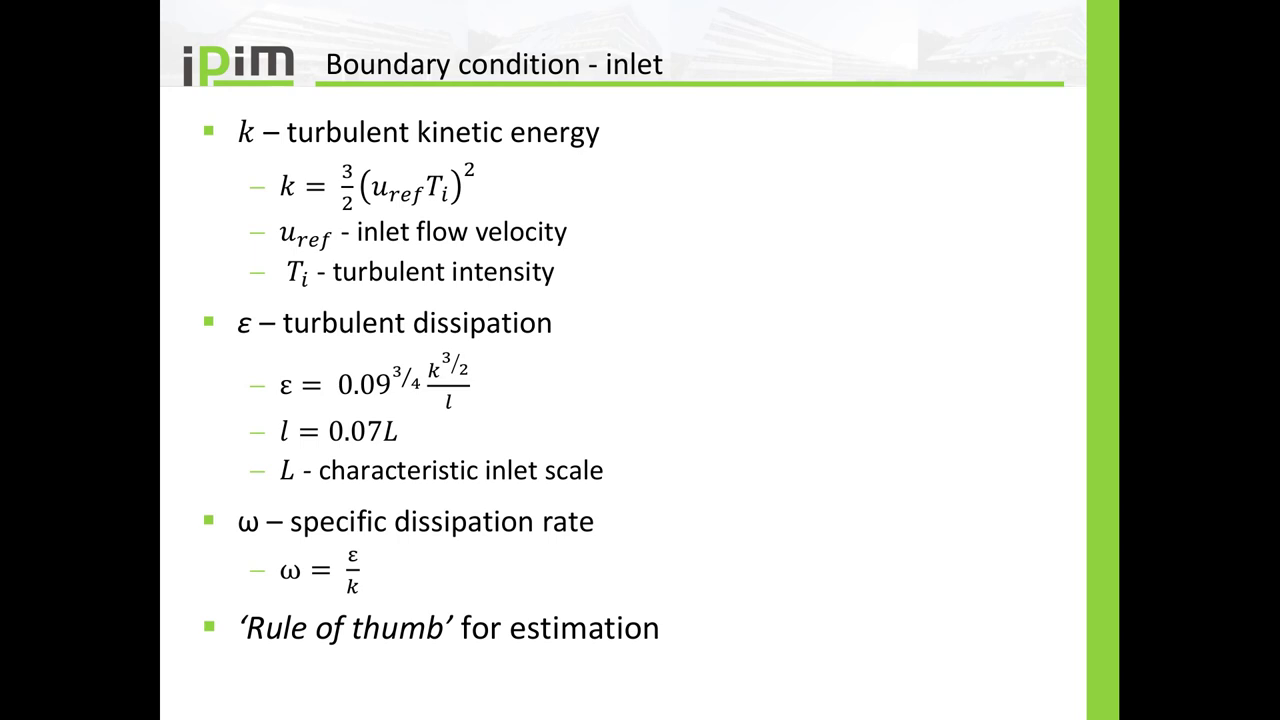
key(alt+Tab)
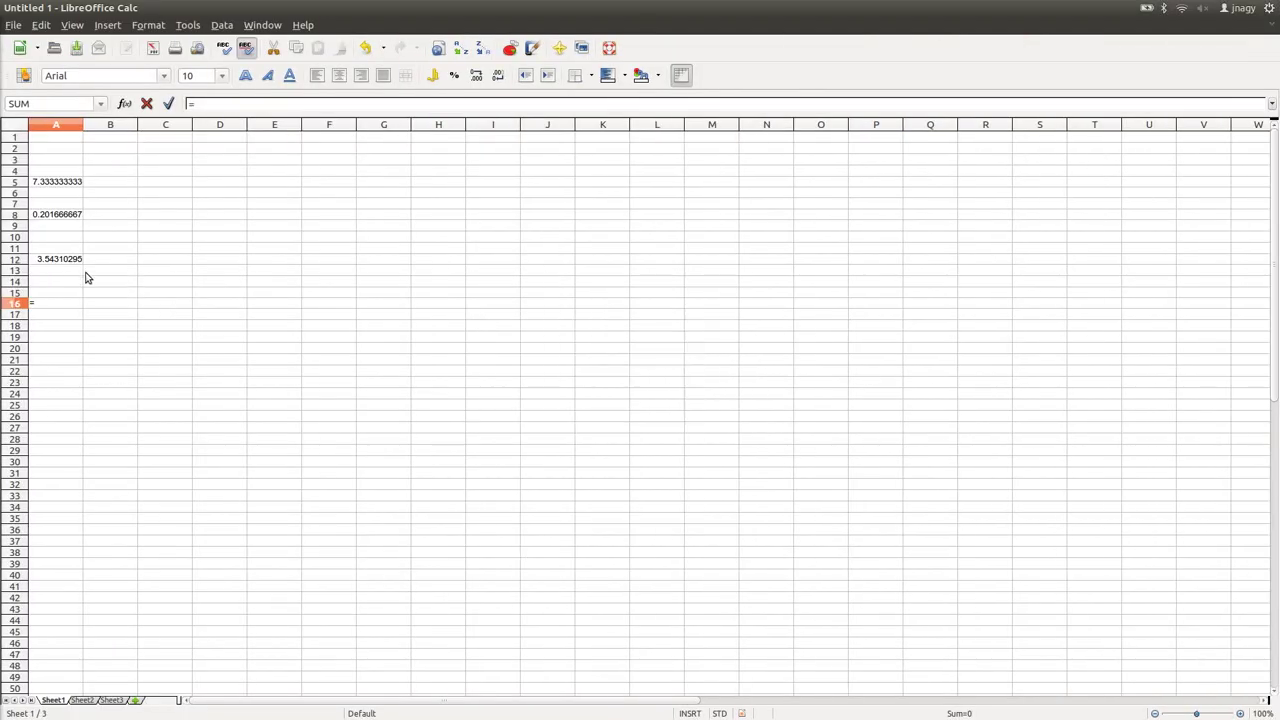
click(44, 263)
text(/)
click(58, 215)
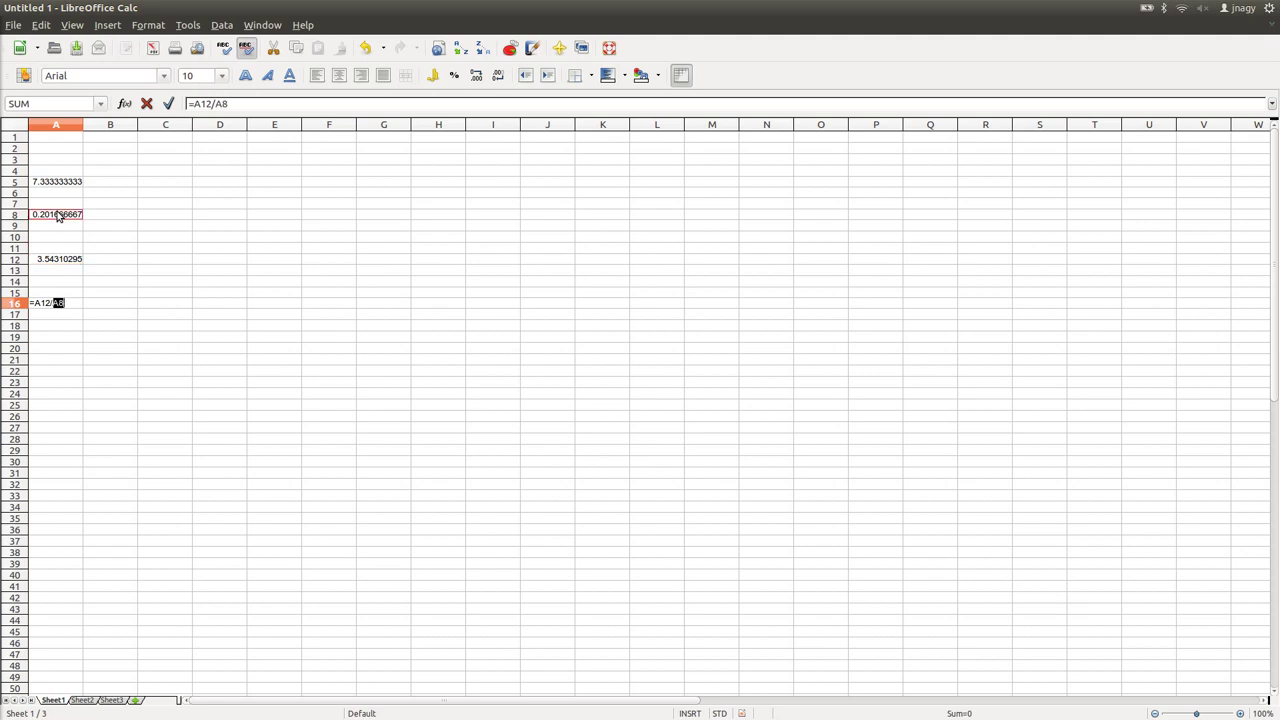
key(Return)
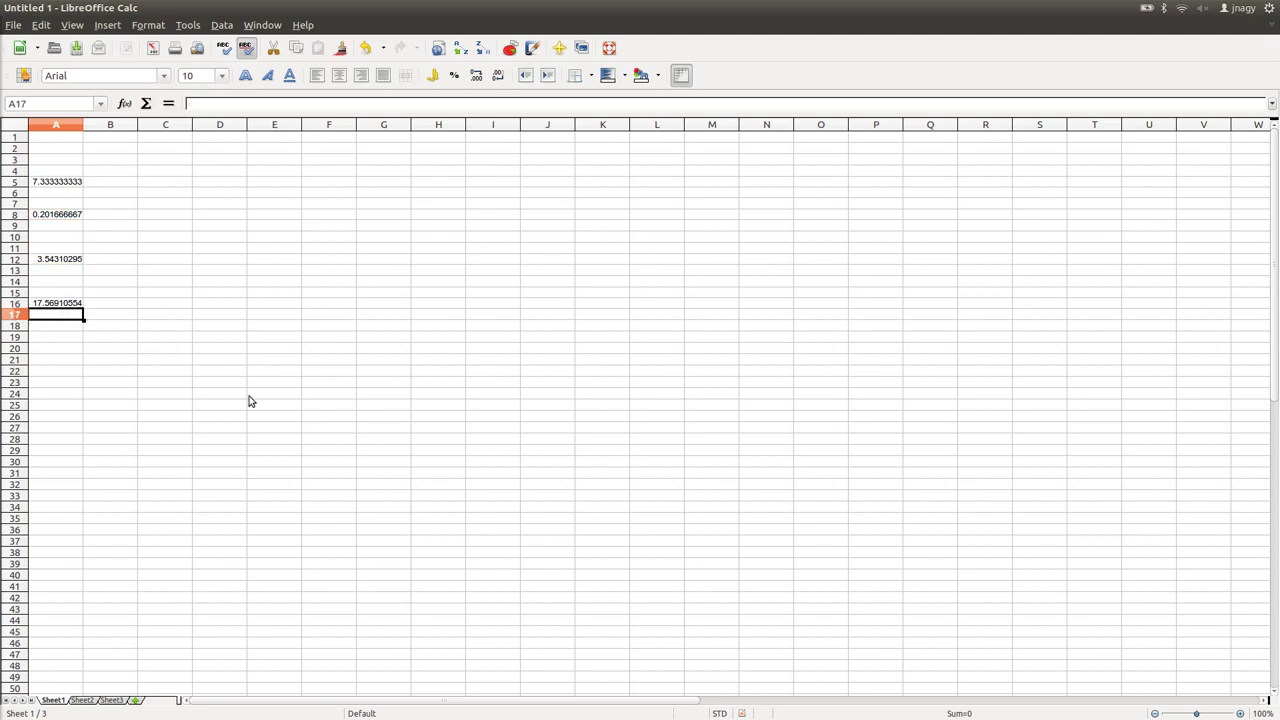
Step: Switch back to the omega file in the terminal and set its internalField to uniform 17.57
key(alt+Tab)
key(Right)
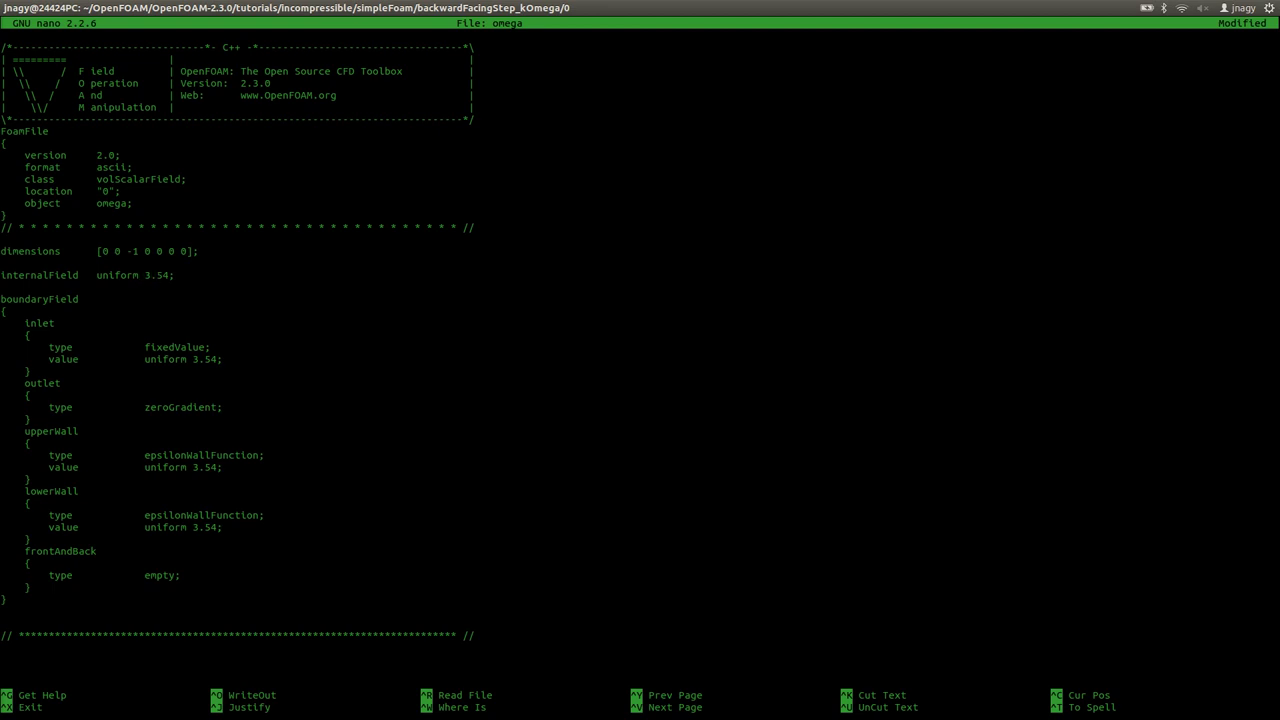
key(BackSpace)
text(17)
key(Right)
key(Right)
key(Delete)
text(7)
Step: Set the inlet patch's fixed value in the omega file to uniform 17.57
key(Down)
key(Down)
key(Down)
key(Down)
key(Down)
key(Down)
key(Down)
key(Right)
key(Right)
key(Right)
key(Right)
key(BackSpace)
text(17)
key(Right)
key(Right)
key(Right)
key(BackSpace)
text(7)
Step: Set the upperWall patch's value to uniform 17.57
key(Down)
key(Down)
key(Down)
key(Down)
key(Down)
key(Down)
key(Down)
key(Down)
key(Down)
key(Left)
key(Left)
key(Left)
key(BackSpace)
text(17)
key(Right)
key(Right)
key(Right)
Step: Set the lowerWall patch's value to uniform 17.57
key(Down)
key(Down)
key(Down)
key(Down)
key(Left)
key(BackSpace)
text(7)
key(Left)
key(Left)
key(Left)
key(BackSpace)
text(17)
Step: Change the lowerWall patch's boundary type to omegaWallFunction
key(Up)
key(Left)
key(Left)
key(Left)
key(BackSpace)
key(BackSpace)
key(BackSpace)
key(BackSpace)
key(BackSpace)
key(BackSpace)
key(Left)
text(om)
key(Right)
text(ga)
Step: Change the upperWall patch's boundary type to omegaWallFunction
key(Up)
key(Up)
key(Up)
key(Up)
key(Up)
key(Up)
key(Down)
key(Right)
key(Right)
key(BackSpace)
key(BackSpace)
key(BackSpace)
key(BackSpace)
key(BackSpace)
key(BackSpace)
key(Left)
text(om)
key(Right)
text(ga)
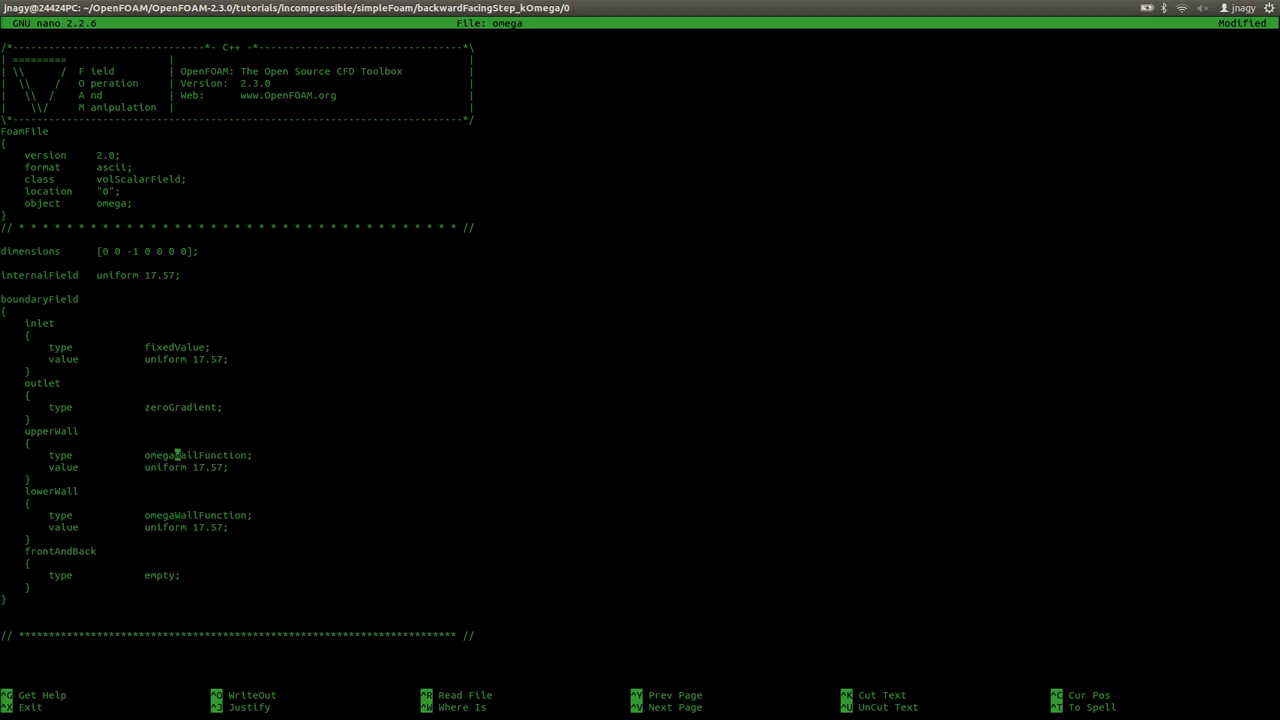
Step: Save the file under the name omega and exit nano
key(ctrl+o)
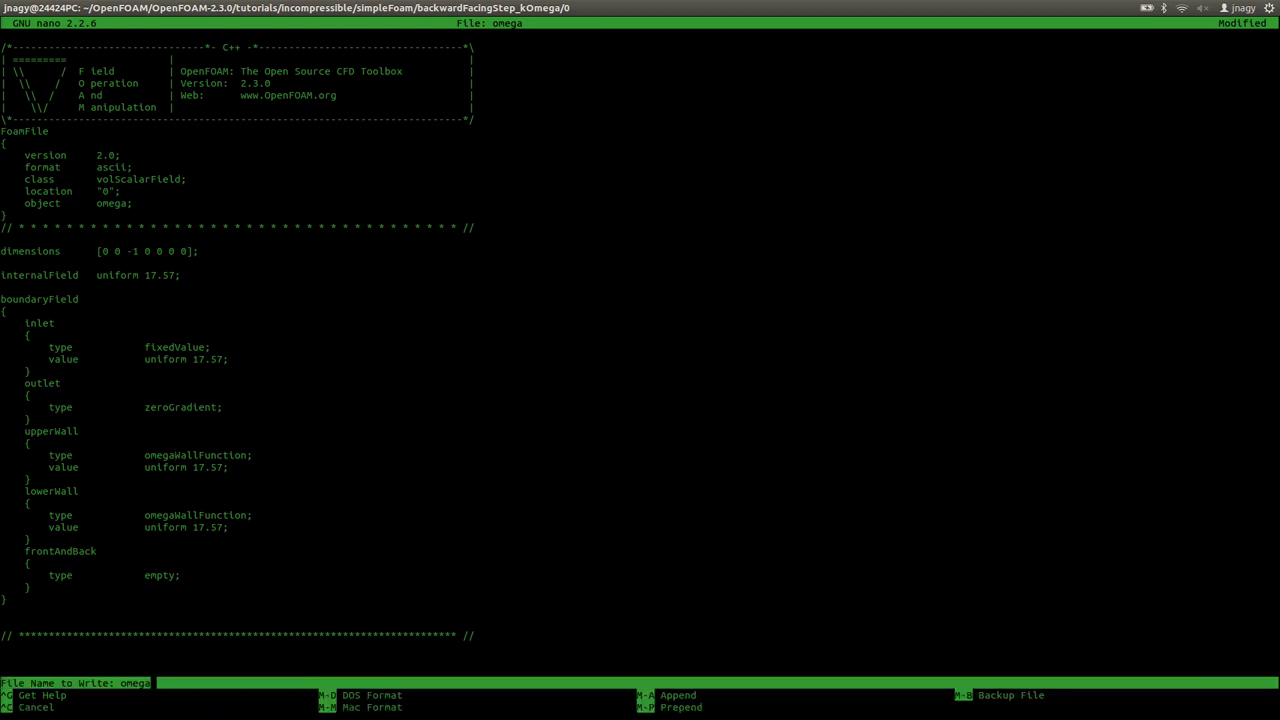
key(Return)
key(ctrl+x)
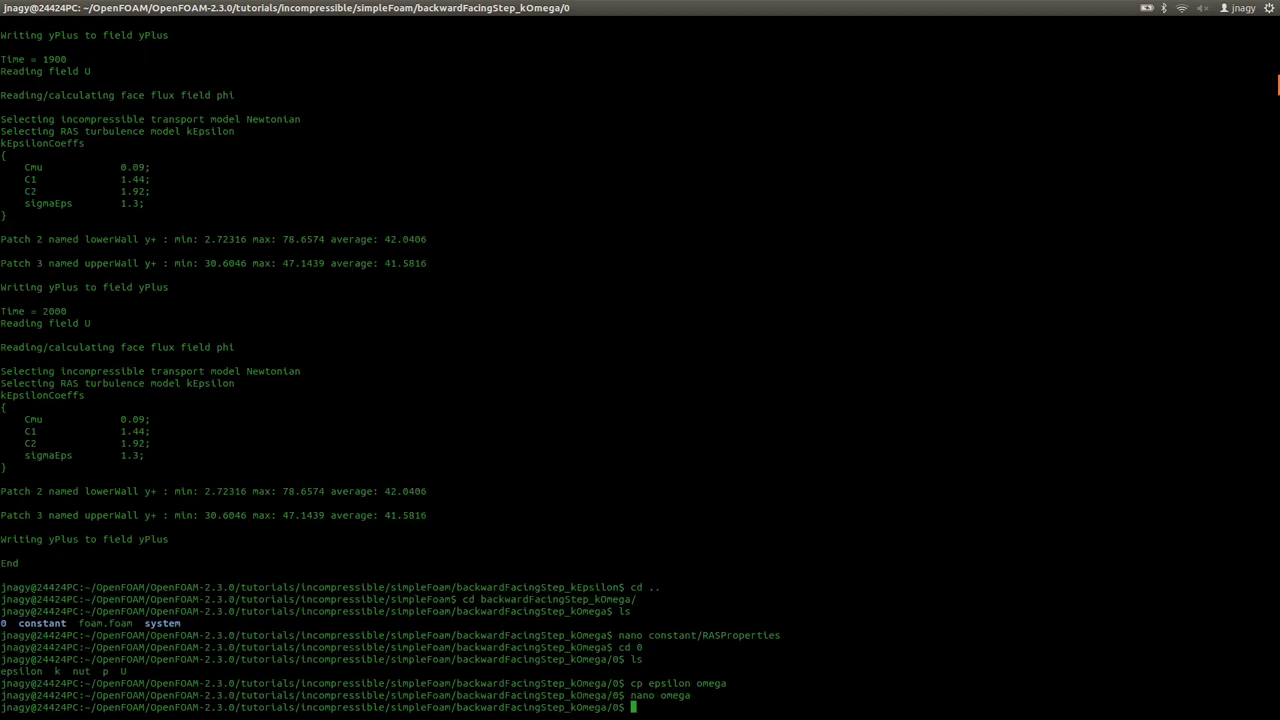
Step: Go to the k-omega case's system directory, list its files, and open fvSchemes in nano
text(cd ..)
key(Return)
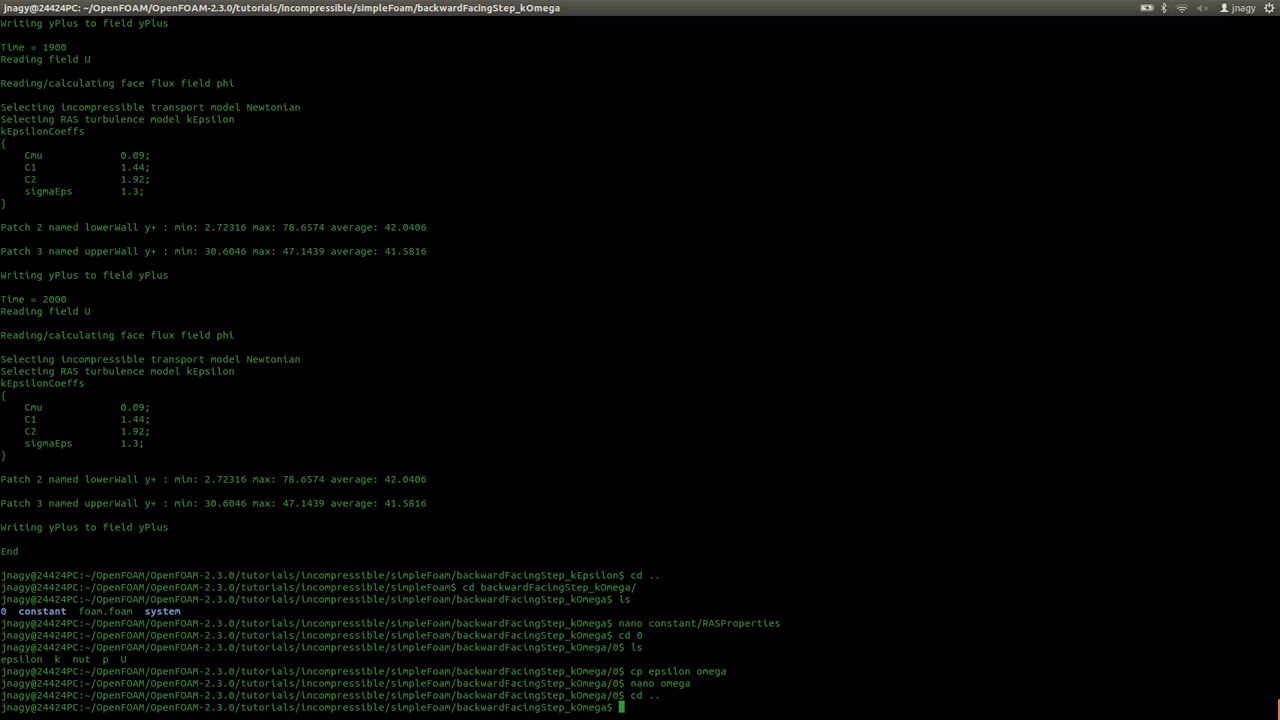
text(cd sy)
key(Tab)
key(Return)
text(ls)
key(Return)
text(nano fvSc)
key(Tab)
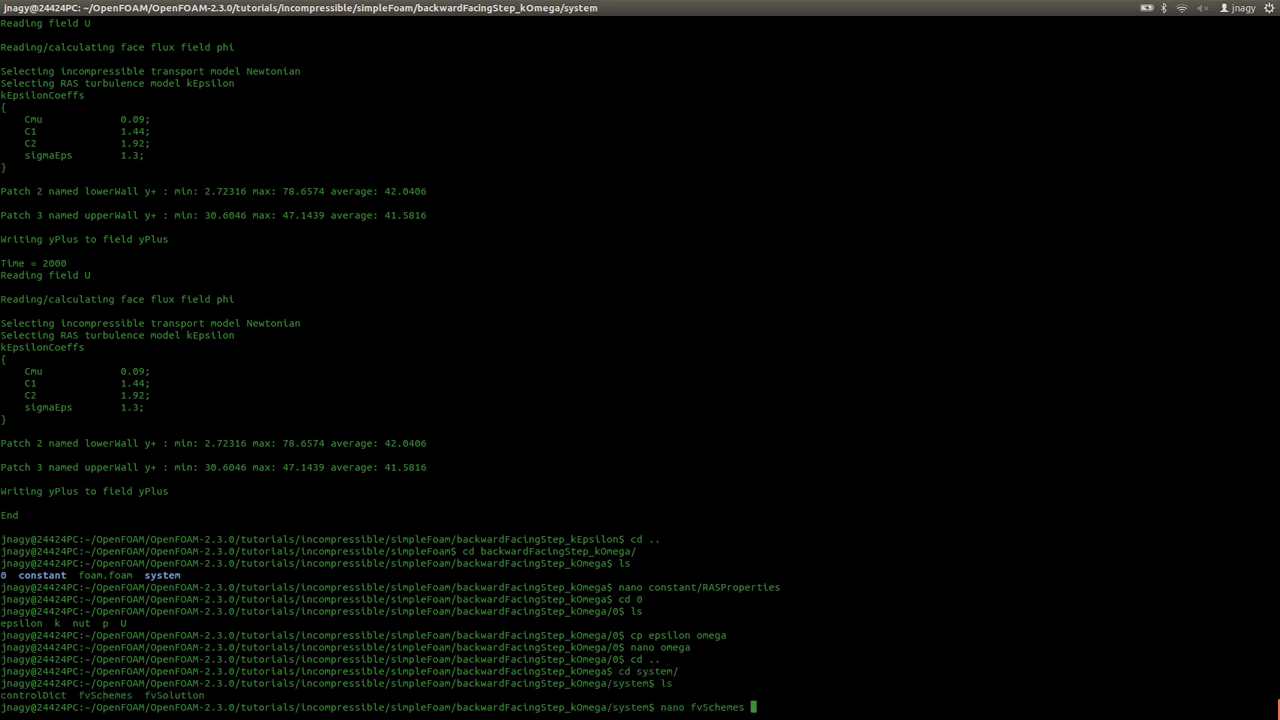
key(Return)
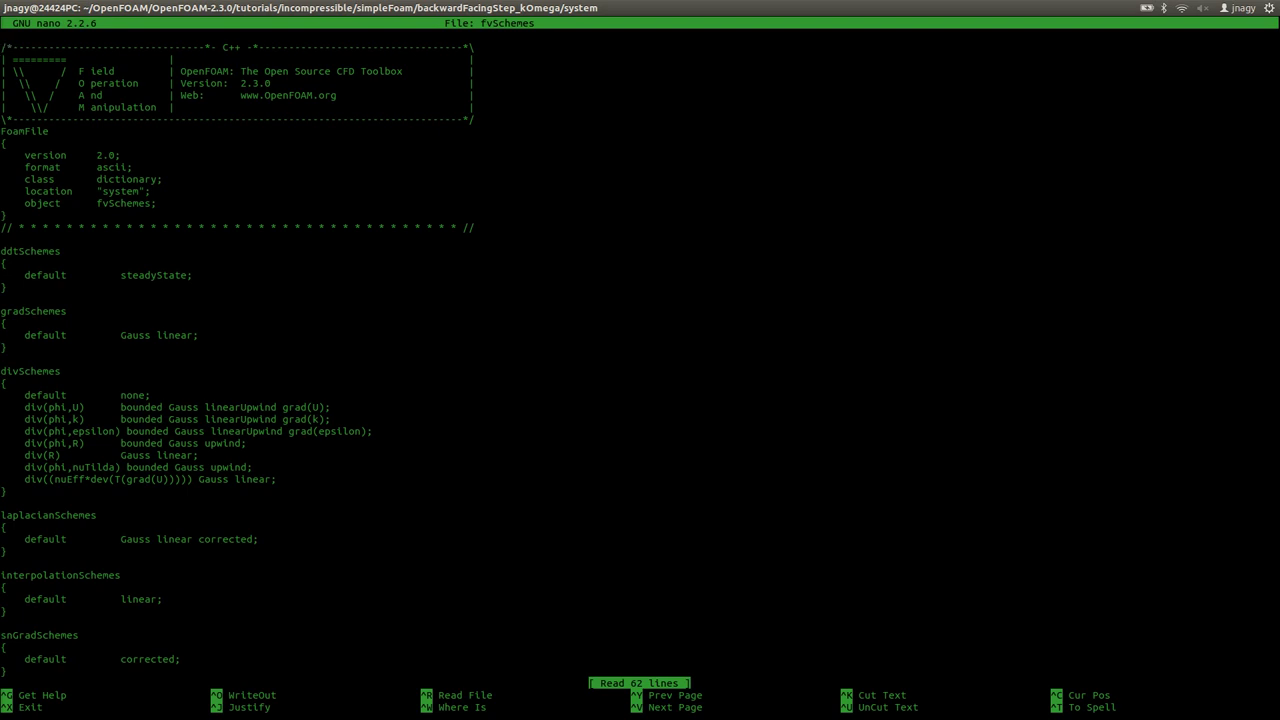
Step: Duplicate the div(phi,epsilon) line in divSchemes directly below the original, without a blank line after it
key(Down)
key(Down)
key(Down)
key(Down)
key(Down)
key(Down)
key(Down)
key(Down)
key(Down)
key(Down)
key(Down)
key(Down)
key(Down)
key(Down)
key(Down)
key(Down)
key(Down)
key(Down)
key(Down)
key(Down)
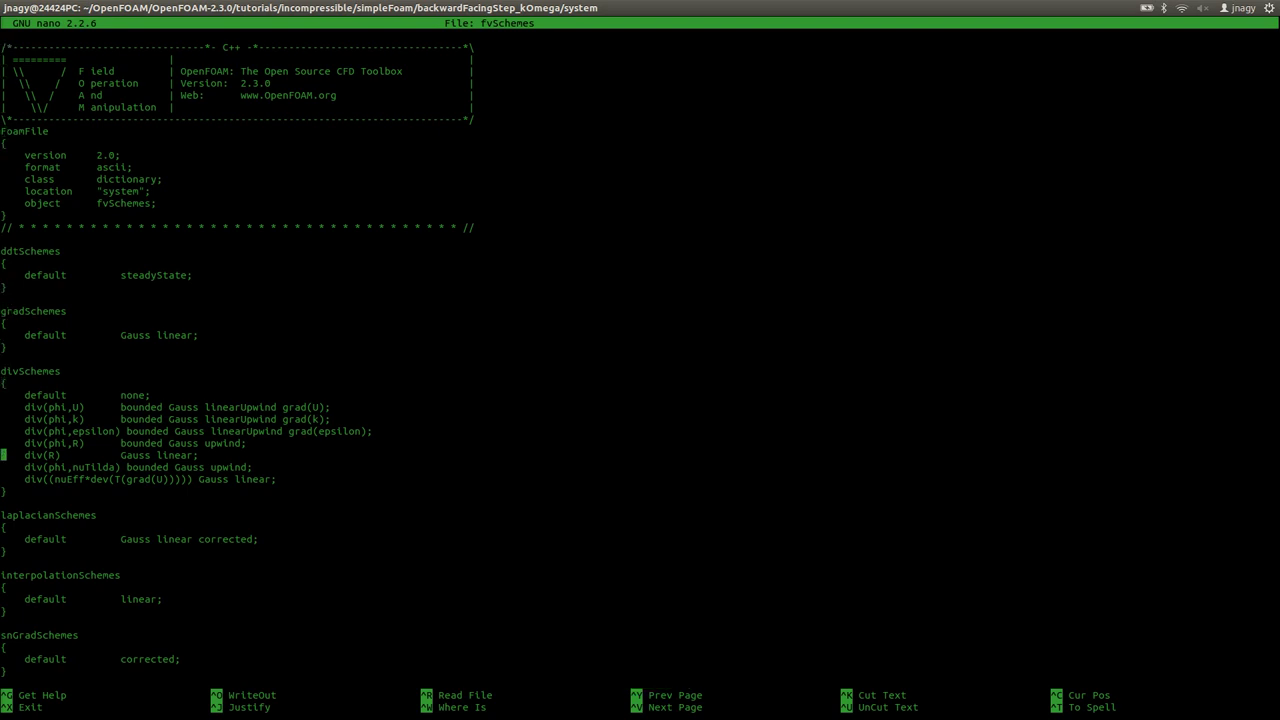
key(Up)
key(Return)
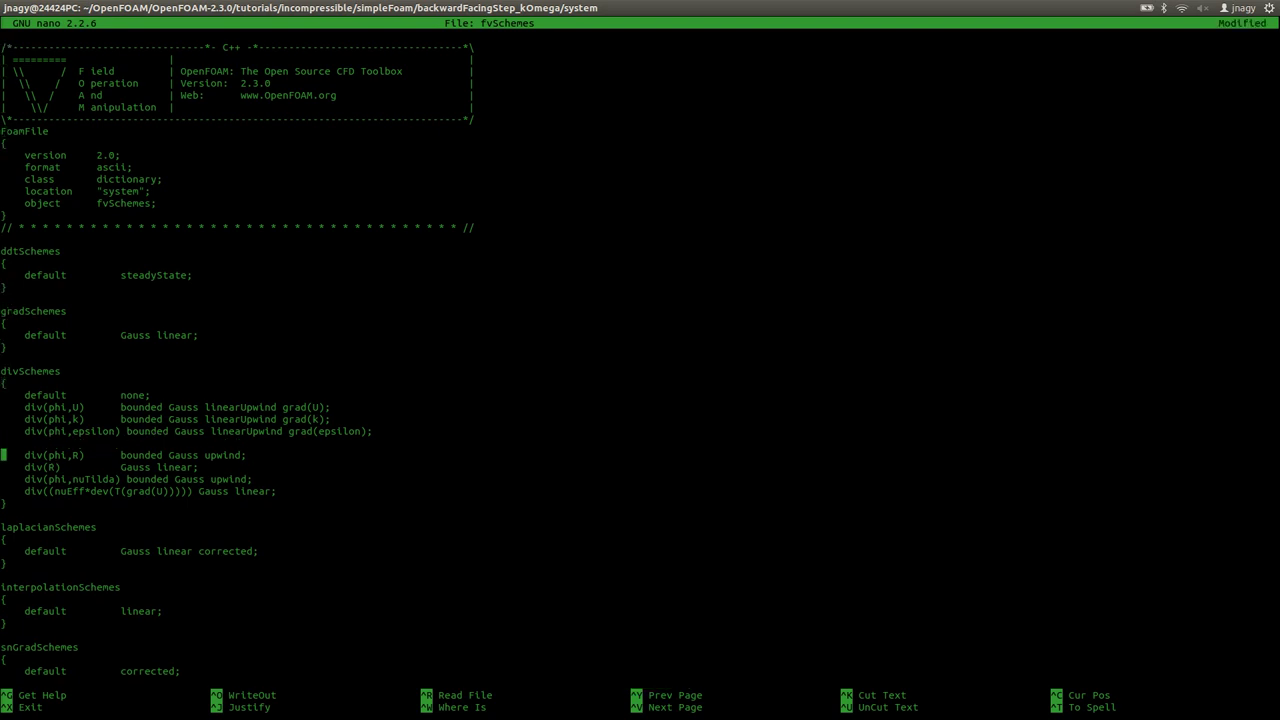
key(Up)
drag(25, 432, 378, 436)
middle_click(379, 378)
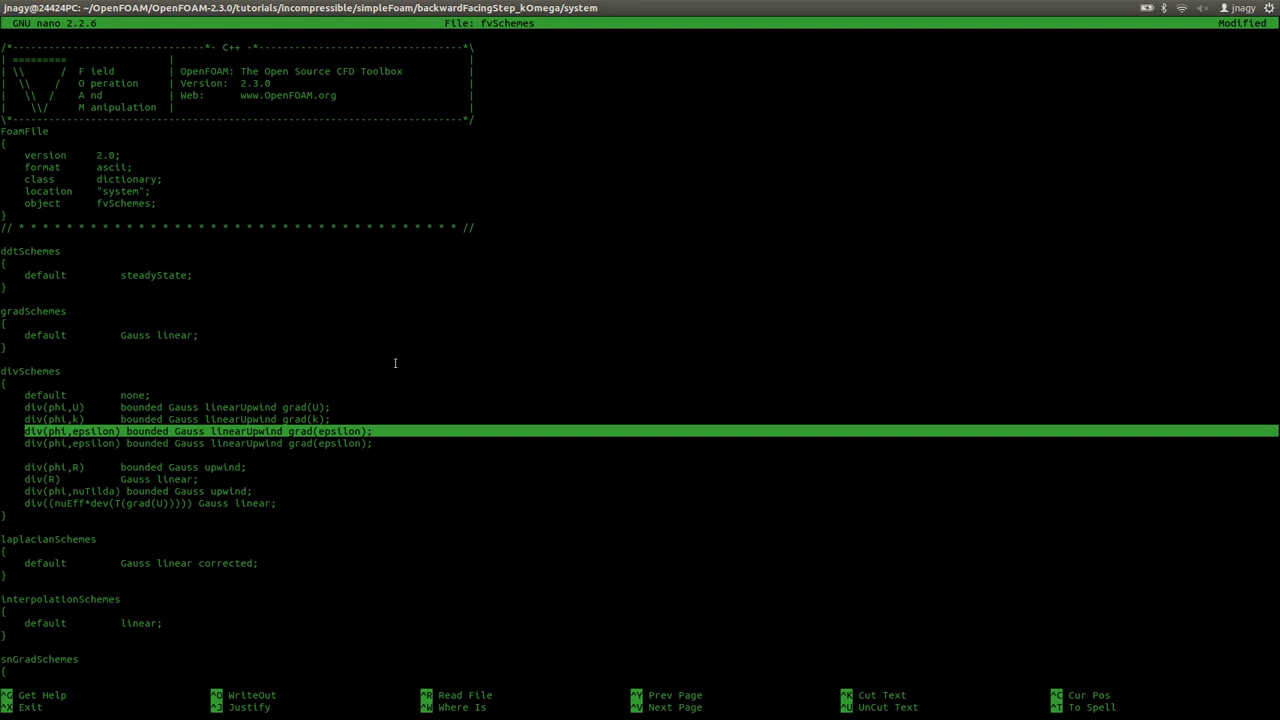
key(BackSpace)
Step: Change grad(epsilon) to grad(omega) in the duplicated divSchemes line
key(Left)
key(Left)
key(BackSpace)
key(BackSpace)
key(BackSpace)
key(BackSpace)
key(BackSpace)
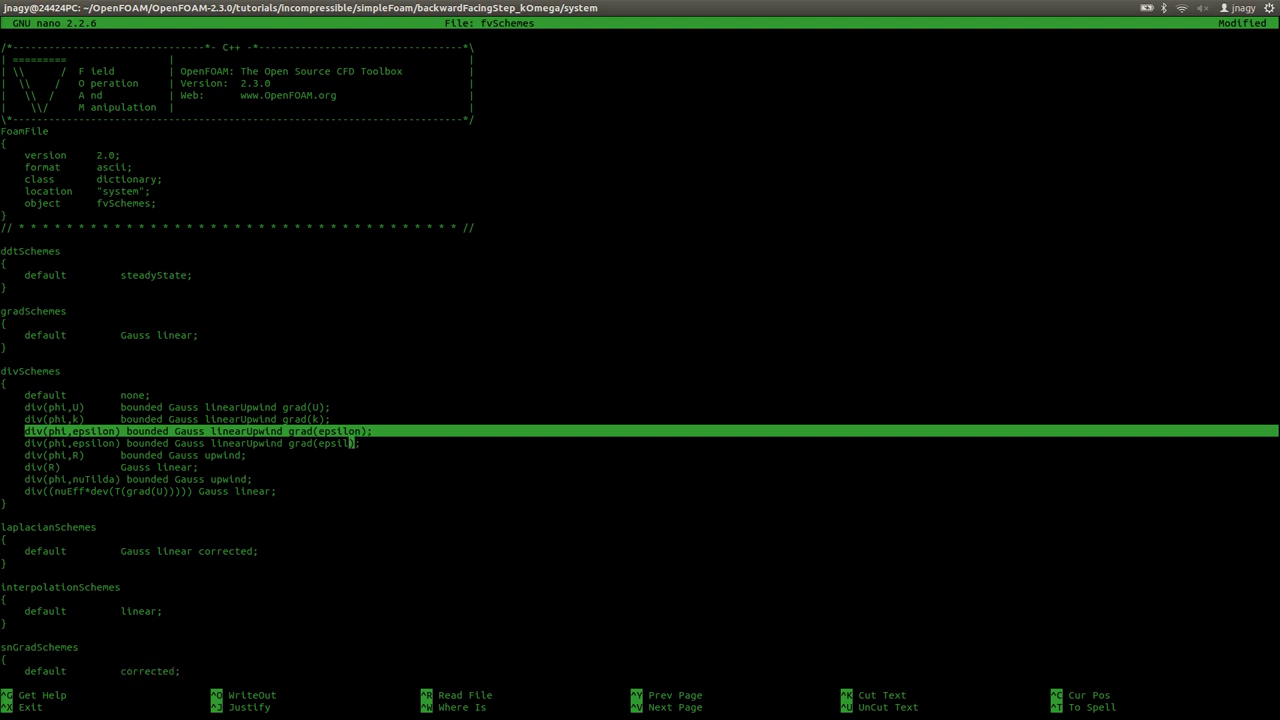
key(BackSpace)
key(BackSpace)
text(omega)
Step: Change div(phi,epsilon) to div(phi,omega) at the start of the duplicated divSchemes line
key(Left)
key(Left)
key(Left)
key(Left)
key(Left)
key(Left)
key(Left)
key(Left)
key(Left)
key(Left)
key(Left)
key(Left)
key(Left)
key(Left)
key(Left)
key(Left)
key(Left)
key(Left)
key(Left)
key(Left)
key(Left)
key(BackSpace)
key(BackSpace)
key(BackSpace)
key(BackSpace)
key(BackSpace)
key(BackSpace)
key(BackSpace)
text(omega)
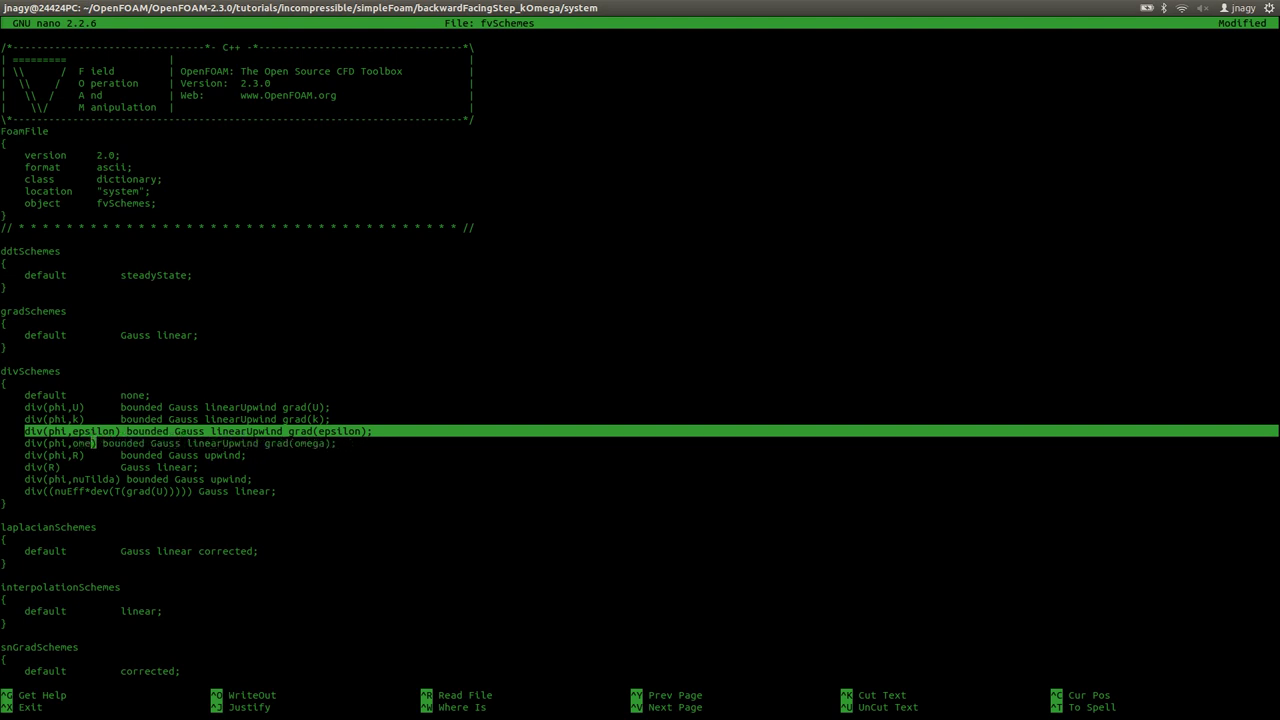
Step: Save fvSchemes under its existing name and exit nano
key(ctrl+o)
key(Return)
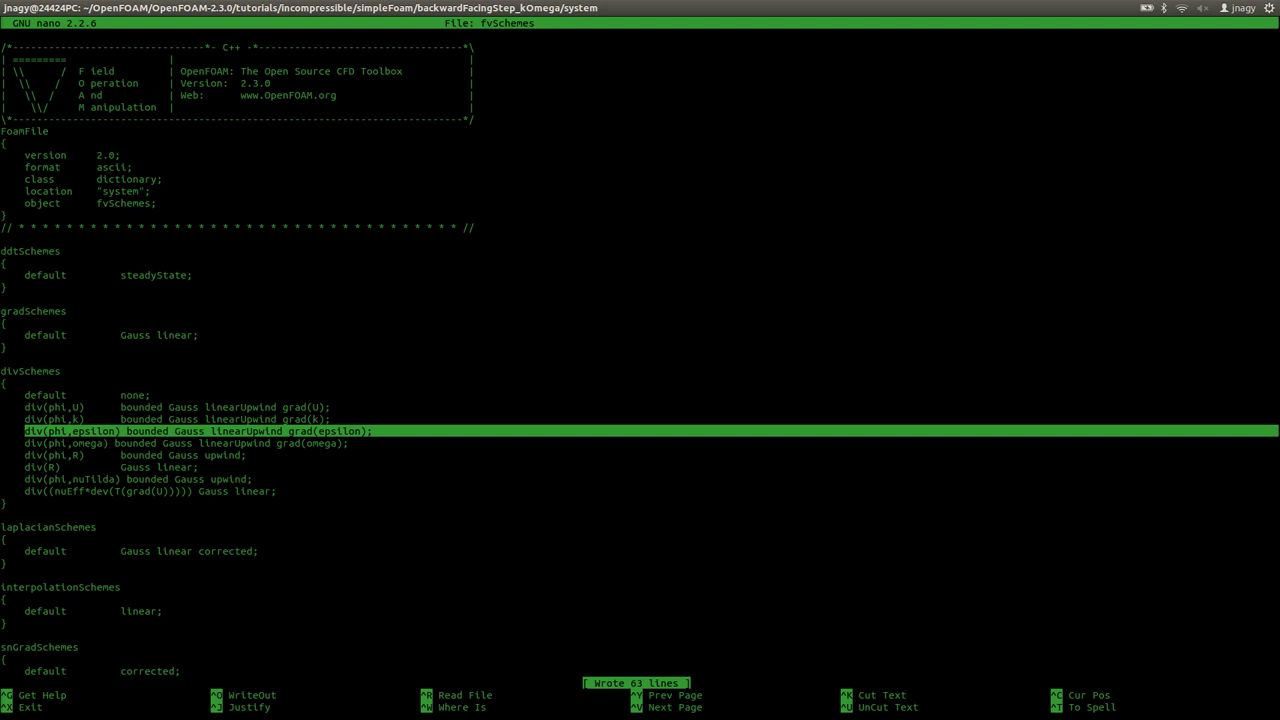
key(ctrl+x)
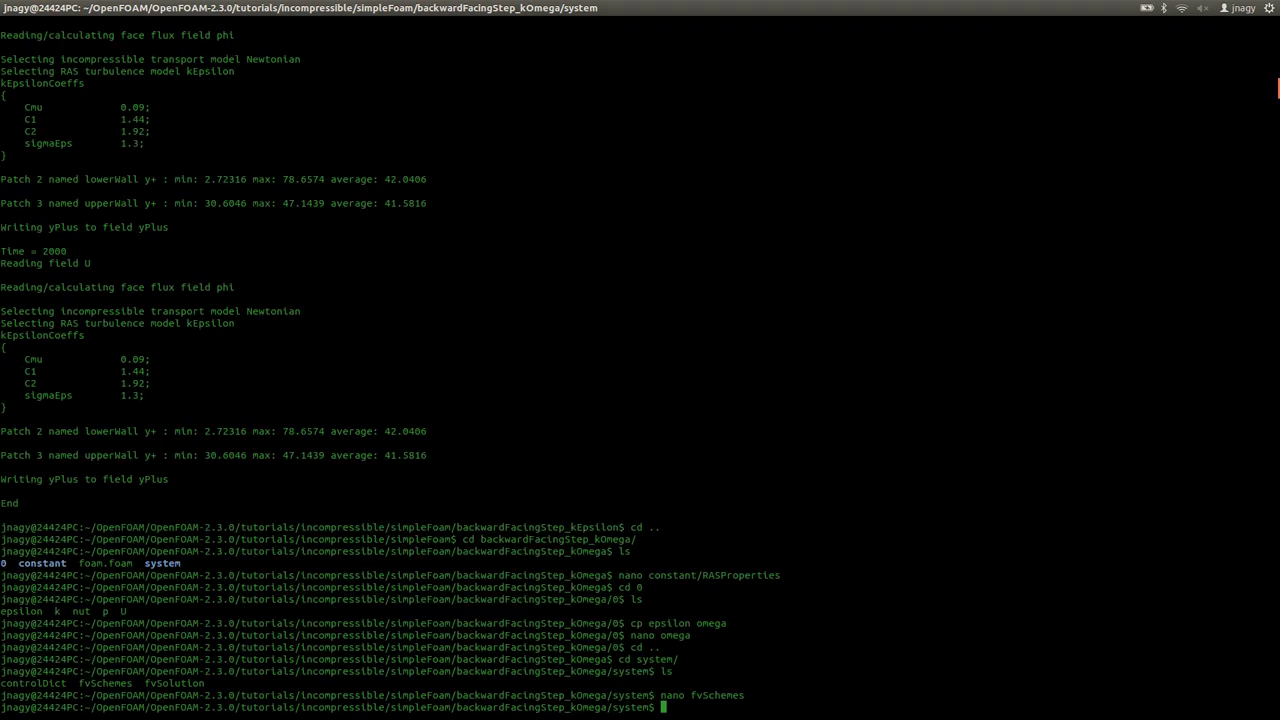
Step: Open fvSolution in nano and add |omega to the solver entry shared by U, k, epsilon, R and nuTilda
text(nano fvSolution)
key(Return)
key(Down)
key(Down)
key(Down)
key(Down)
key(Down)
key(Down)
key(Down)
key(Down)
key(Down)
key(Down)
key(Down)
key(Down)
key(Down)
key(Down)
key(Down)
key(Down)
key(Down)
key(Down)
key(Down)
key(Down)
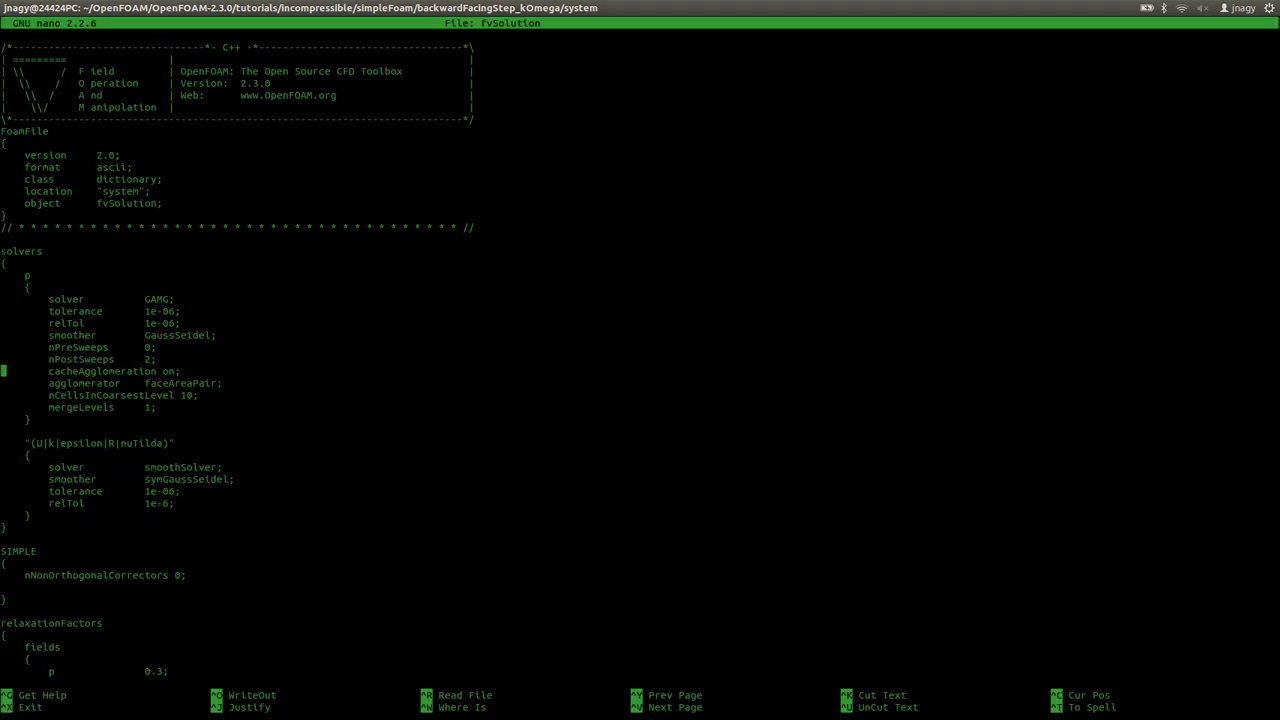
key(Left)
key(Left)
key(Left)
key(Left)
key(Left)
key(Left)
key(Left)
key(Left)
key(Left)
key(Left)
key(Left)
key(Left)
key(Left)
text(|omega)
Step: Add a new line under relaxationFactors that sets omega to 0.7
key(Down)
key(Down)
key(Down)
key(Down)
key(Down)
key(Down)
key(Down)
key(Down)
key(Down)
key(Down)
key(Down)
key(Down)
key(Down)
key(Down)
key(Down)
key(Down)
key(Down)
key(Down)
key(Down)
key(Down)
key(Up)
key(Up)
key(Up)
key(Right)
key(Right)
key(Right)
key(Right)
key(Right)
key(Right)
key(Right)
key(Right)
key(Right)
key(Right)
key(Right)
key(Right)
key(Right)
key(Right)
key(Right)
key(Right)
key(Right)
key(Right)
key(Right)
key(Right)
key(Right)
key(Right)
key(Right)
key(Up)
key(Return)
key(Tab)
text(omega           0.7;)
Step: Save fvSolution under its existing name and exit nano
key(ctrl+o)
key(Return)
key(ctrl+x)
Step: Return to the backwardFacingStep_kOmega case directory and run simpleFoam
text(cd ..)
key(Return)
text(simp)
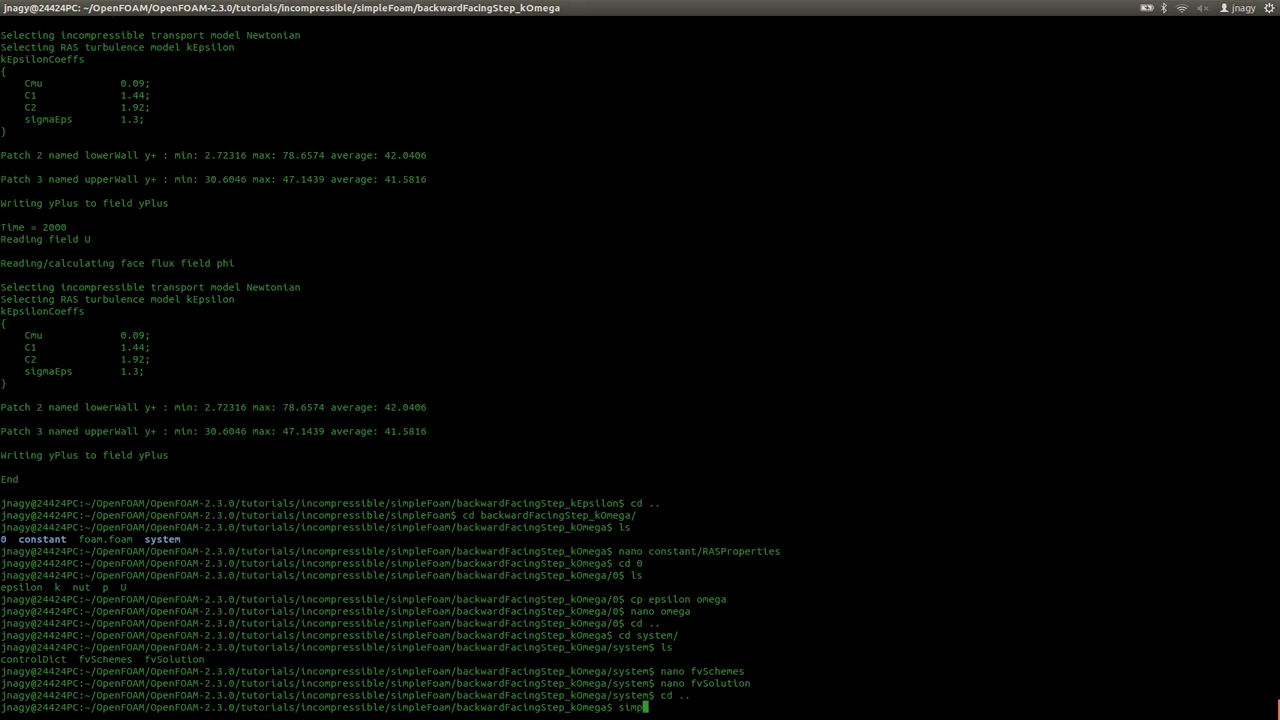
text(leFoam)
key(Return)
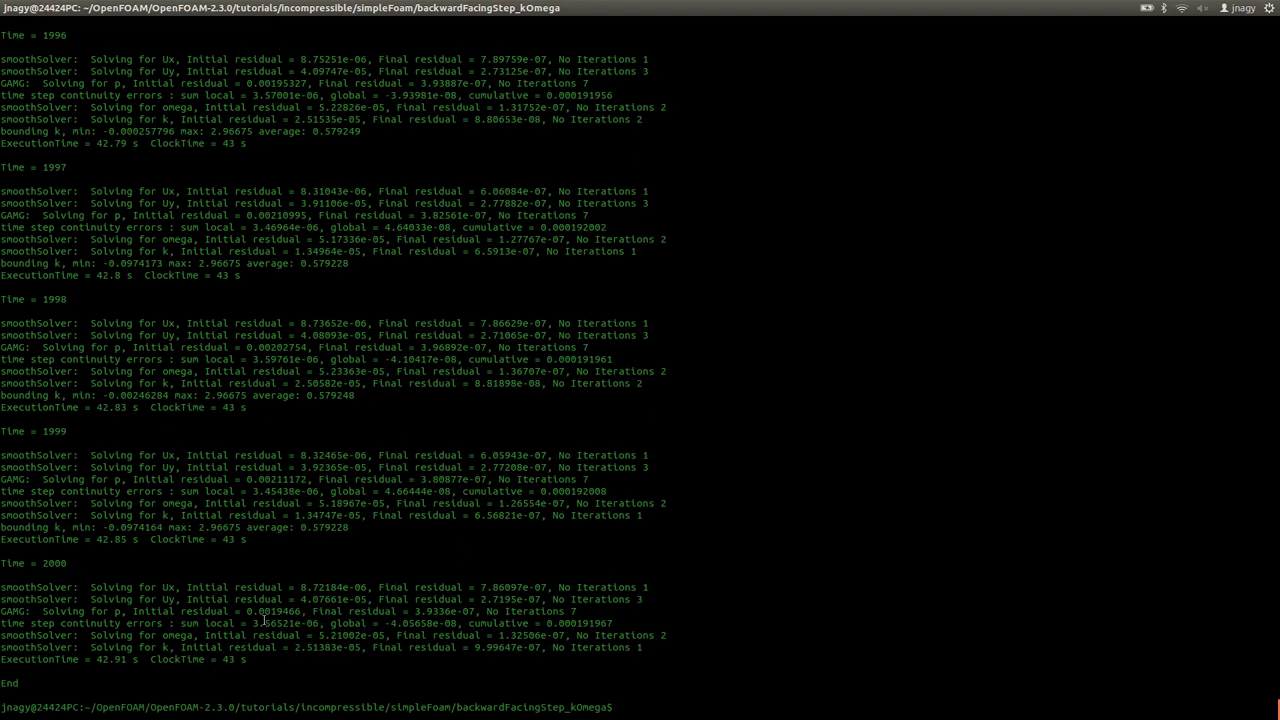
Step: Examine the initial residuals of Ux, Uy, p, omega and k at the final time step in the solver output
double_click(170, 587)
click(230, 592)
drag(300, 588, 379, 588)
drag(345, 600, 373, 599)
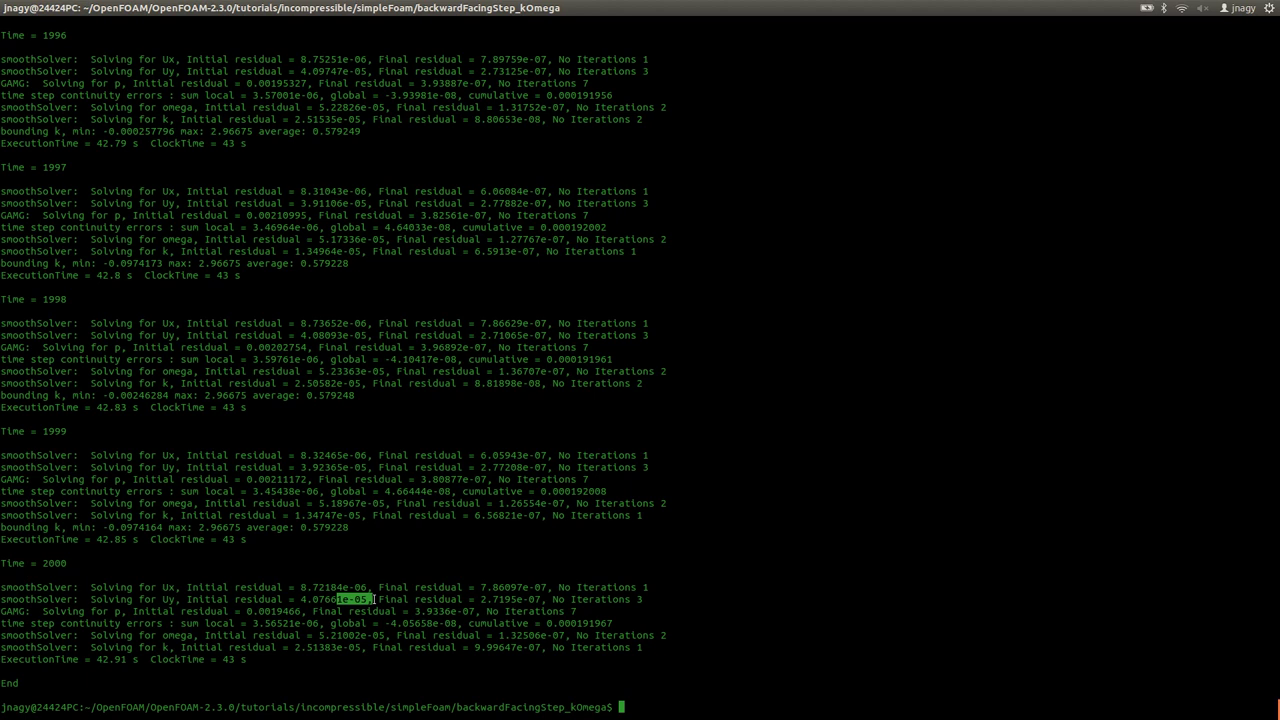
double_click(118, 611)
drag(258, 611, 293, 611)
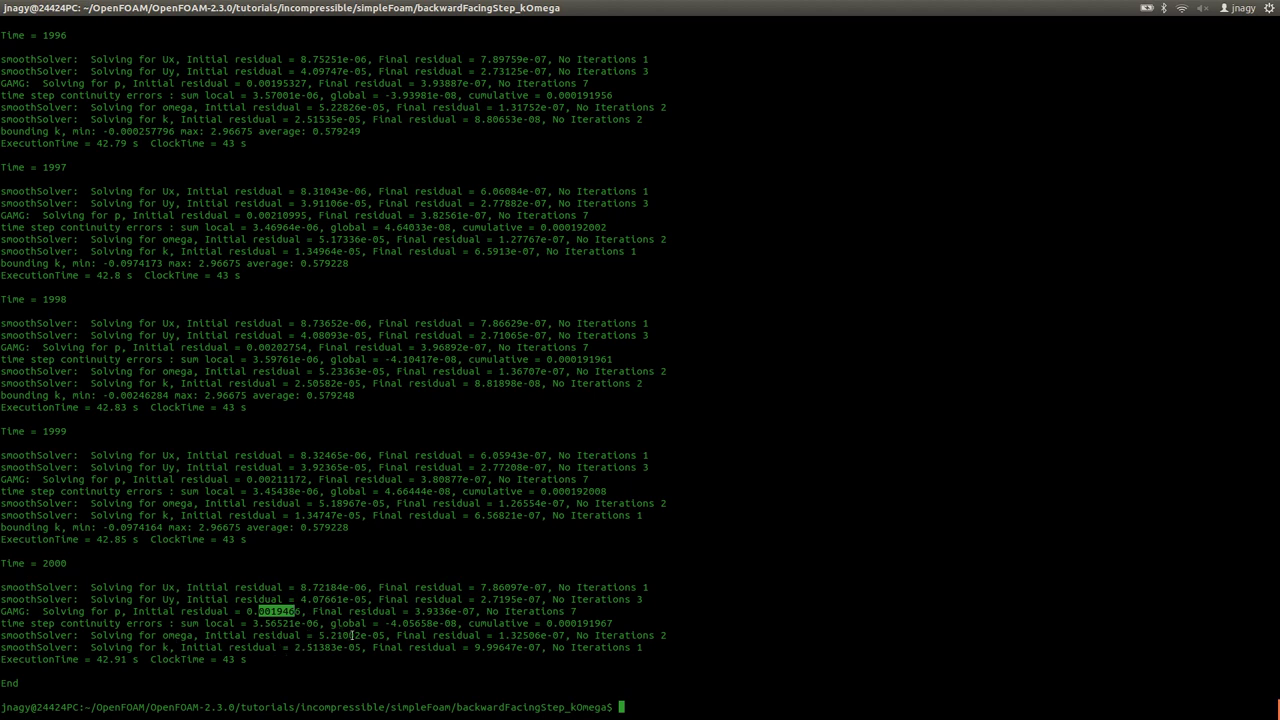
mouse_move(367, 635)
mouse_down()
mouse_move(398, 635)
mouse_move(362, 647)
mouse_move(388, 647)
mouse_up()
click(388, 647)
Step: Switch to ParaView and load foam.foam from the backwardFacingStep_kOmega case folder
key(alt+Tab)
key(alt+Tab)
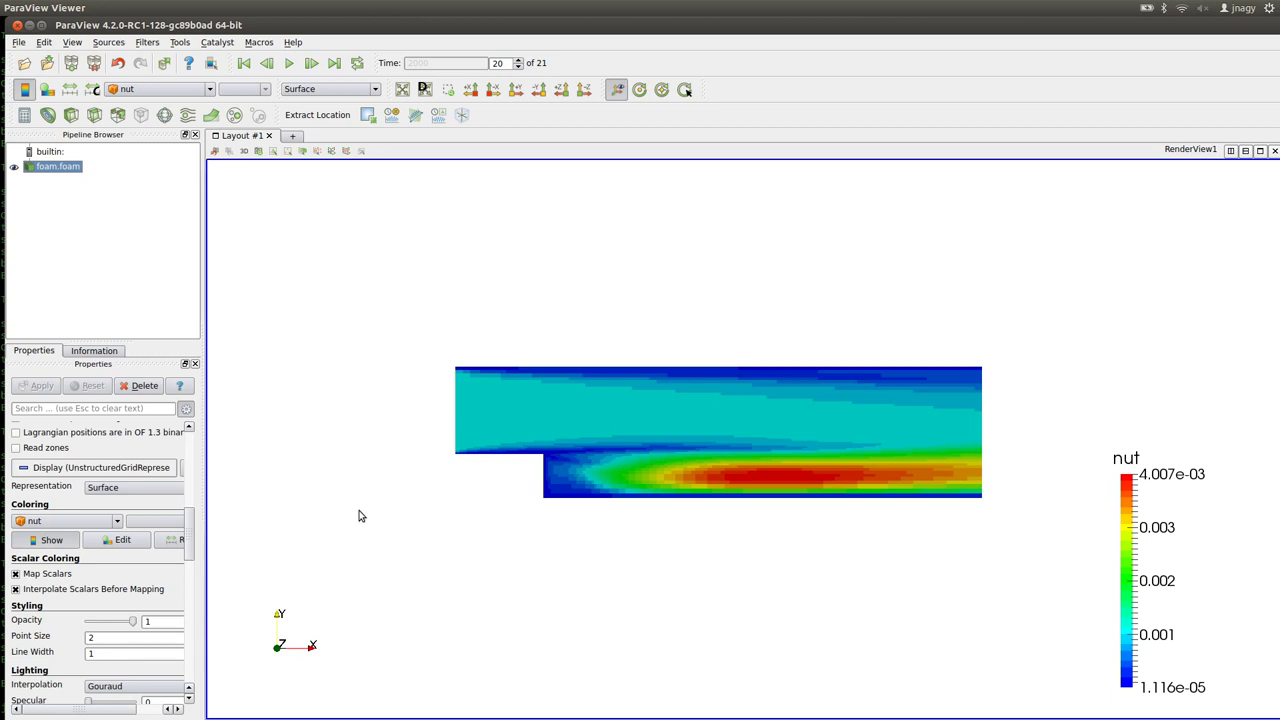
click(24, 63)
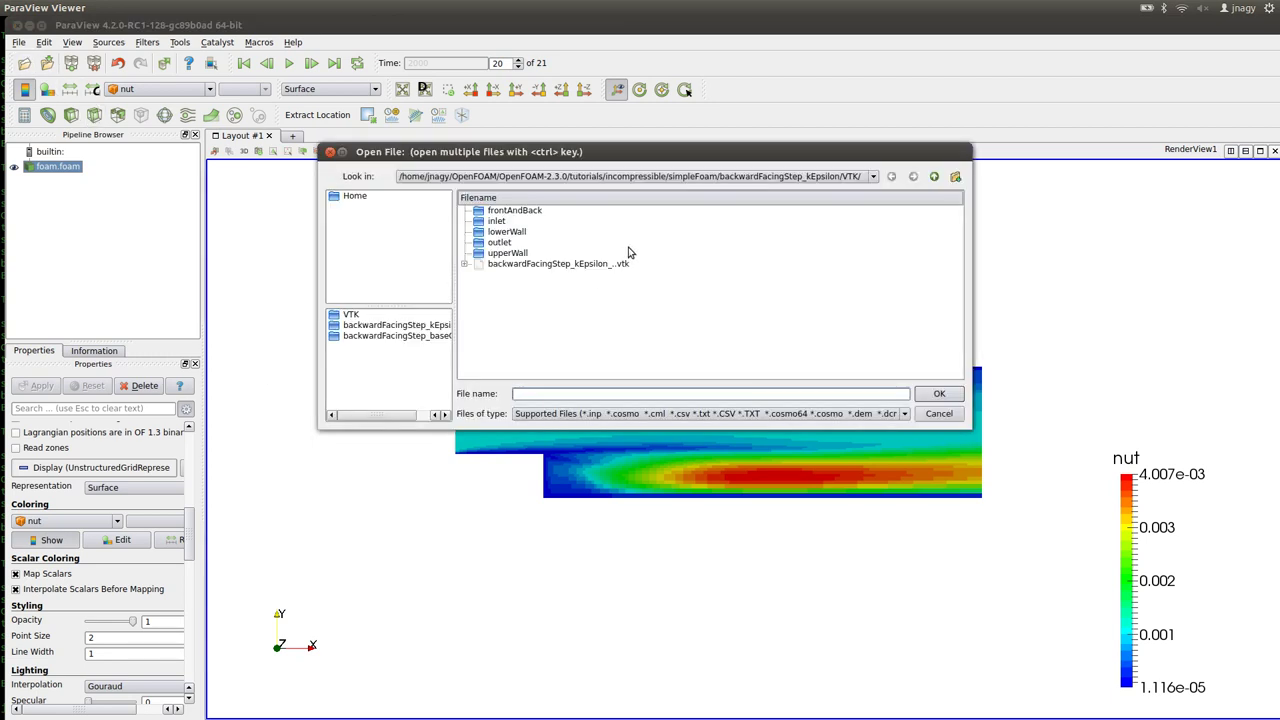
click(933, 177)
click(933, 177)
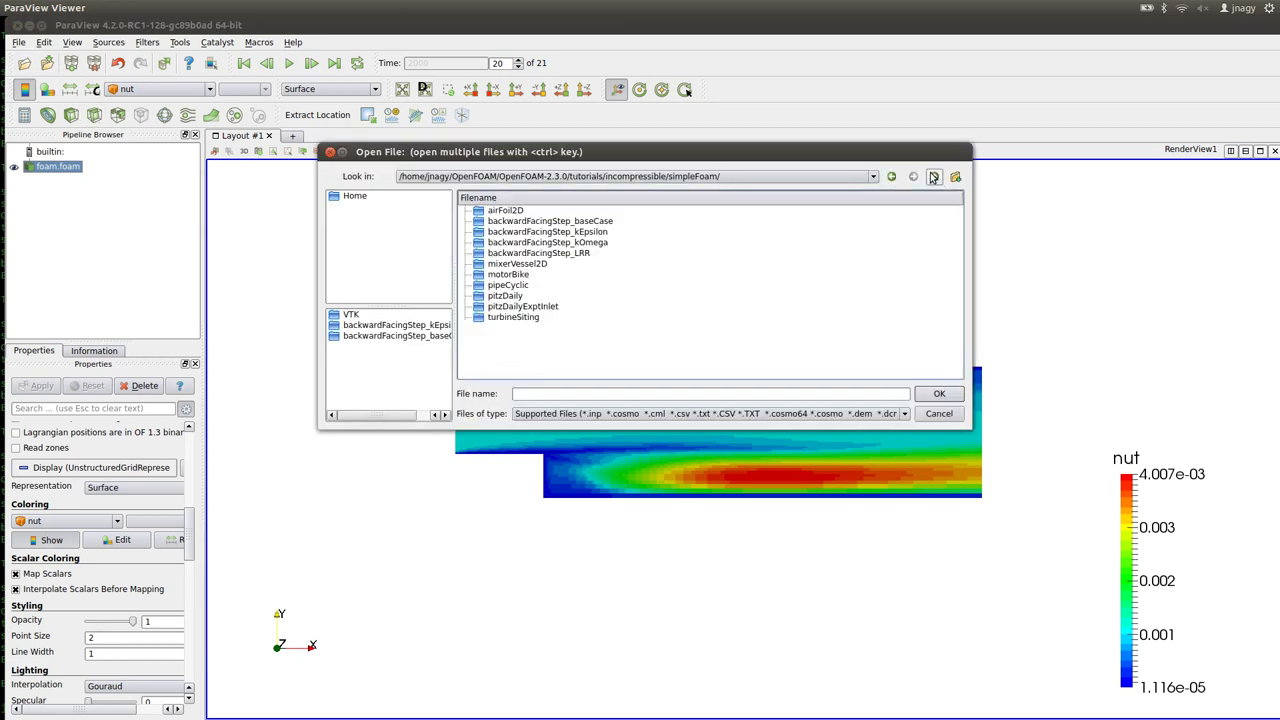
double_click(591, 246)
scroll(547, 336, down, 3)
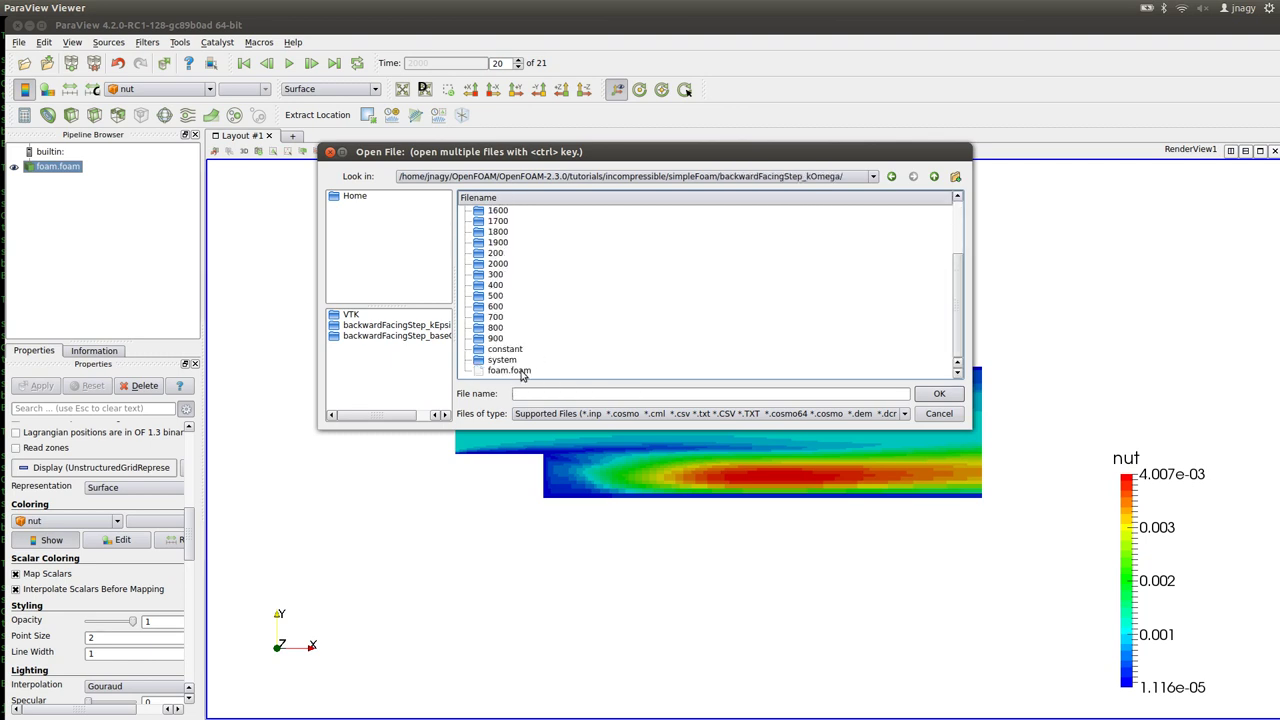
double_click(521, 371)
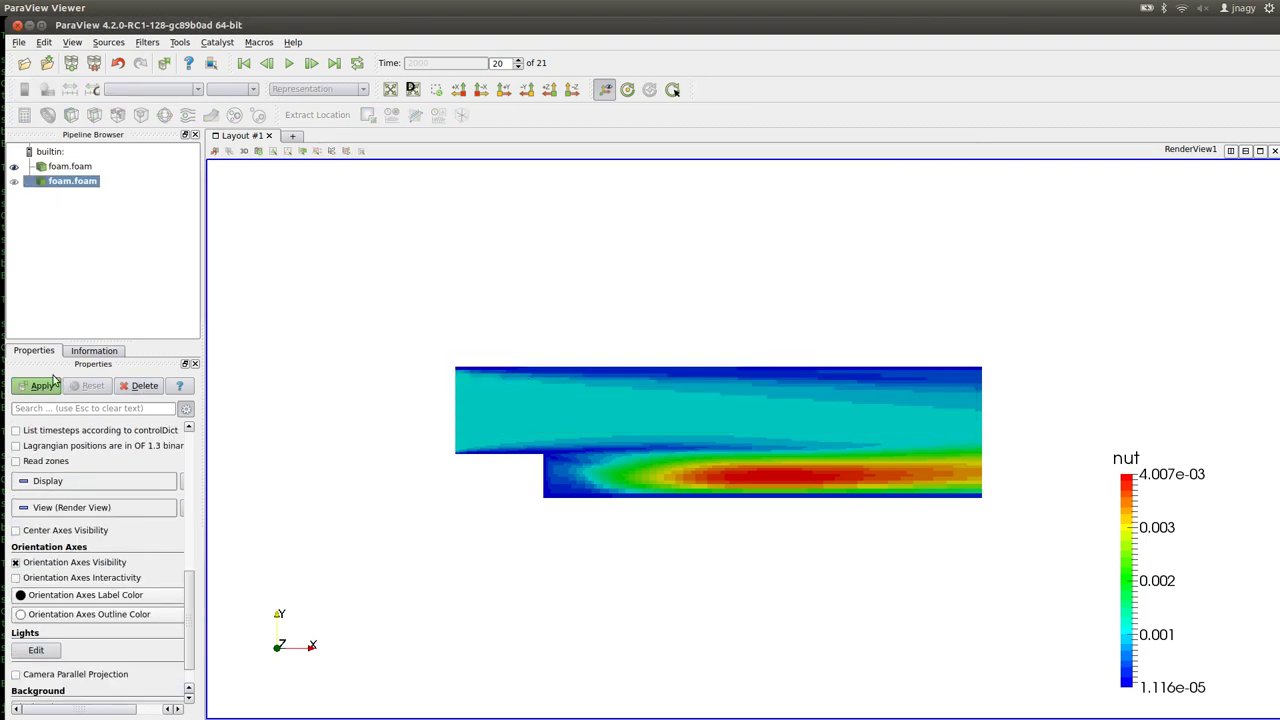
click(41, 386)
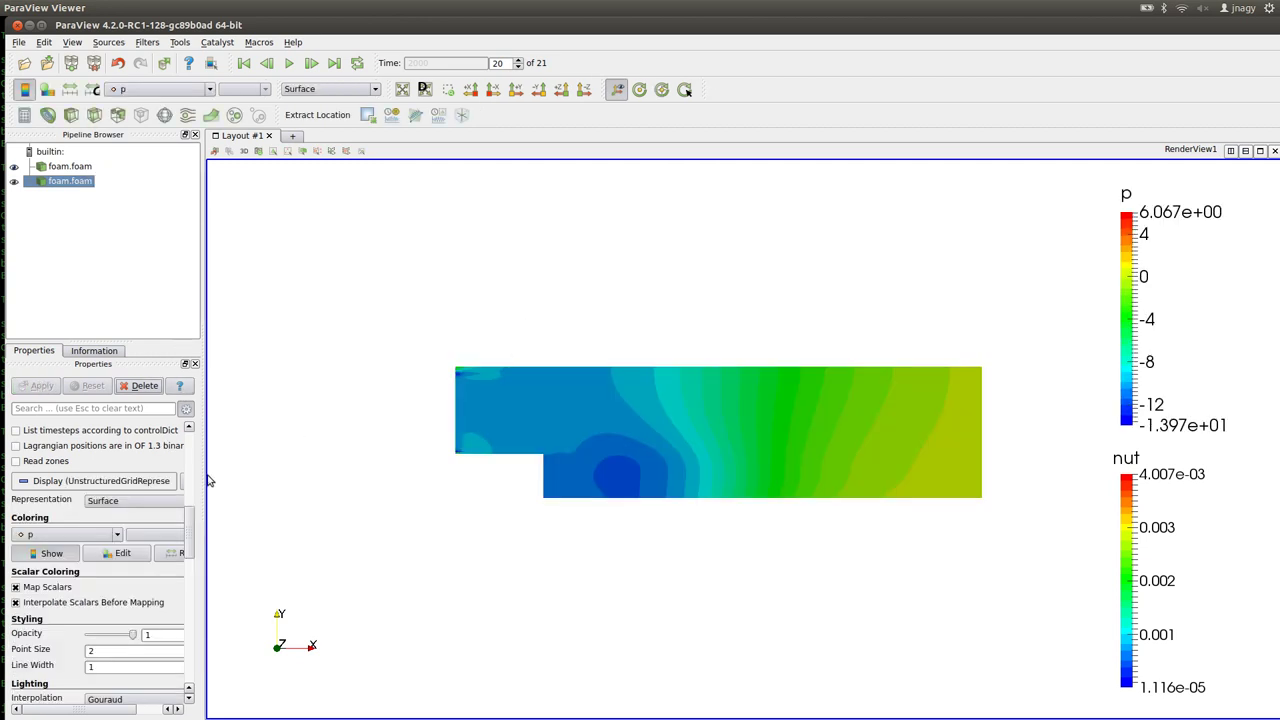
Step: Set the Y translation of the newly loaded k-omega case to -0.1
drag(192, 532, 192, 604)
click(158, 606)
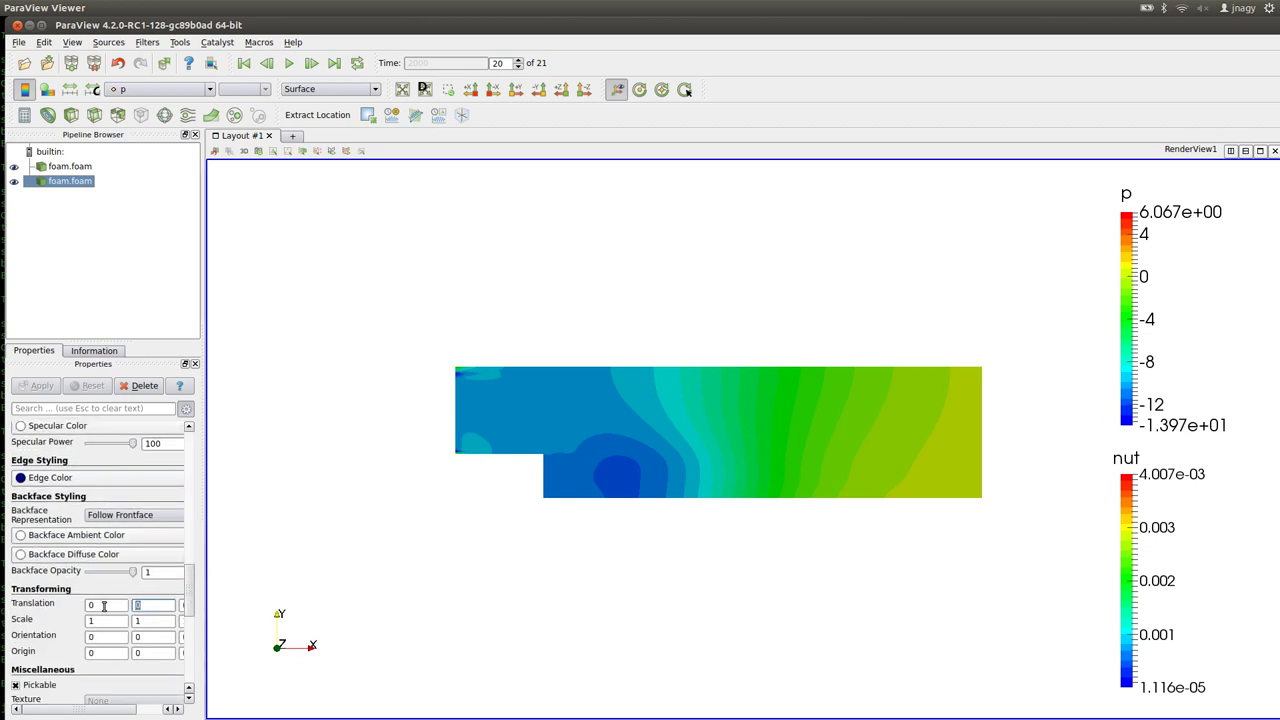
text(0)
key(BackSpace)
text(-0.1)
key(Tab)
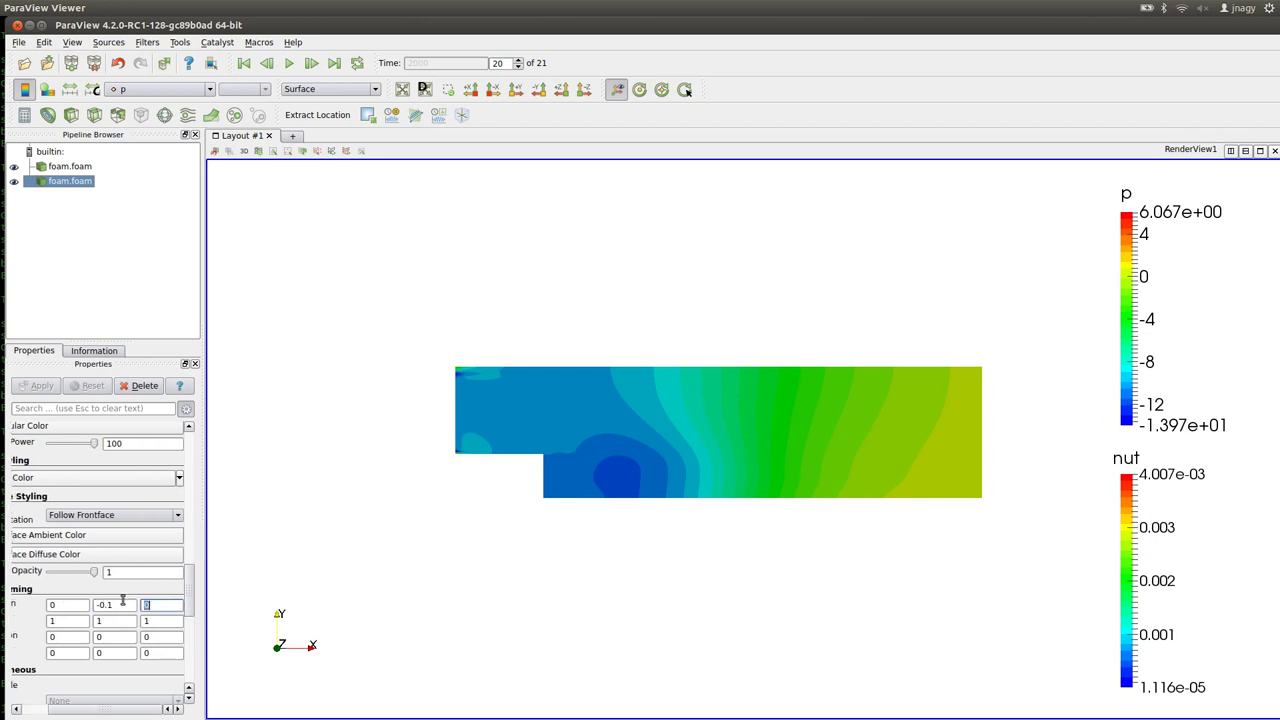
Step: Color both the k-omega and the k-epsilon case by the cell-based velocity magnitude U
click(160, 89)
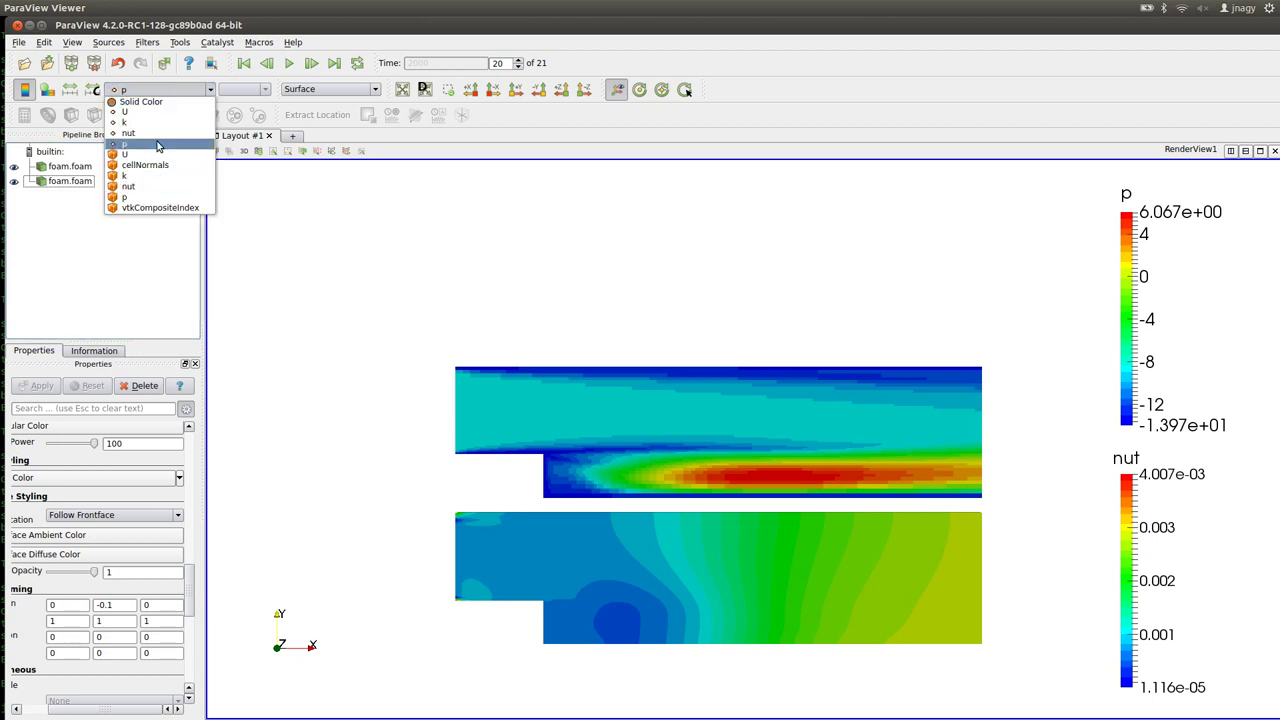
click(148, 156)
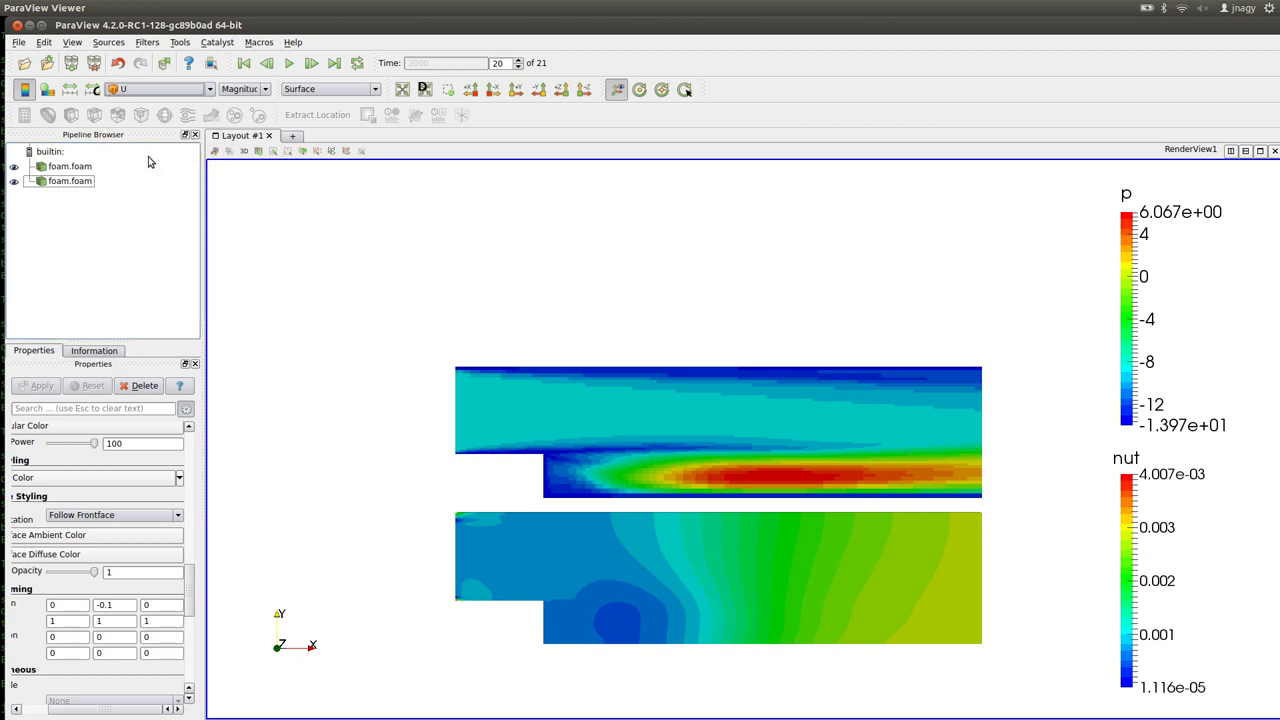
click(80, 166)
click(142, 92)
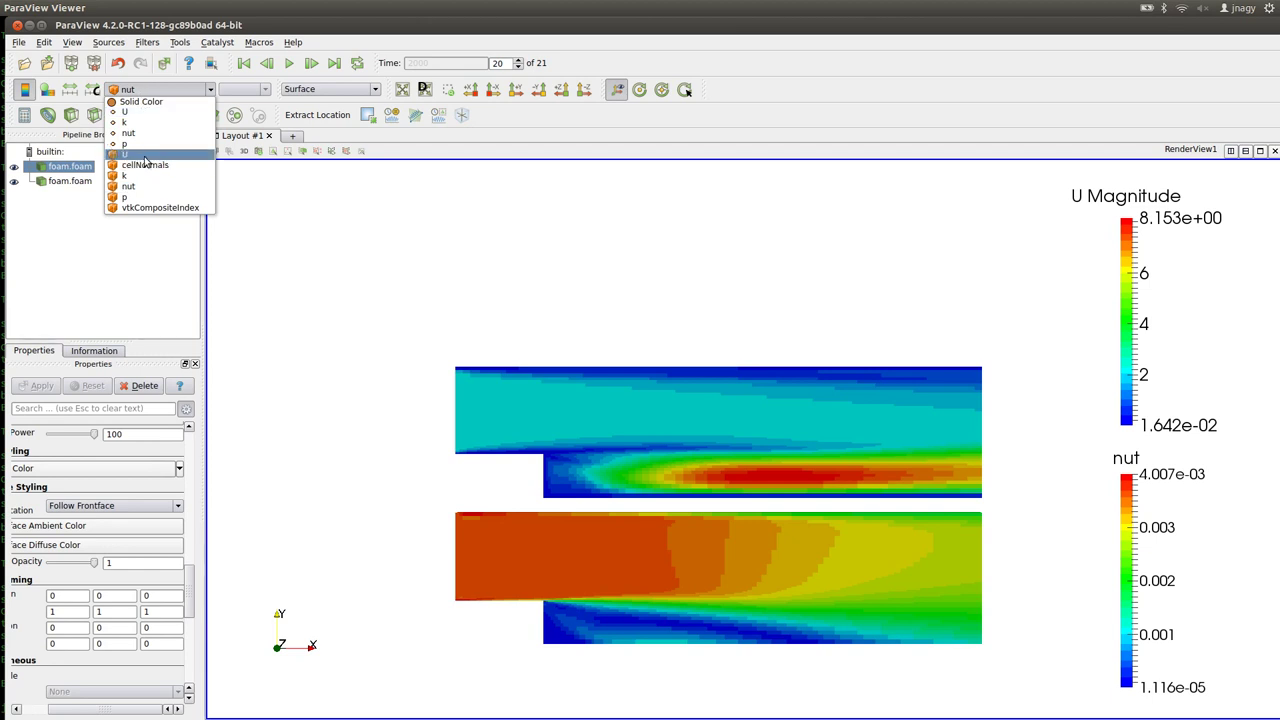
click(146, 158)
Step: Restart from the first time step and advance to time step 20, comparing the velocity fields of both cases
click(245, 66)
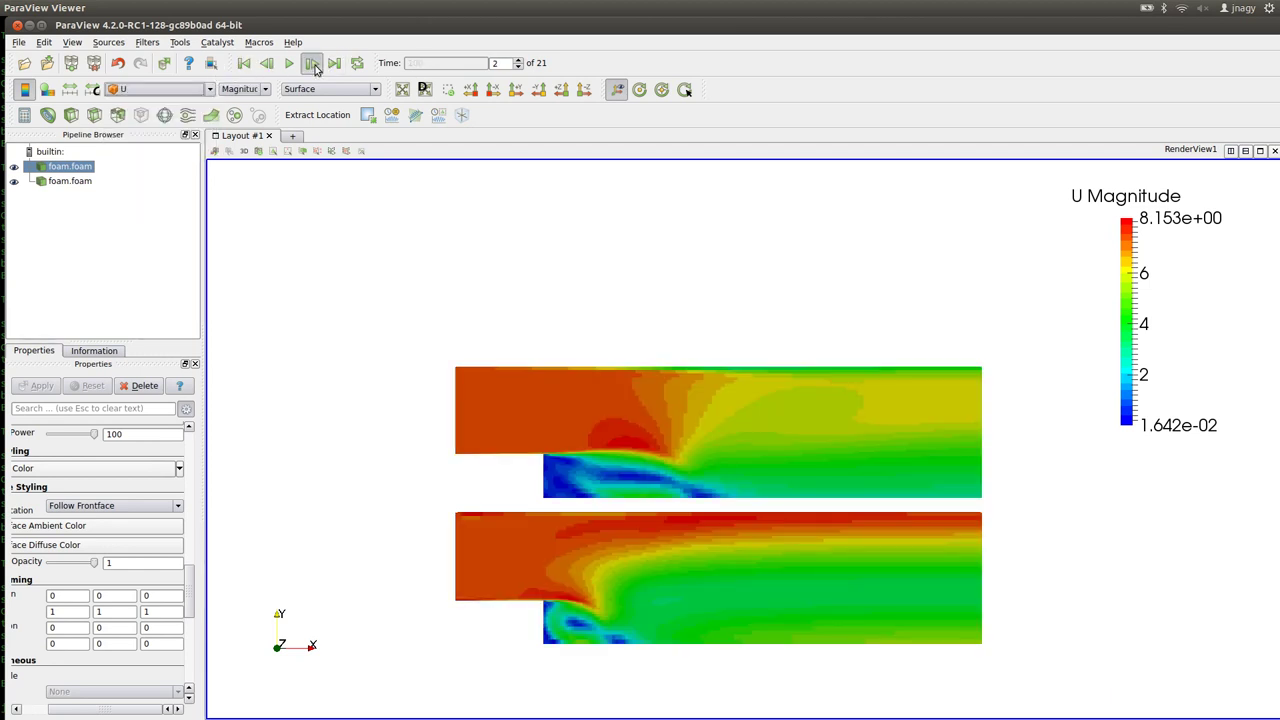
click(312, 64)
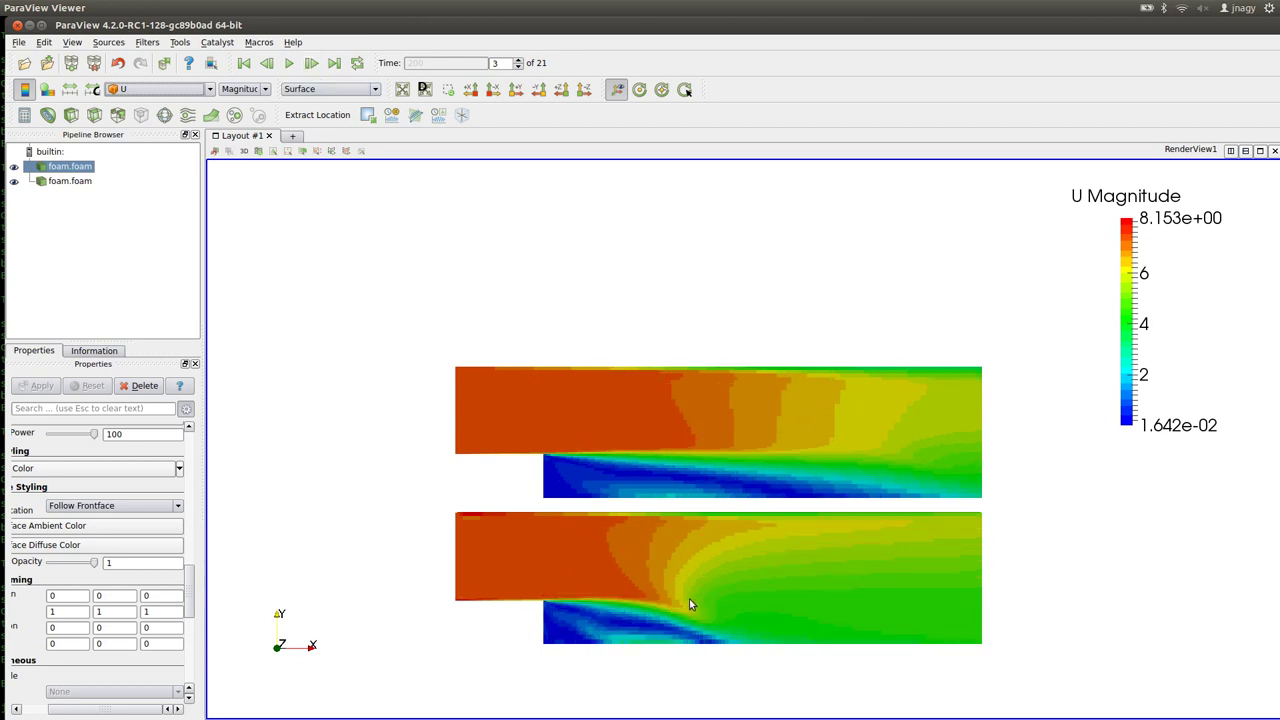
drag(745, 530, 728, 432)
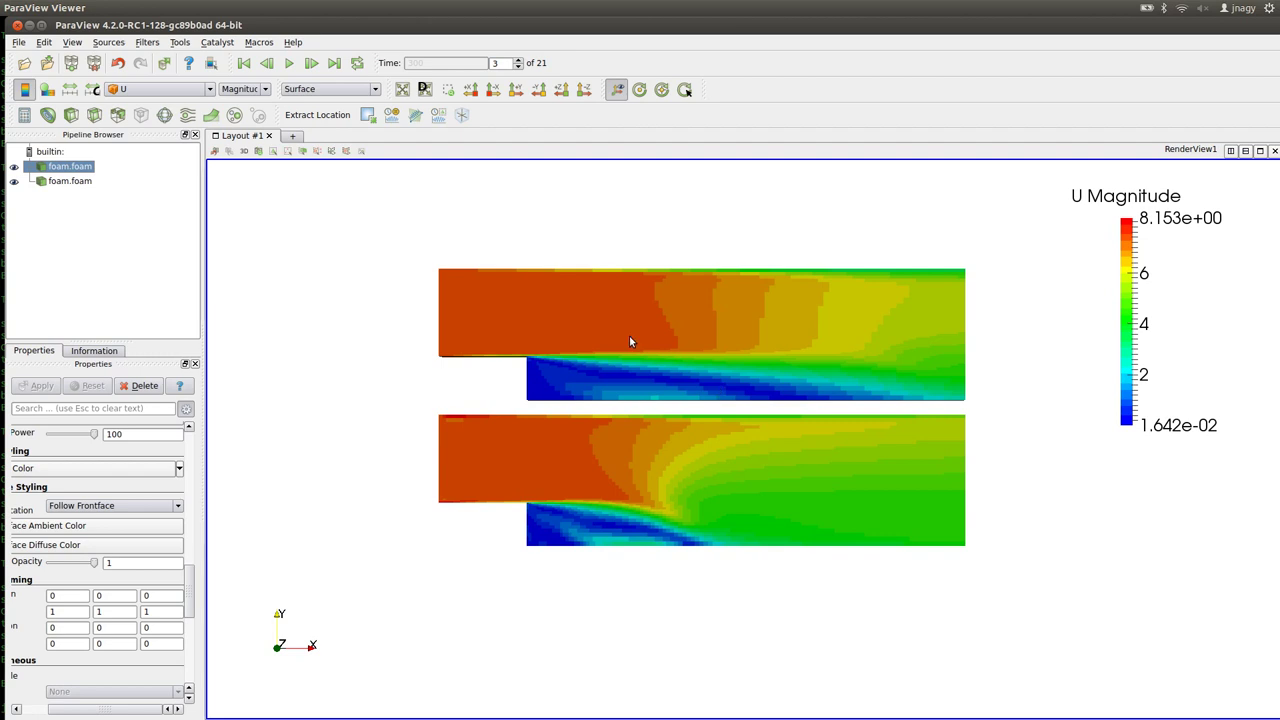
click(312, 64)
click(312, 64)
click(312, 64)
click(312, 64)
click(312, 64)
click(312, 64)
click(312, 64)
click(312, 64)
click(312, 64)
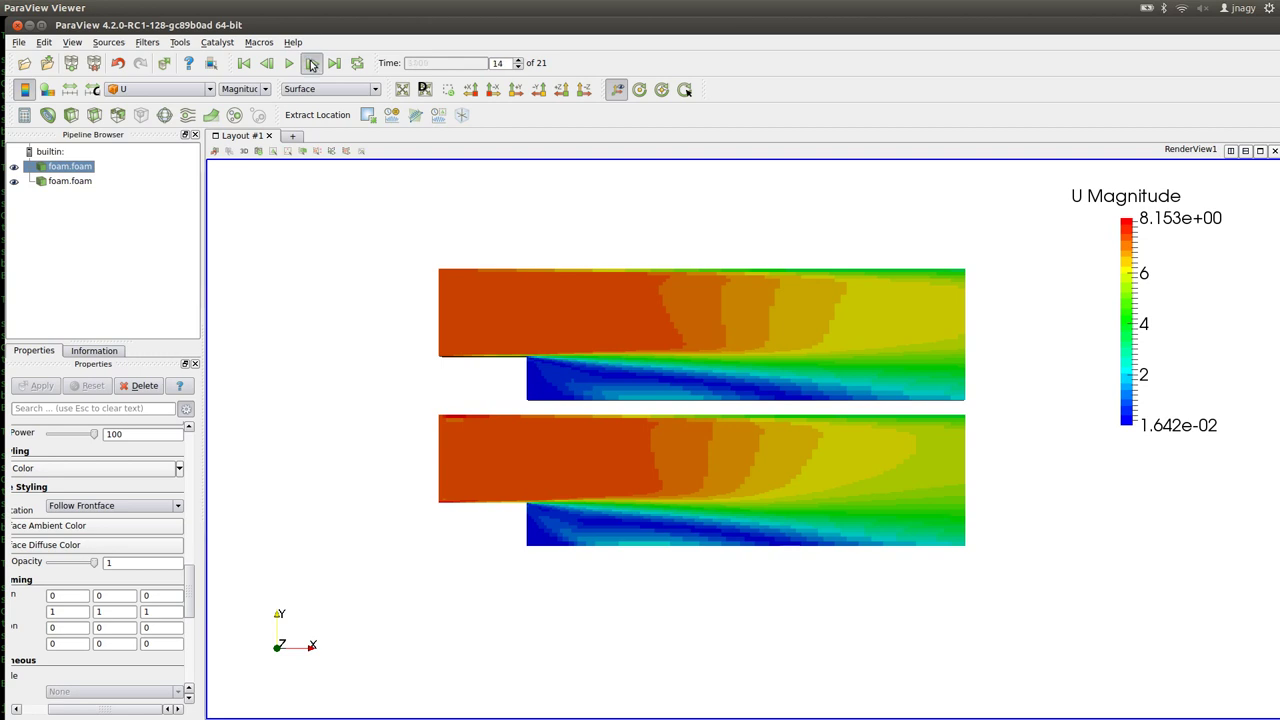
click(312, 64)
click(312, 64)
click(312, 64)
Step: Color both cases by the cell-based pressure p
click(150, 90)
click(125, 207)
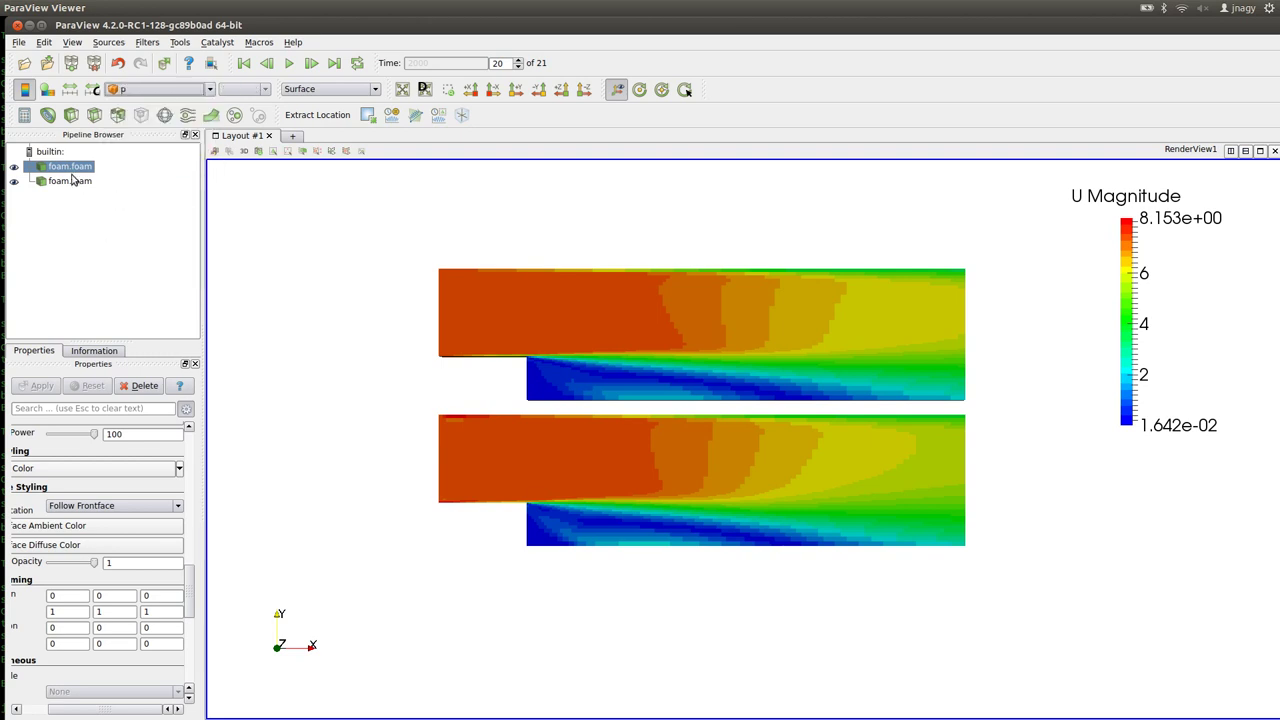
click(70, 181)
click(157, 90)
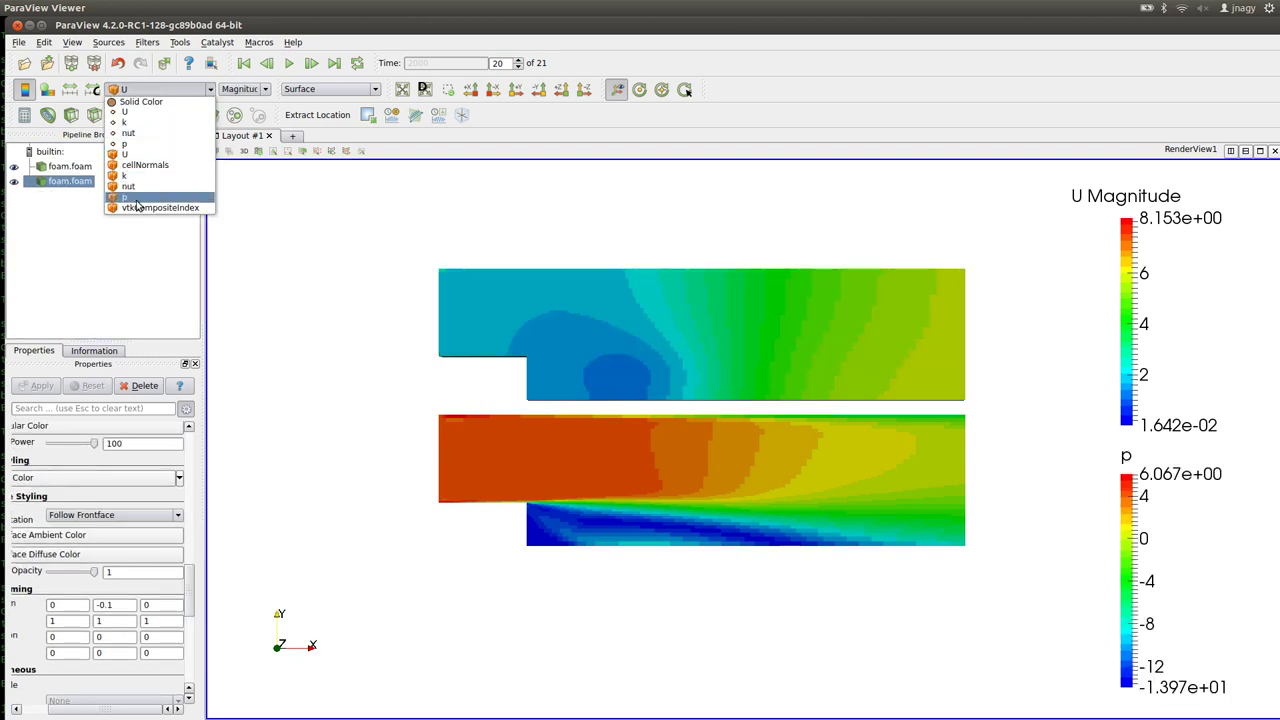
click(136, 200)
Step: Check the initial residual of p at time 2000 in the terminal's solver output, and return to ParaView
key(alt+Tab)
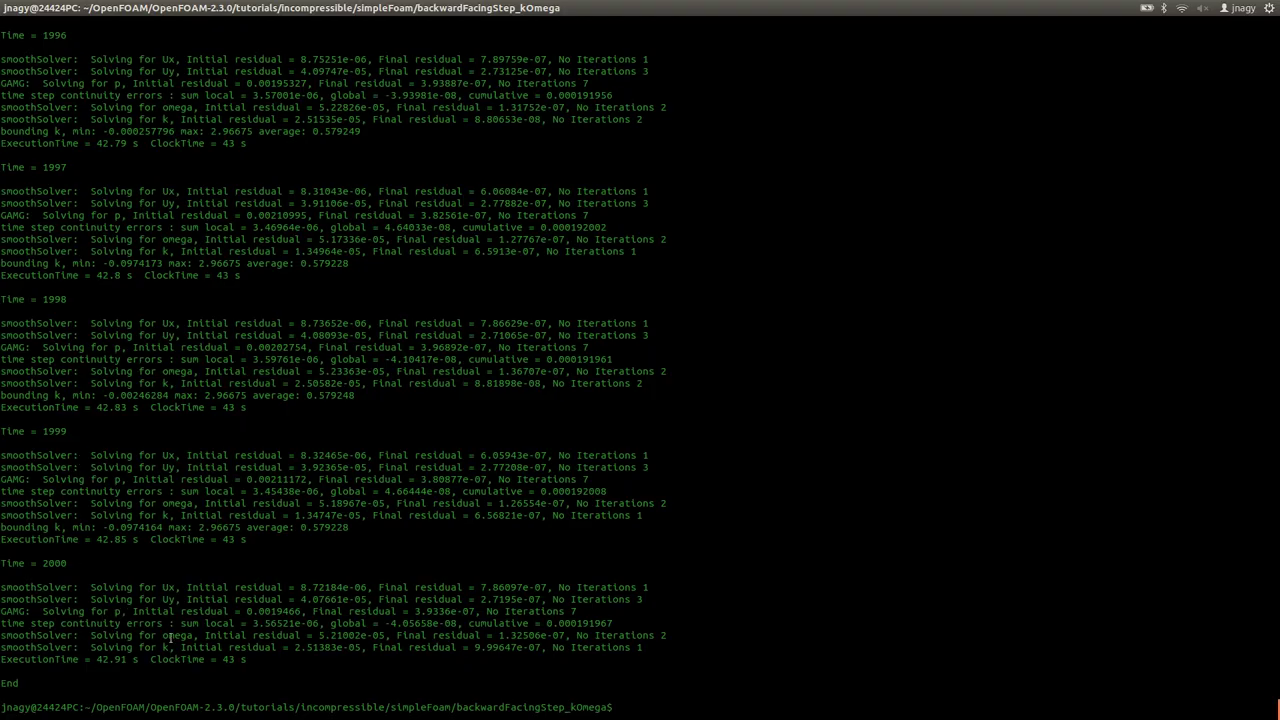
drag(162, 611, 362, 611)
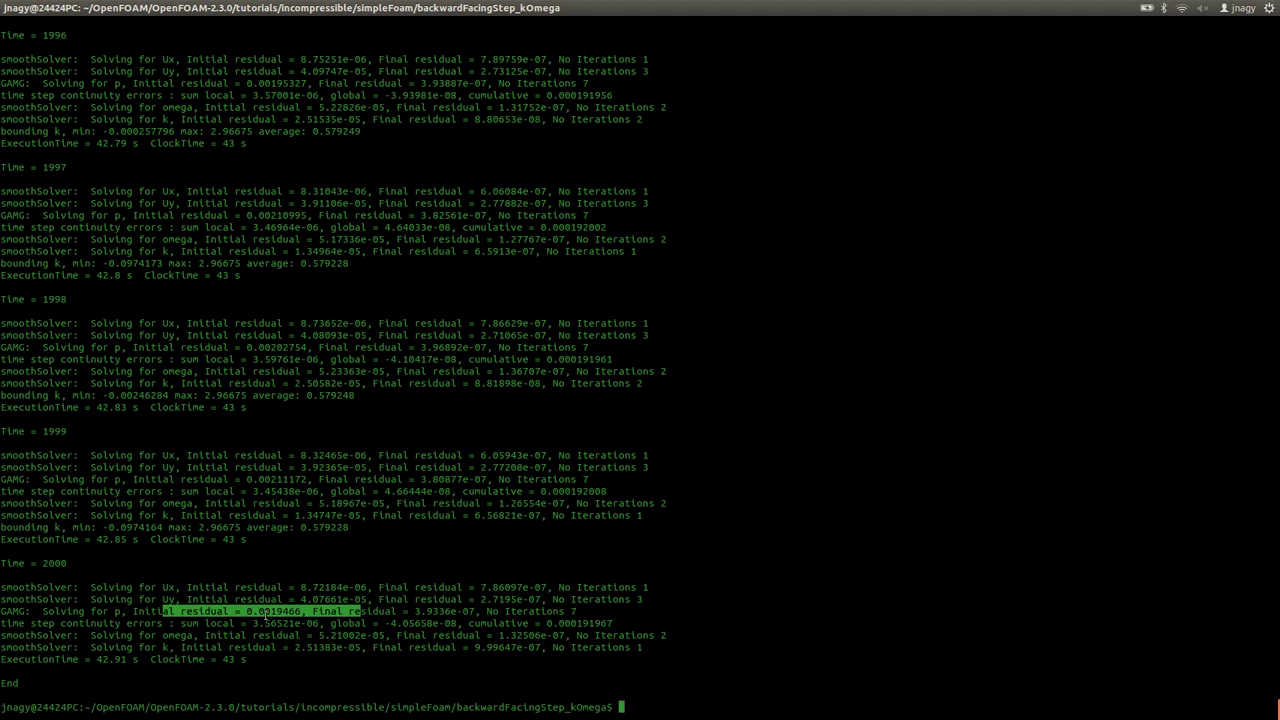
key(alt+Tab)
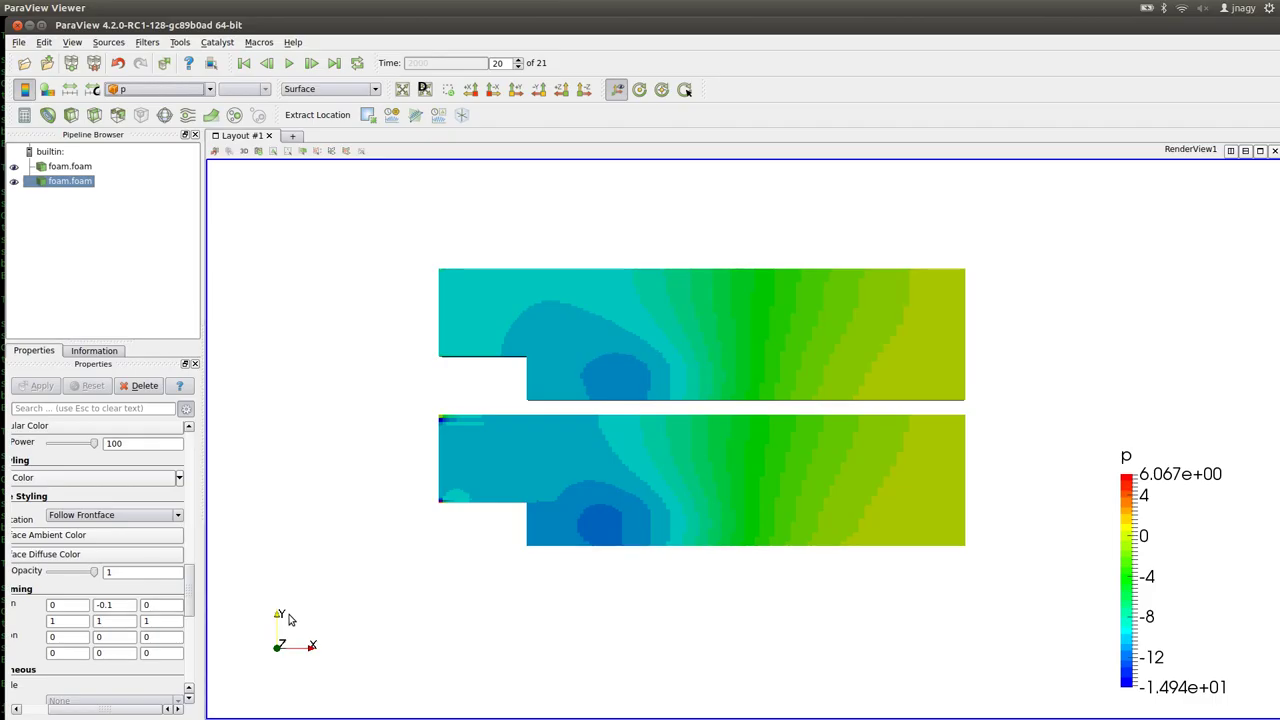
Step: Restart from the first time step and advance to time step 20, comparing the pressure fields of both cases
click(244, 65)
click(312, 64)
click(312, 64)
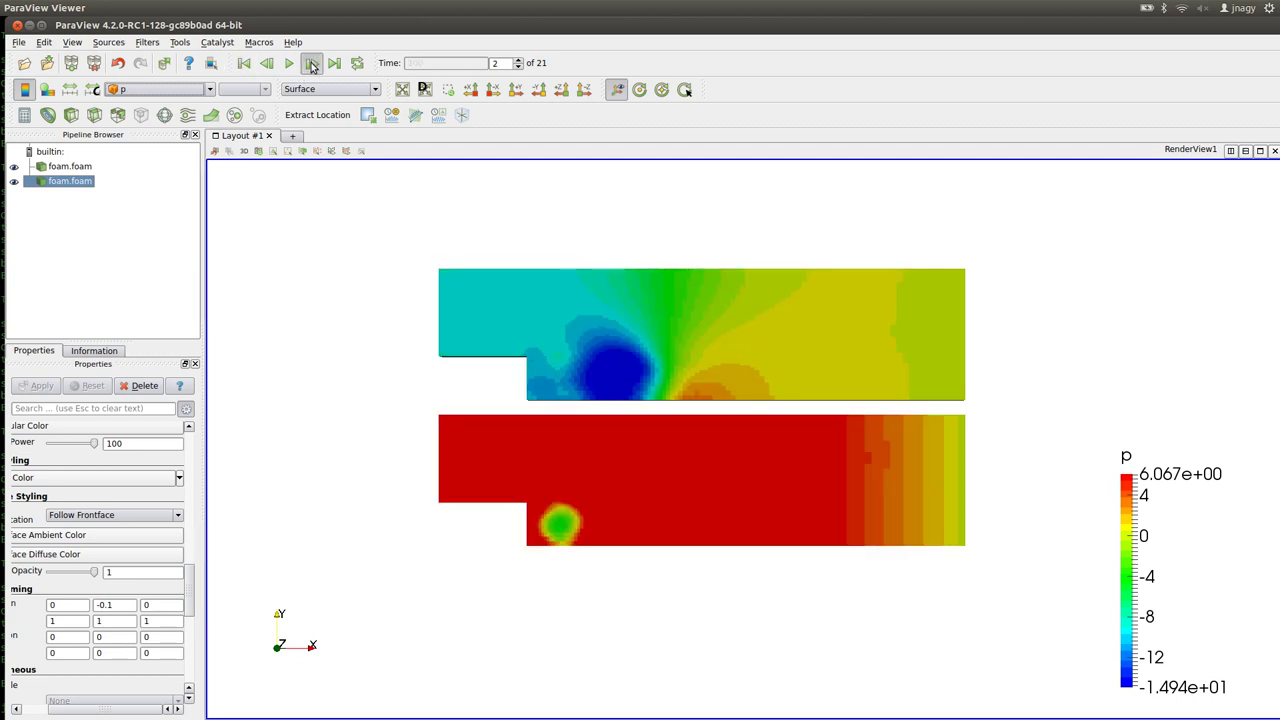
click(311, 64)
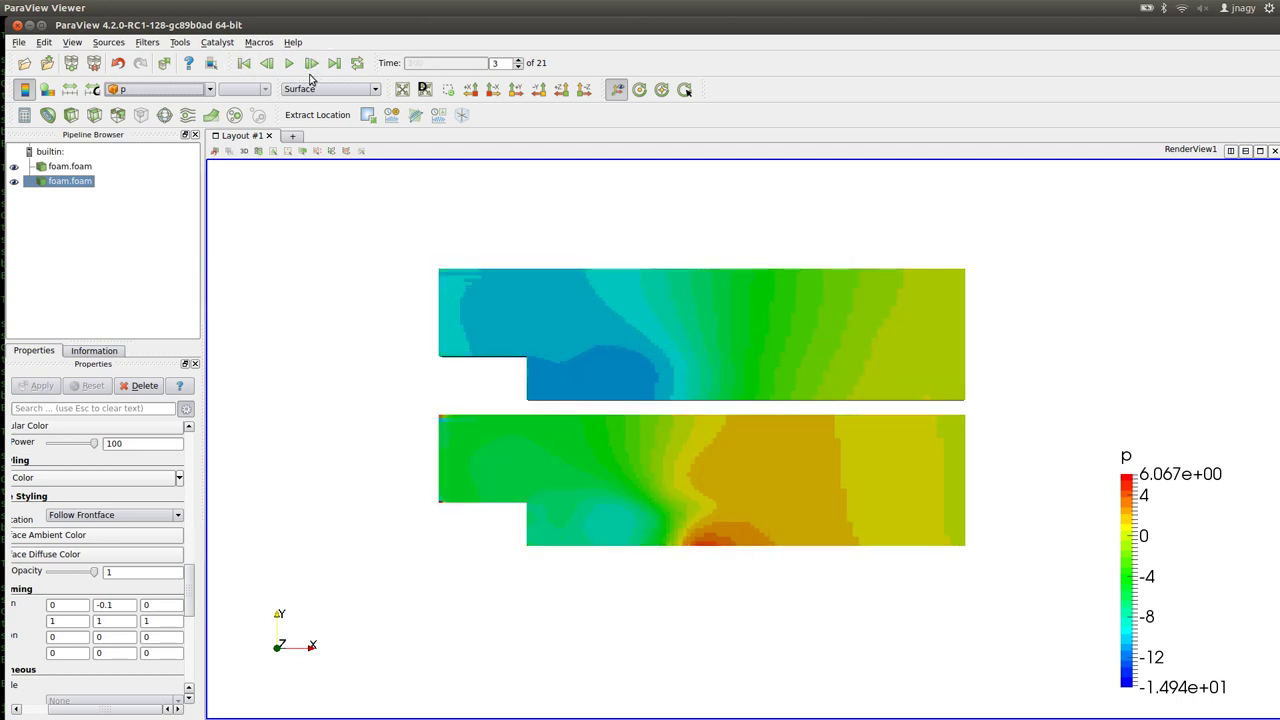
click(311, 64)
click(311, 64)
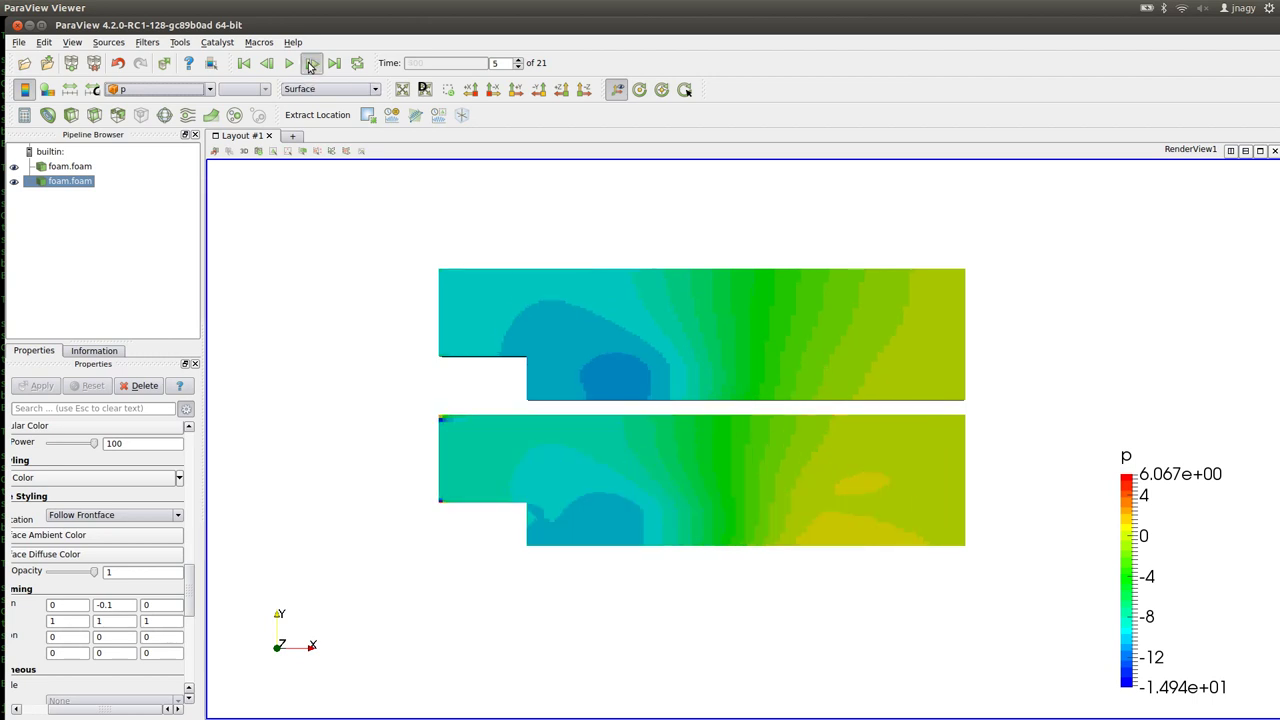
click(311, 64)
click(311, 64)
click(311, 64)
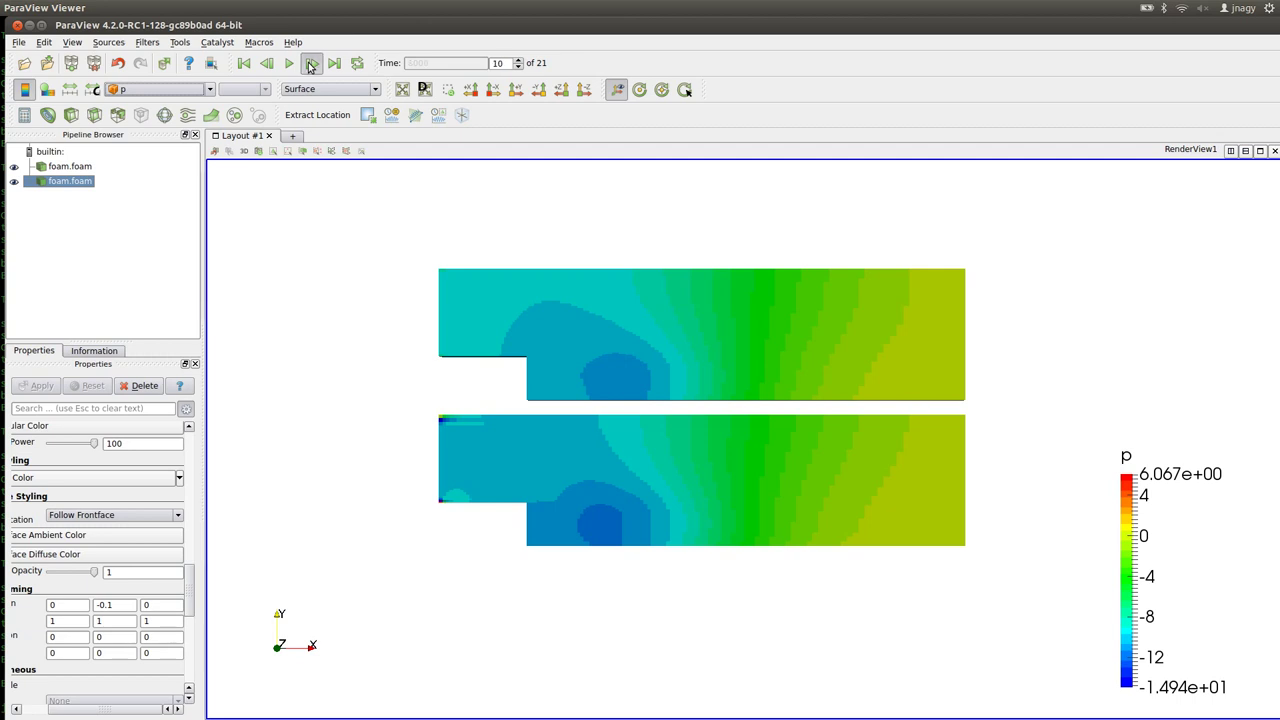
click(311, 64)
click(311, 64)
click(311, 64)
click(311, 64)
click(311, 64)
Step: Examine the pressure near the inlet and step of both cases up close, and bring both complete geometries back into view
scroll(678, 438, up, 3)
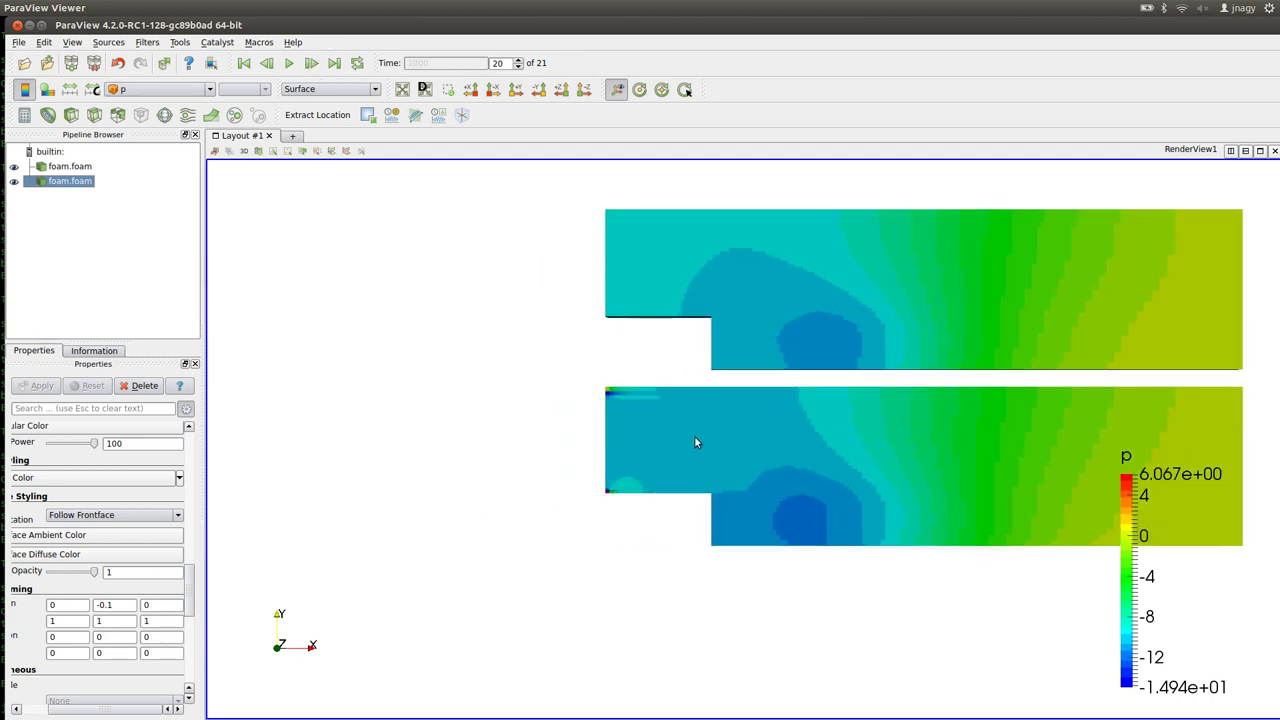
scroll(626, 355, up, 1)
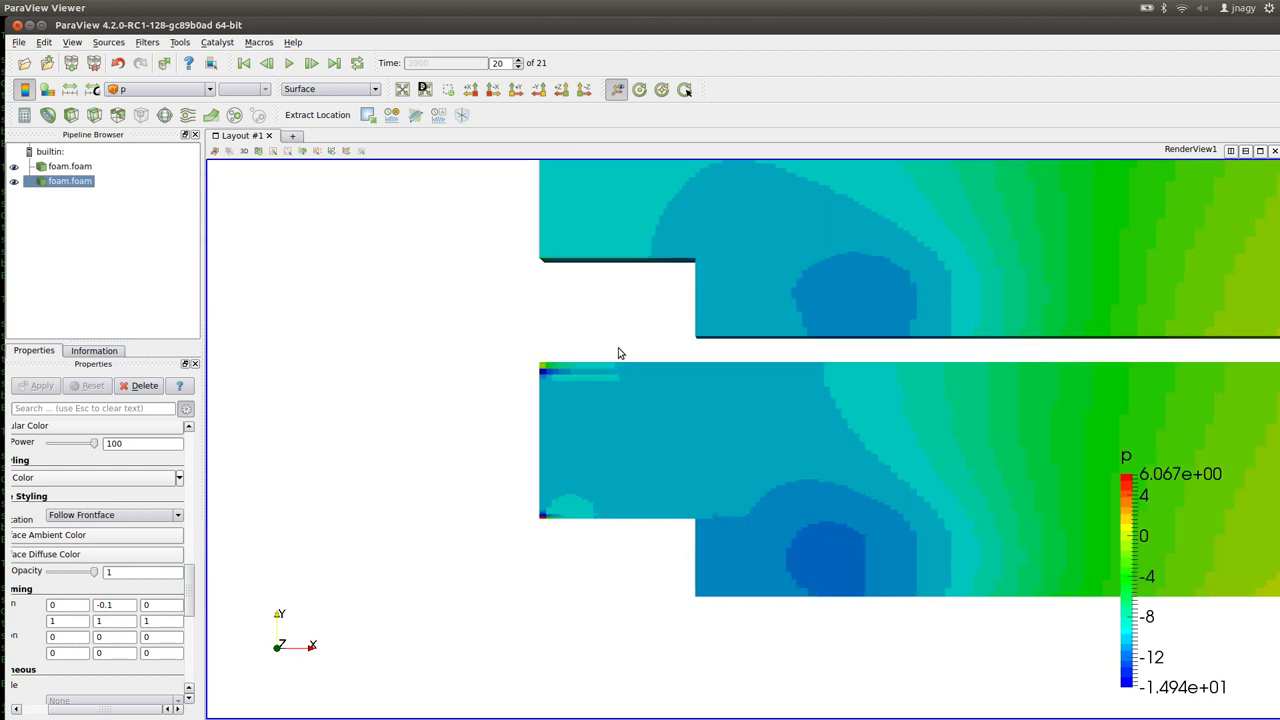
scroll(437, 345, up, 1)
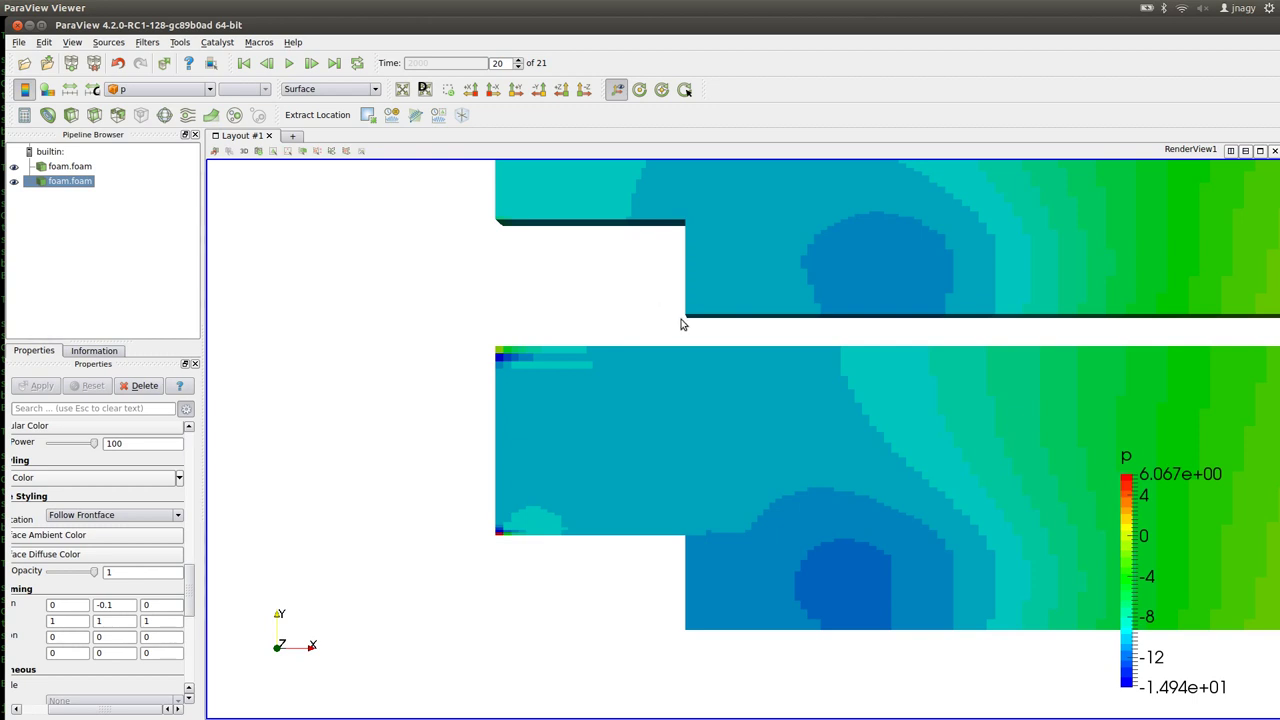
scroll(675, 350, down, 1)
scroll(449, 391, down, 1)
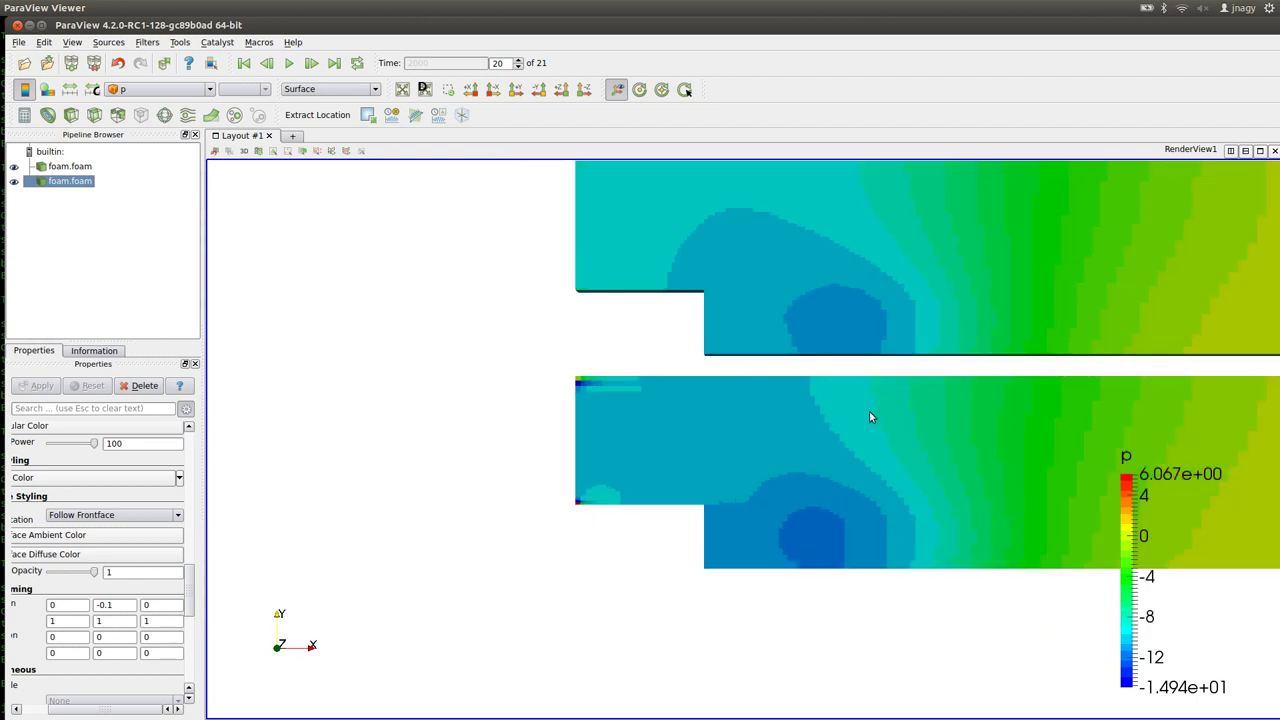
scroll(869, 394, down, 1)
scroll(893, 396, down, 1)
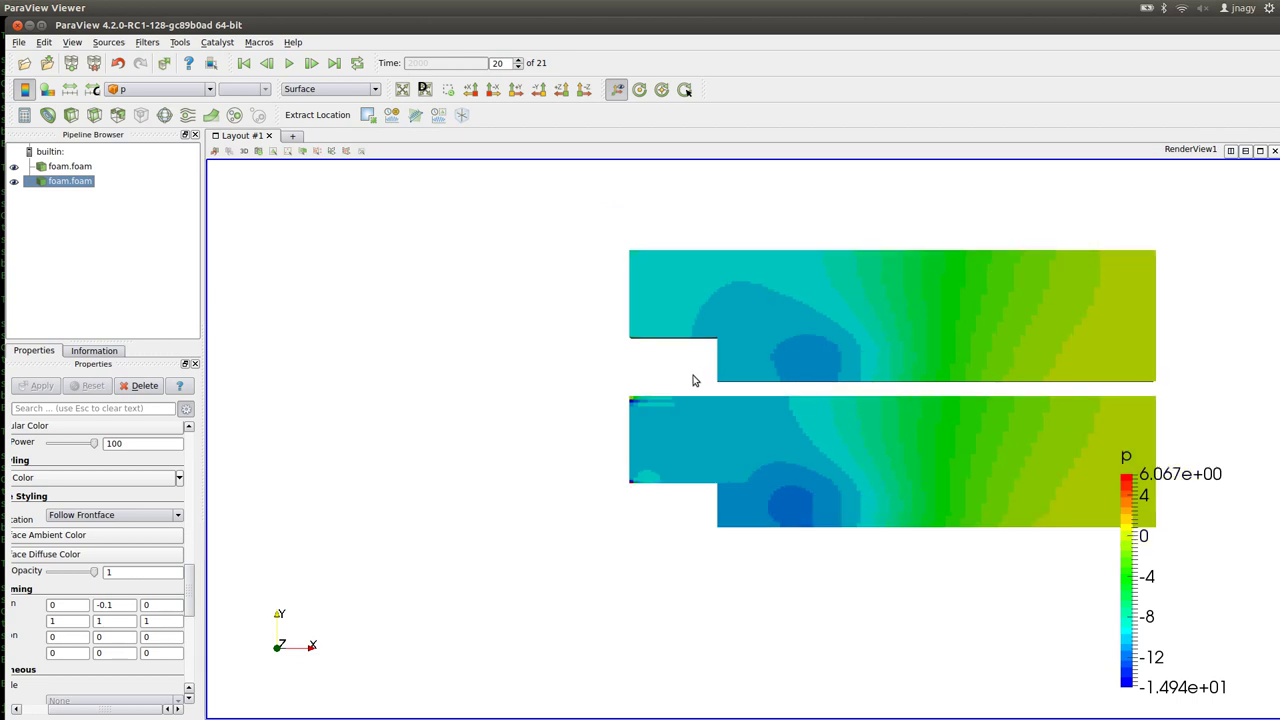
scroll(690, 377, down, 1)
drag(608, 371, 726, 391)
scroll(727, 393, up, 2)
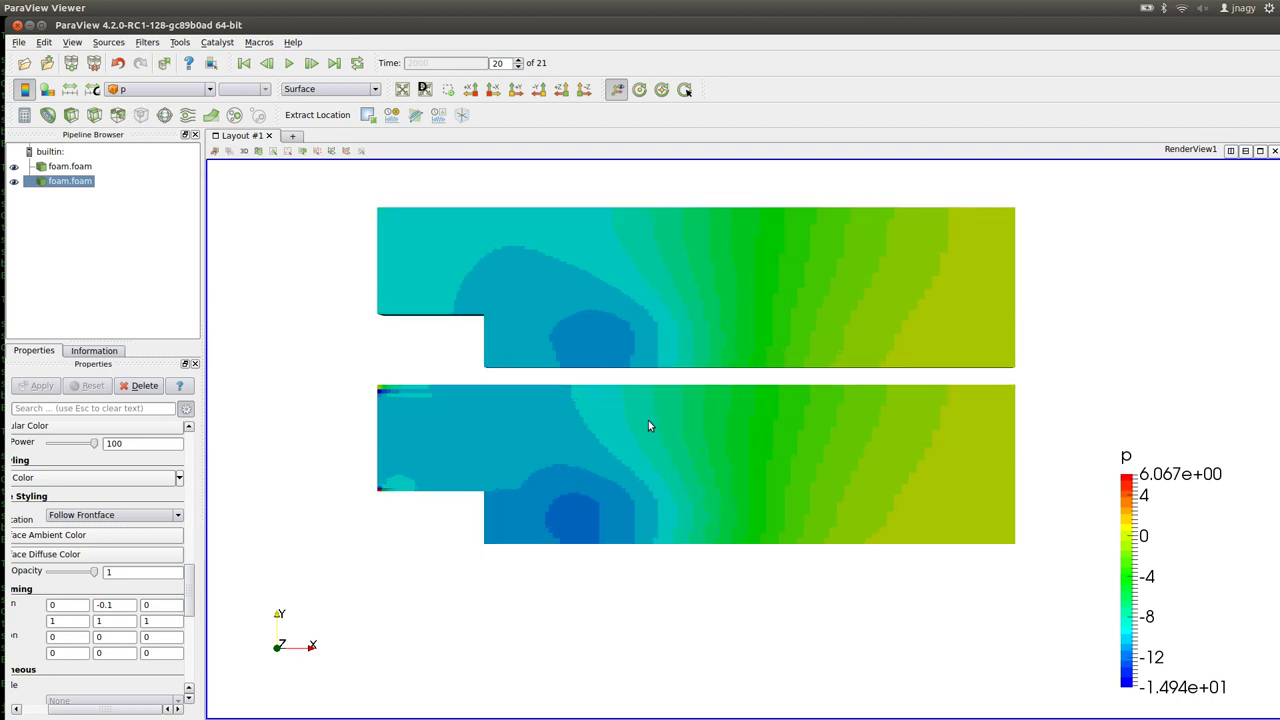
Step: Color both cases by the turbulent kinetic energy k
click(160, 89)
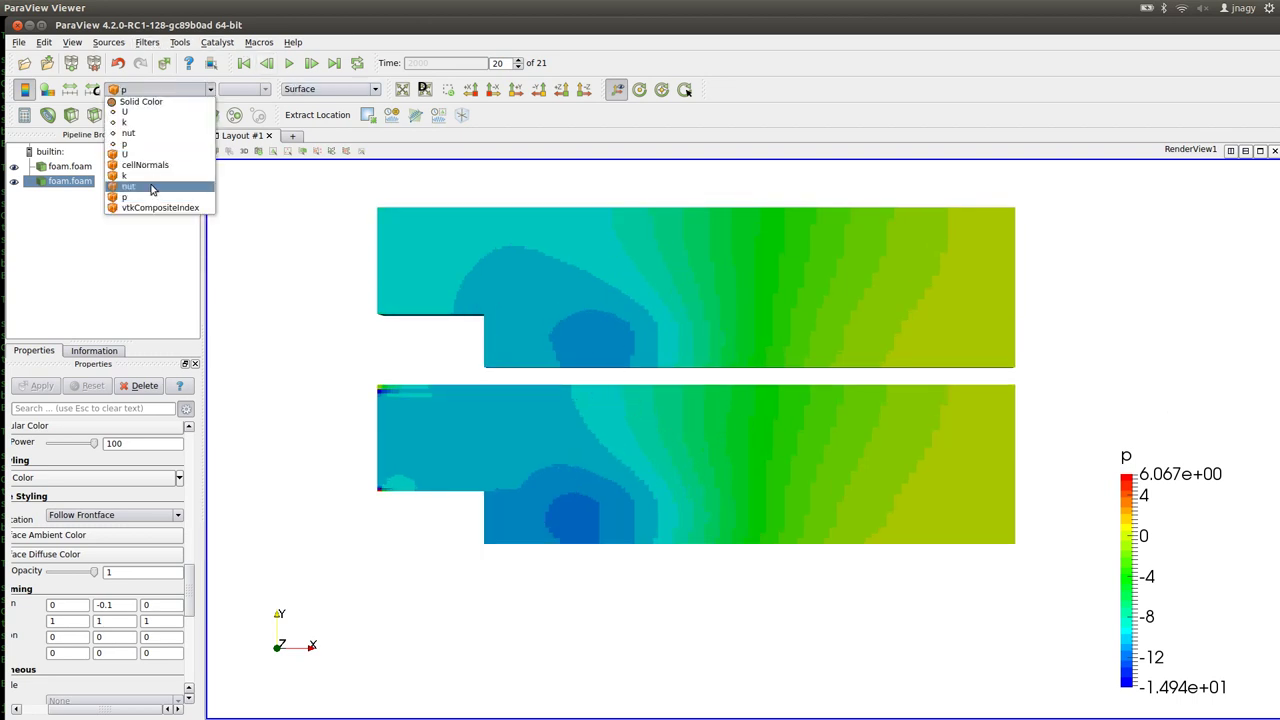
click(115, 180)
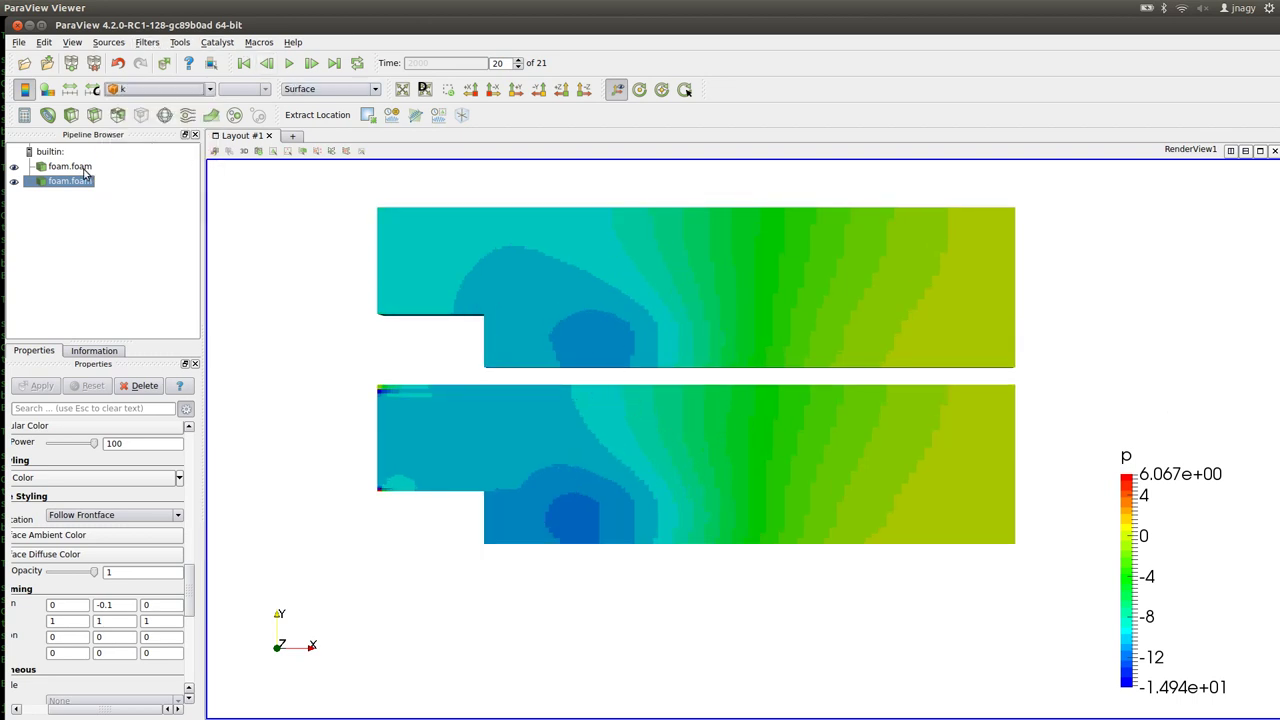
click(150, 89)
click(125, 124)
Step: Restart from the first time step and advance to time step 20, comparing the k fields of both cases
click(244, 64)
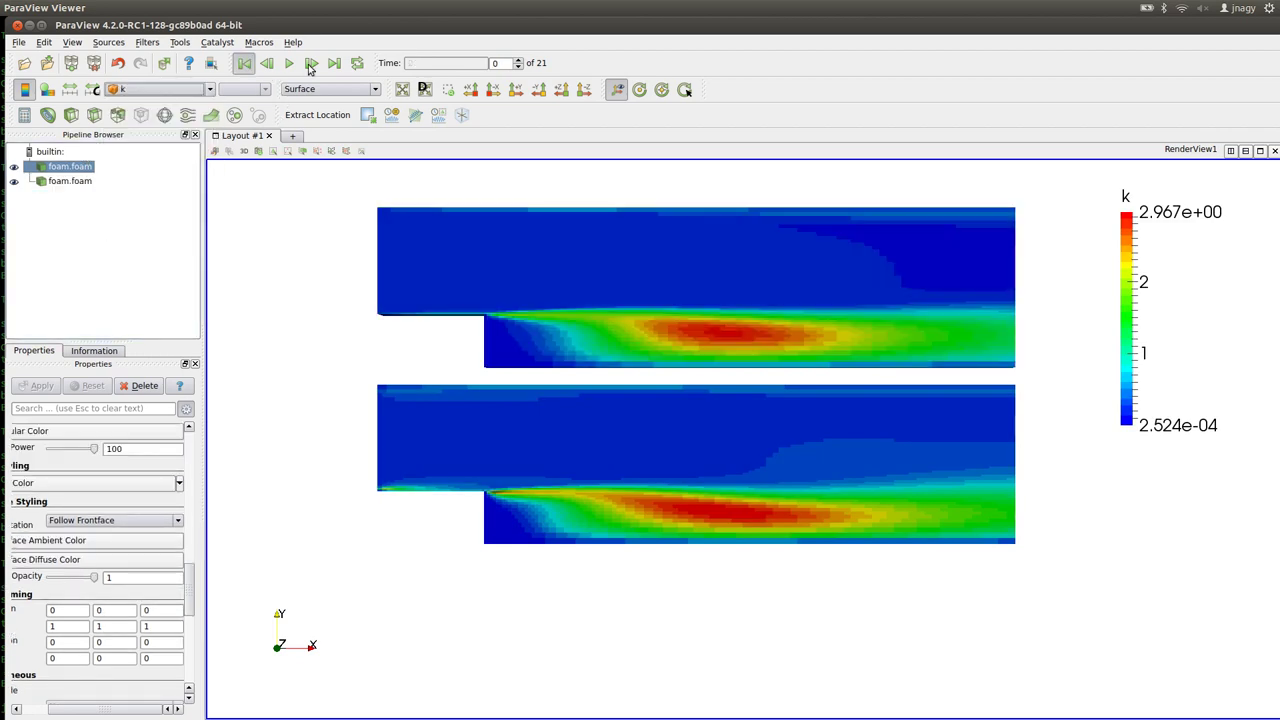
click(311, 64)
click(311, 64)
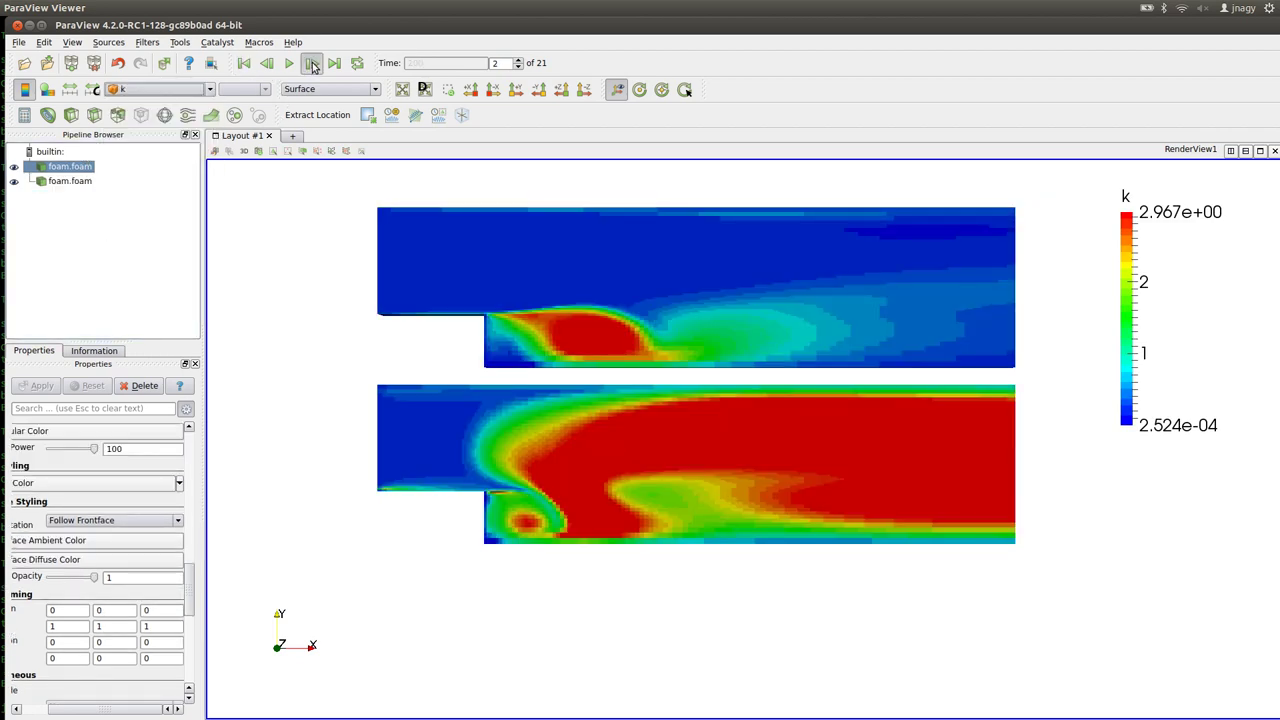
click(311, 64)
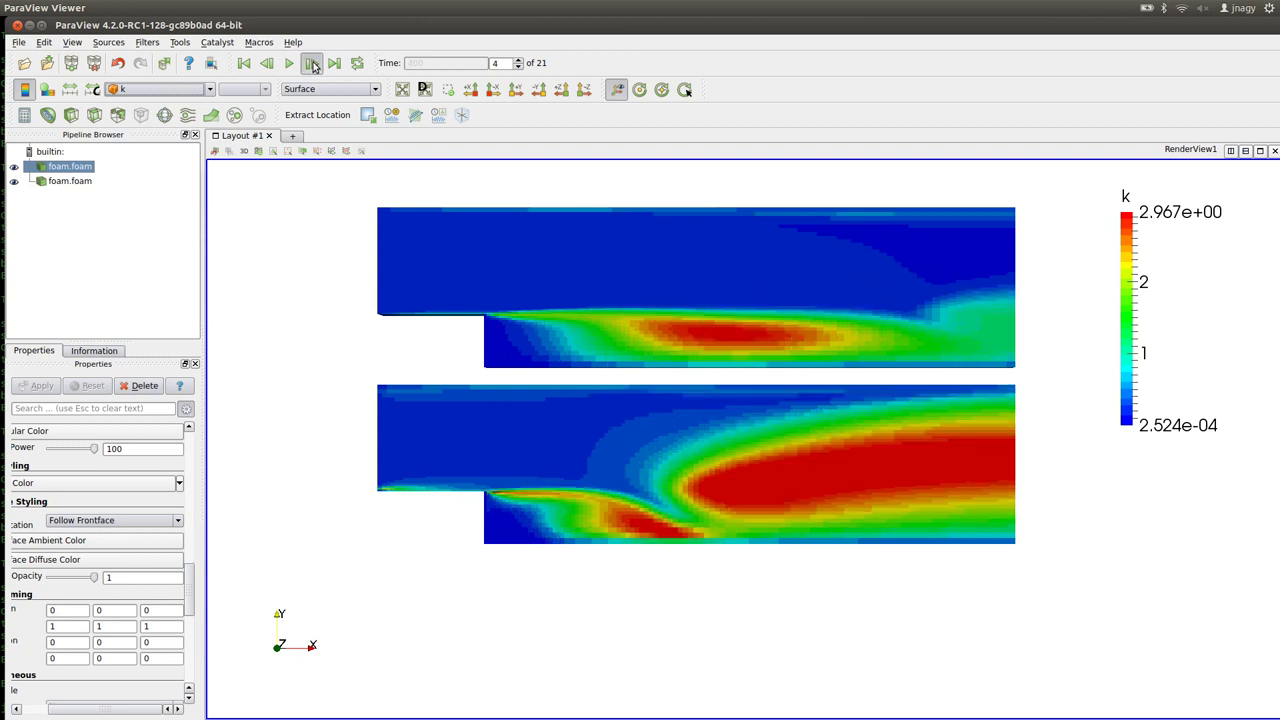
click(311, 64)
click(311, 64)
click(311, 64)
click(311, 64)
click(311, 64)
click(311, 64)
click(311, 64)
click(311, 64)
click(311, 64)
click(311, 64)
click(311, 64)
click(311, 64)
click(311, 64)
click(311, 64)
click(311, 64)
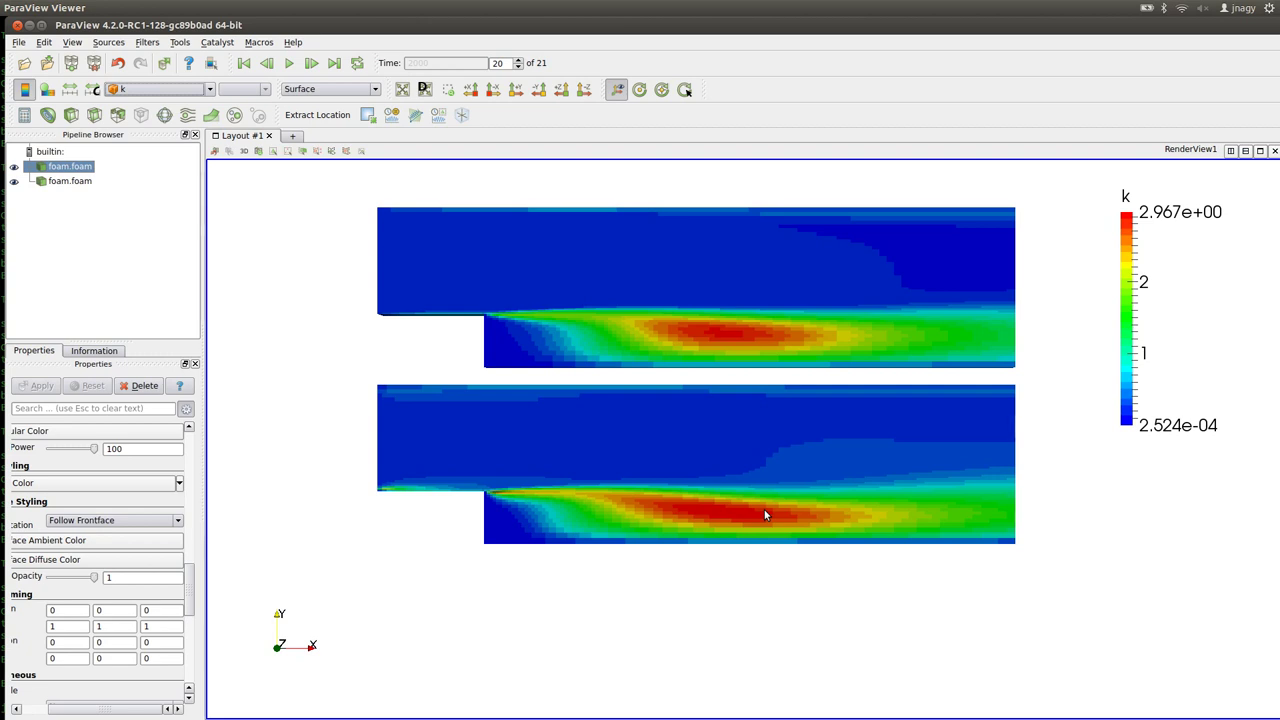
Step: Color both cases by the cell-based turbulent viscosity nut
click(145, 89)
click(152, 199)
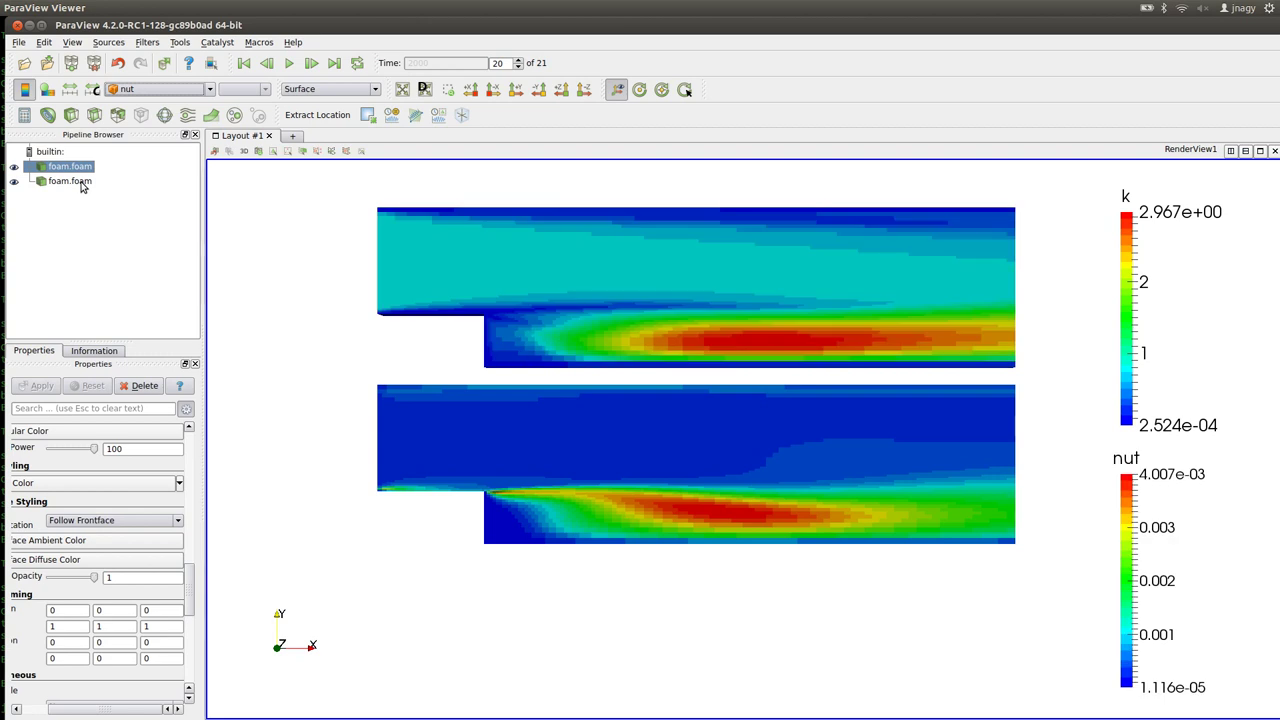
click(70, 181)
click(160, 89)
click(134, 187)
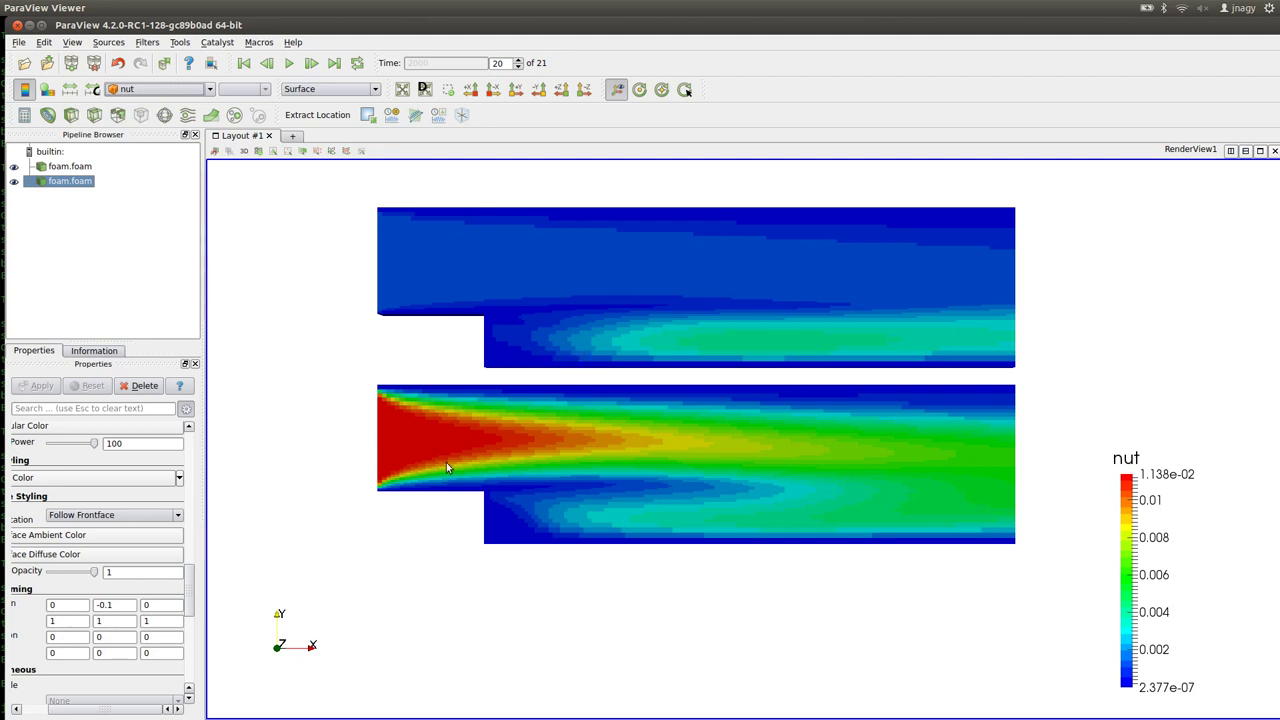
Step: Compare nut with the color scale fitted first to the k-epsilon case's data range and then to the k-omega case's
click(80, 167)
click(70, 89)
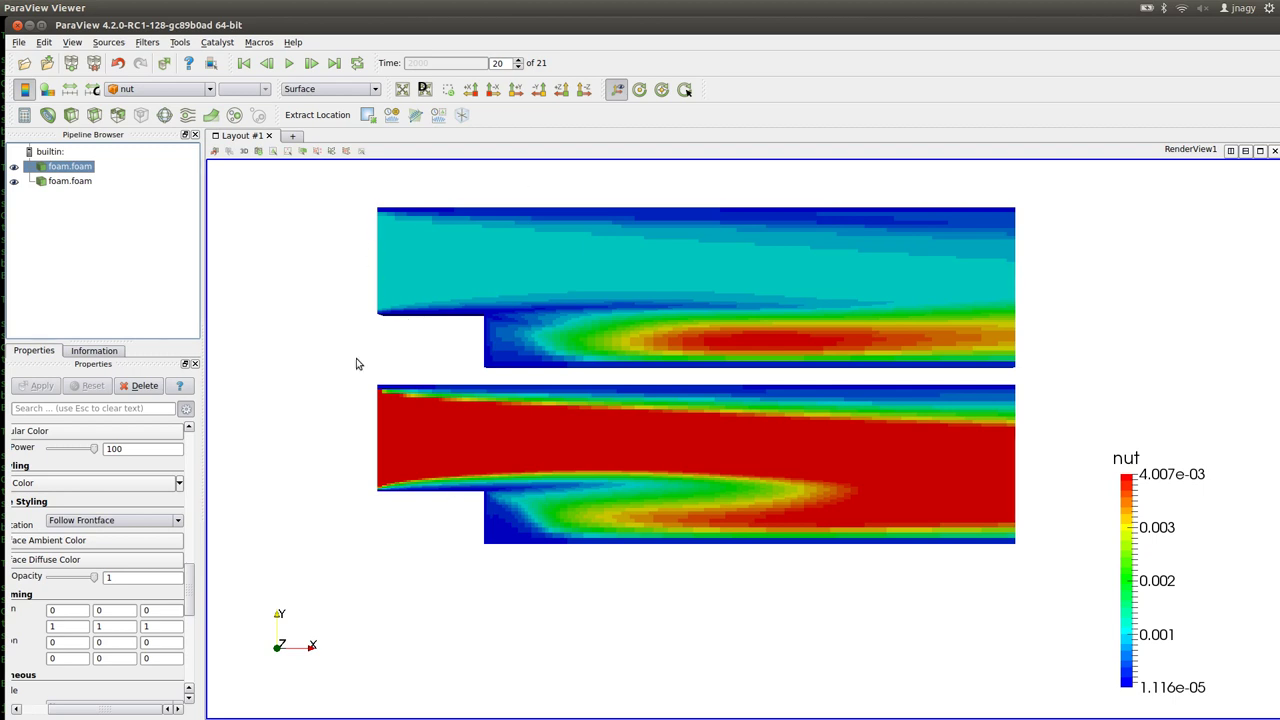
click(63, 183)
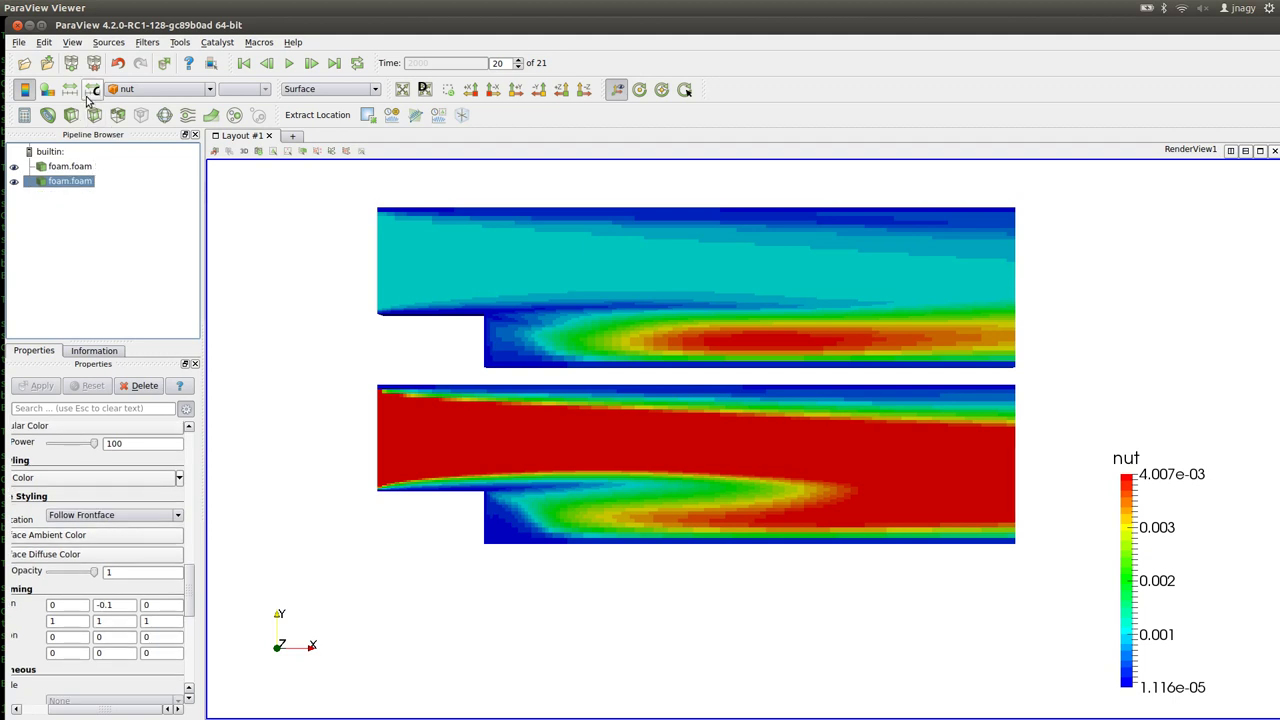
click(70, 91)
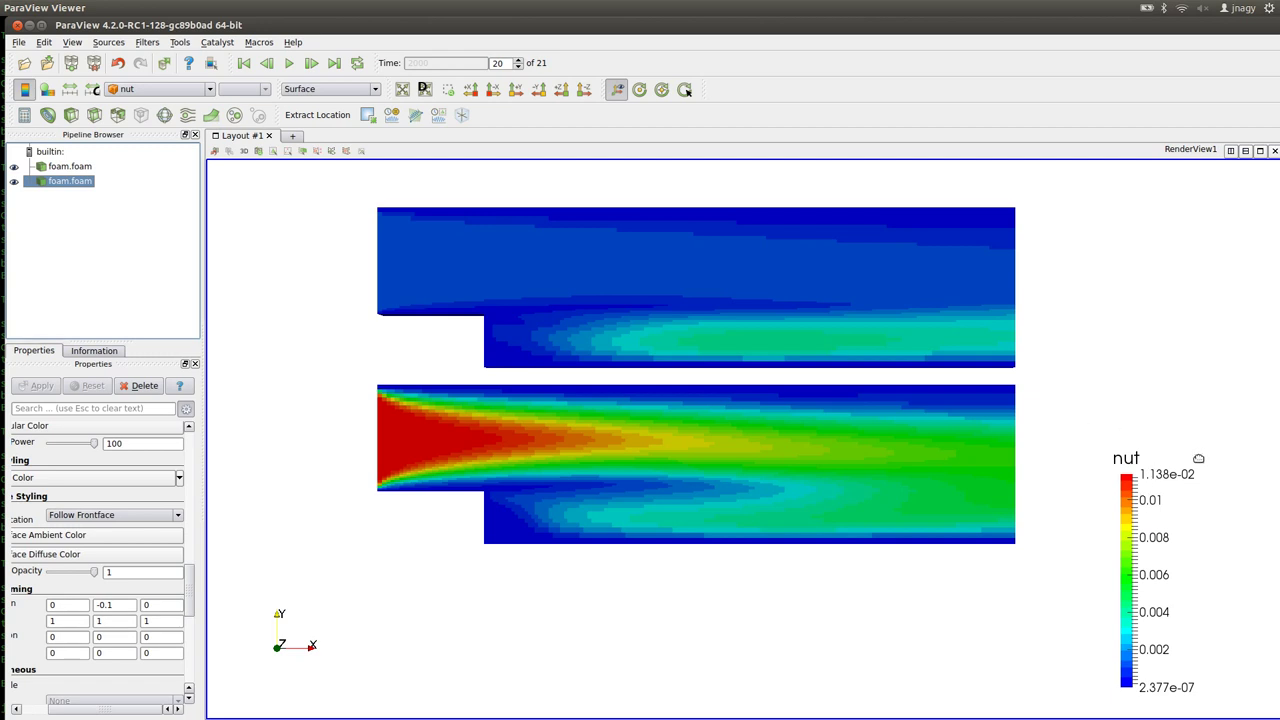
Step: Switch to the inlet boundary condition slide to review the k, epsilon and omega formulas, and return to ParaView
key(alt+Tab)
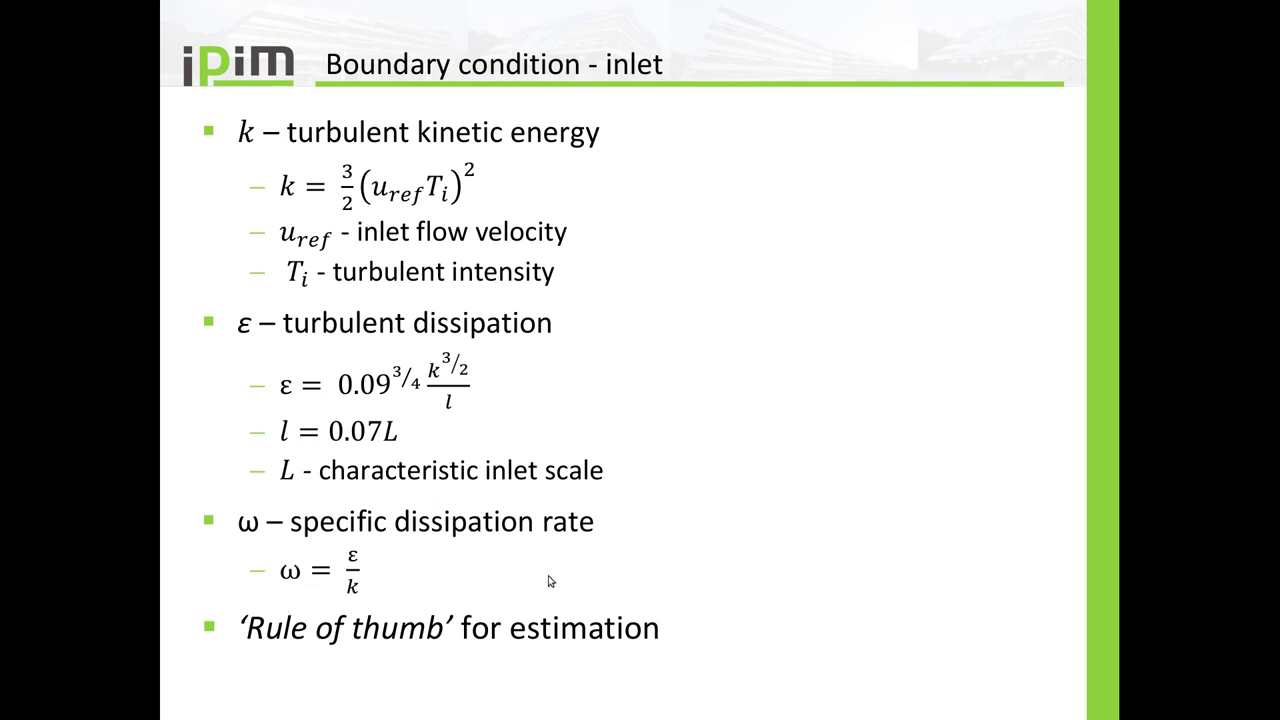
key(alt+Tab)
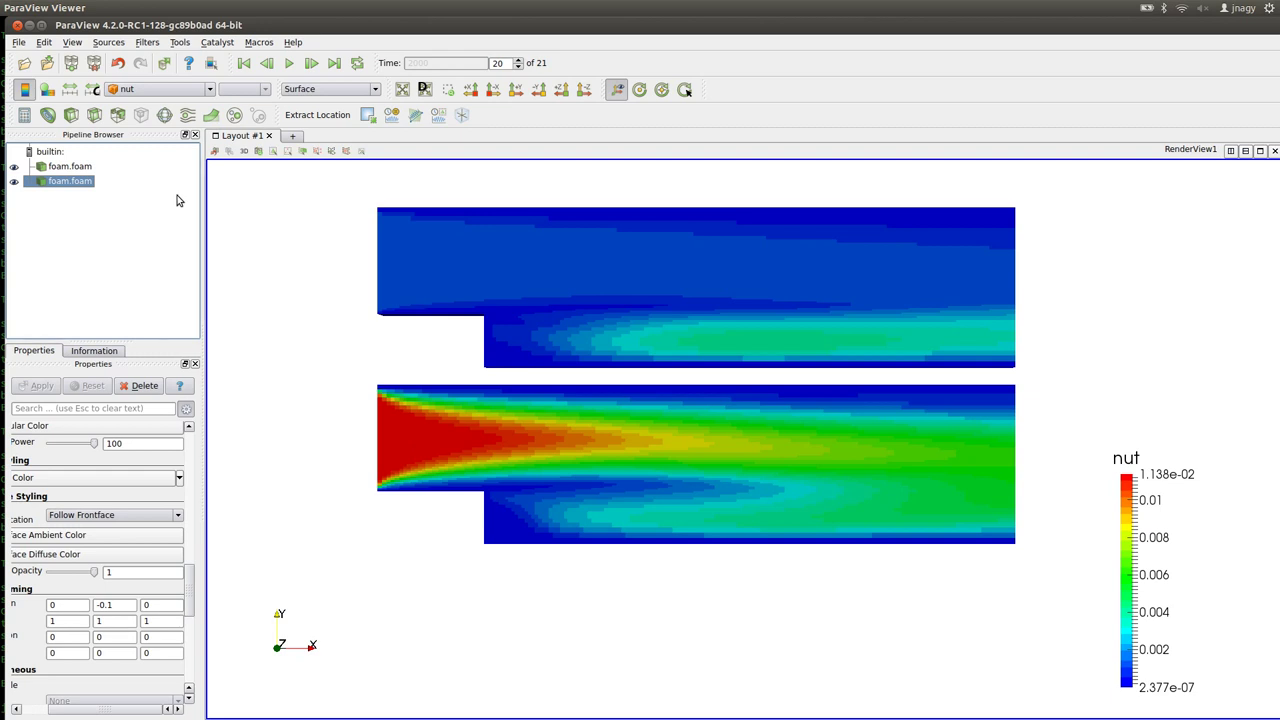
click(166, 91)
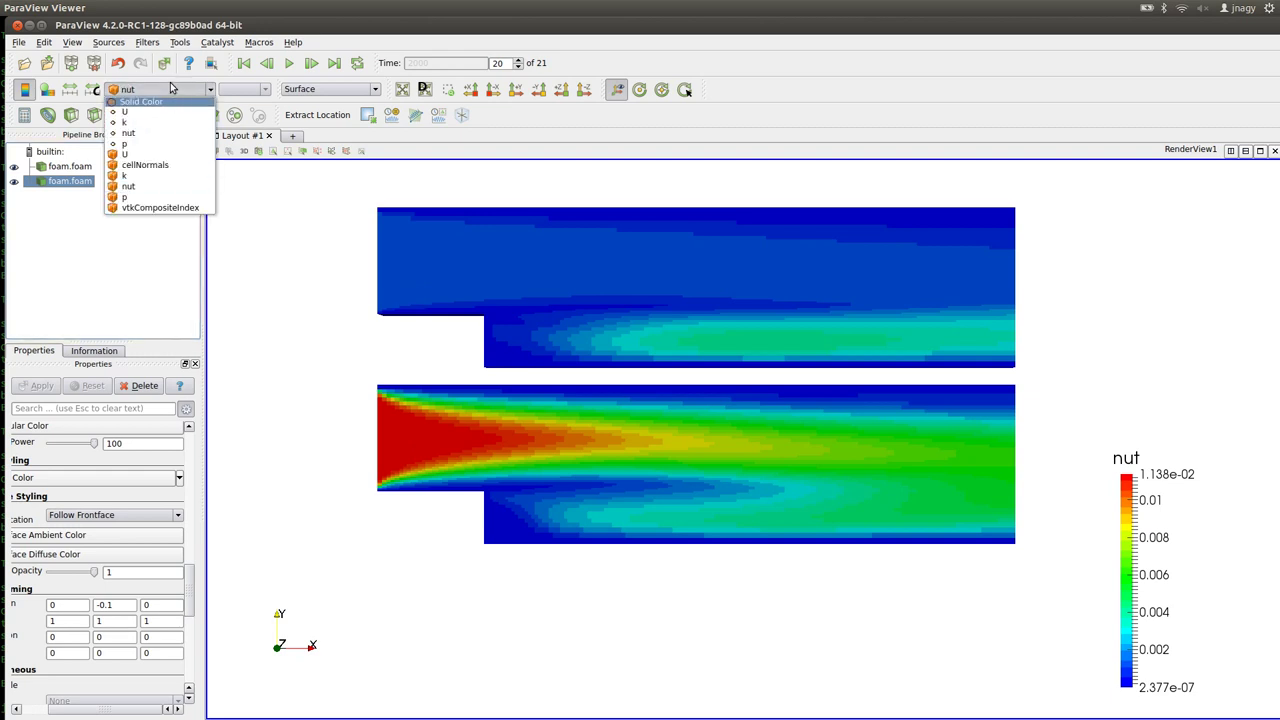
click(168, 87)
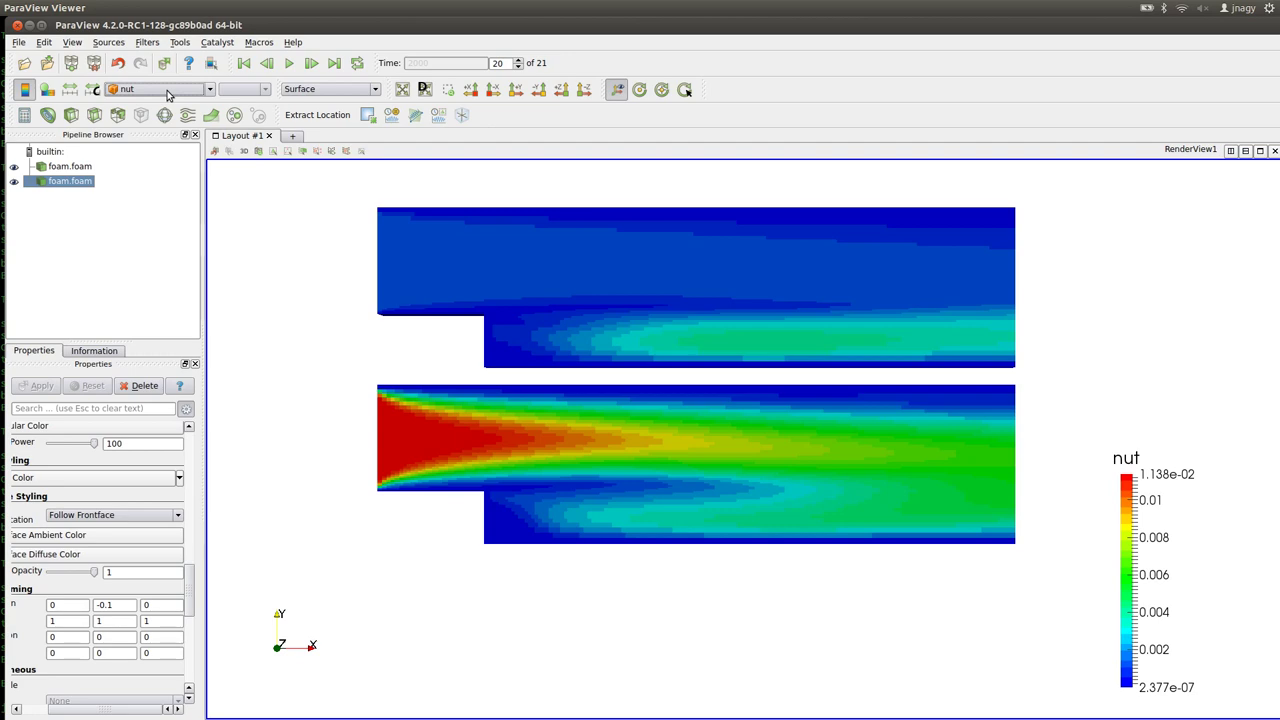
key(alt+Tab)
key(alt+shift+Tab)
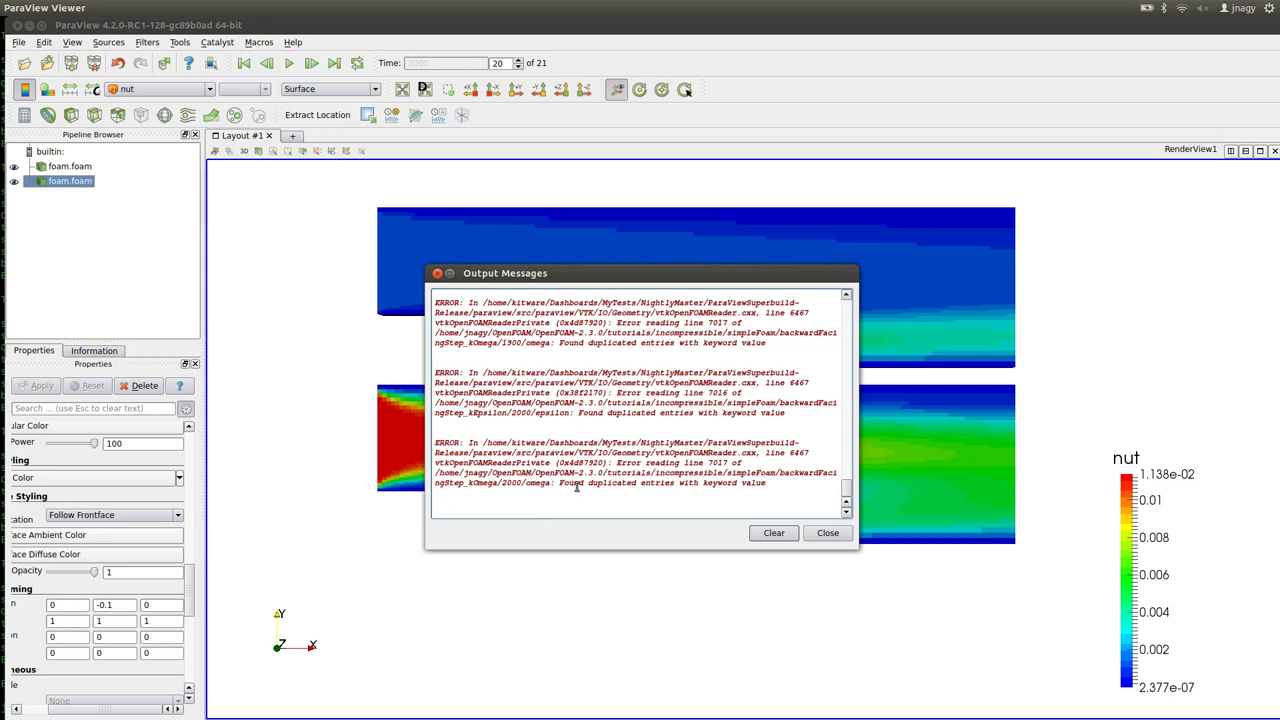
click(154, 265)
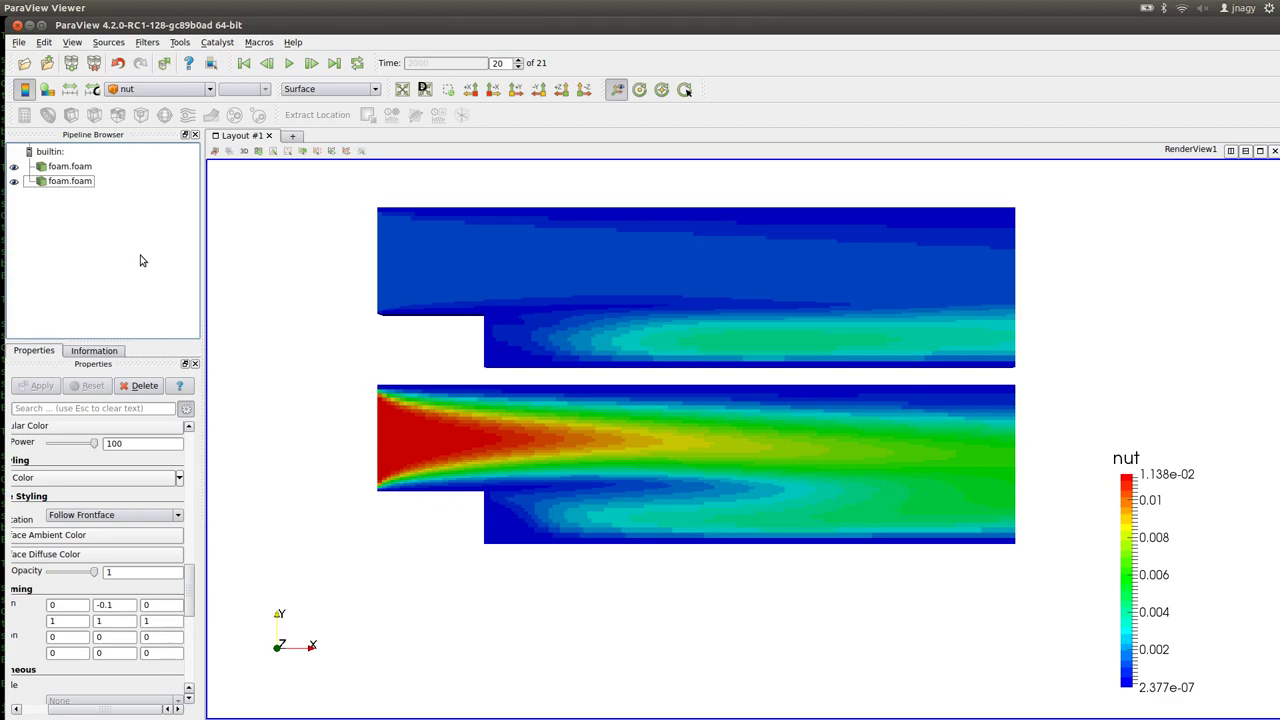
Step: Switch to the terminal and change from the k-omega case into the backwardFacingStep_LRR case directory
key(alt+Tab)
key(alt+Tab)
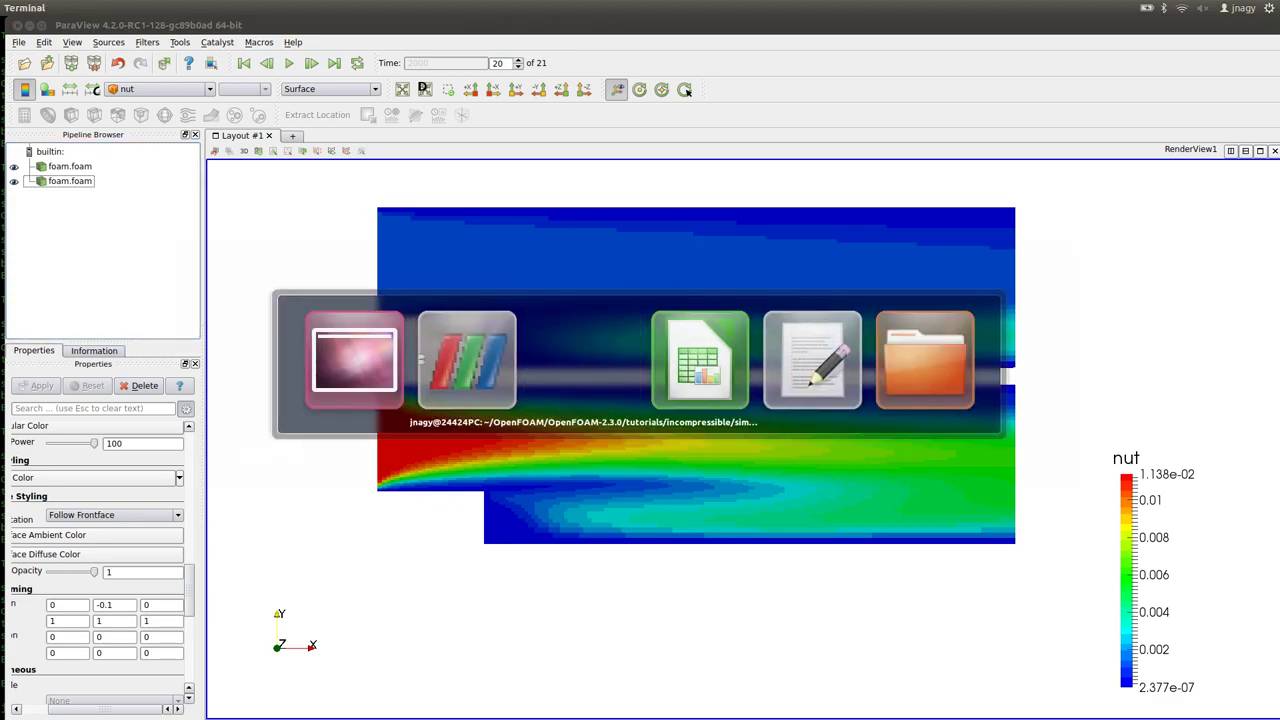
text(cd ..)
key(Return)
text(cd ba)
key(Tab)
text(L)
key(Tab)
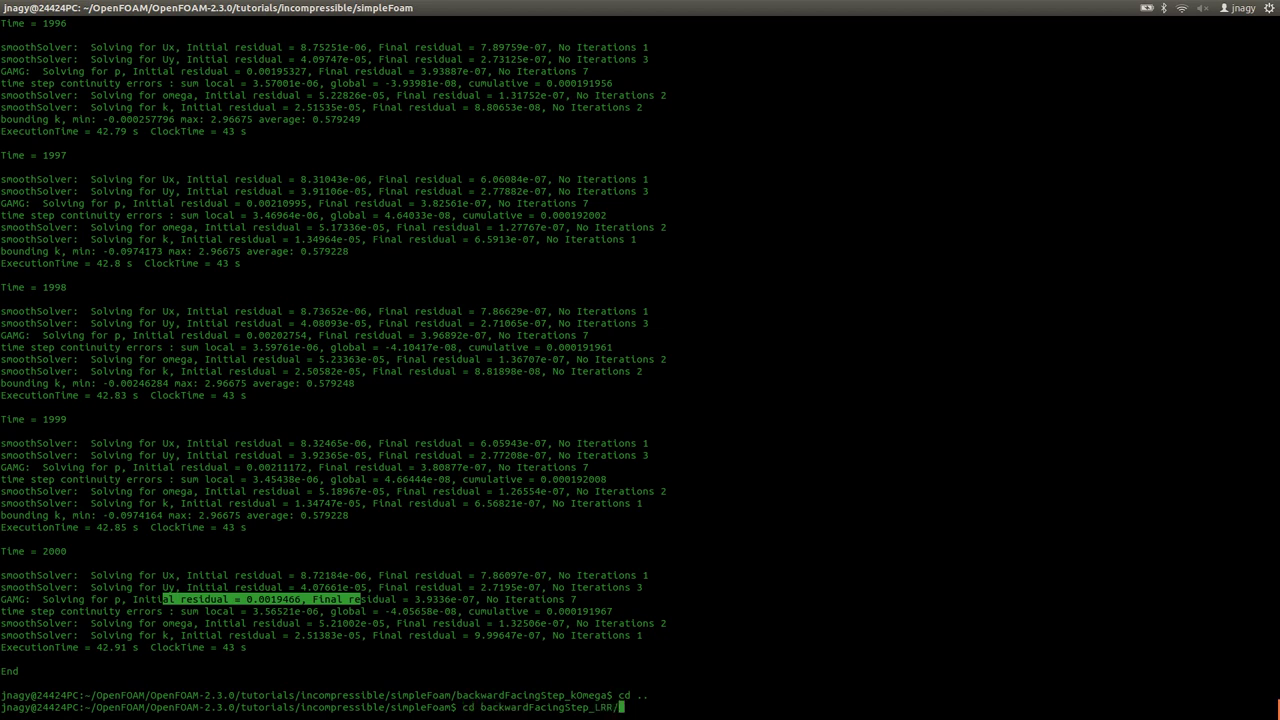
key(Return)
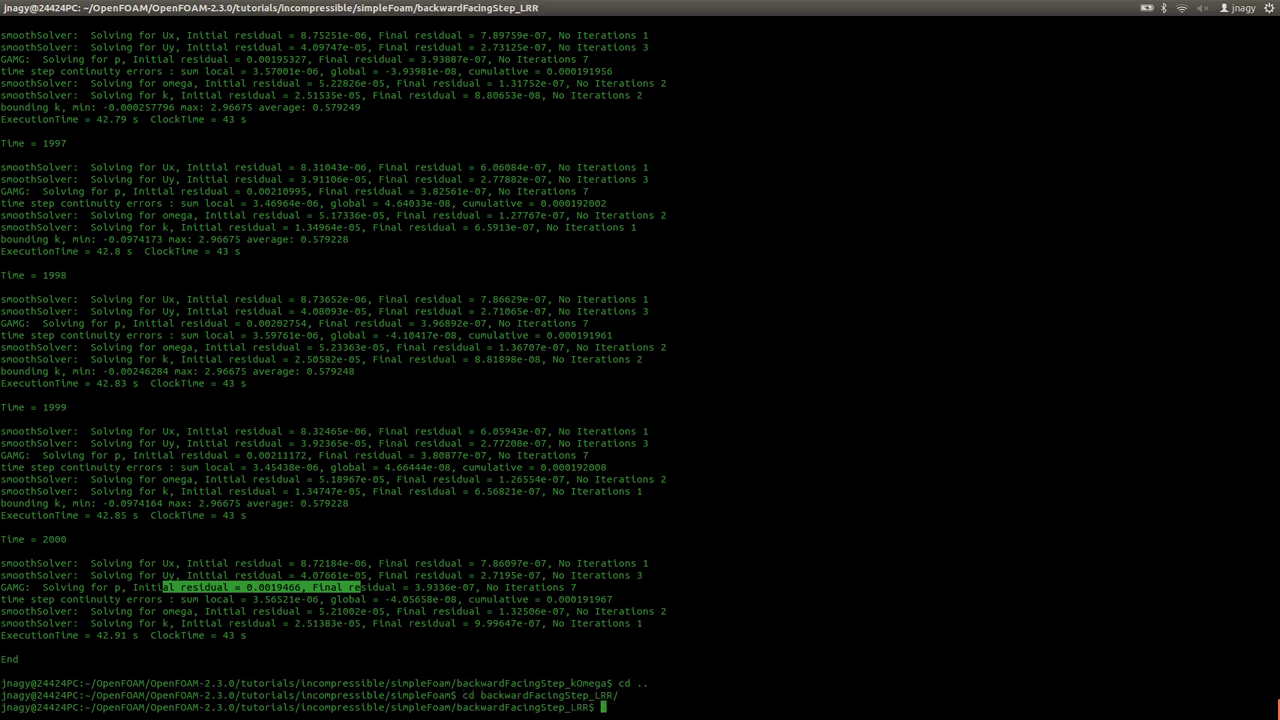
key(Return)
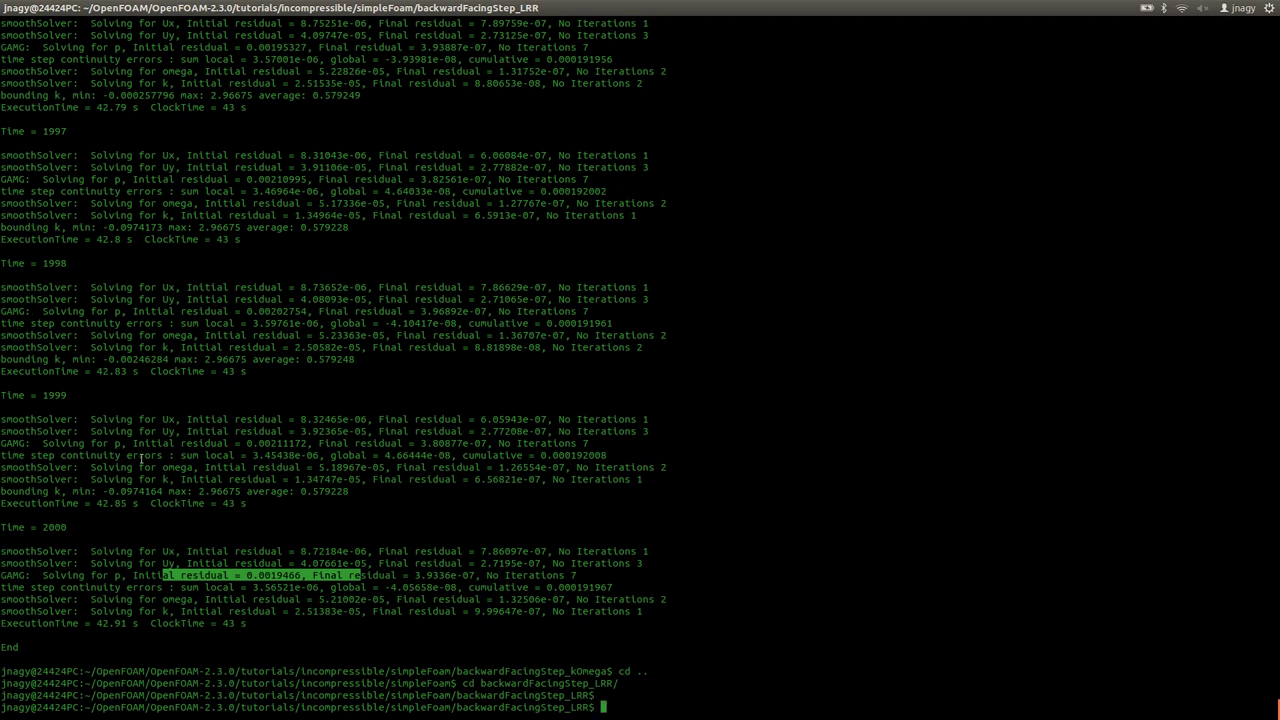
Step: Highlight the omega and k solver lines, and list the contents of the LRR case's 0 and constant directories
drag(92, 467, 296, 467)
drag(128, 479, 240, 479)
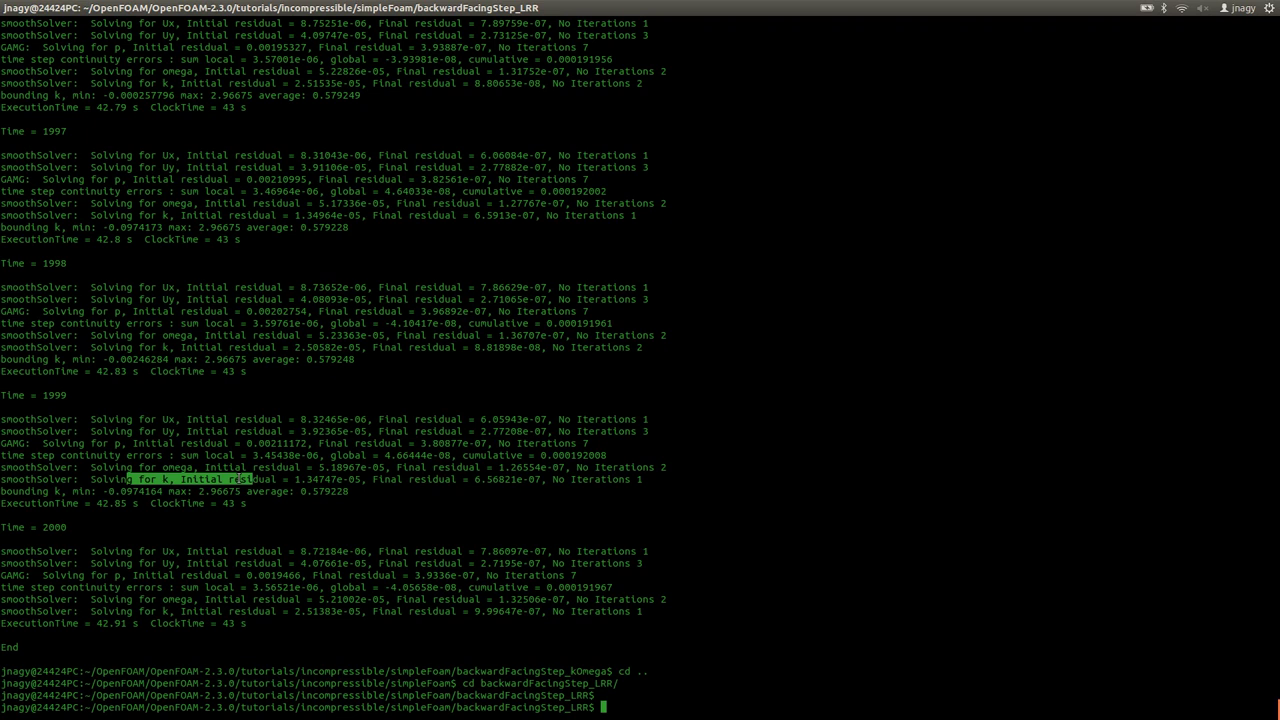
text(ls 0)
key(Return)
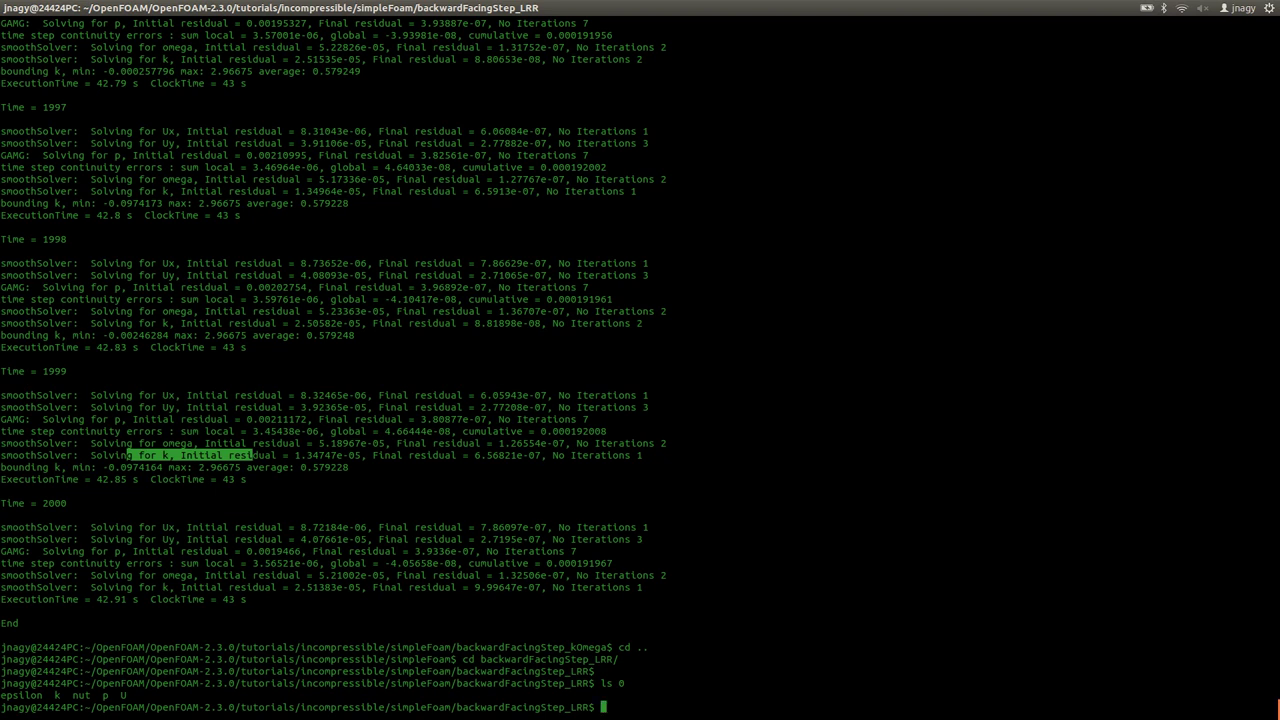
text(R)
key(BackSpace)
key(BackSpace)
text(ls constant/)
key(Return)
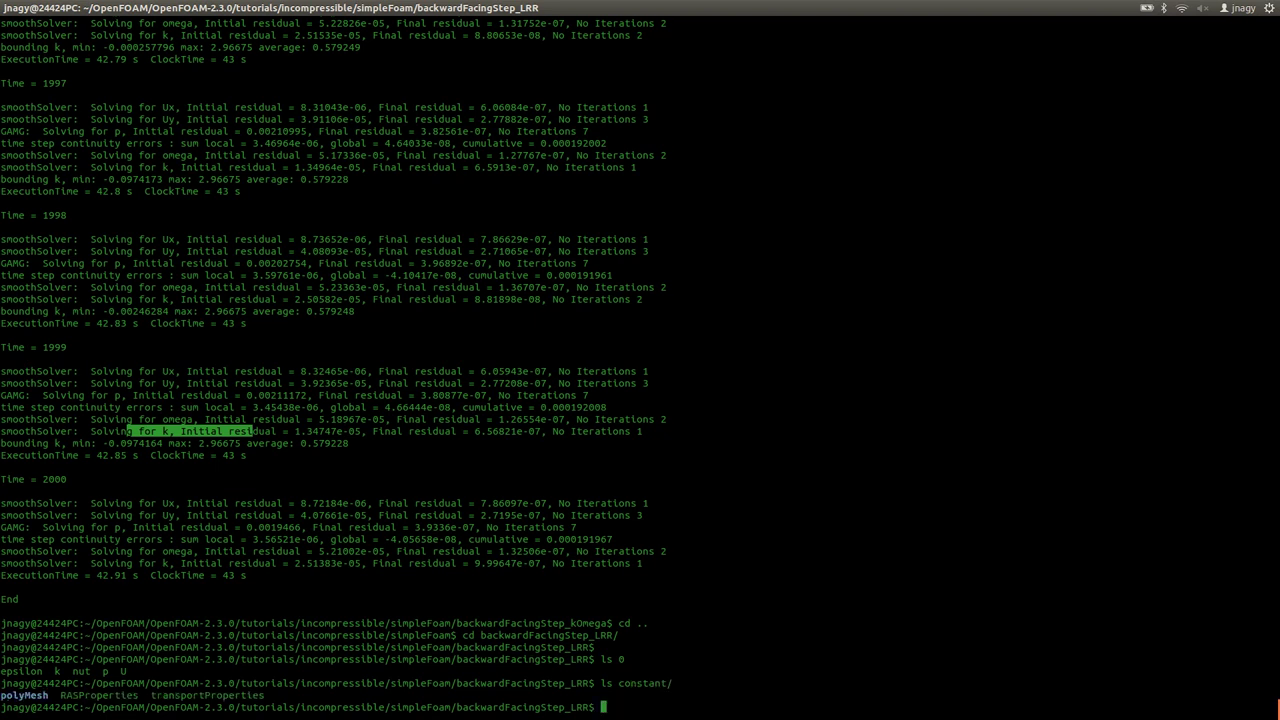
Step: Copy turbulenceProperties from ../../pisoFoam/ras/cavity/constant into the LRR case's constant directory and list that directory
text(cp ../../pl)
key(Tab)
text(ras/cavity)
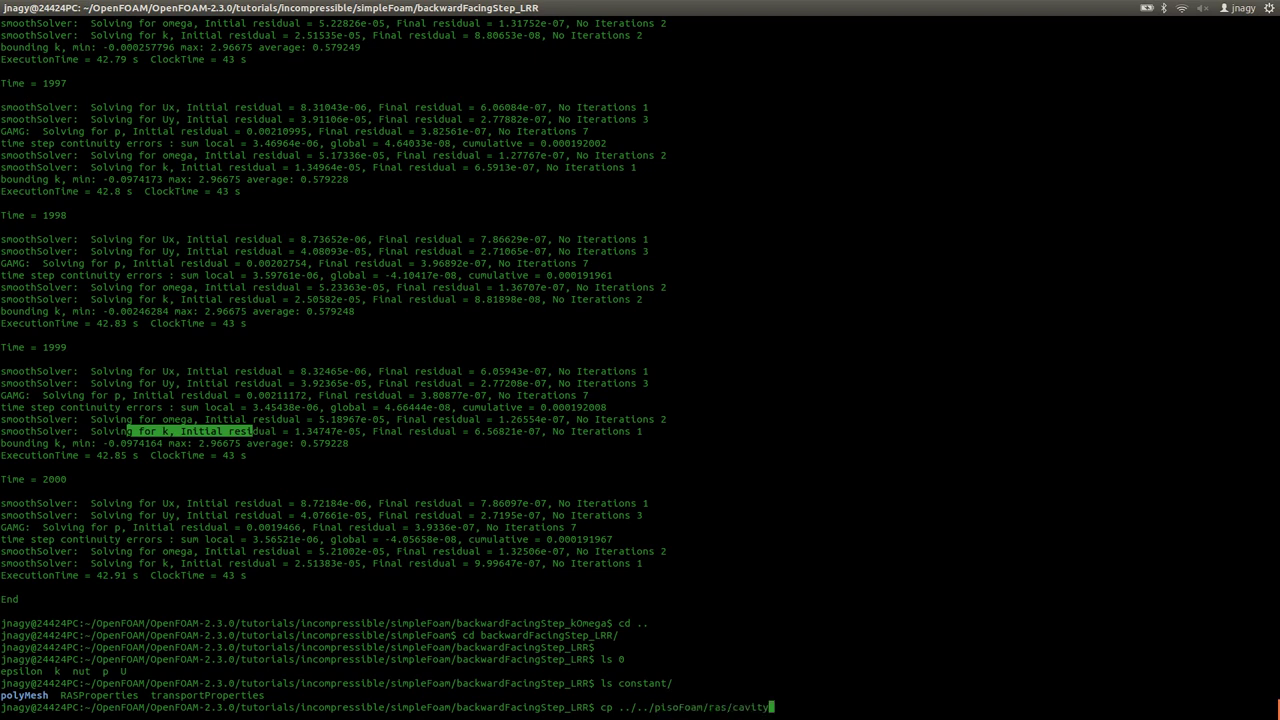
text(/co)
key(Tab)
text(tu)
key(Tab)
text(co)
key(Tab)
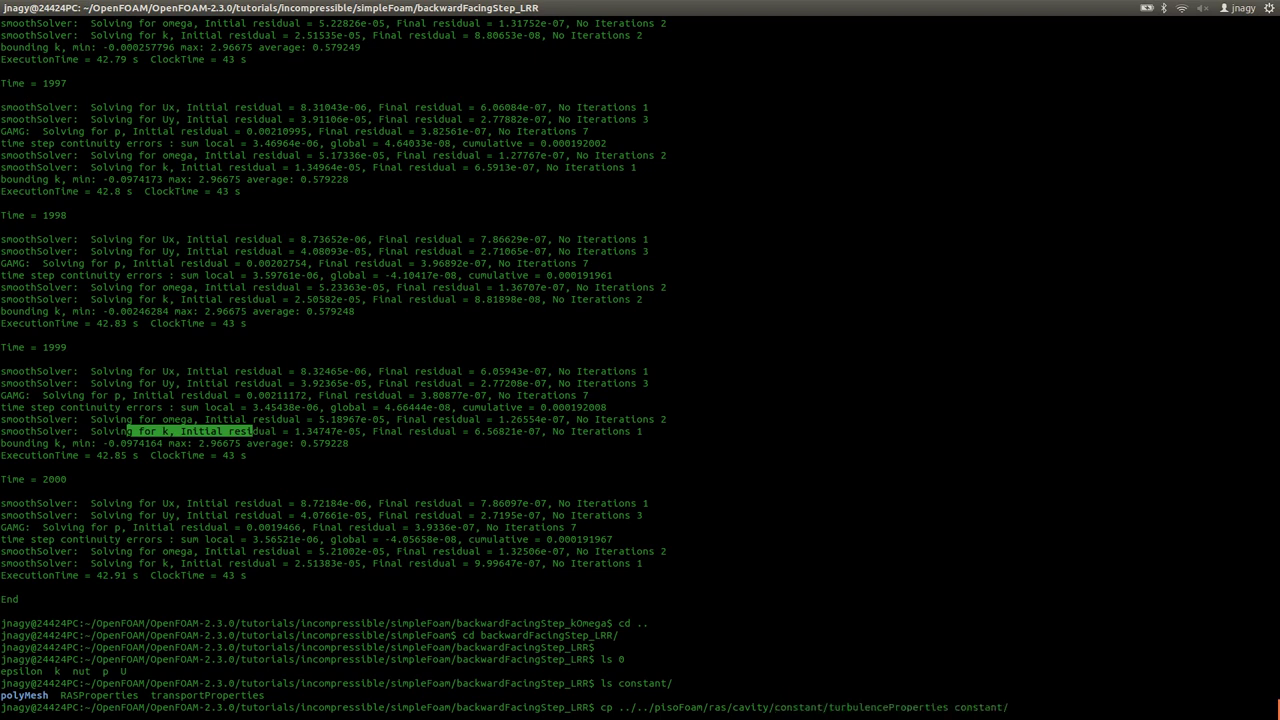
key(Return)
text(ls constant/)
key(Tab)
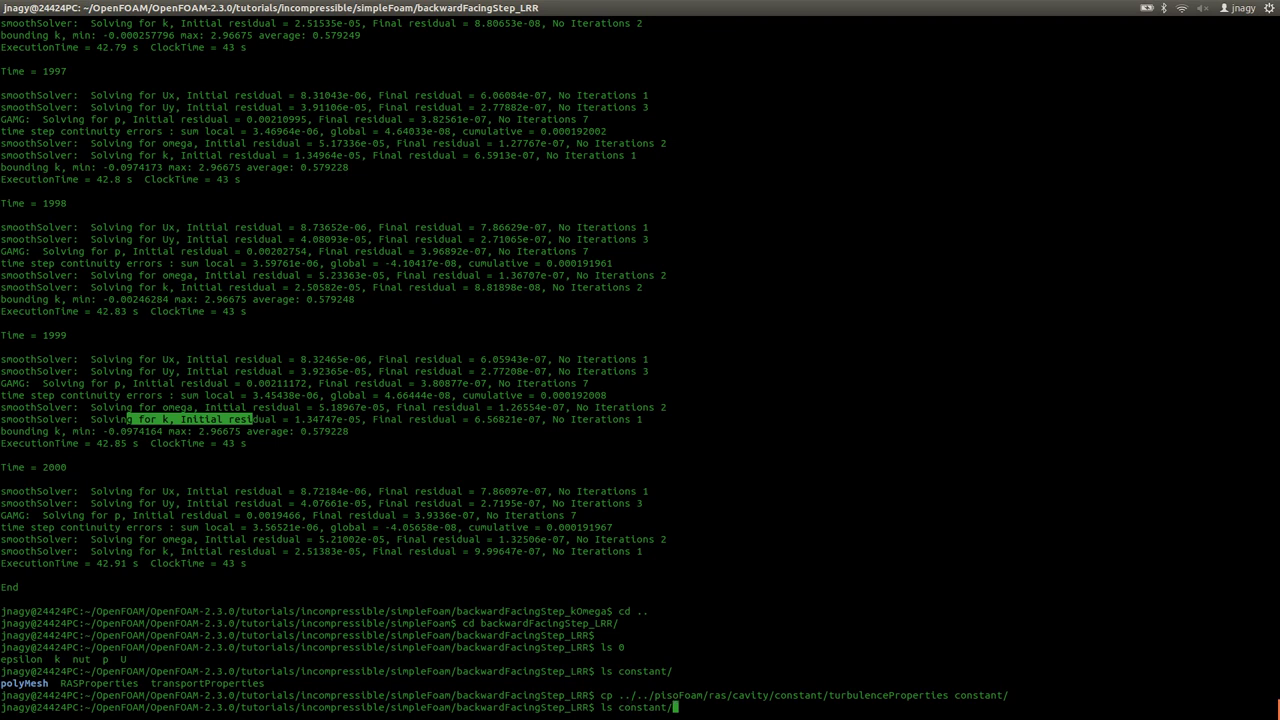
key(Return)
Step: Open constant/turbulenceProperties in nano, check the simulationType entry, and close the file
text(nano co)
key(Tab)
text(tu)
key(Tab)
key(Return)
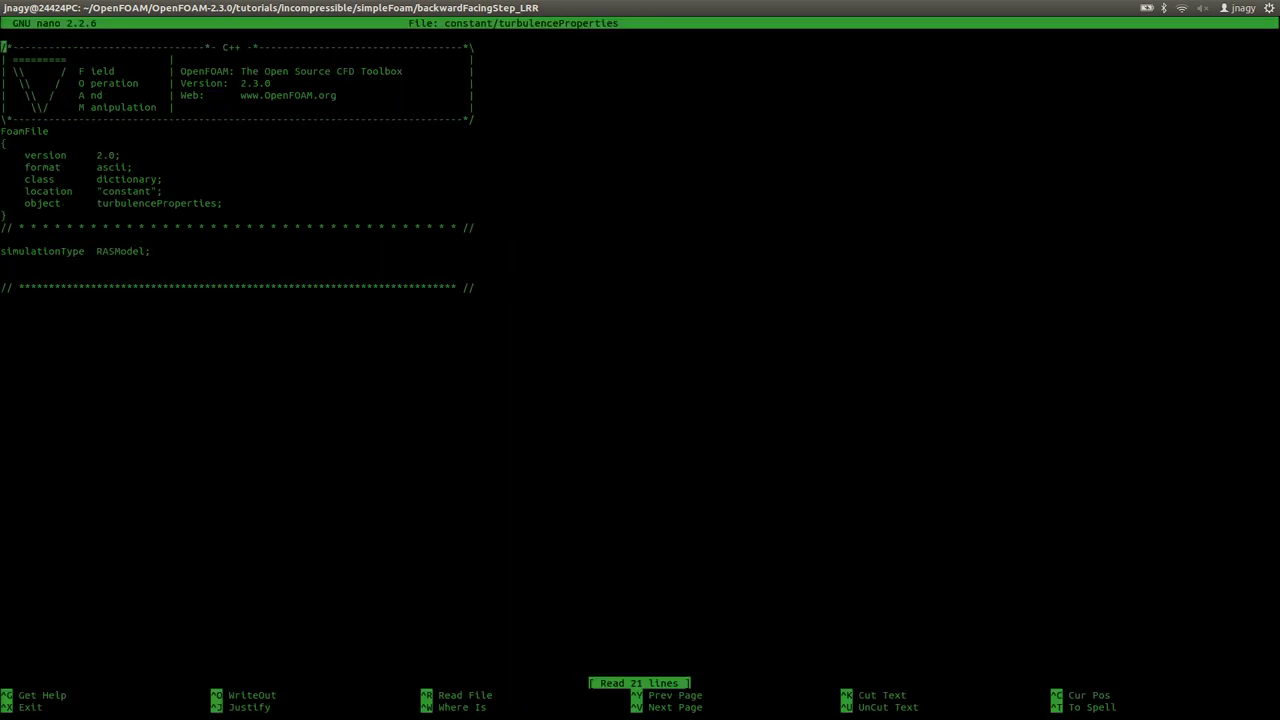
double_click(114, 251)
click(246, 263)
key(ctrl+x)
Step: Run the R utility to generate the Reynolds stress field and list the 0 directory
text(R)
key(Return)
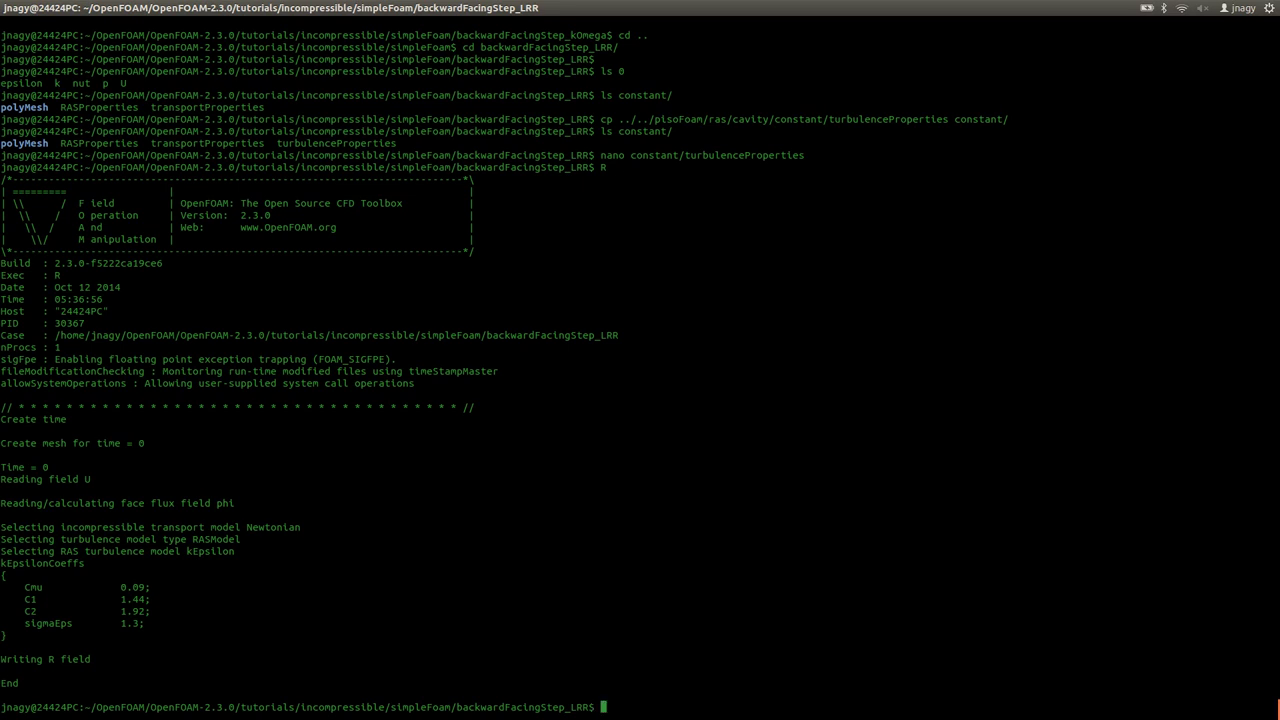
text(ls 0)
key(Return)
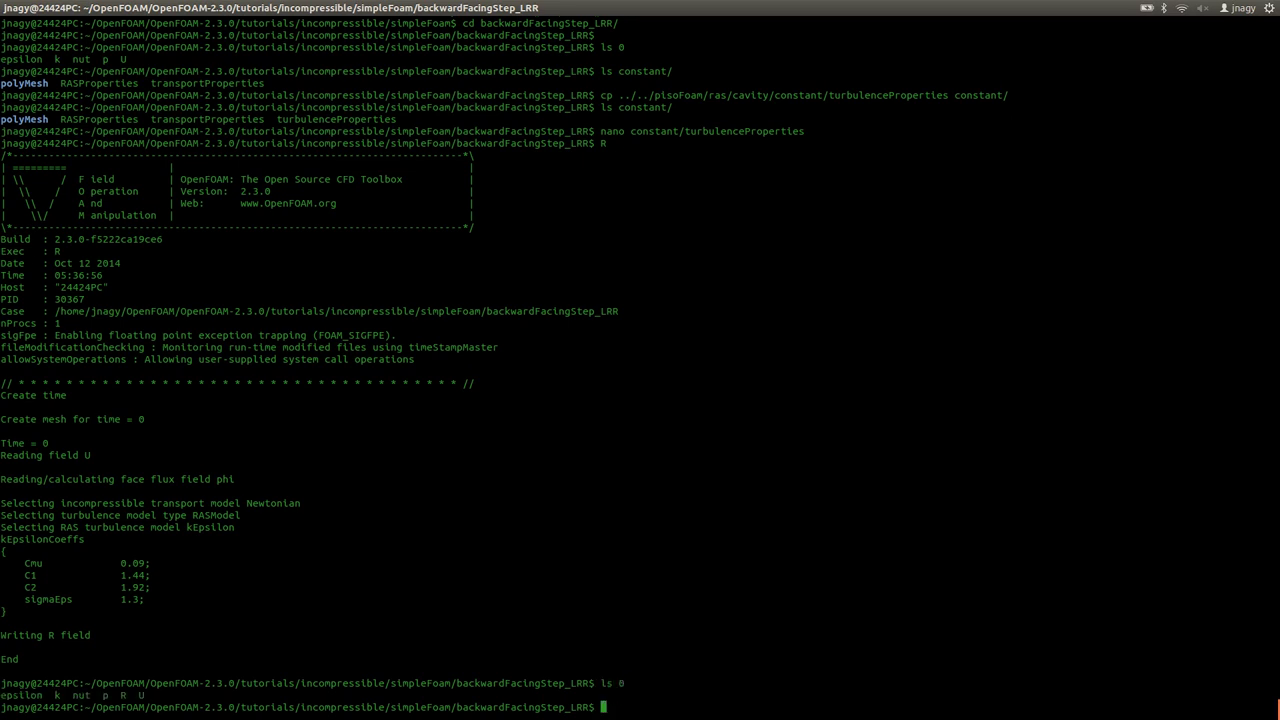
Step: Open 0/R in nano to review the dimensions and internal field, and close the file
text(nano 0/R)
key(Return)
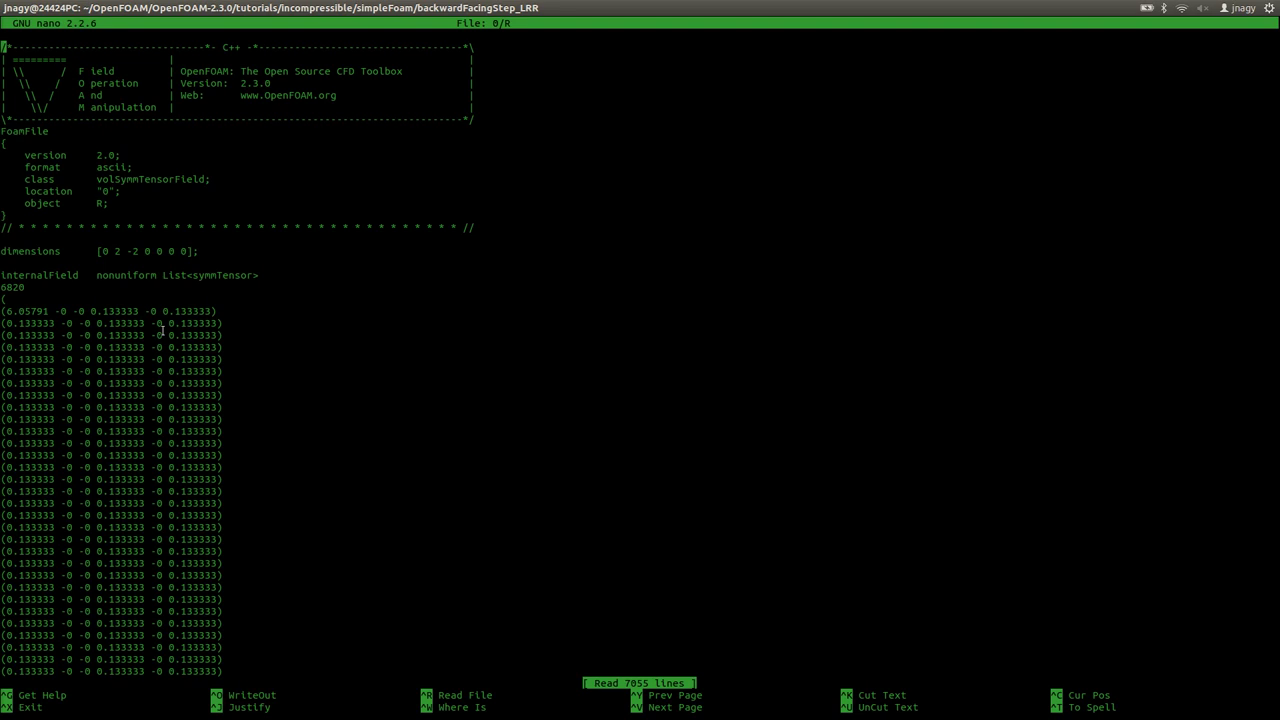
key(ctrl+x)
Step: Set RASModel to LRR in constant/RASProperties and save the file
text(nano constant/R)
key(Tab)
key(Return)
key(Down)
key(Down)
key(Down)
key(Down)
key(Down)
key(Down)
key(Down)
key(Down)
key(Down)
key(Down)
key(Down)
key(Down)
key(Down)
key(Down)
key(Down)
key(Down)
key(Down)
key(Up)
key(End)
key(Left)
key(BackSpace)
key(BackSpace)
key(BackSpace)
key(BackSpace)
key(BackSpace)
key(BackSpace)
key(BackSpace)
key(BackSpace)
text(LRR)
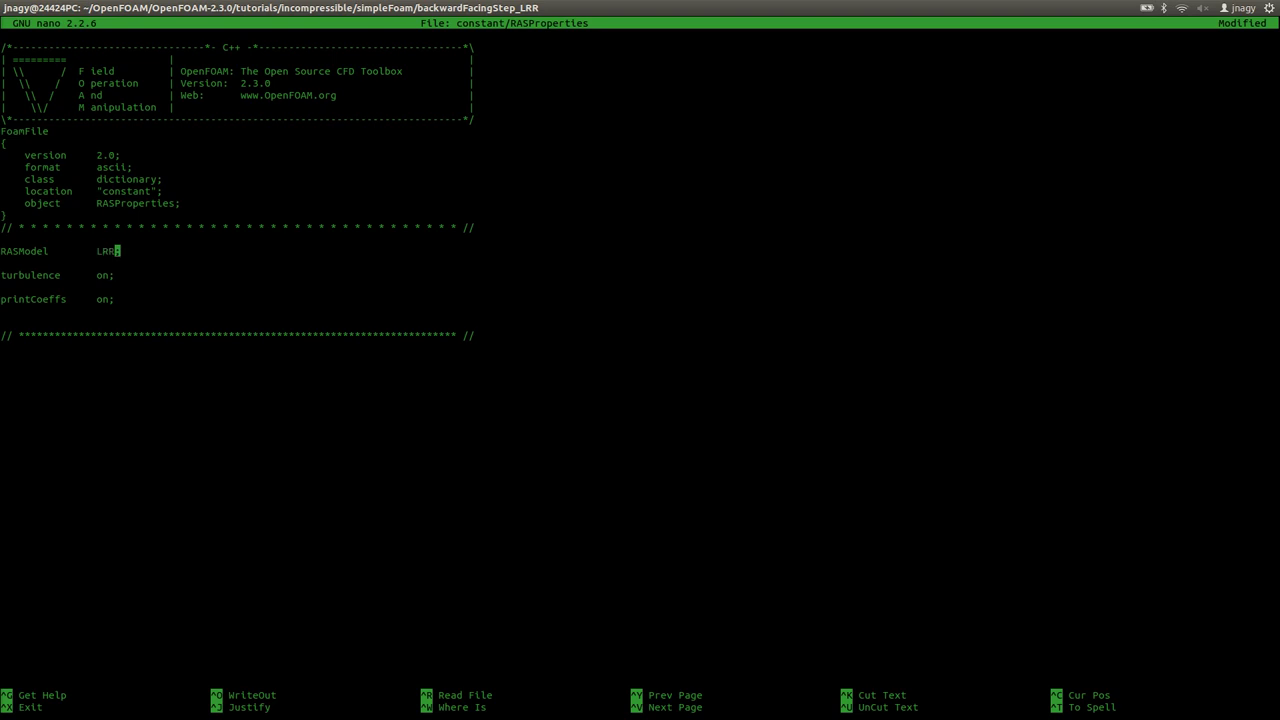
key(ctrl+o)
key(Return)
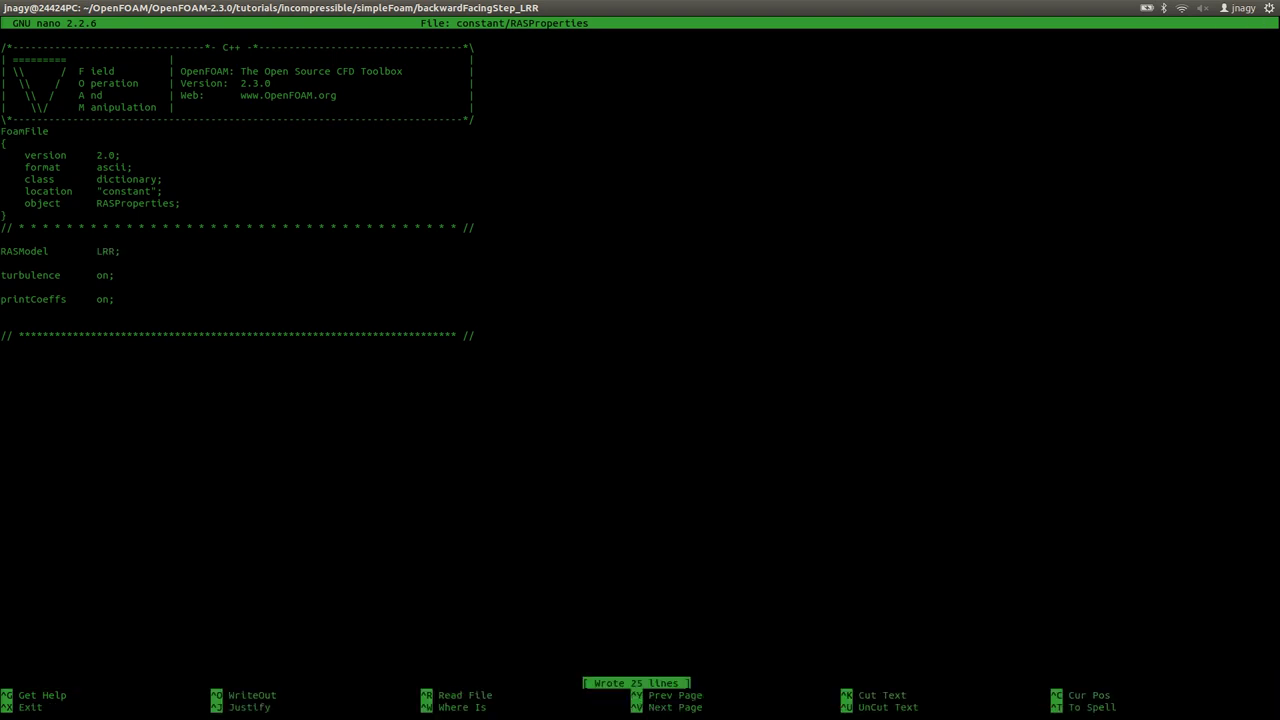
key(ctrl+x)
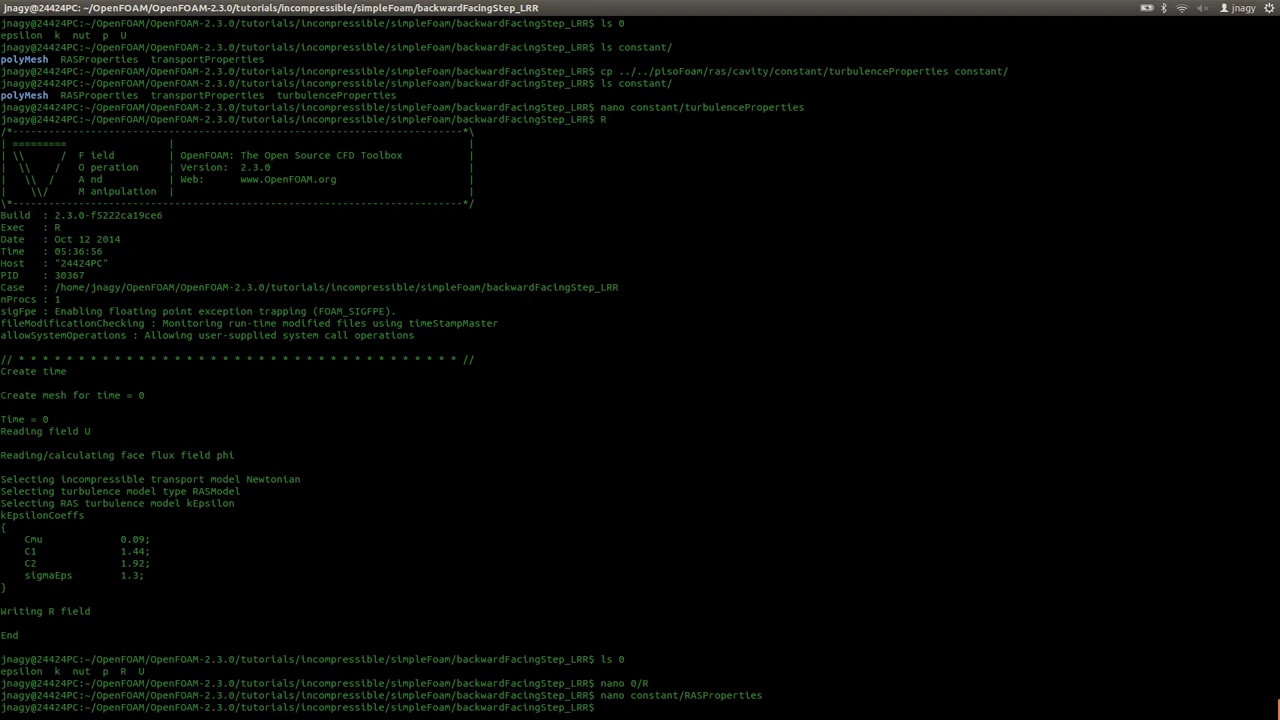
Step: Reopen constant/RASProperties in nano to check the turbulence model entry, and close it
text(R)
key(BackSpace)
key(Up)
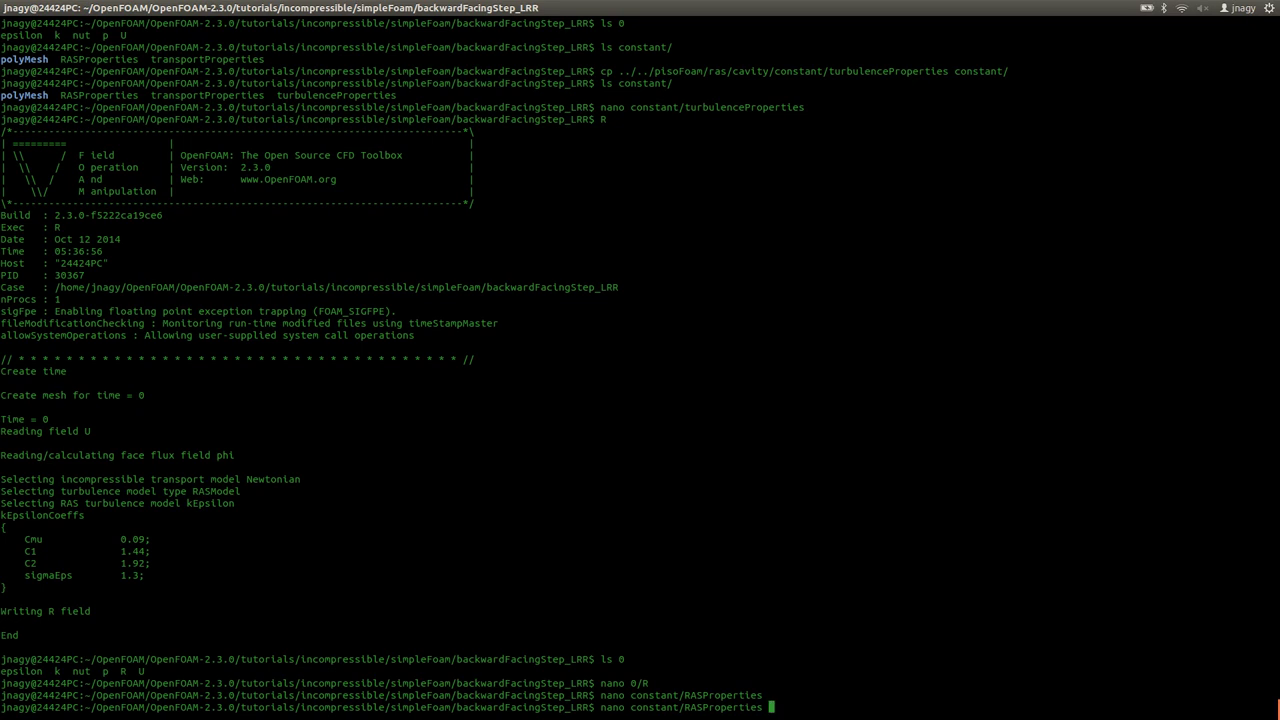
key(Return)
key(ctrl+x)
Step: Open system/fvSchemes, review the div(phi,R) and div(R) divergence schemes, and close the file
text(nano sy)
key(Tab)
text(f)
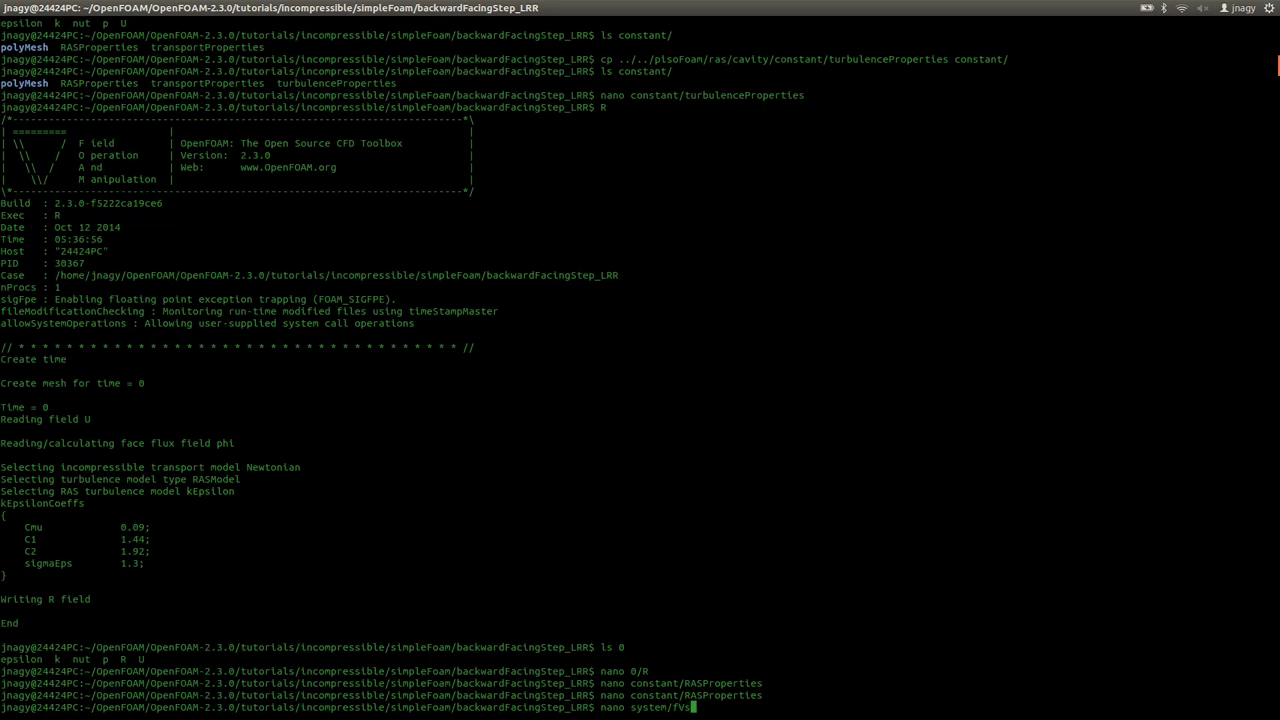
text(vSc)
key(Tab)
key(Return)
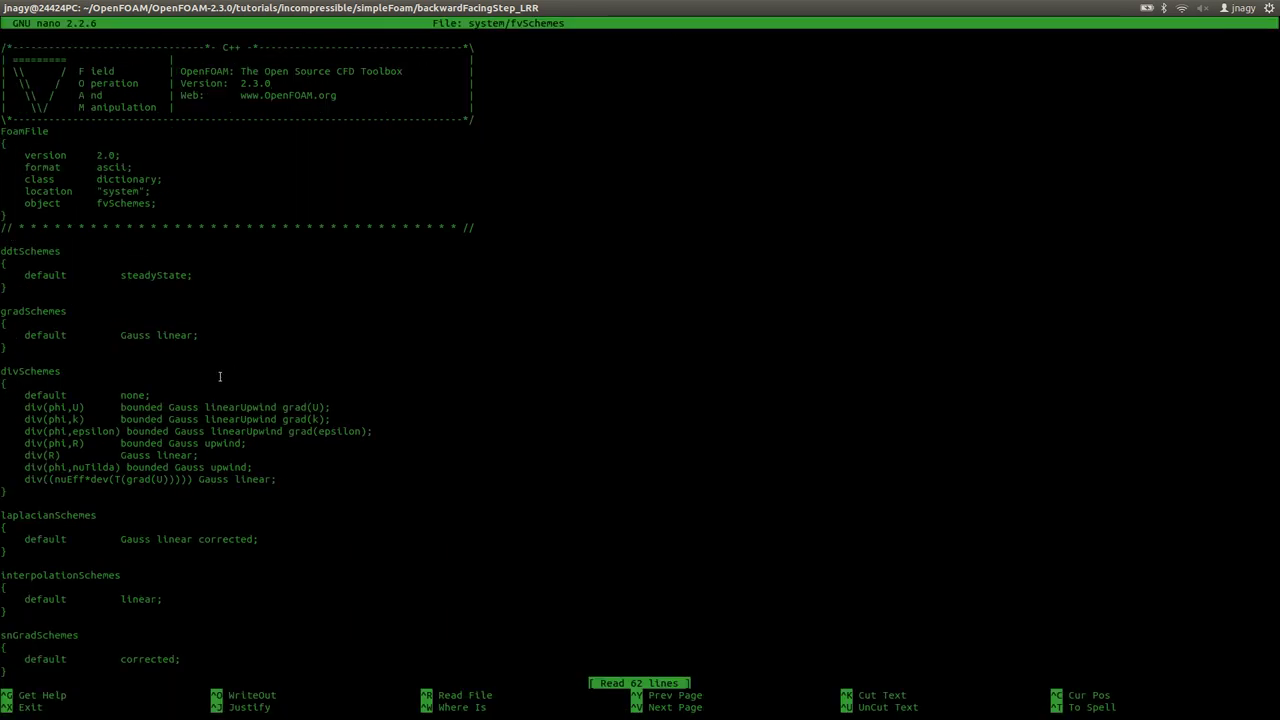
drag(62, 443, 256, 455)
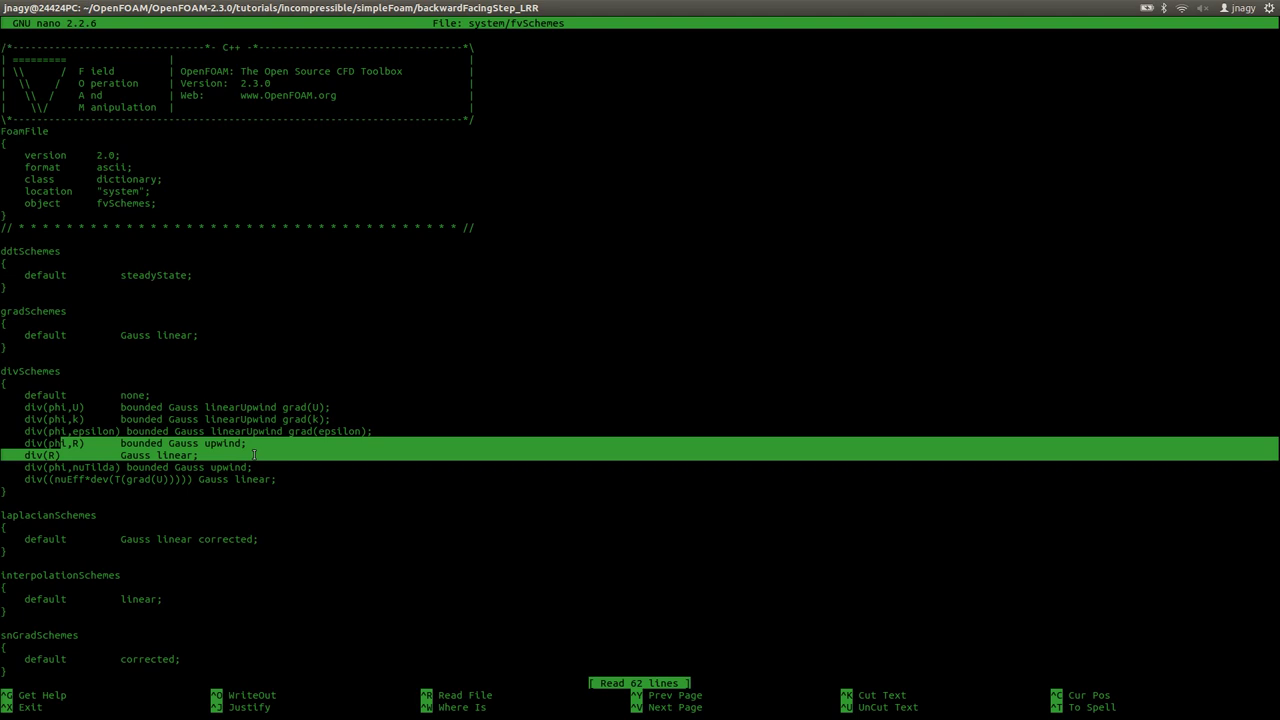
key(ctrl+x)
Step: Open system/fvSolution in nano to review the solver settings, and close the file
text(nano system/fvS)
key(Tab)
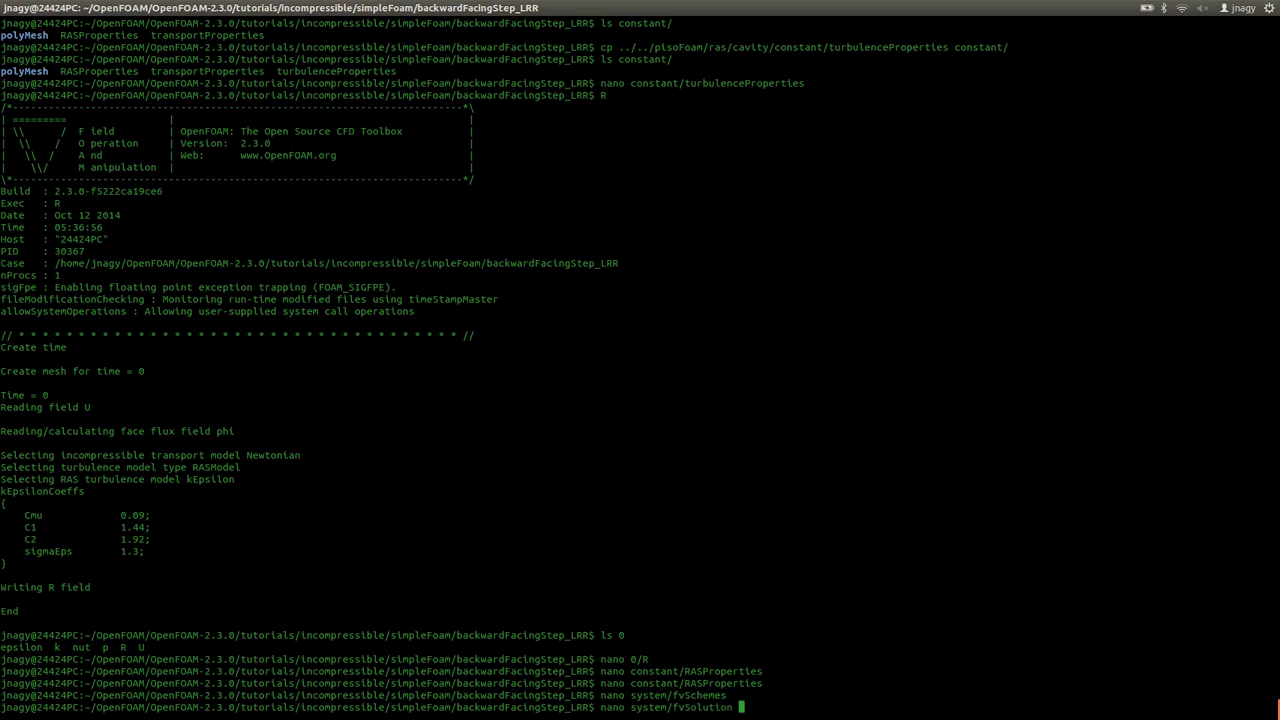
key(Return)
drag(107, 445, 122, 445)
key(ctrl+x)
Step: Run simpleFoam on the backwardFacingStep_LRR case
text(simpl)
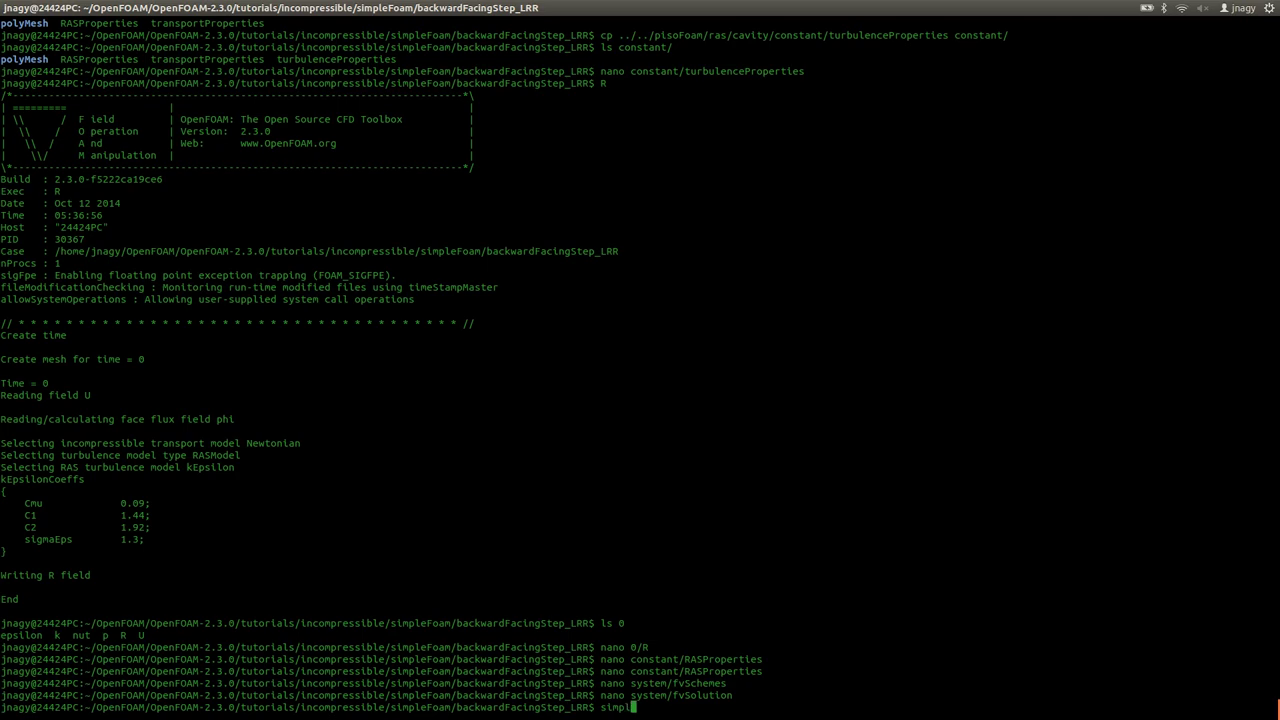
text(eFoam)
key(Return)
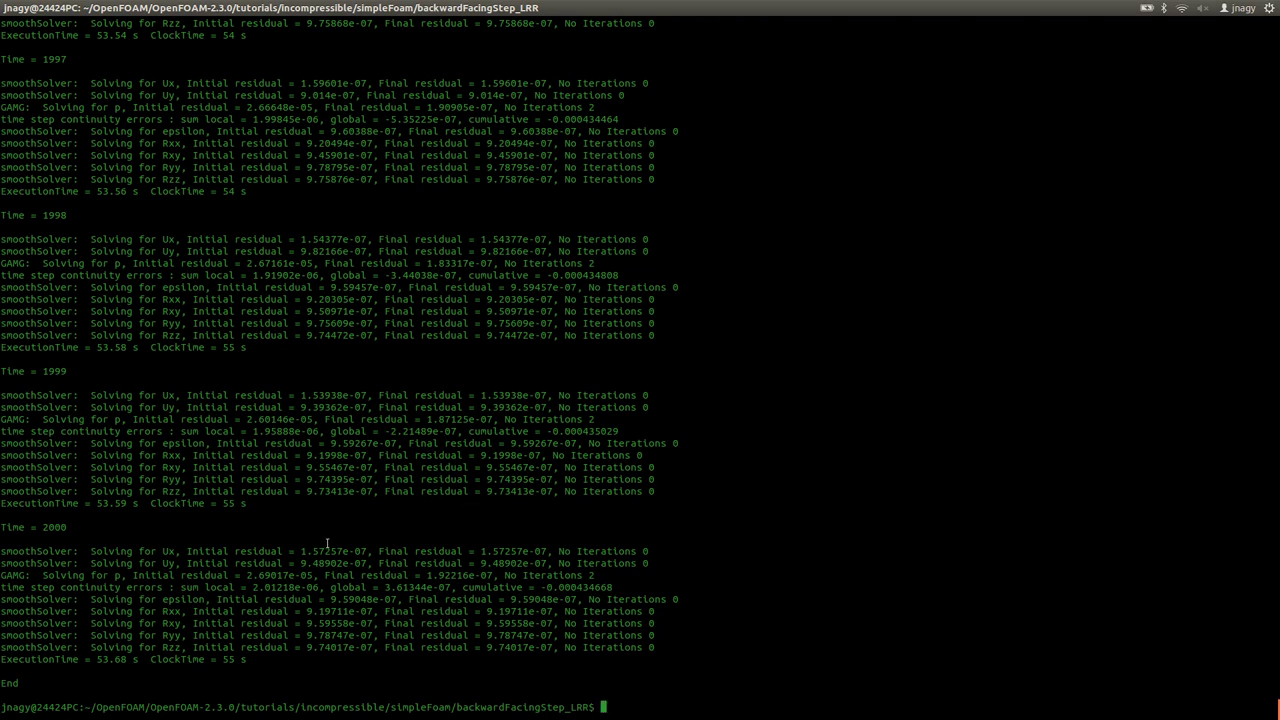
Step: Examine the residuals of the velocity components, p, epsilon and the Reynolds stress components at time 2000
drag(2, 550, 258, 551)
drag(336, 551, 381, 563)
drag(289, 576, 325, 576)
drag(372, 599, 409, 599)
drag(163, 611, 522, 647)
drag(343, 611, 388, 652)
click(397, 645)
Step: Switch to ParaView, open foam.foam from the backwardFacingStep_LRR directory, and load the case into the view
key(alt+Tab)
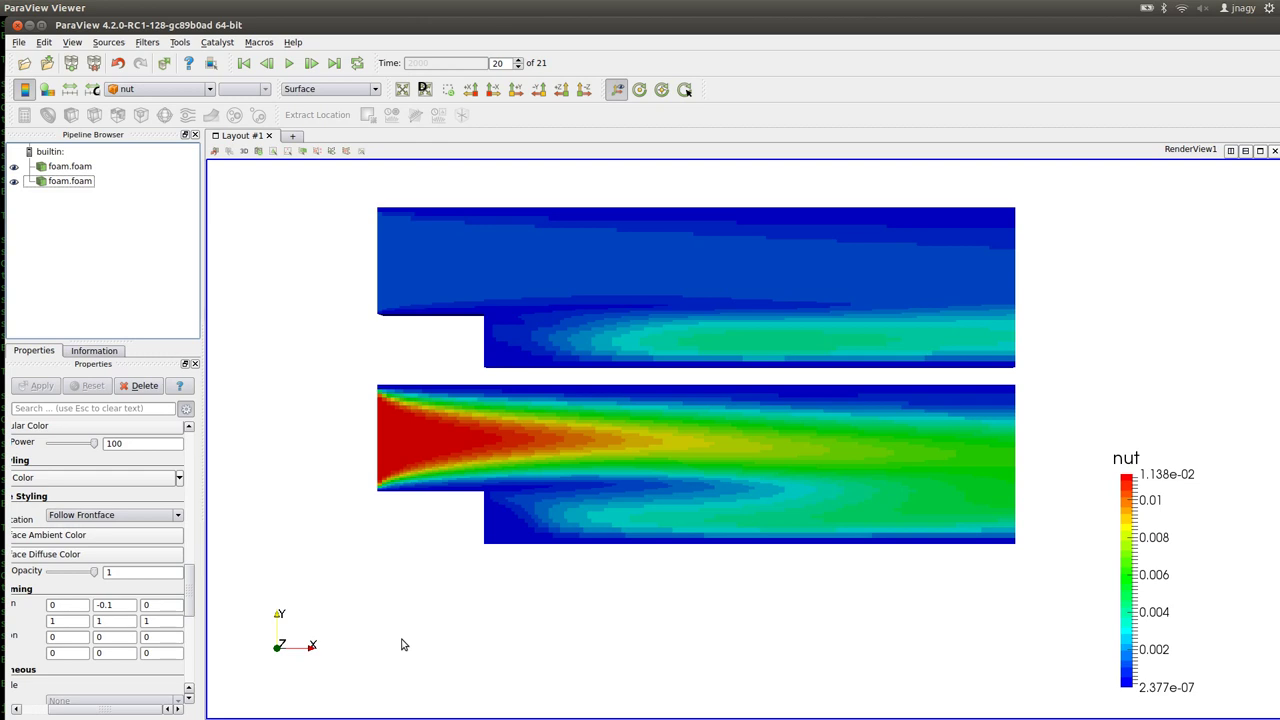
key(ctrl+o)
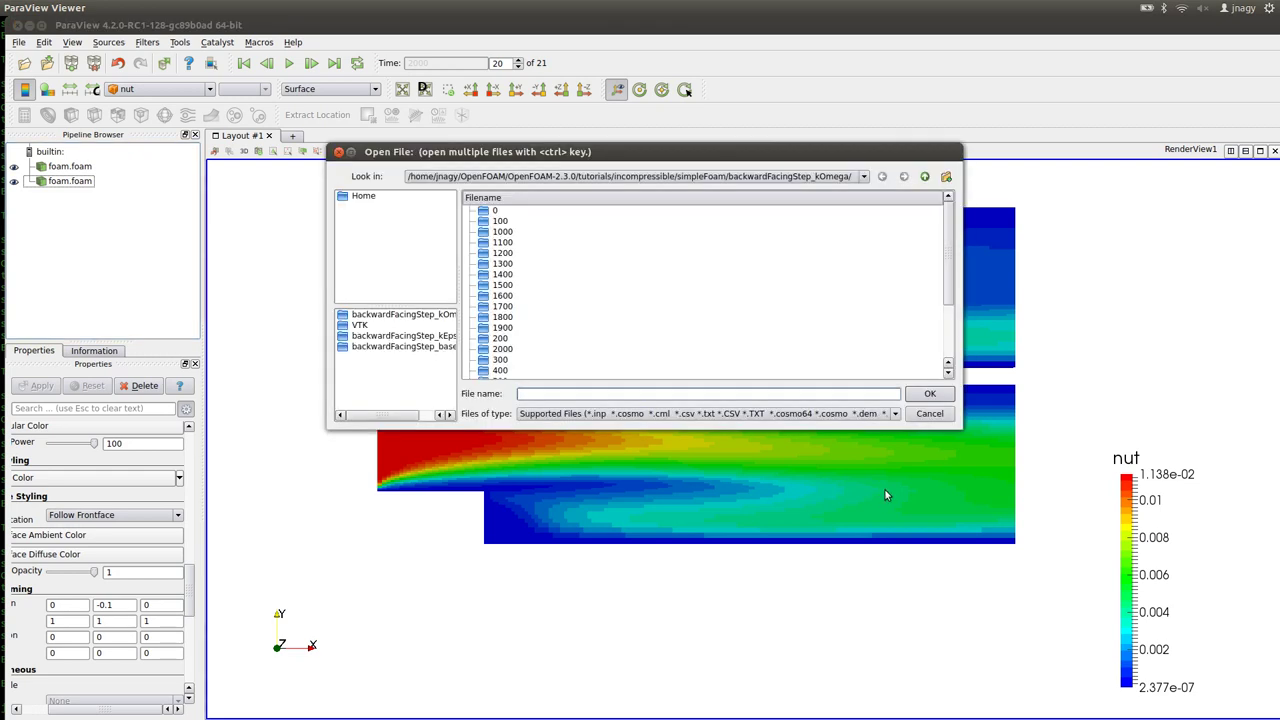
scroll(540, 293, down, 5)
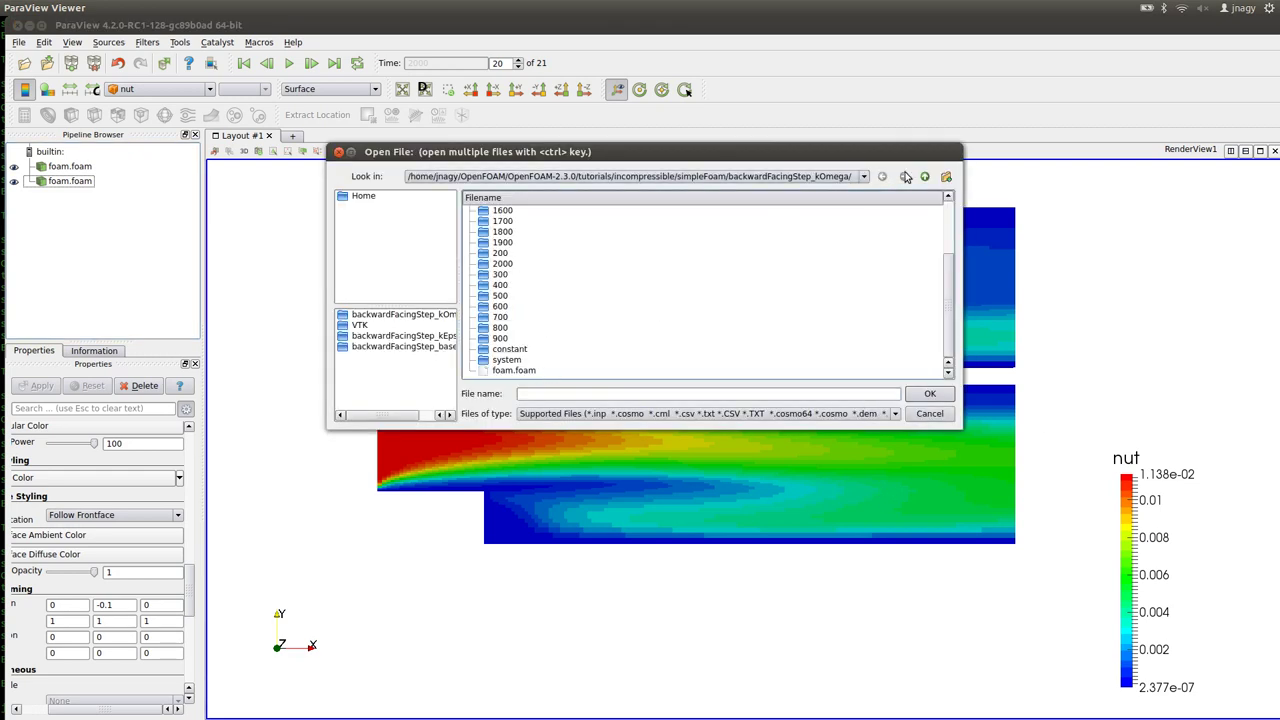
click(925, 177)
double_click(558, 253)
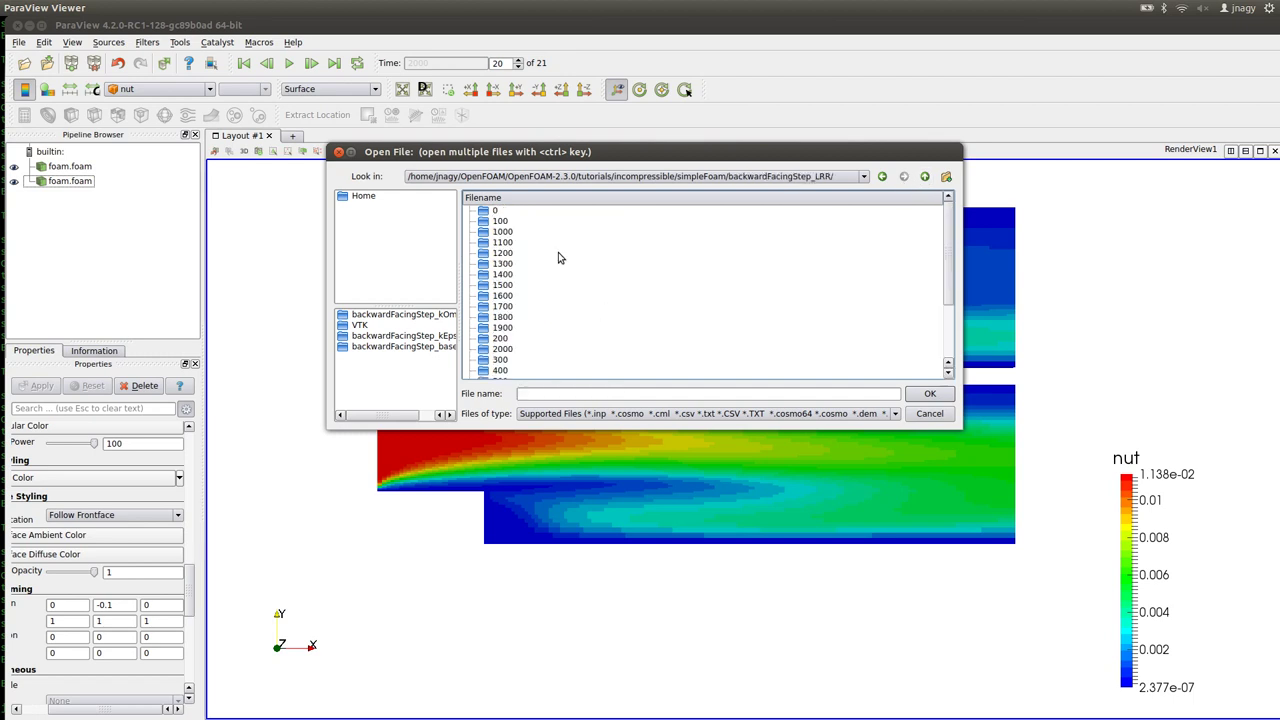
scroll(566, 325, down, 5)
double_click(513, 370)
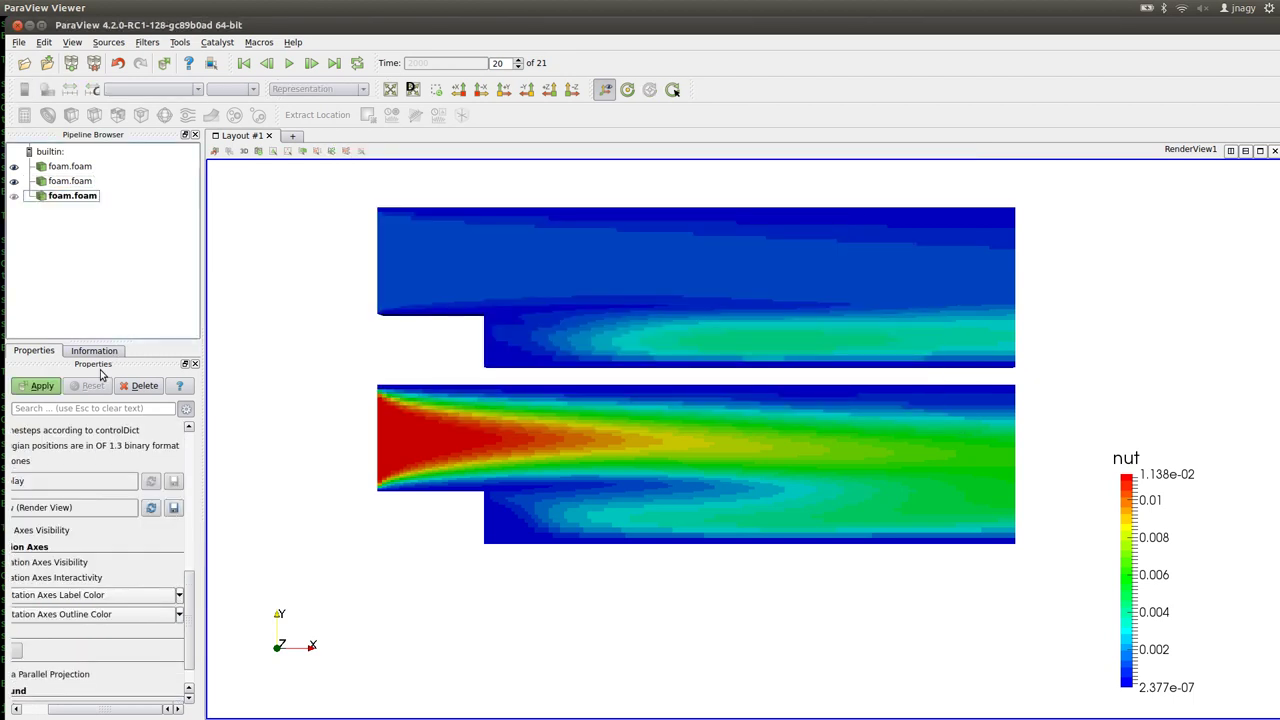
click(41, 386)
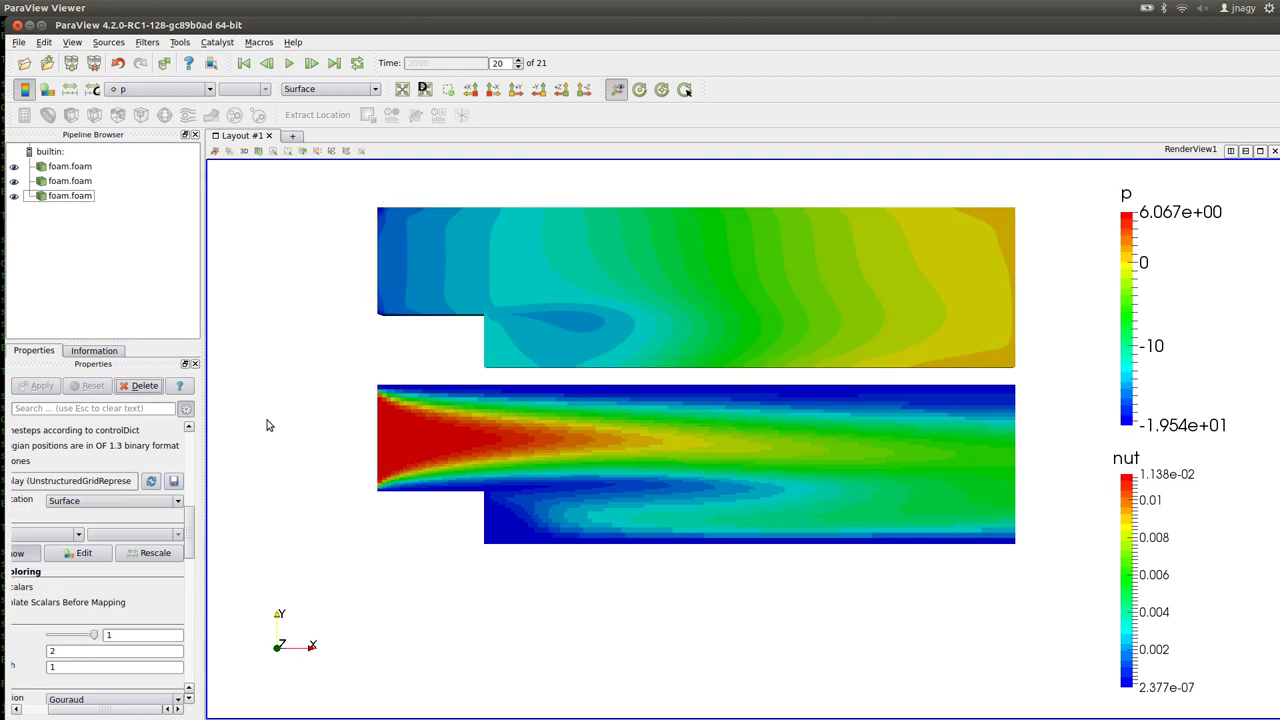
Step: Set the Y translation of the LRR case to -0.2 so it sits below the other two cases
drag(189, 543, 188, 590)
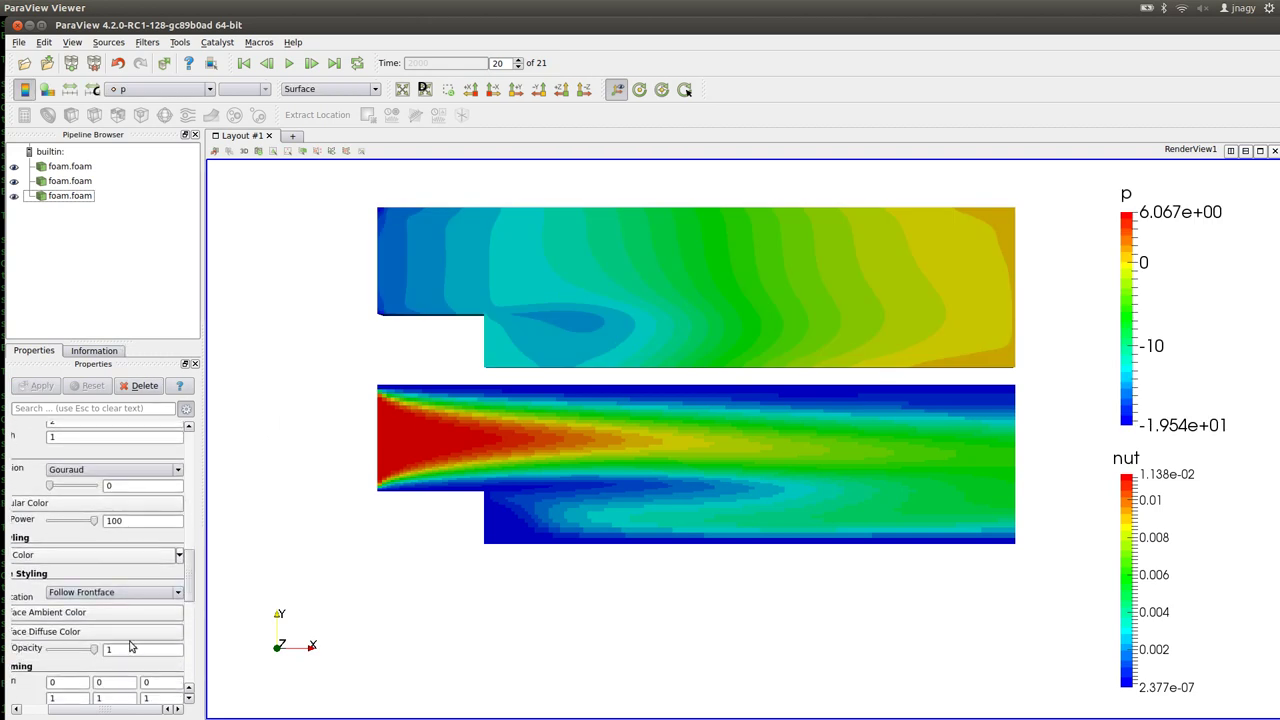
double_click(113, 682)
text(-0.2)
key(Tab)
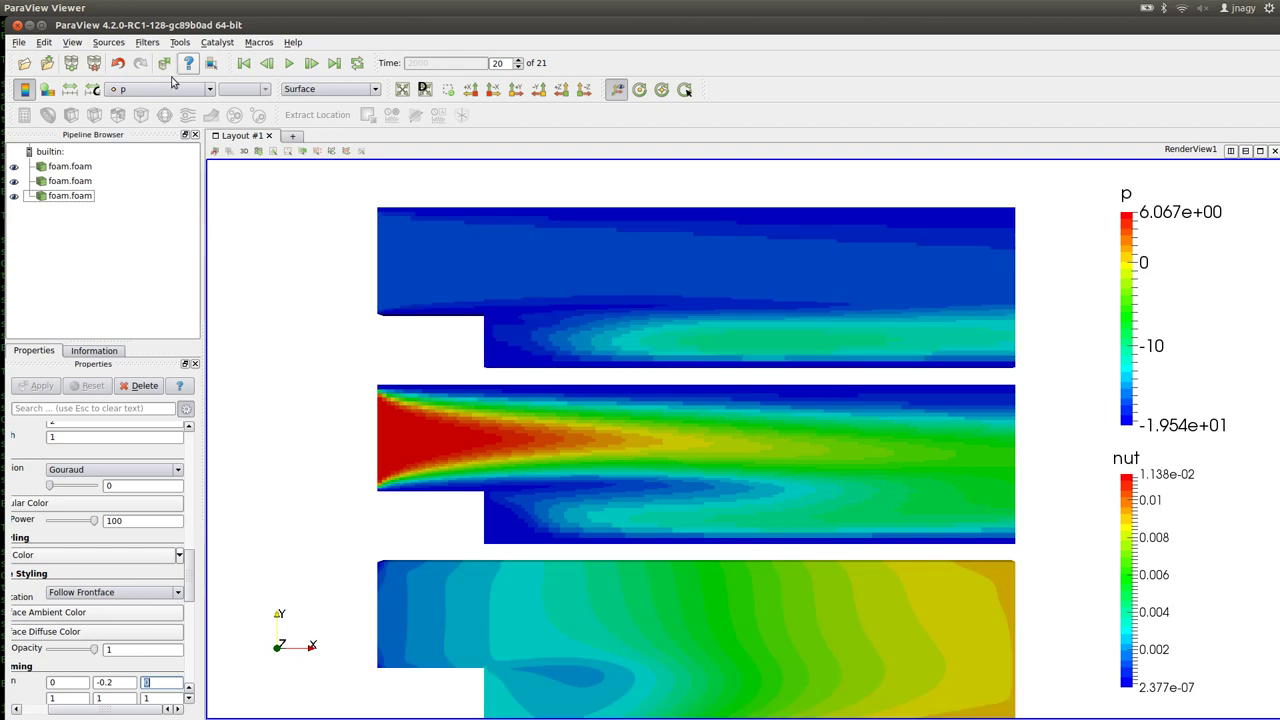
Step: Color the LRR case and the other two cases by the cell-based velocity field U
click(165, 89)
click(155, 176)
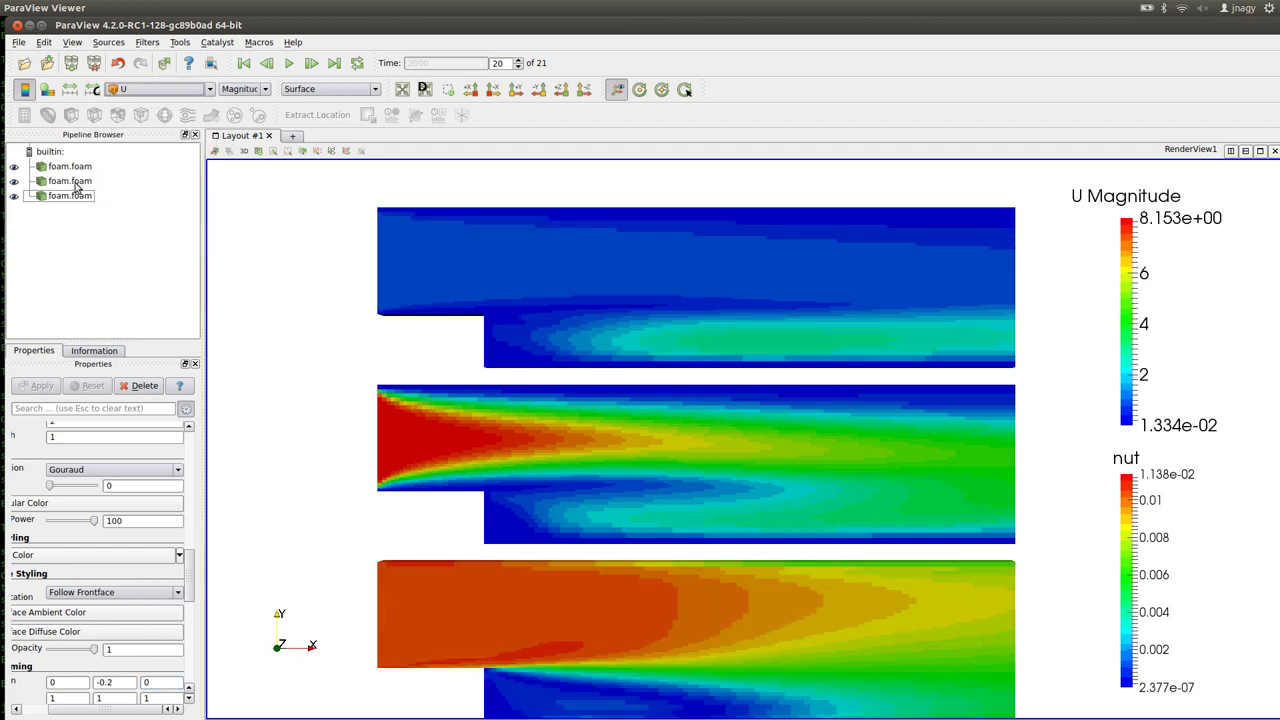
click(70, 181)
click(160, 89)
click(130, 186)
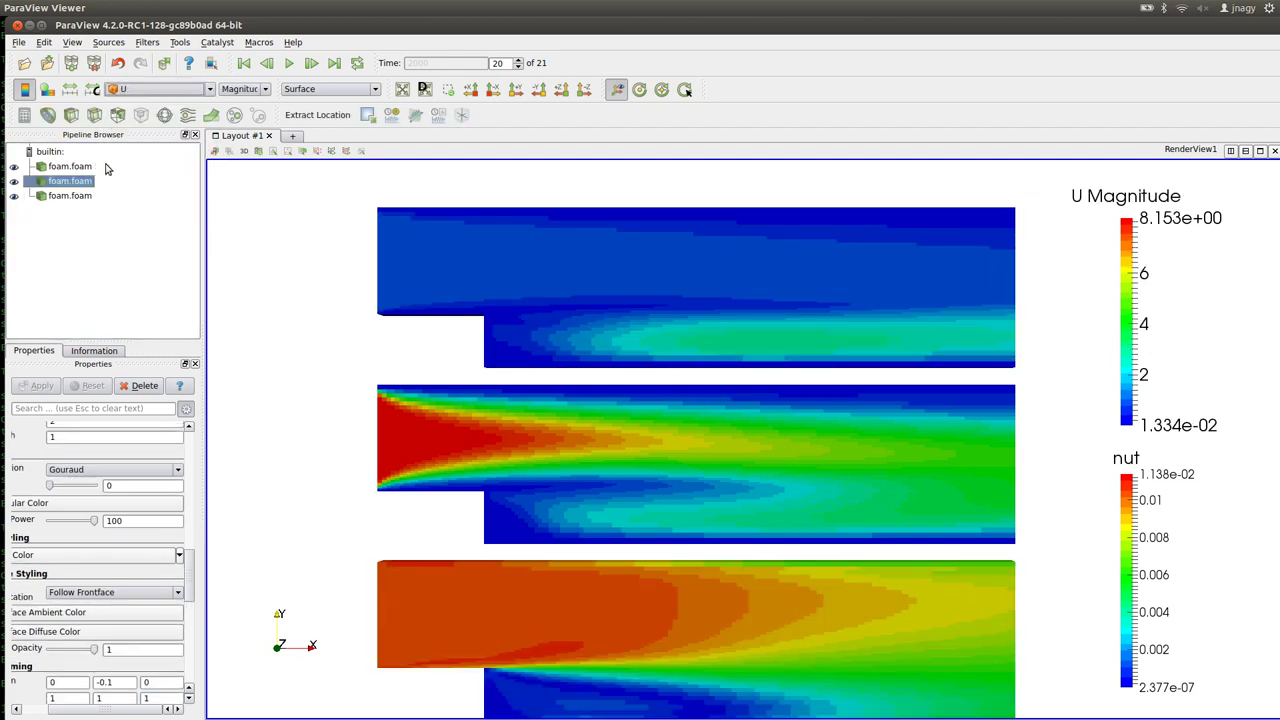
click(125, 89)
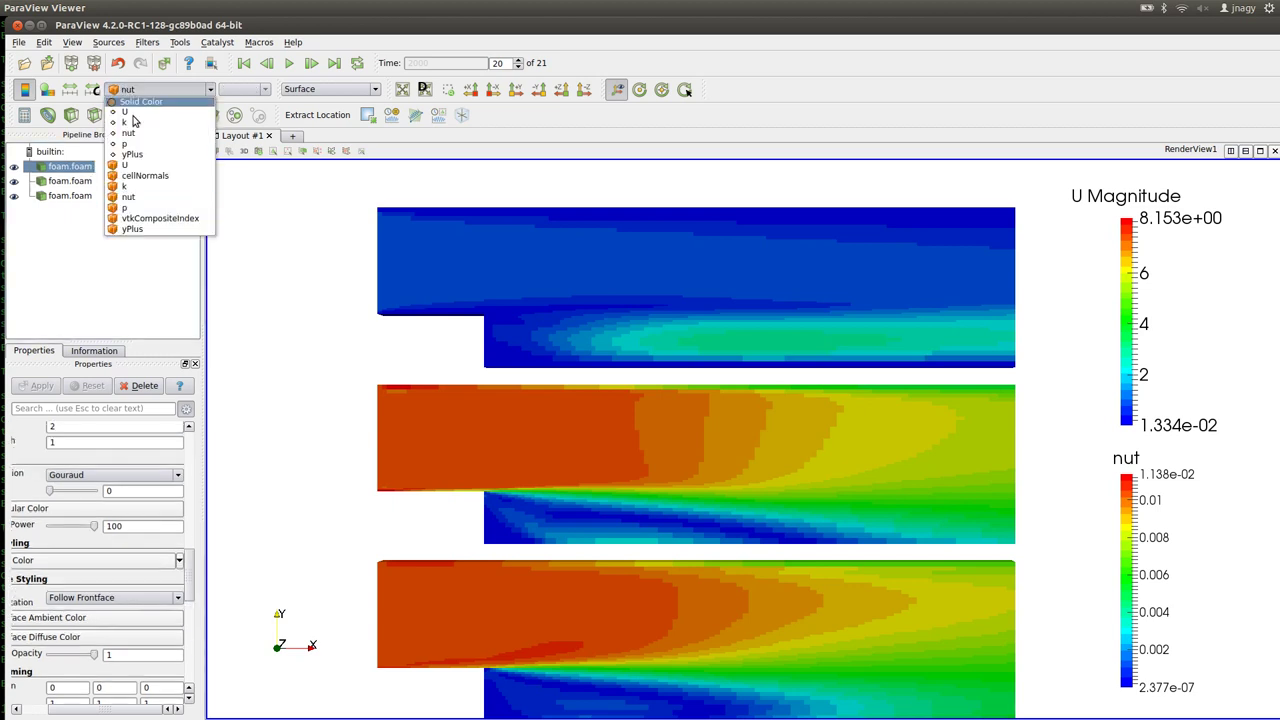
click(145, 170)
Step: Go through the time steps one by one from time 0 to 2000 to compare the velocity magnitude of the three cases
click(244, 63)
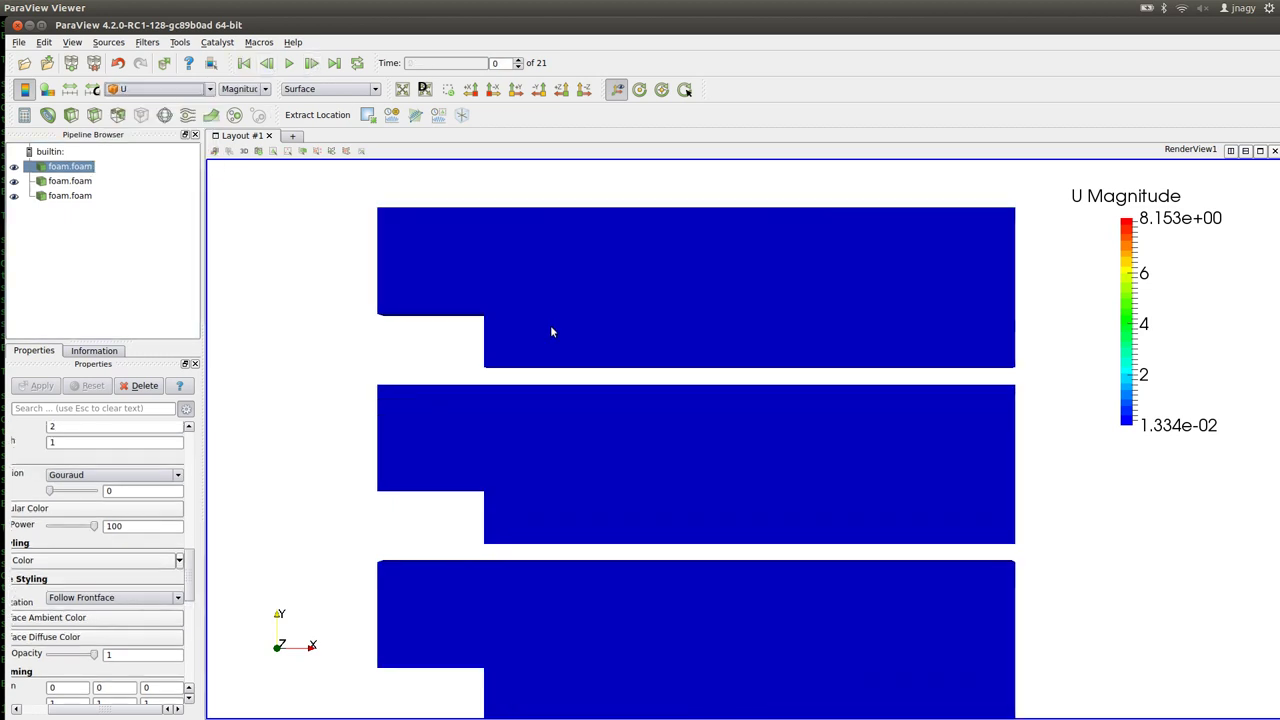
click(312, 63)
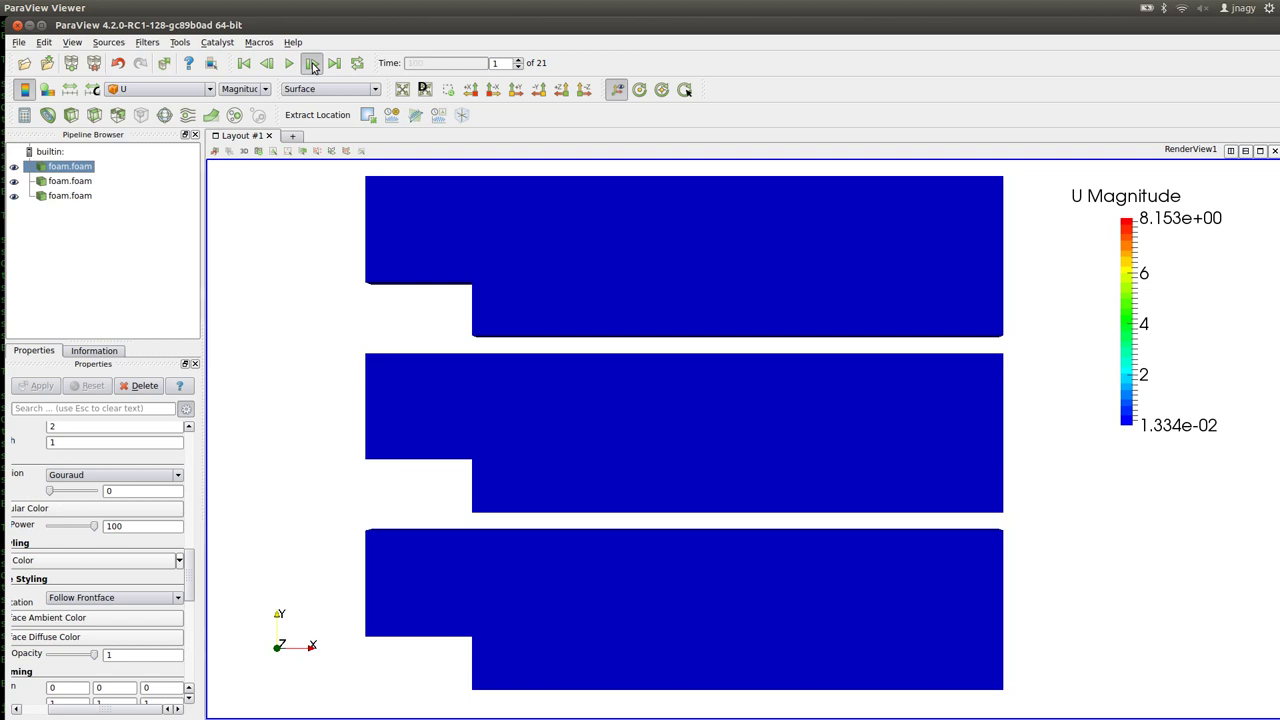
click(312, 63)
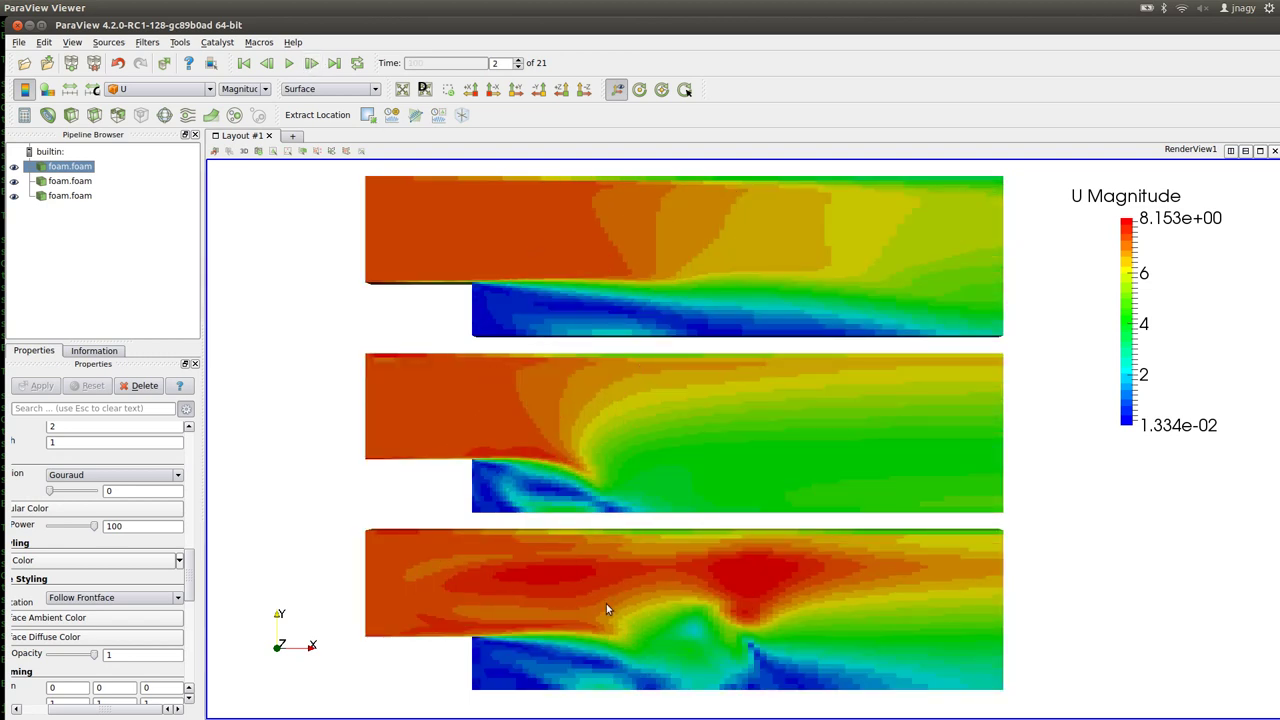
click(311, 64)
click(312, 64)
click(312, 64)
click(312, 64)
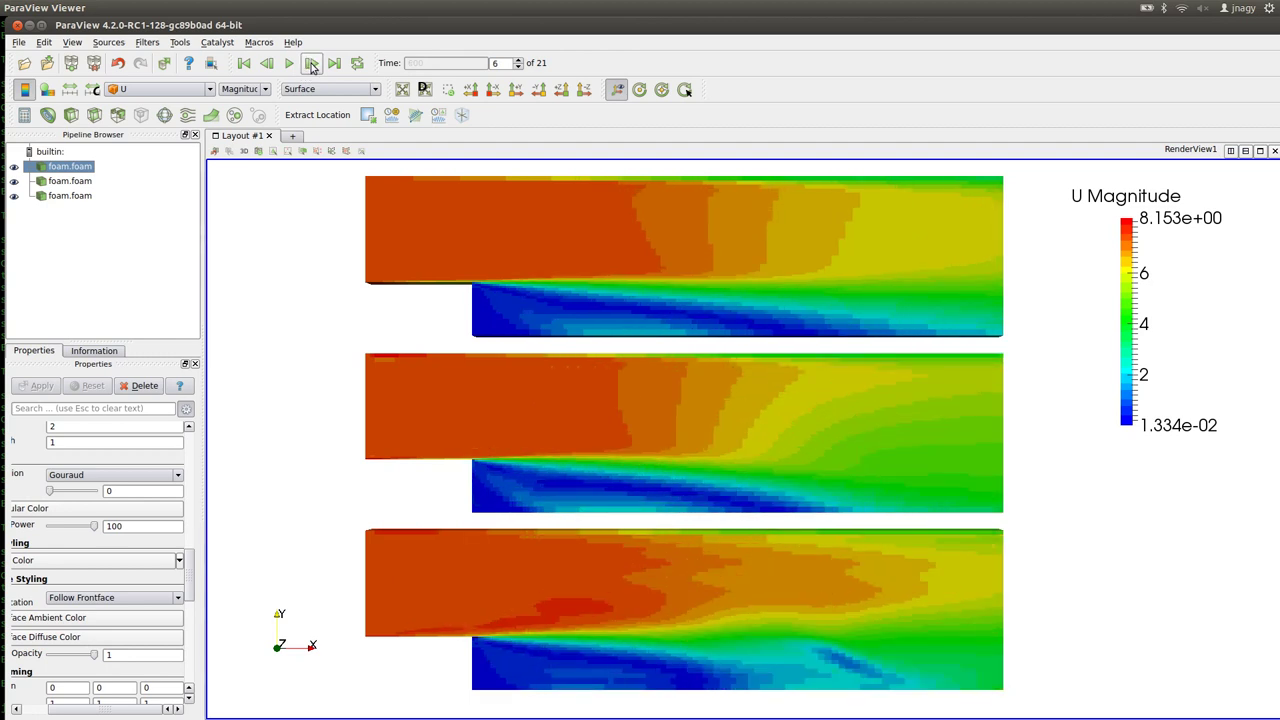
click(312, 64)
click(312, 64)
click(312, 64)
click(312, 64)
click(312, 64)
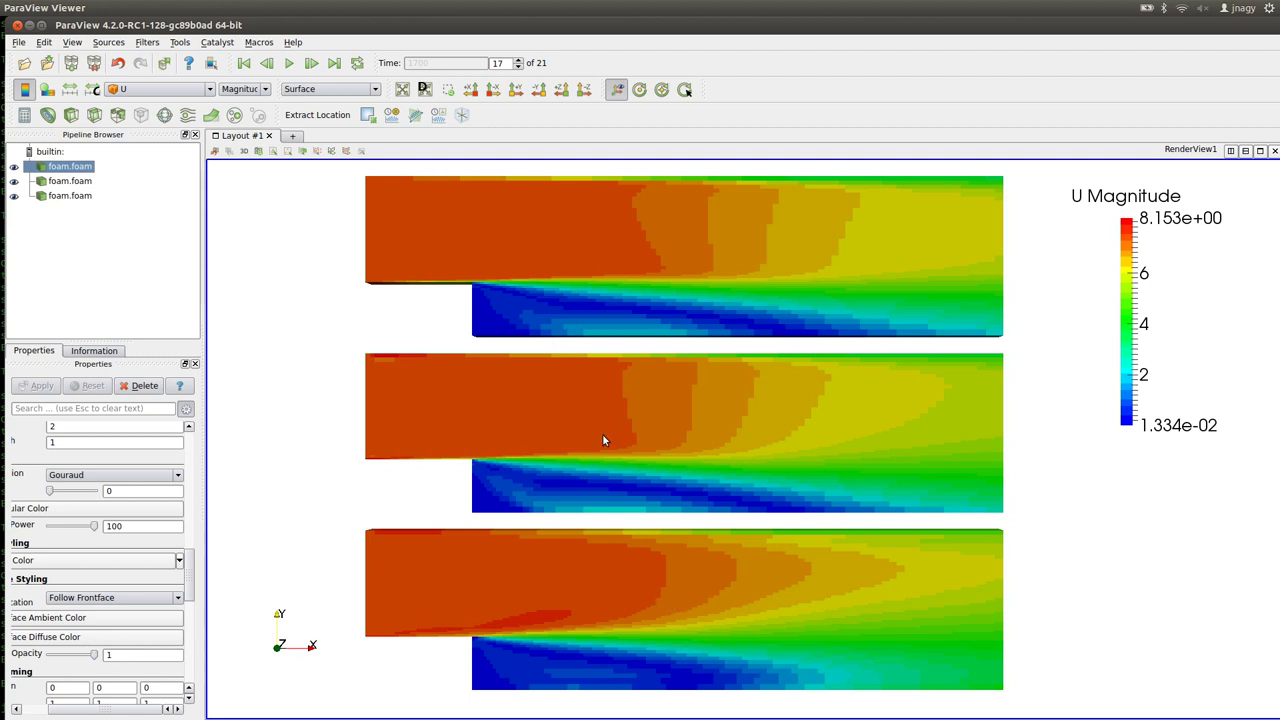
click(312, 66)
Step: Color all three cases by the cell-based pressure field p
click(158, 90)
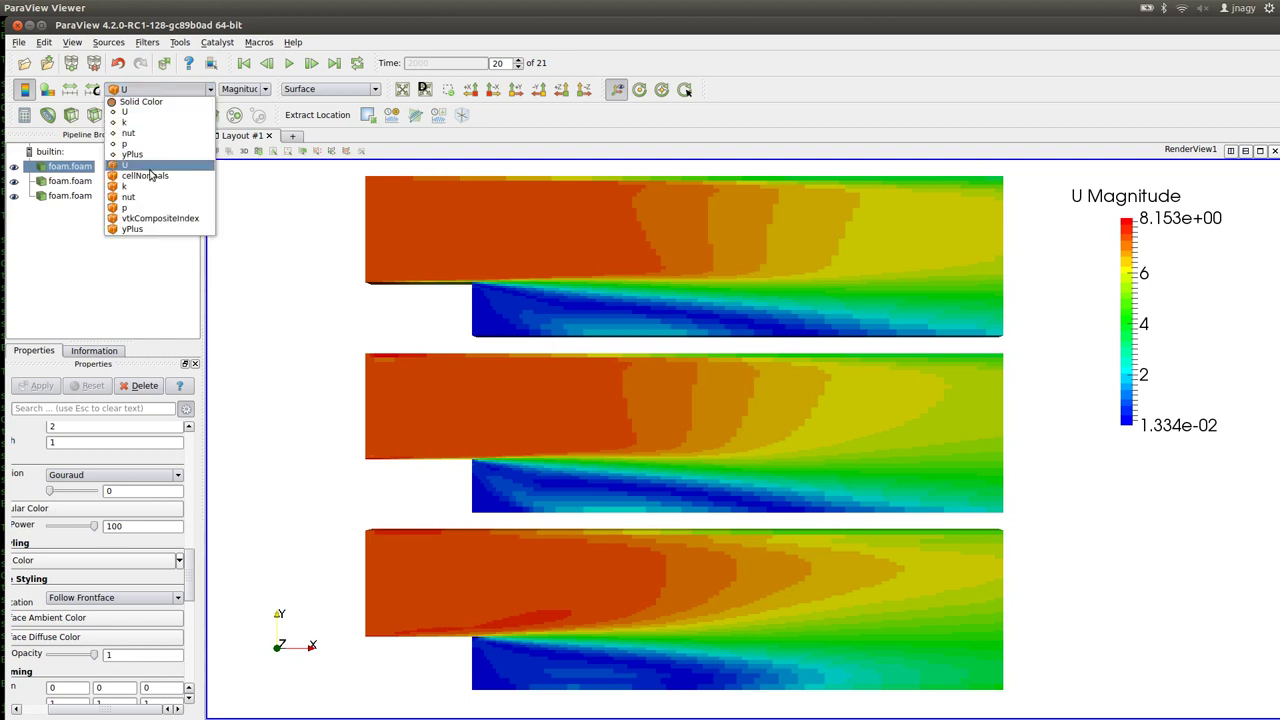
click(143, 207)
click(78, 182)
click(158, 90)
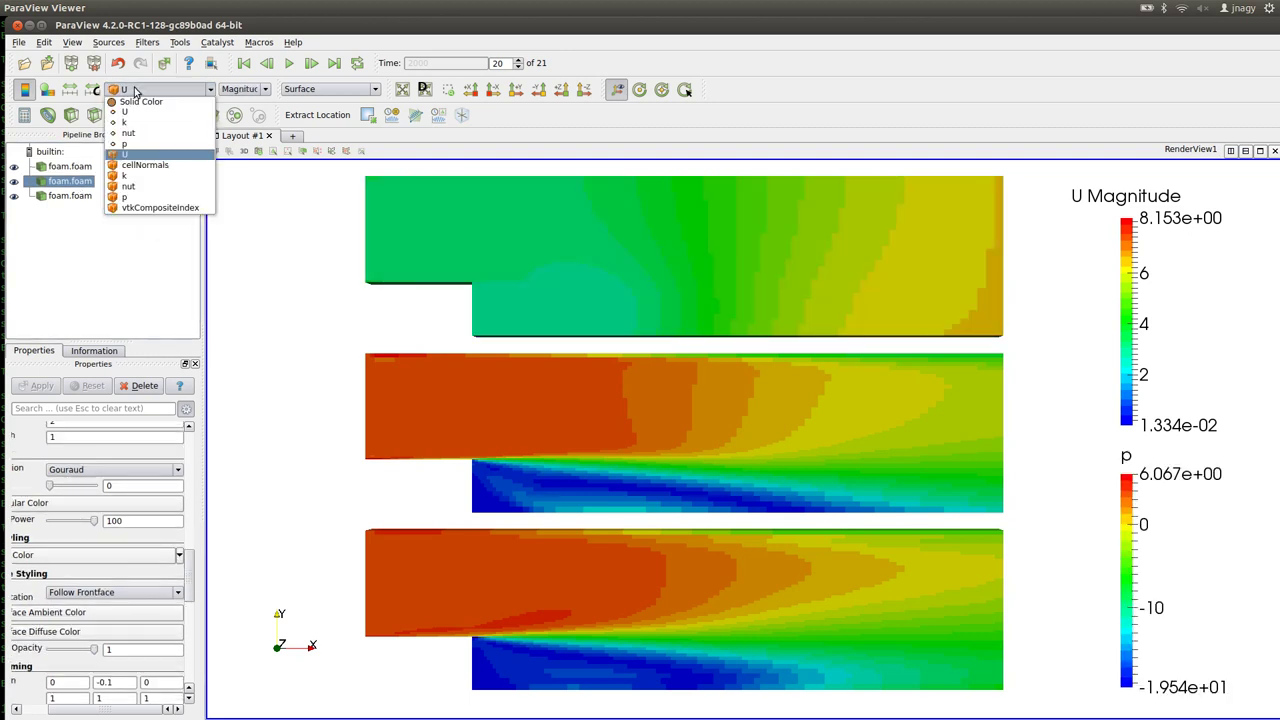
click(142, 198)
click(72, 196)
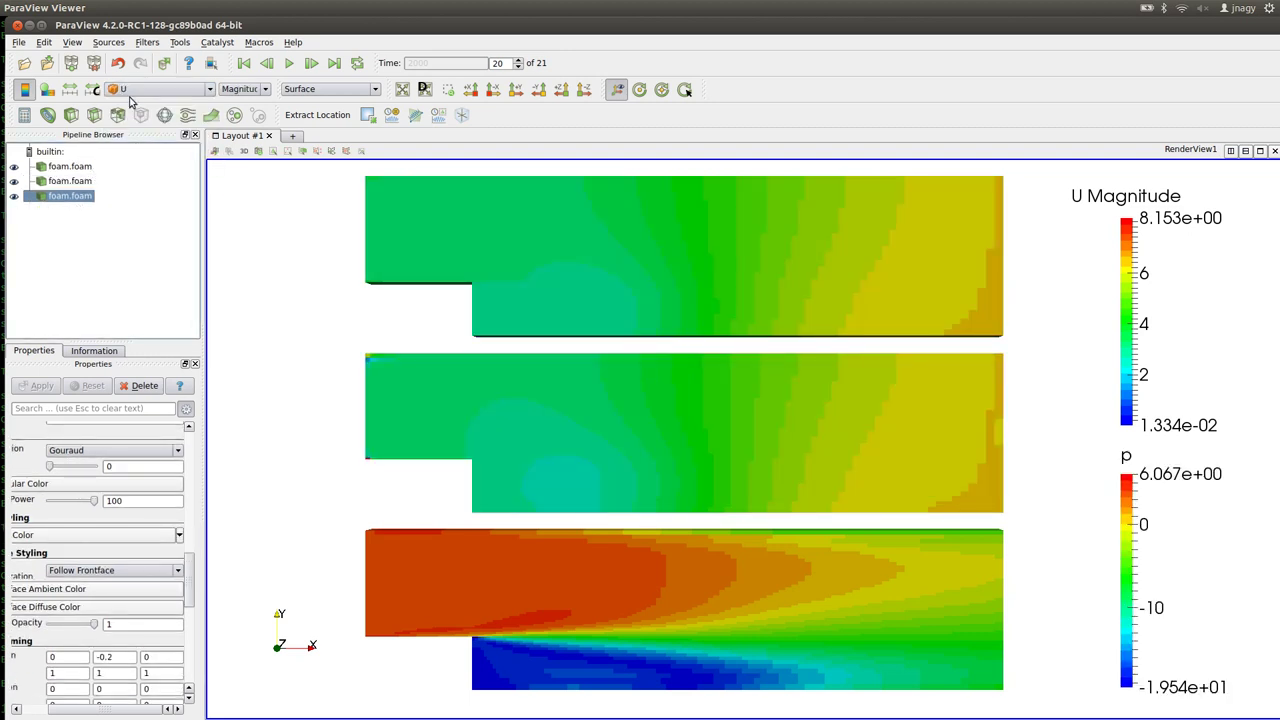
click(136, 91)
click(140, 218)
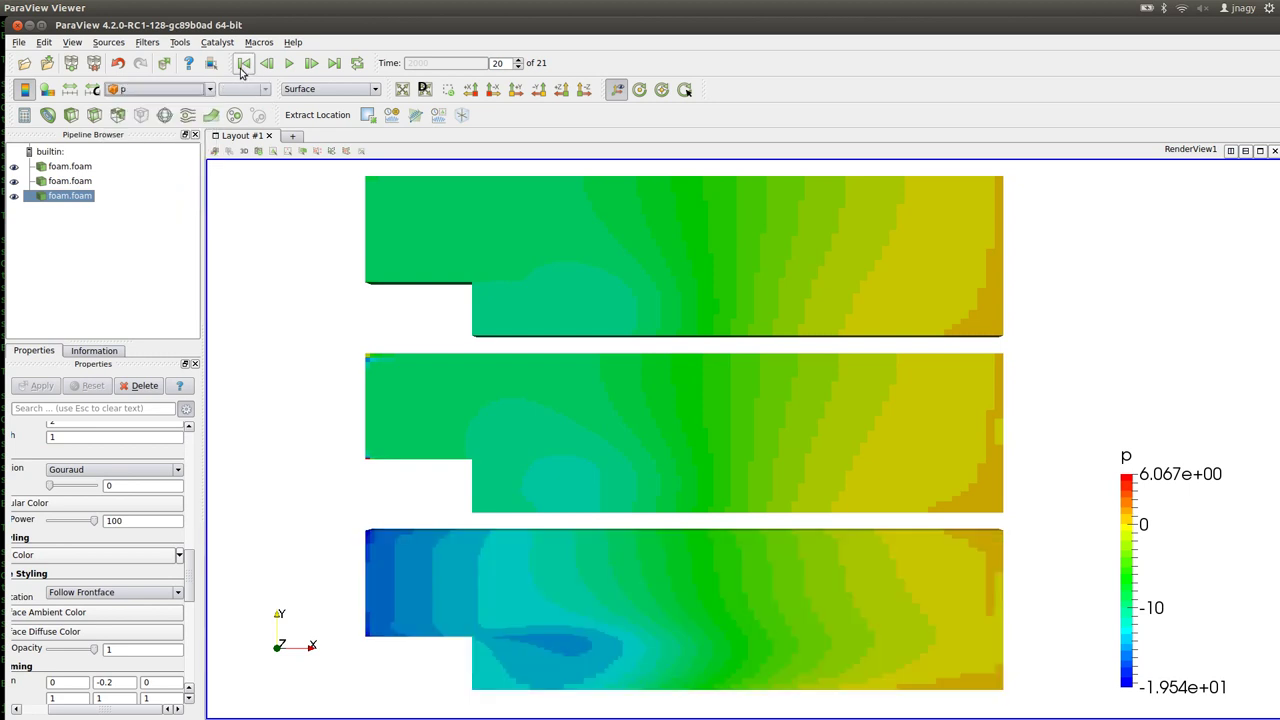
Step: Go through the time steps one by one from time 0 to 2000 to compare the pressure fields of the three cases
click(243, 64)
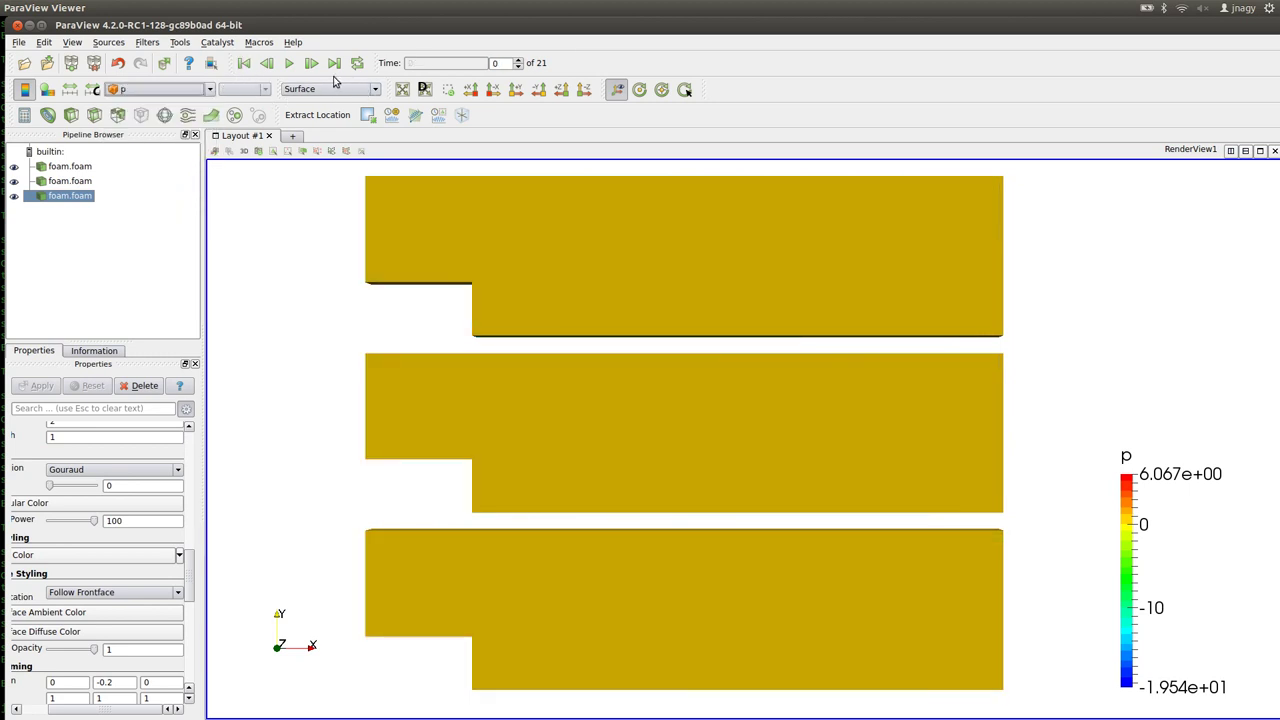
click(312, 64)
click(312, 64)
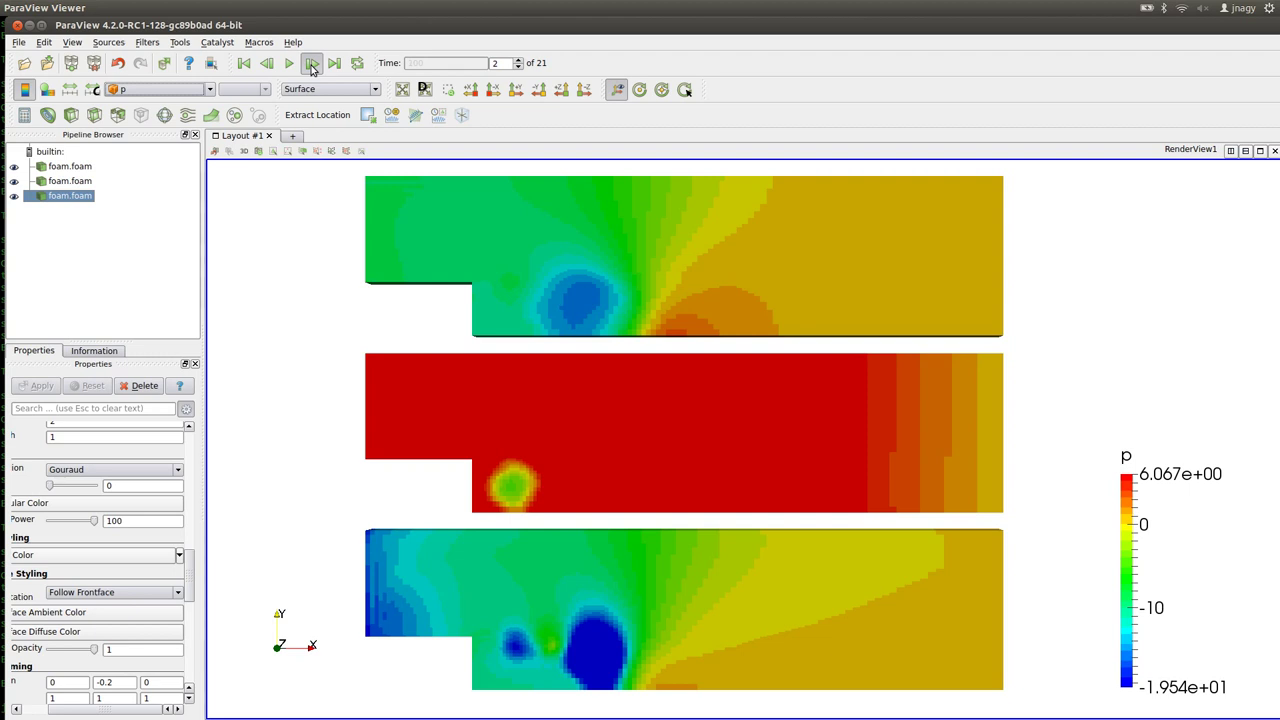
click(312, 64)
click(312, 64)
click(312, 64)
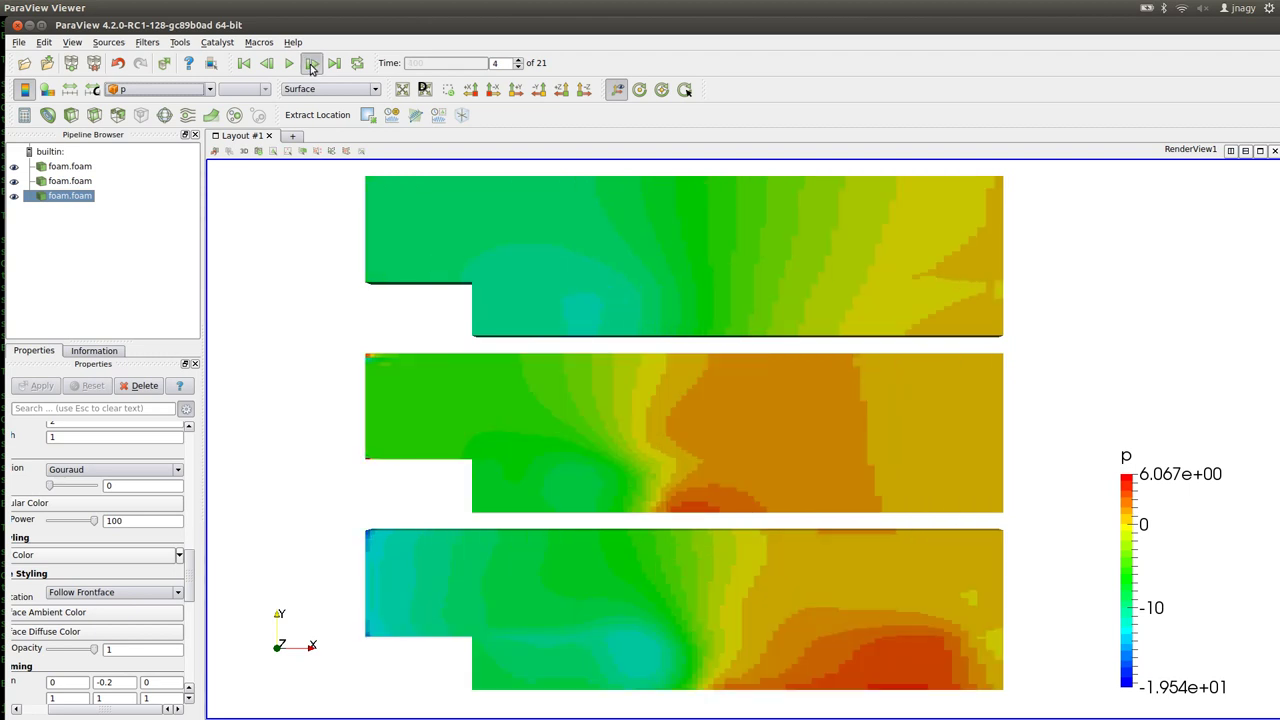
click(312, 64)
click(312, 64)
click(312, 64)
click(312, 64)
click(312, 64)
click(312, 64)
click(312, 64)
click(312, 64)
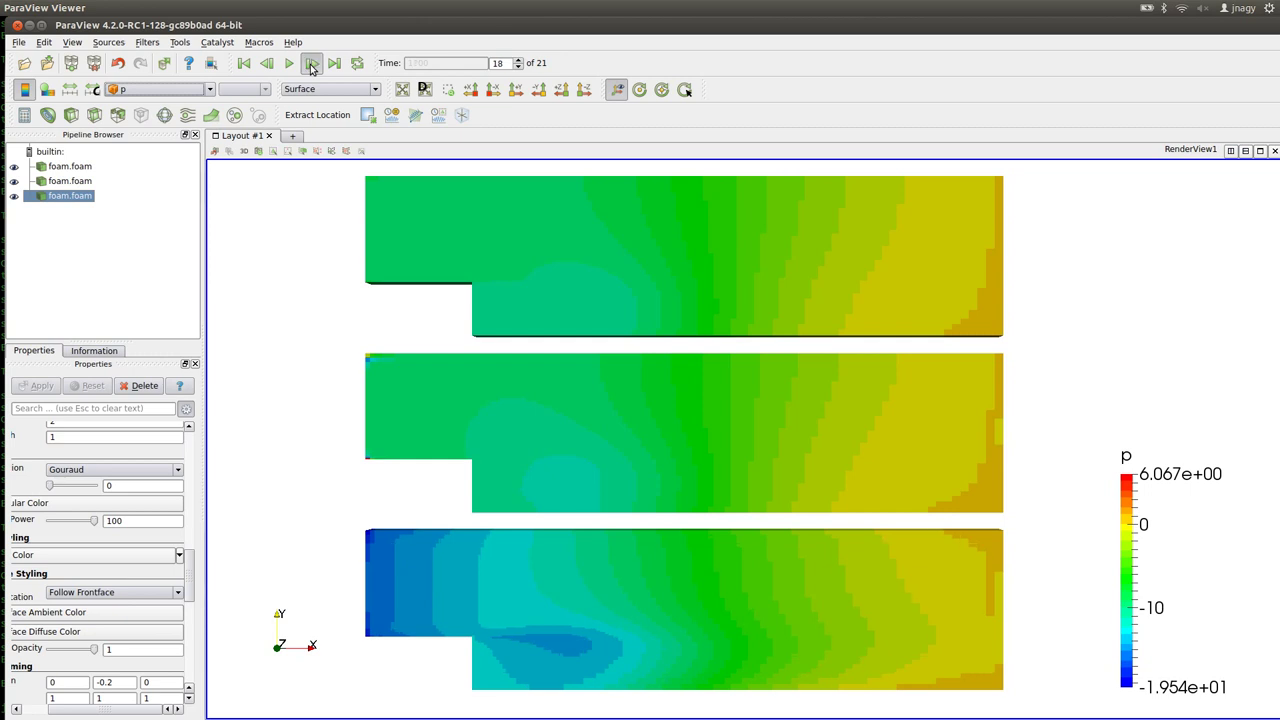
click(312, 64)
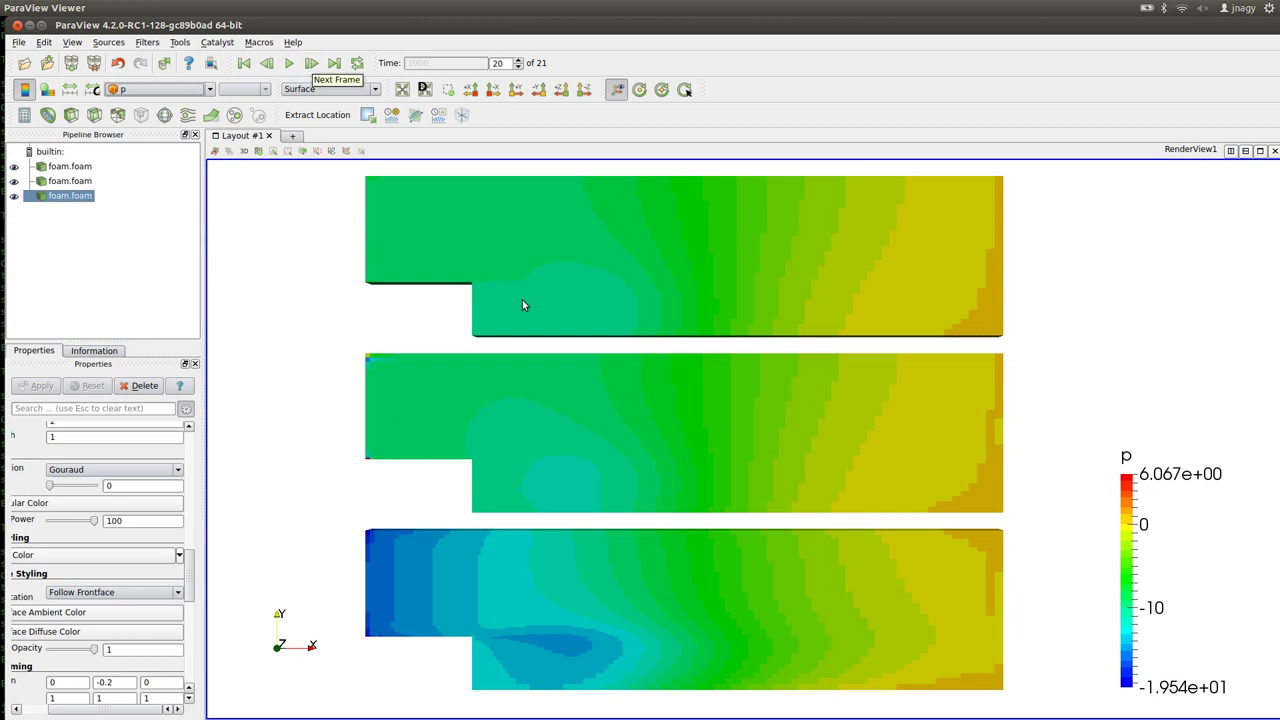
Step: Color all three cases by the cell-based turbulent viscosity field nut
click(141, 90)
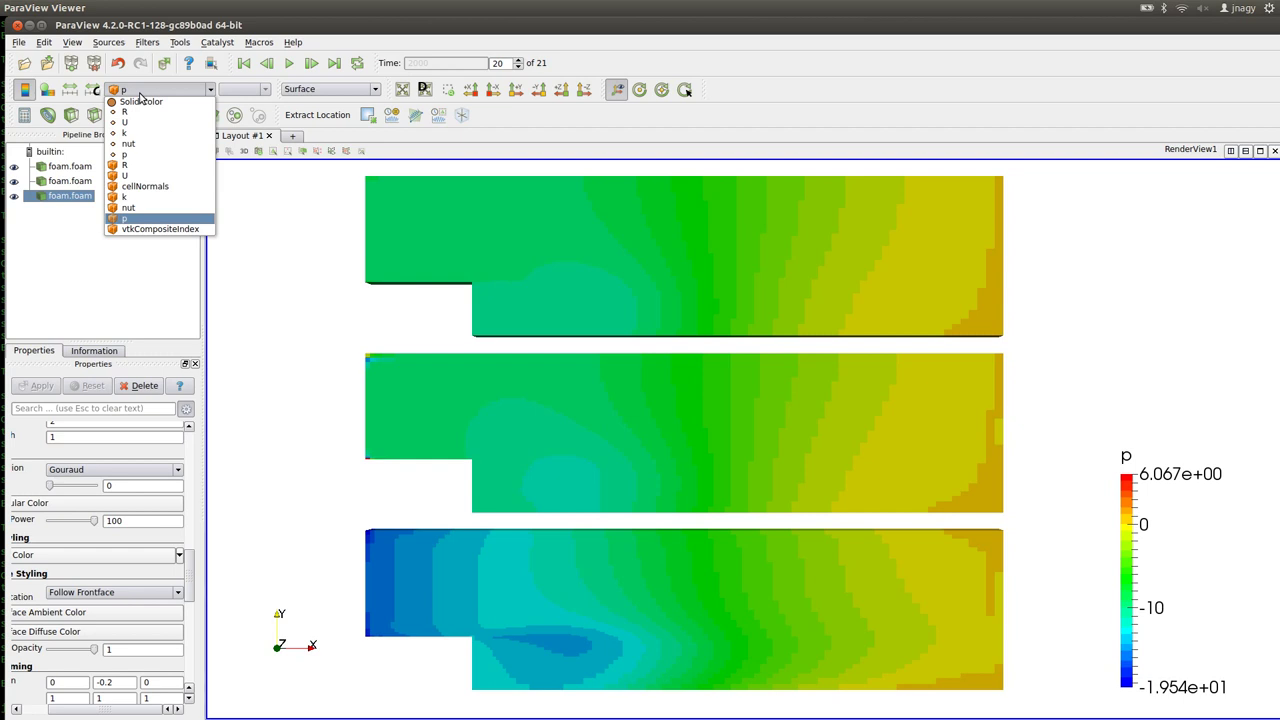
click(128, 207)
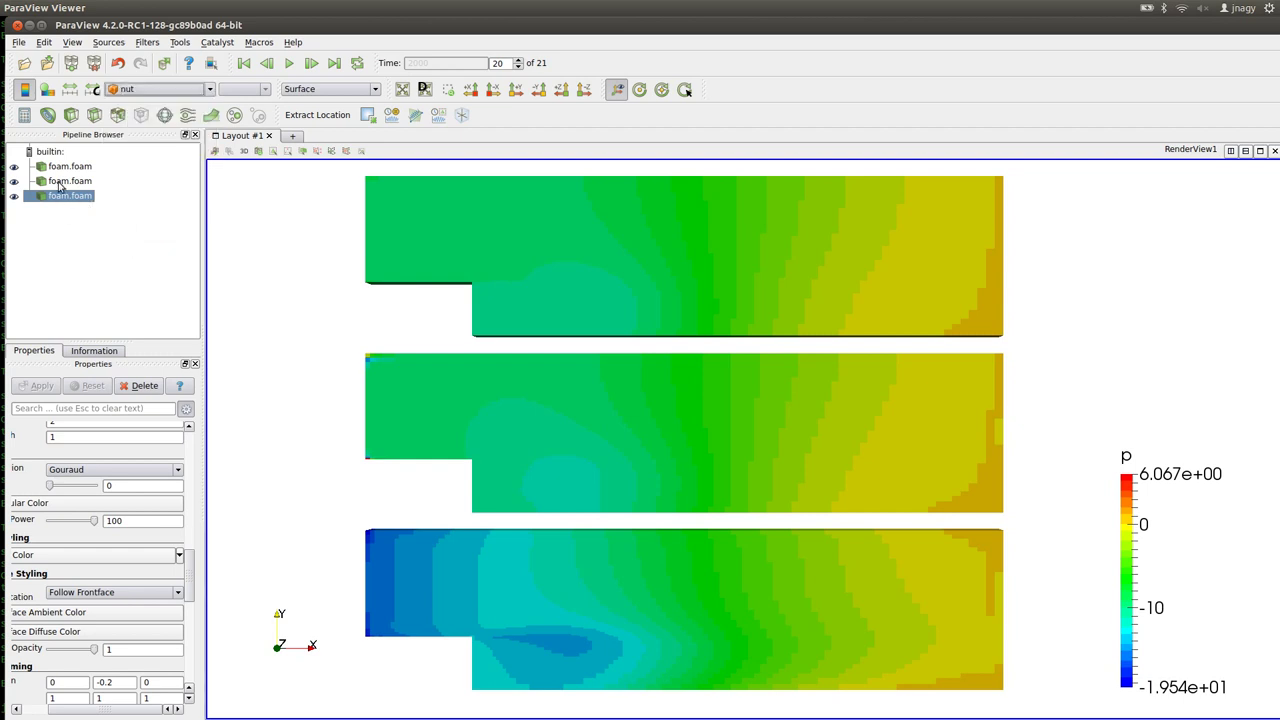
click(66, 181)
click(140, 90)
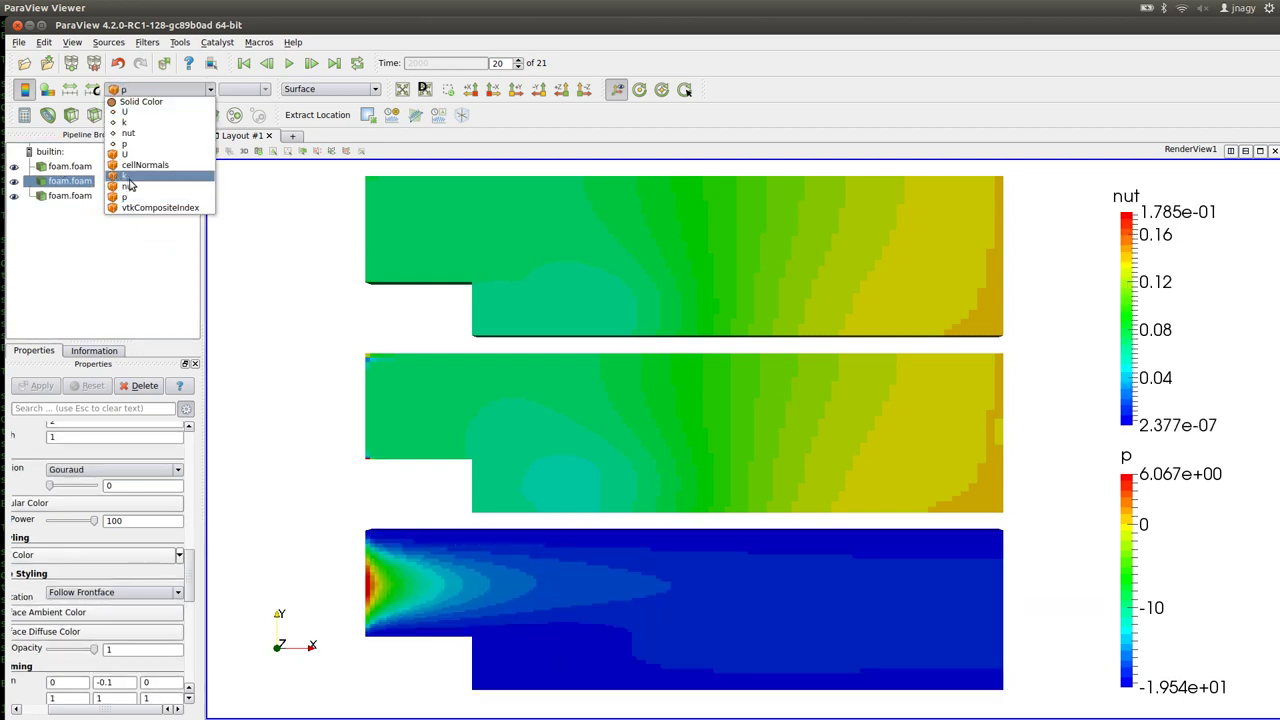
click(130, 186)
click(66, 166)
click(145, 90)
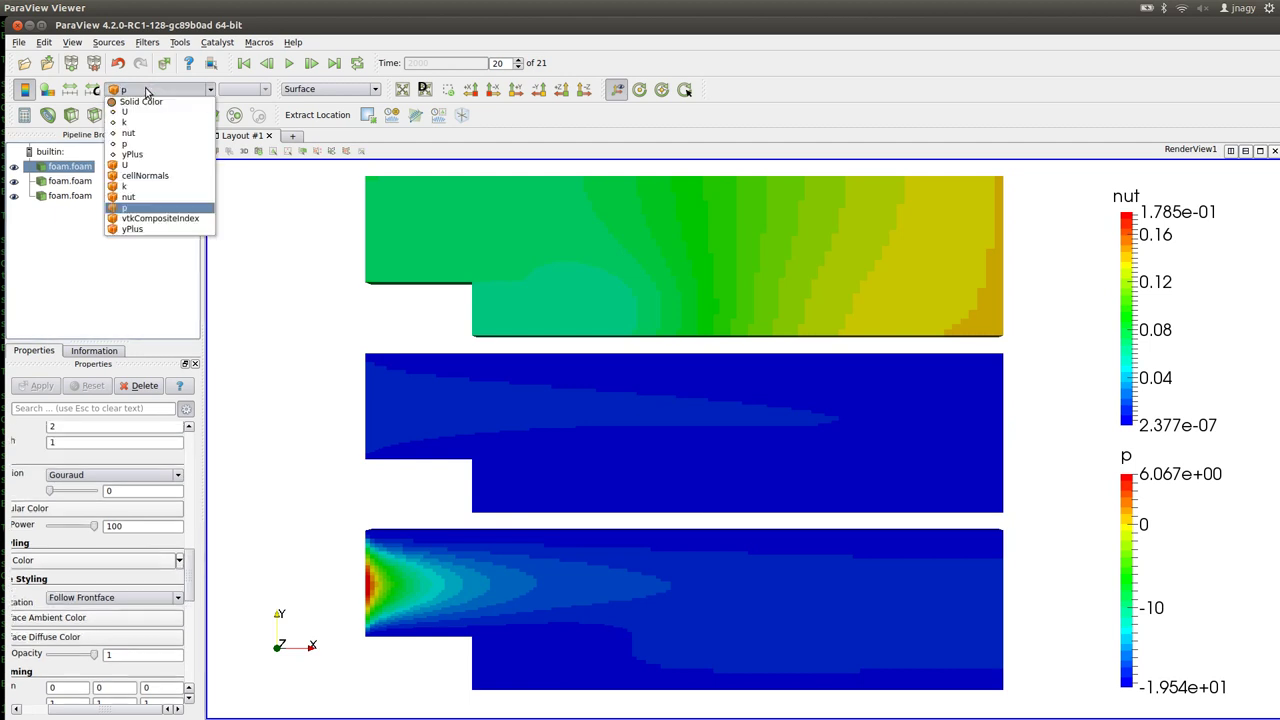
click(128, 197)
Step: Rescale the nut color range to the data of the first case, the LRR case, and finally the middle case
click(71, 91)
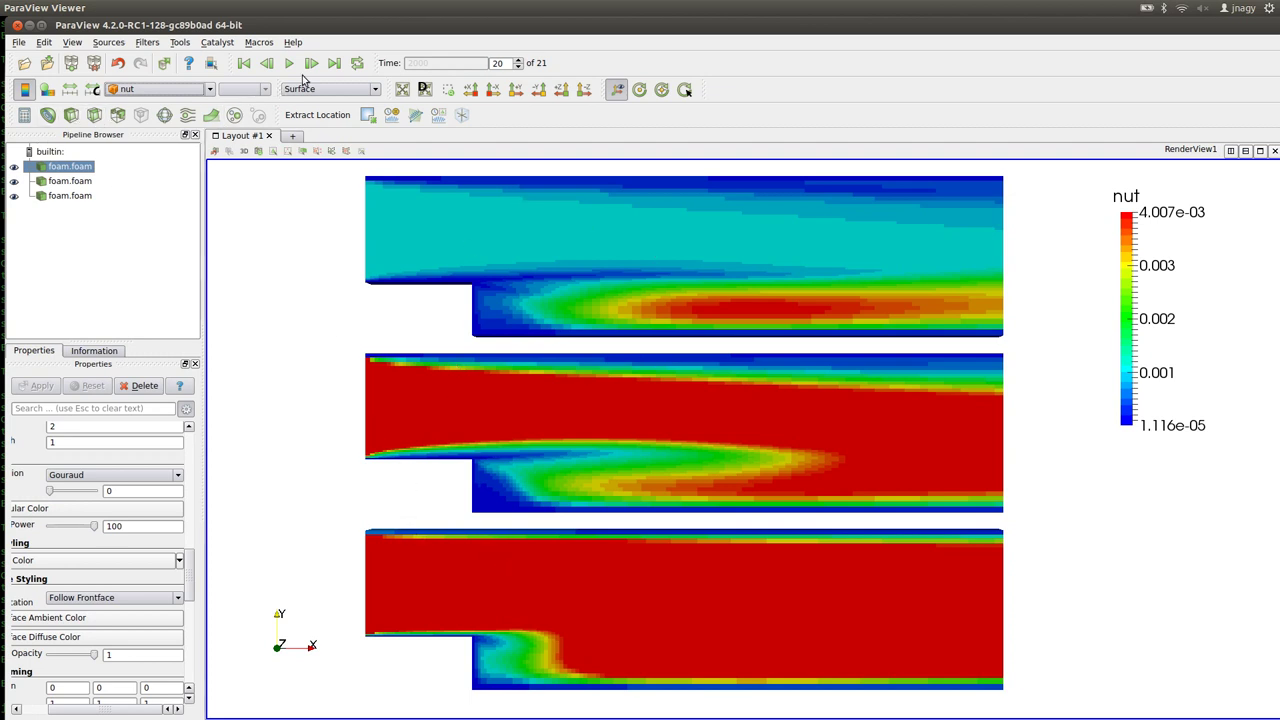
click(62, 196)
click(70, 91)
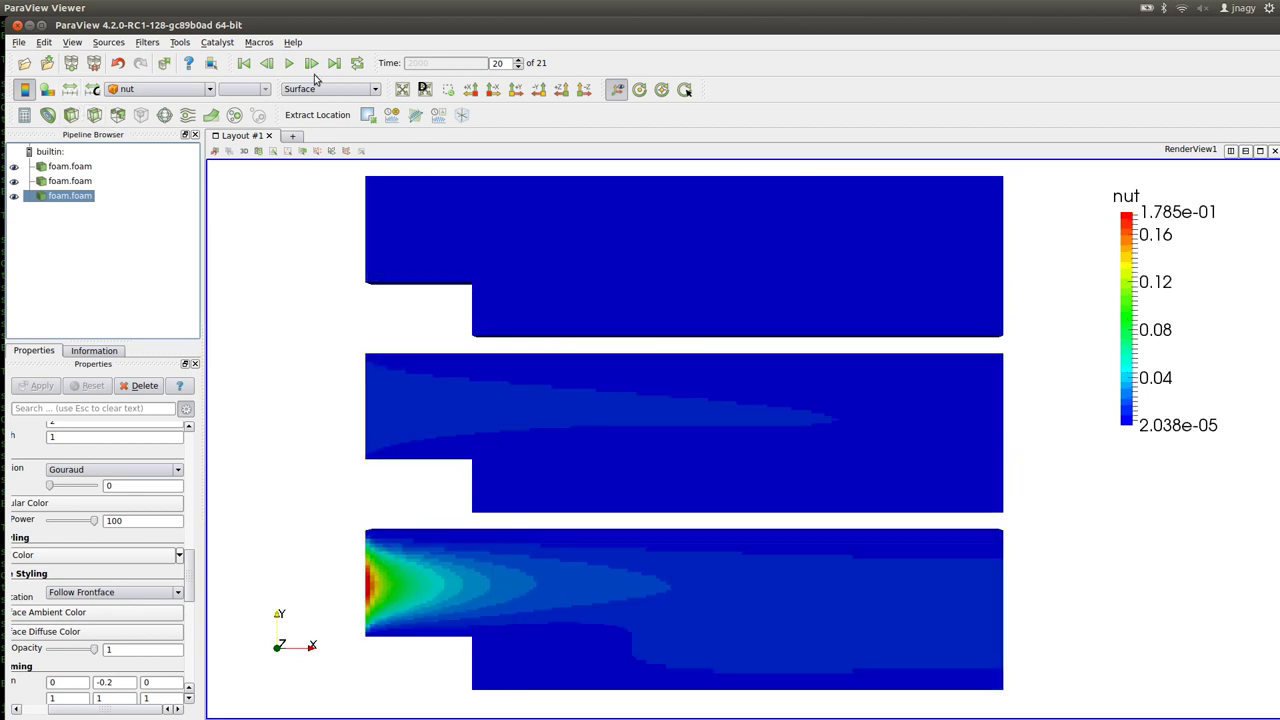
click(72, 183)
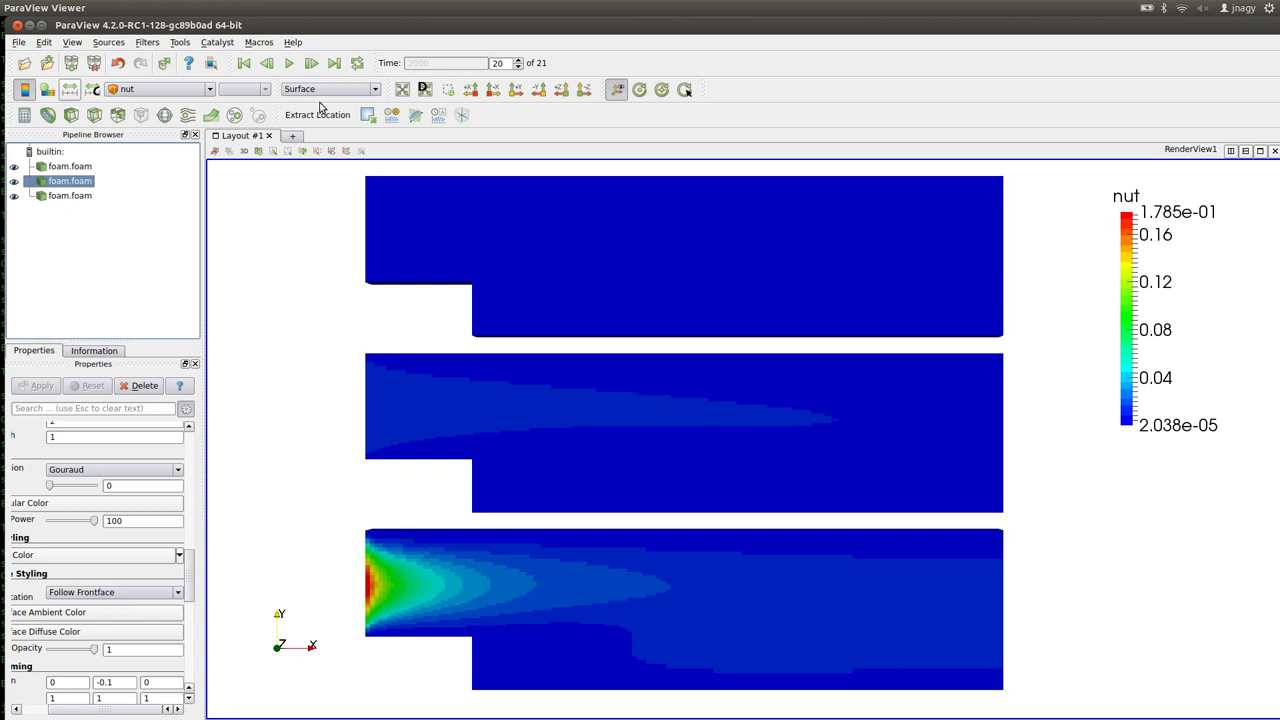
Step: Go through the time steps one by one from time 0 to 2000 to compare the nut fields of the three cases
click(244, 63)
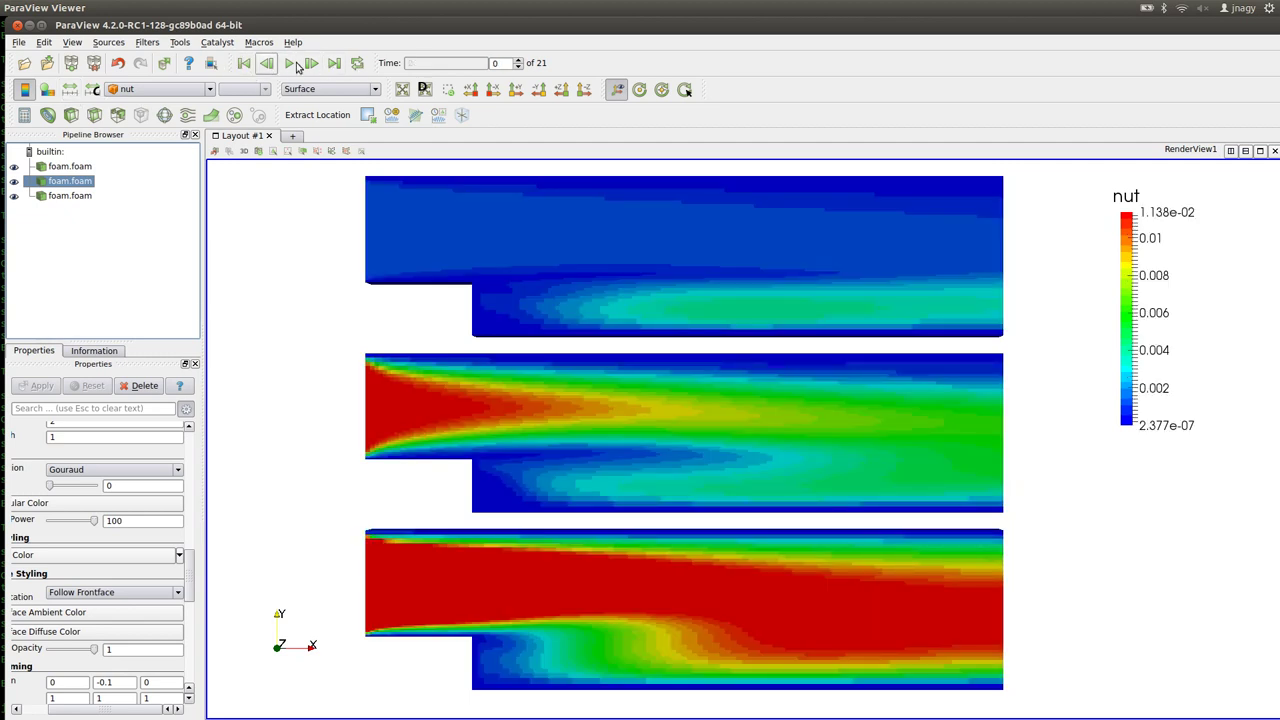
click(311, 64)
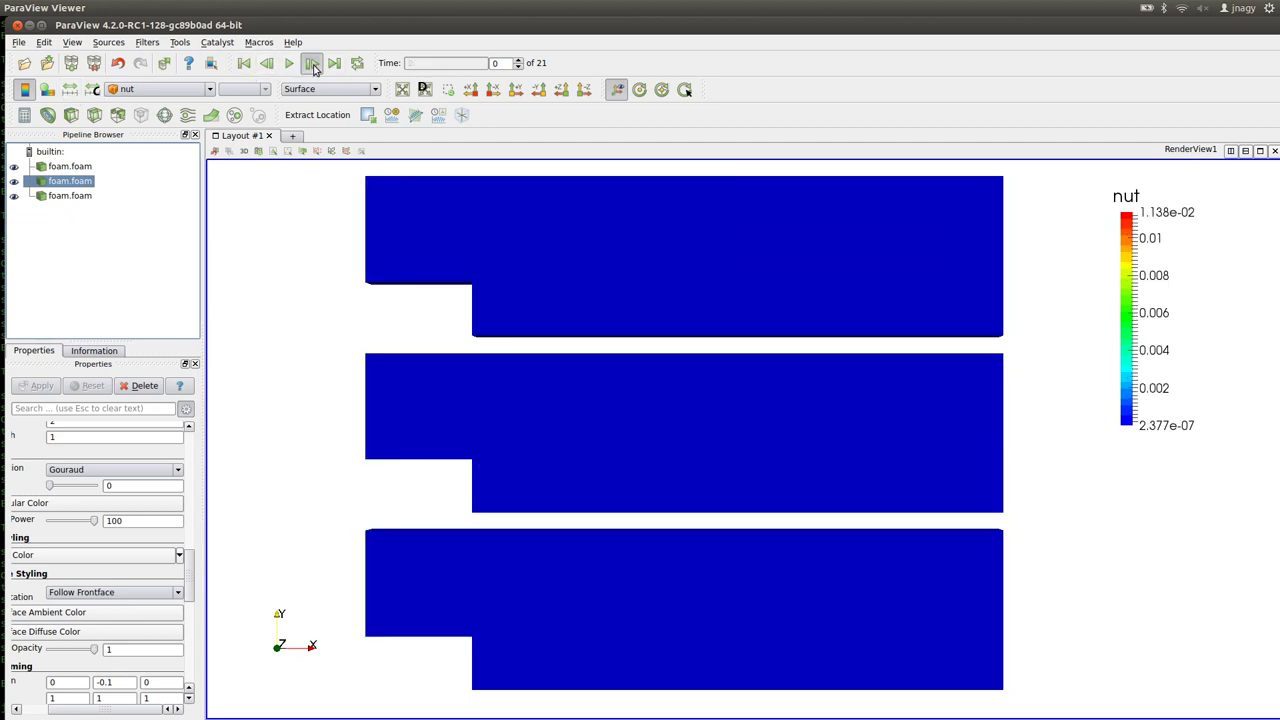
click(311, 64)
click(311, 64)
click(311, 64)
click(311, 64)
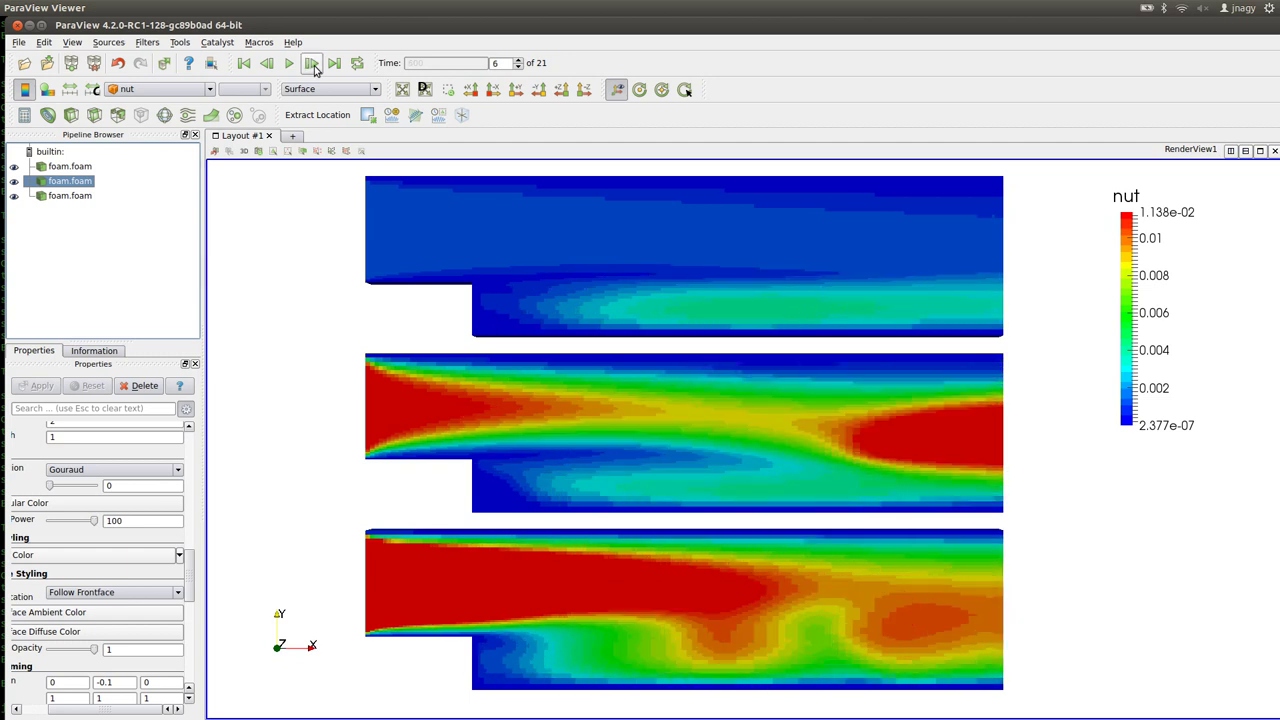
click(311, 64)
click(311, 64)
click(311, 64)
click(311, 64)
click(311, 64)
click(311, 64)
click(311, 64)
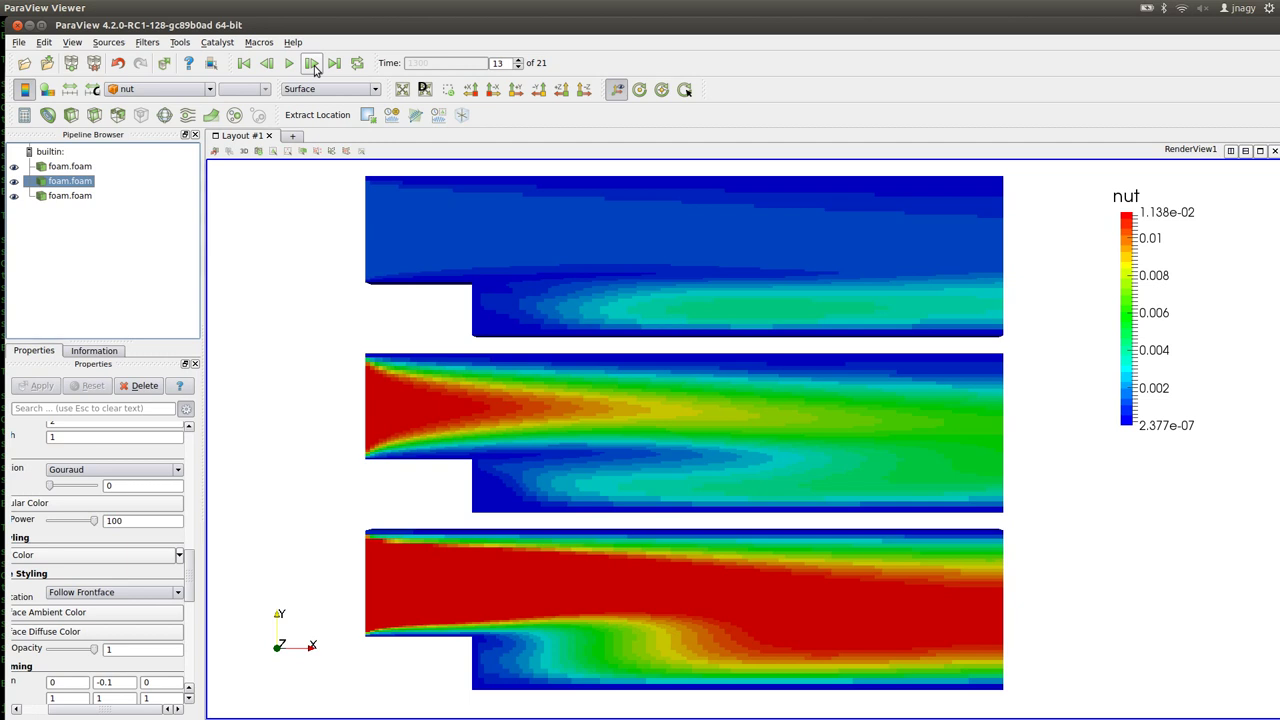
click(311, 64)
click(311, 64)
click(311, 64)
click(312, 64)
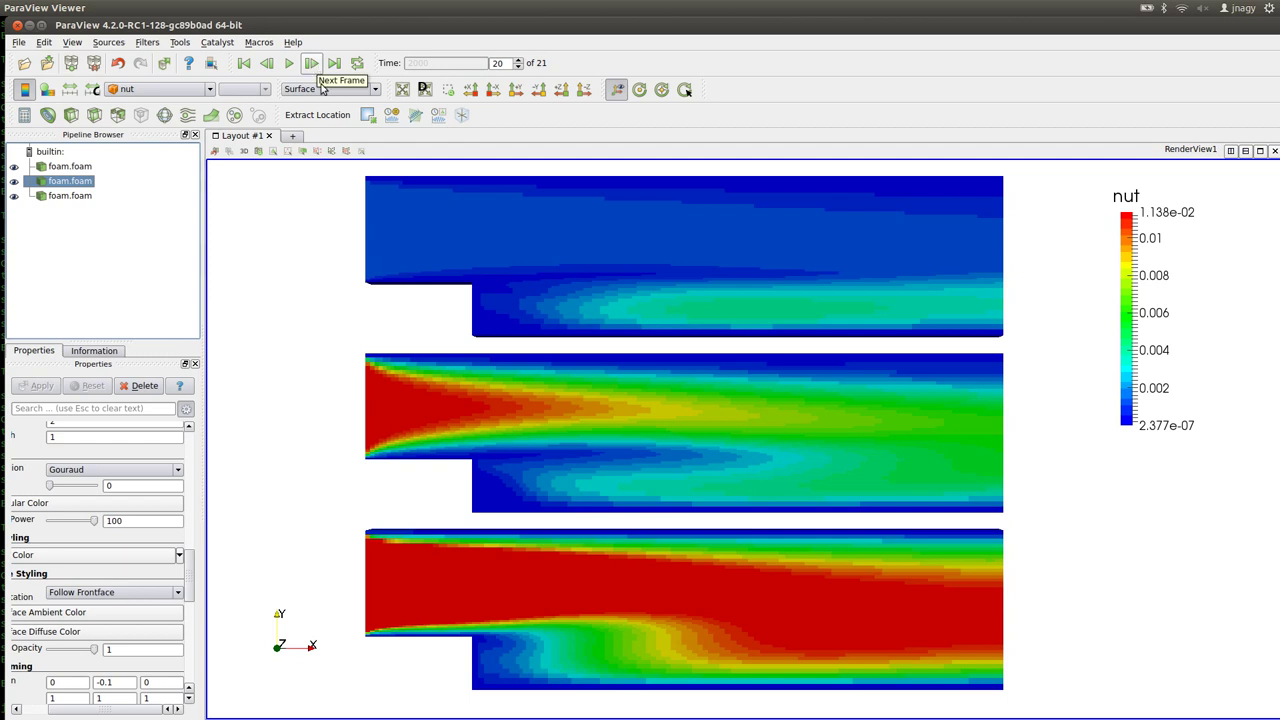
Step: Rescale the nut color range to the data of the LRR case
click(84, 196)
click(71, 89)
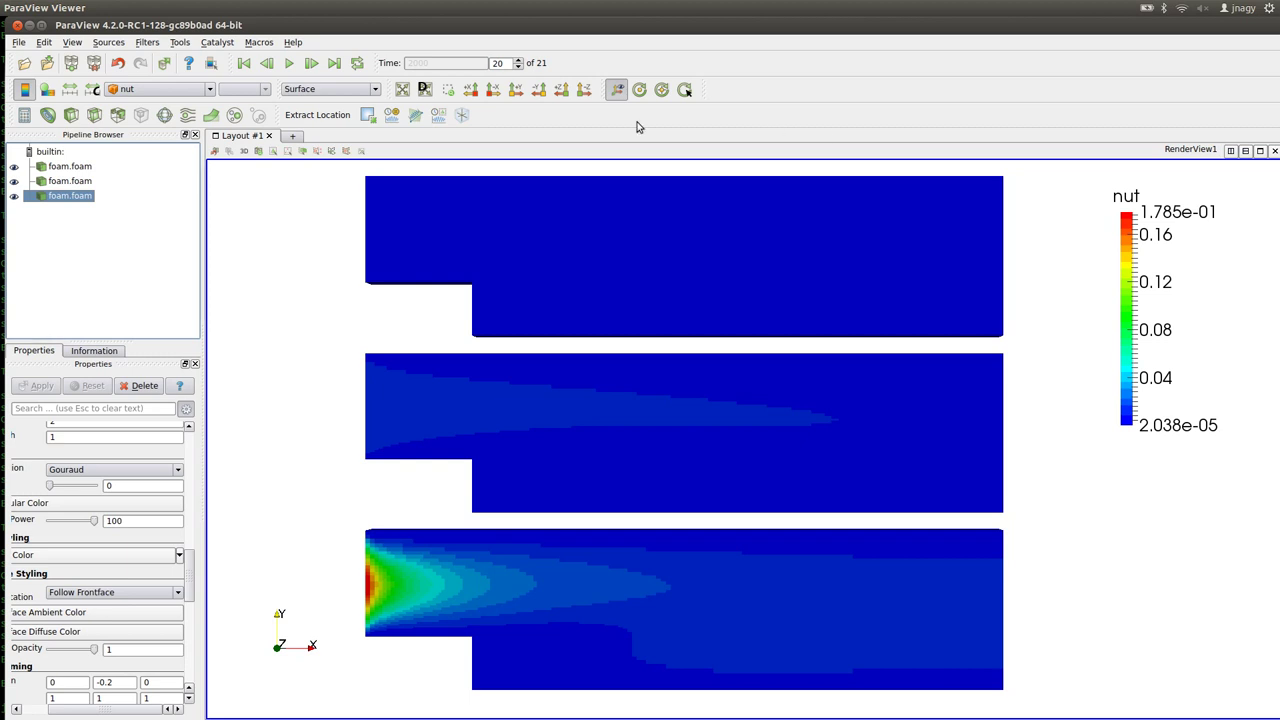
Step: Color all three cases by the cell-based velocity field U and display its X component
click(175, 90)
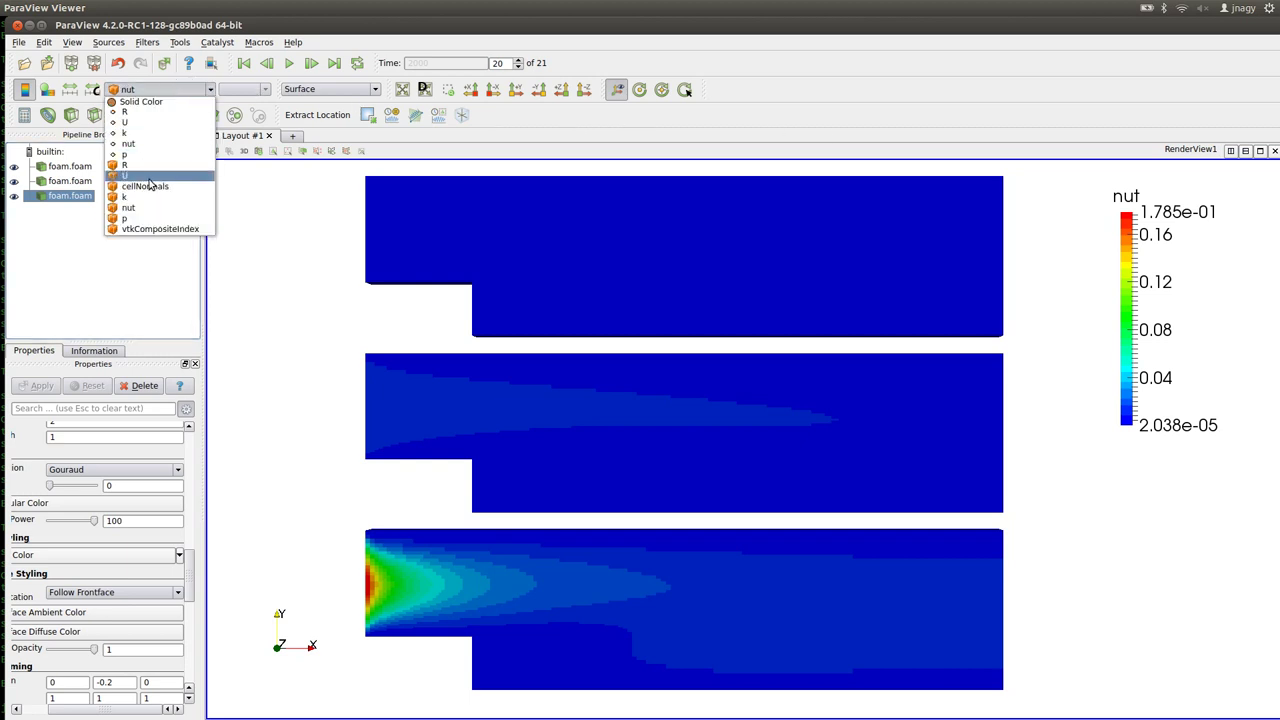
click(150, 176)
click(75, 181)
click(140, 90)
click(126, 154)
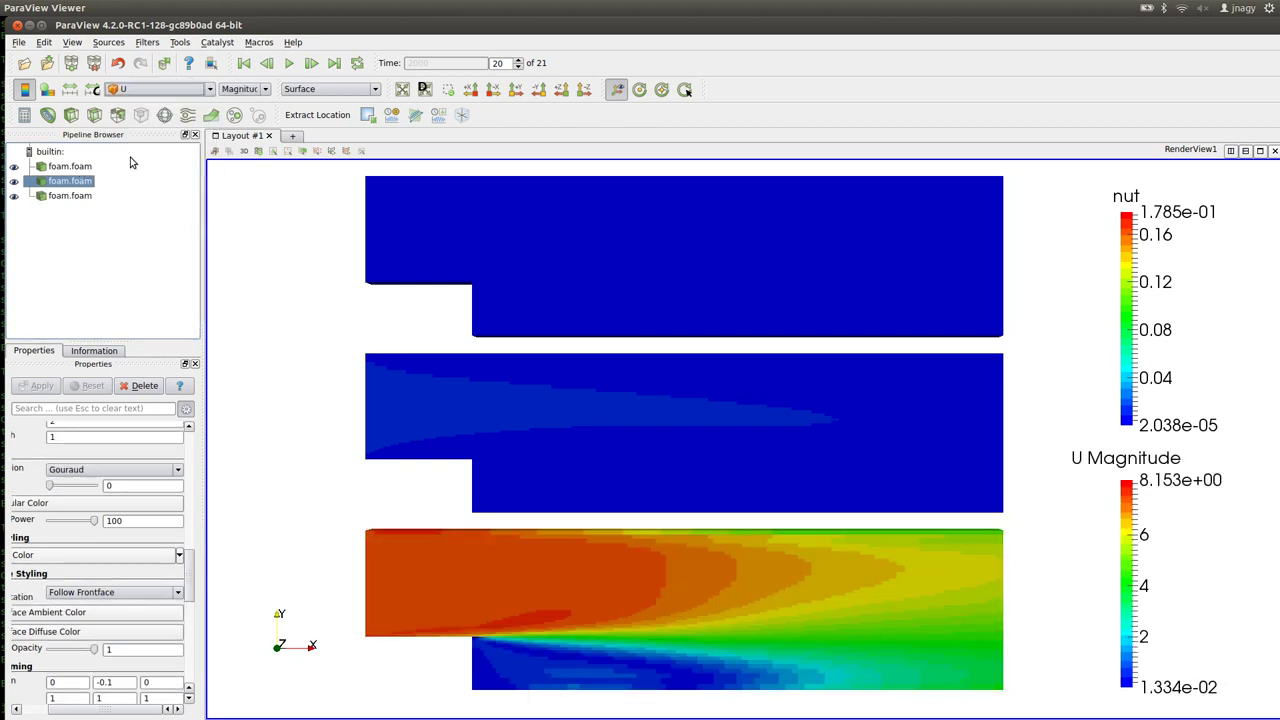
click(70, 166)
click(140, 90)
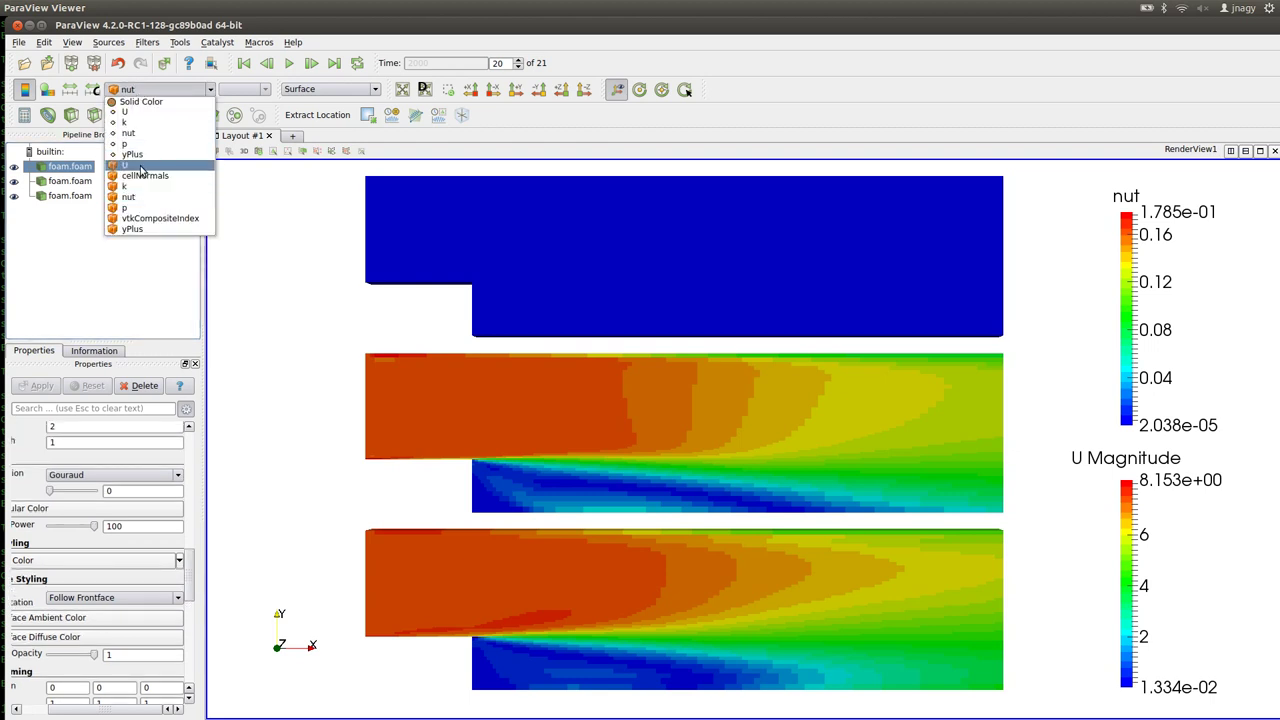
click(136, 165)
click(240, 89)
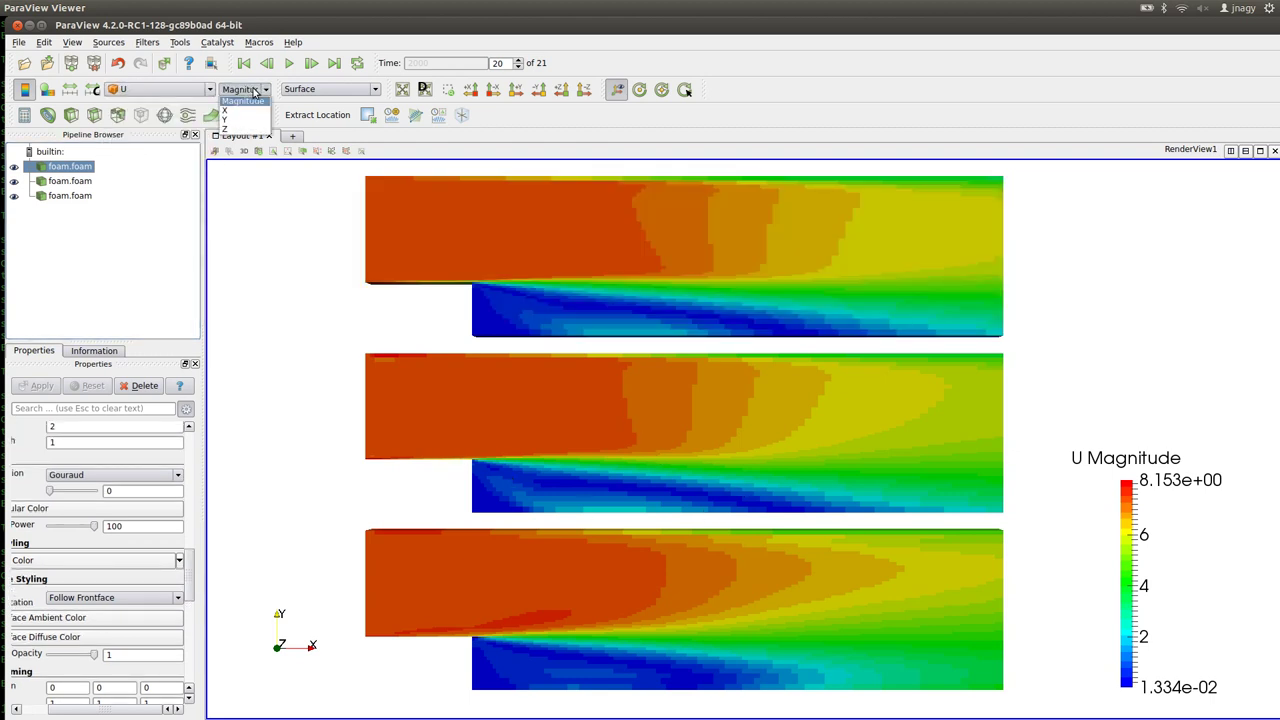
click(240, 102)
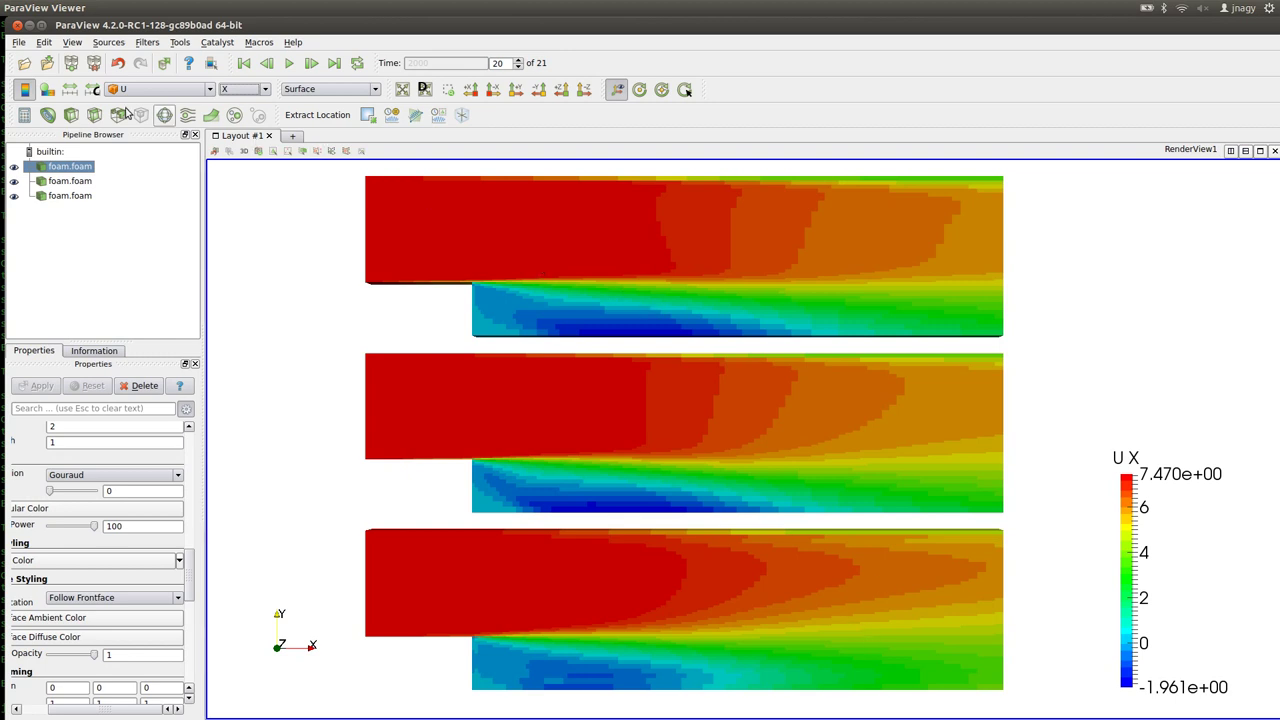
click(147, 43)
mouse_move(201, 137)
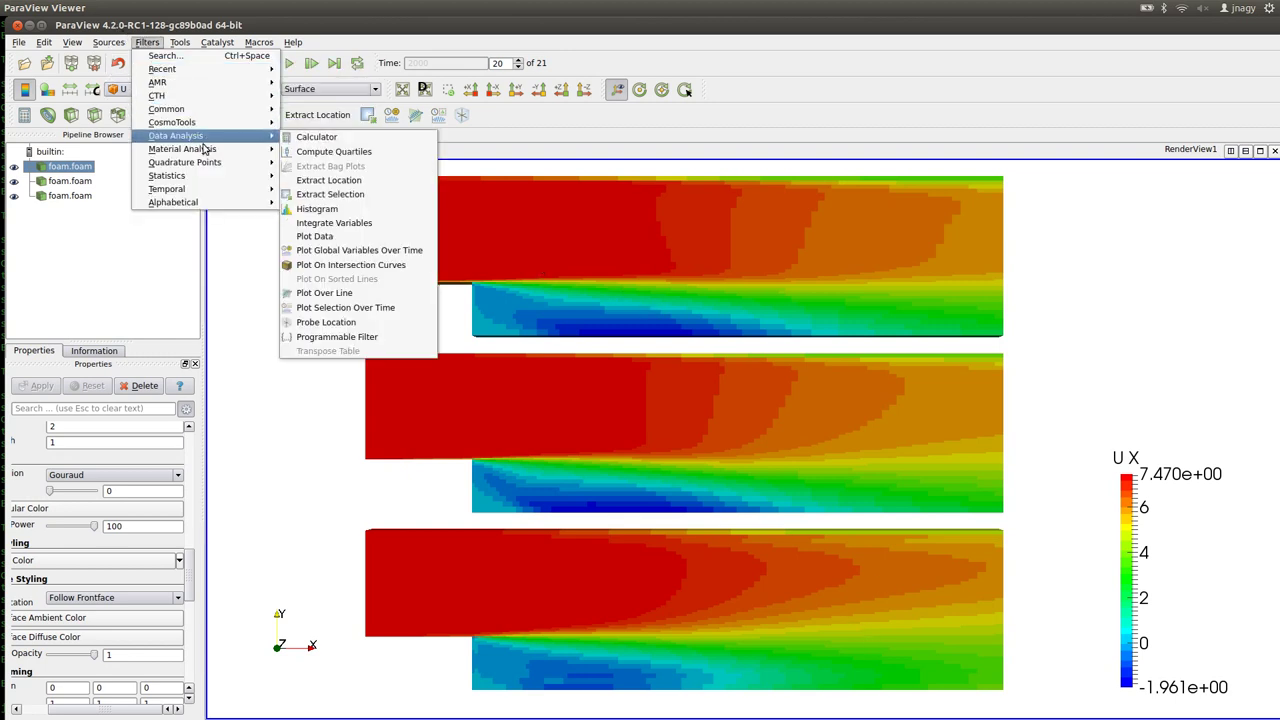
click(237, 294)
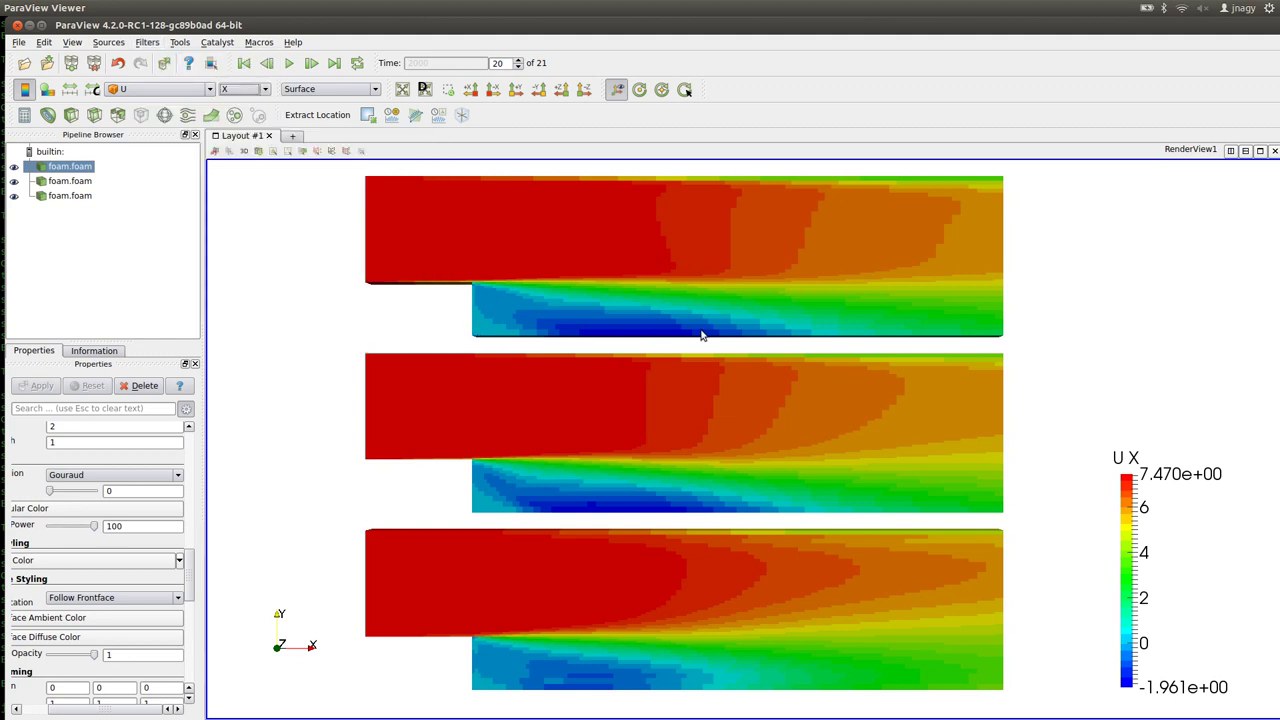